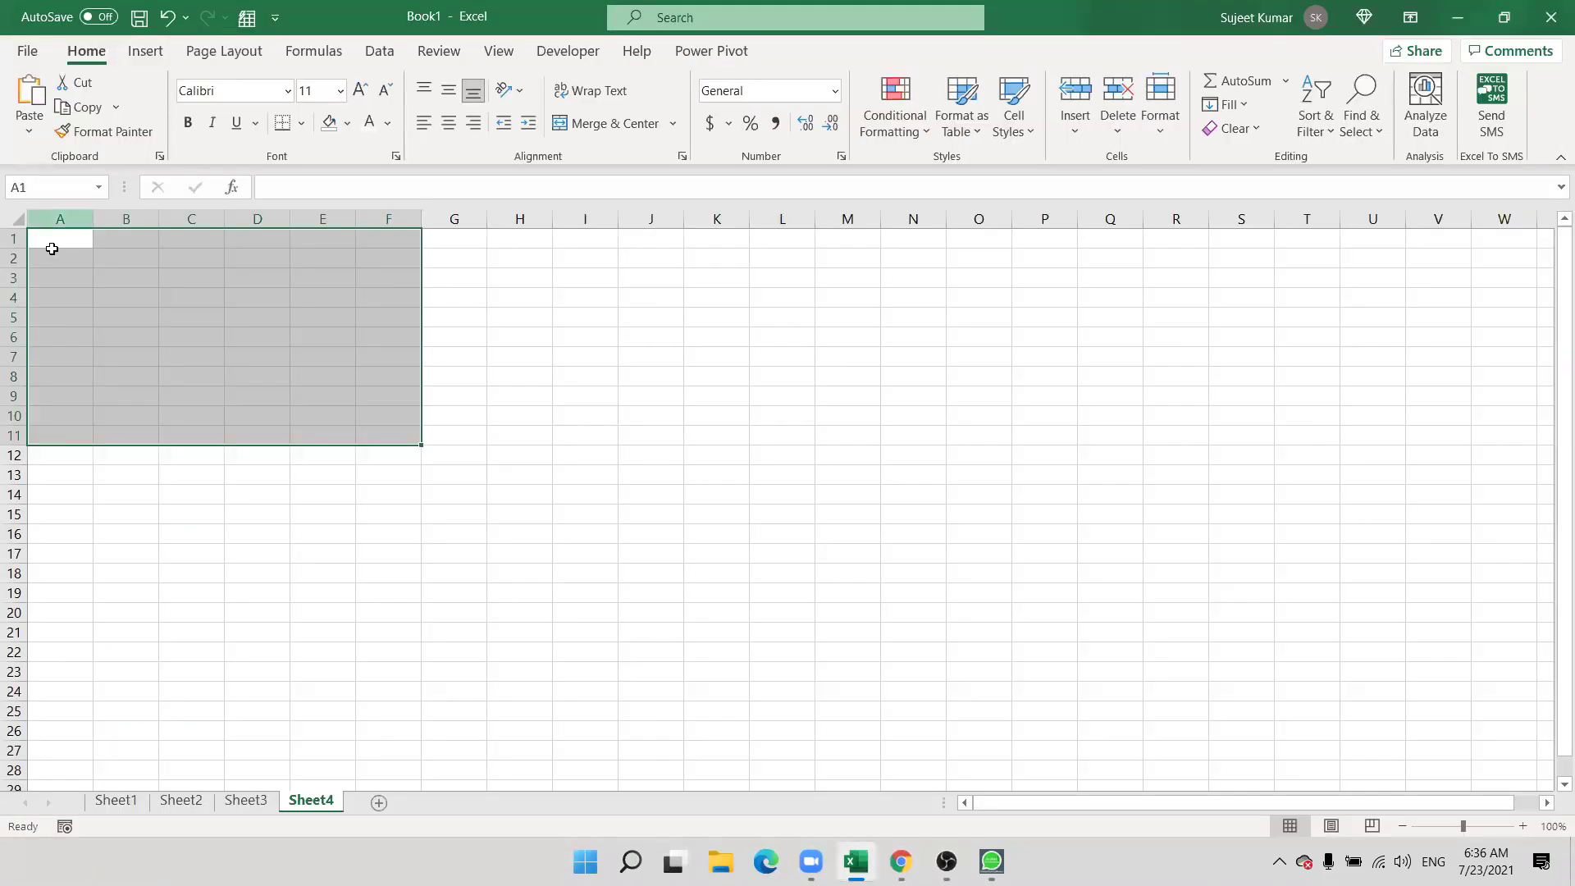
# - Select cell A2 on Sheet4 and view the available Fill commands
pyautogui.click(52, 253)
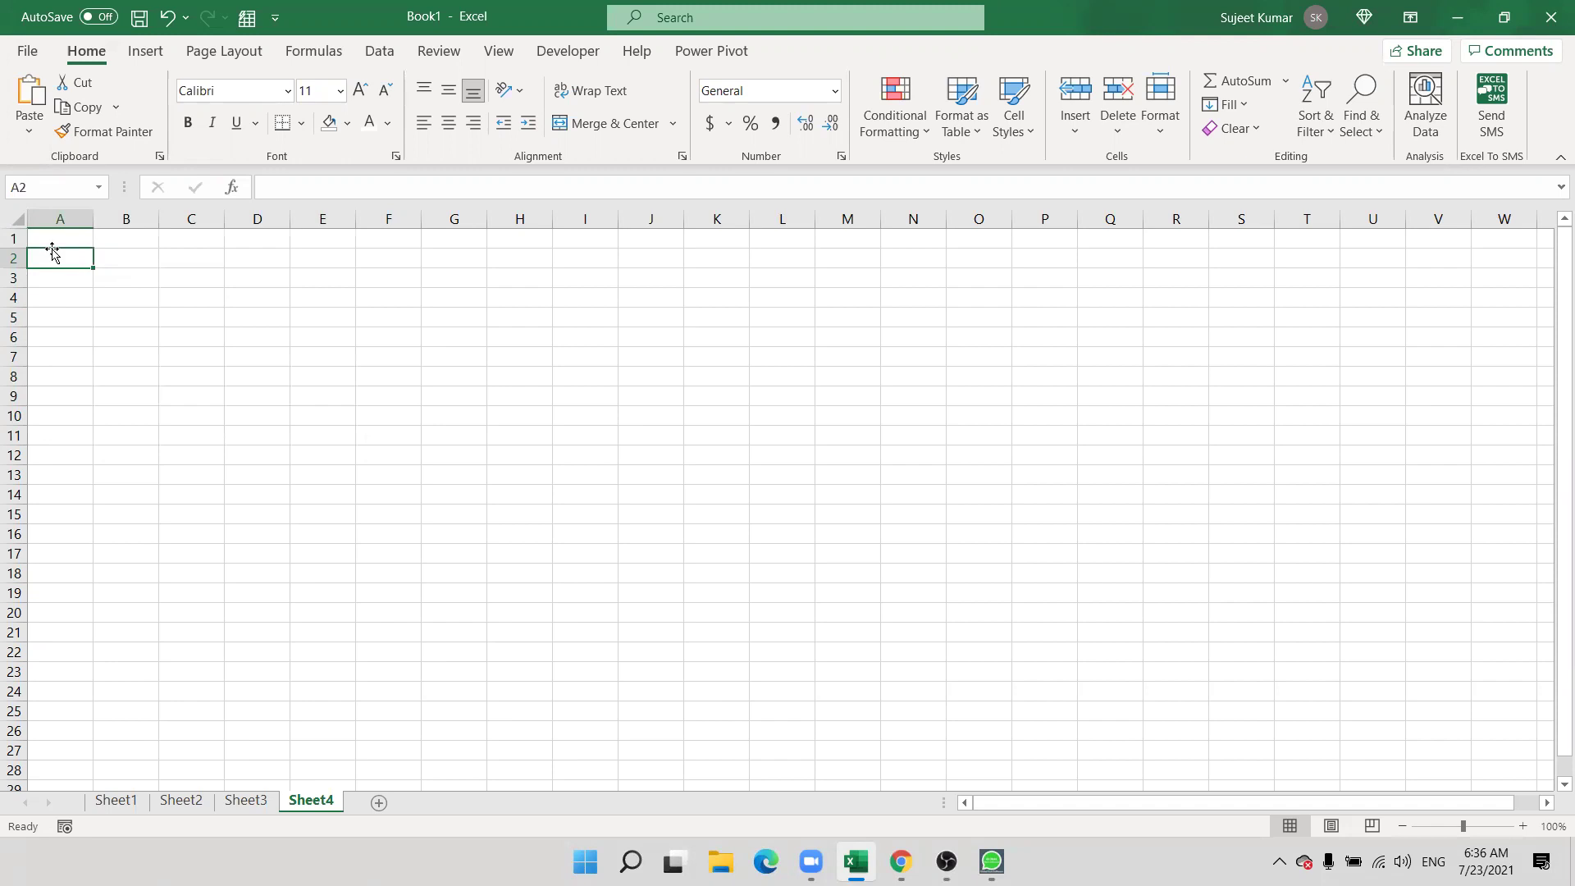
pyautogui.click(1247, 105)
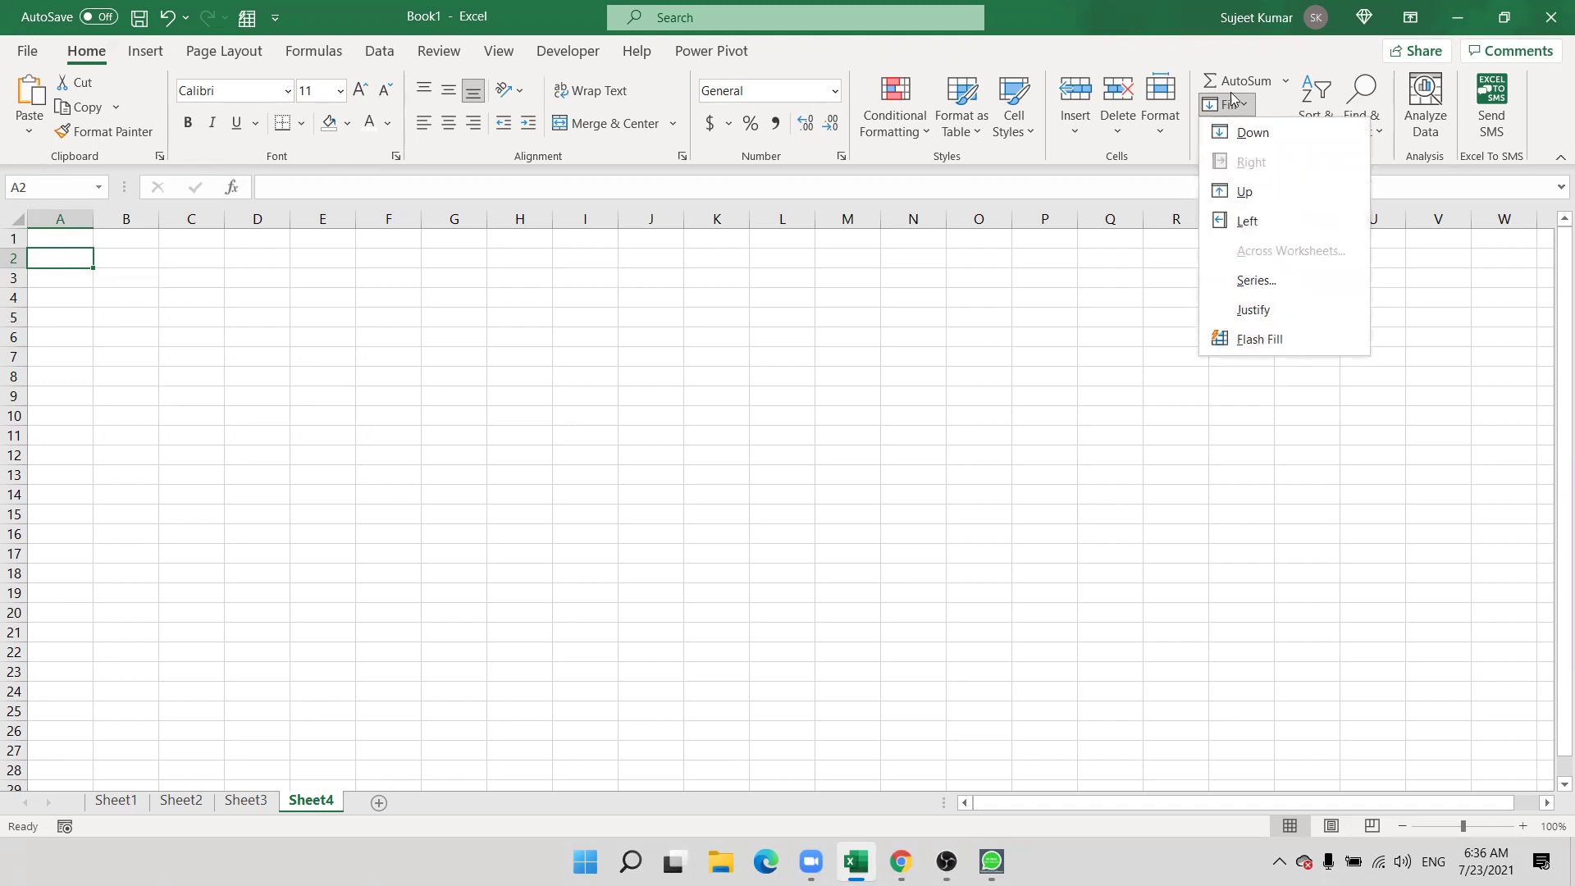
pyautogui.click(597, 424)
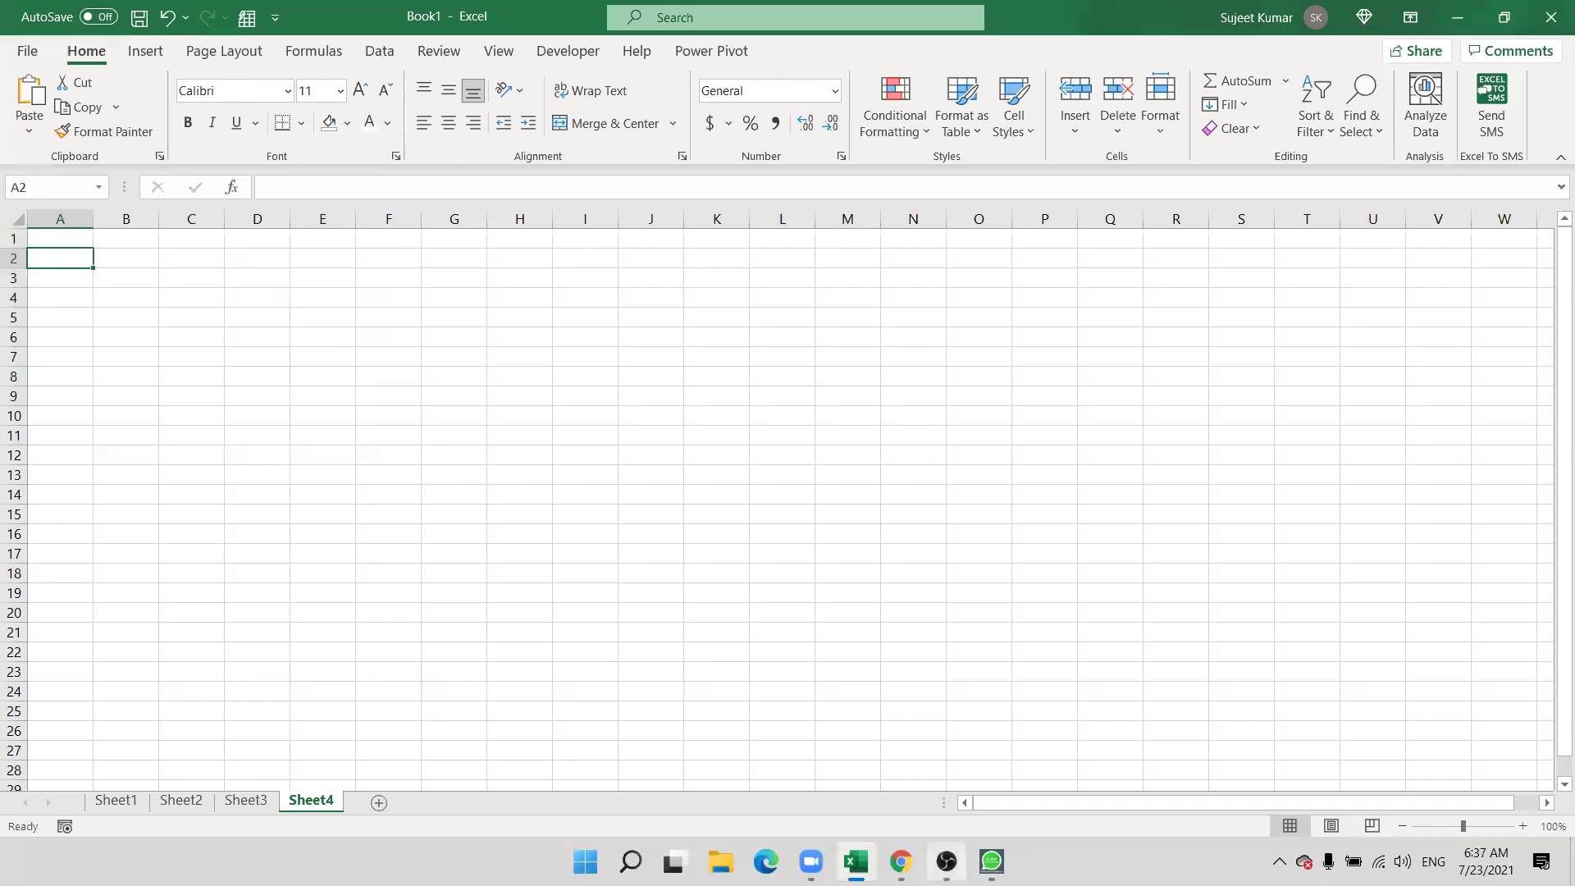
pyautogui.click(948, 853)
pyautogui.click(948, 854)
# - Enter the values 20, 30, 52, 63, 25 and 52 down cells A2 to A7
pyautogui.write('20')
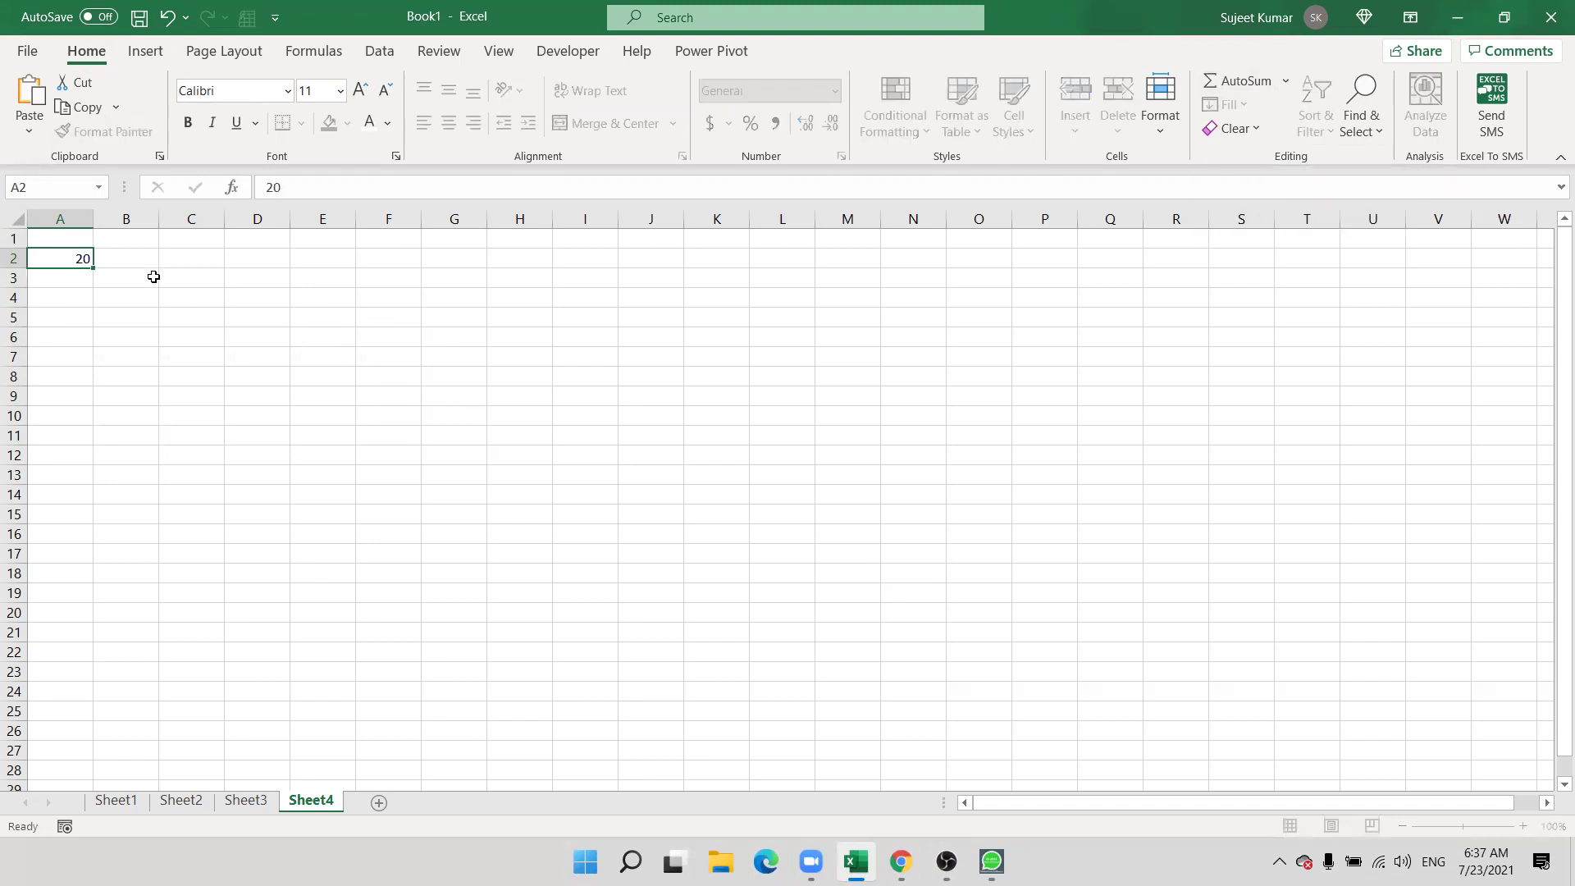
pyautogui.press('Return')
pyautogui.write('30')
pyautogui.press('Return')
pyautogui.write('52')
pyautogui.press('Return')
pyautogui.write('63')
pyautogui.press('Return')
pyautogui.write('25')
pyautogui.press('Return')
pyautogui.write('52')
pyautogui.press('Return')
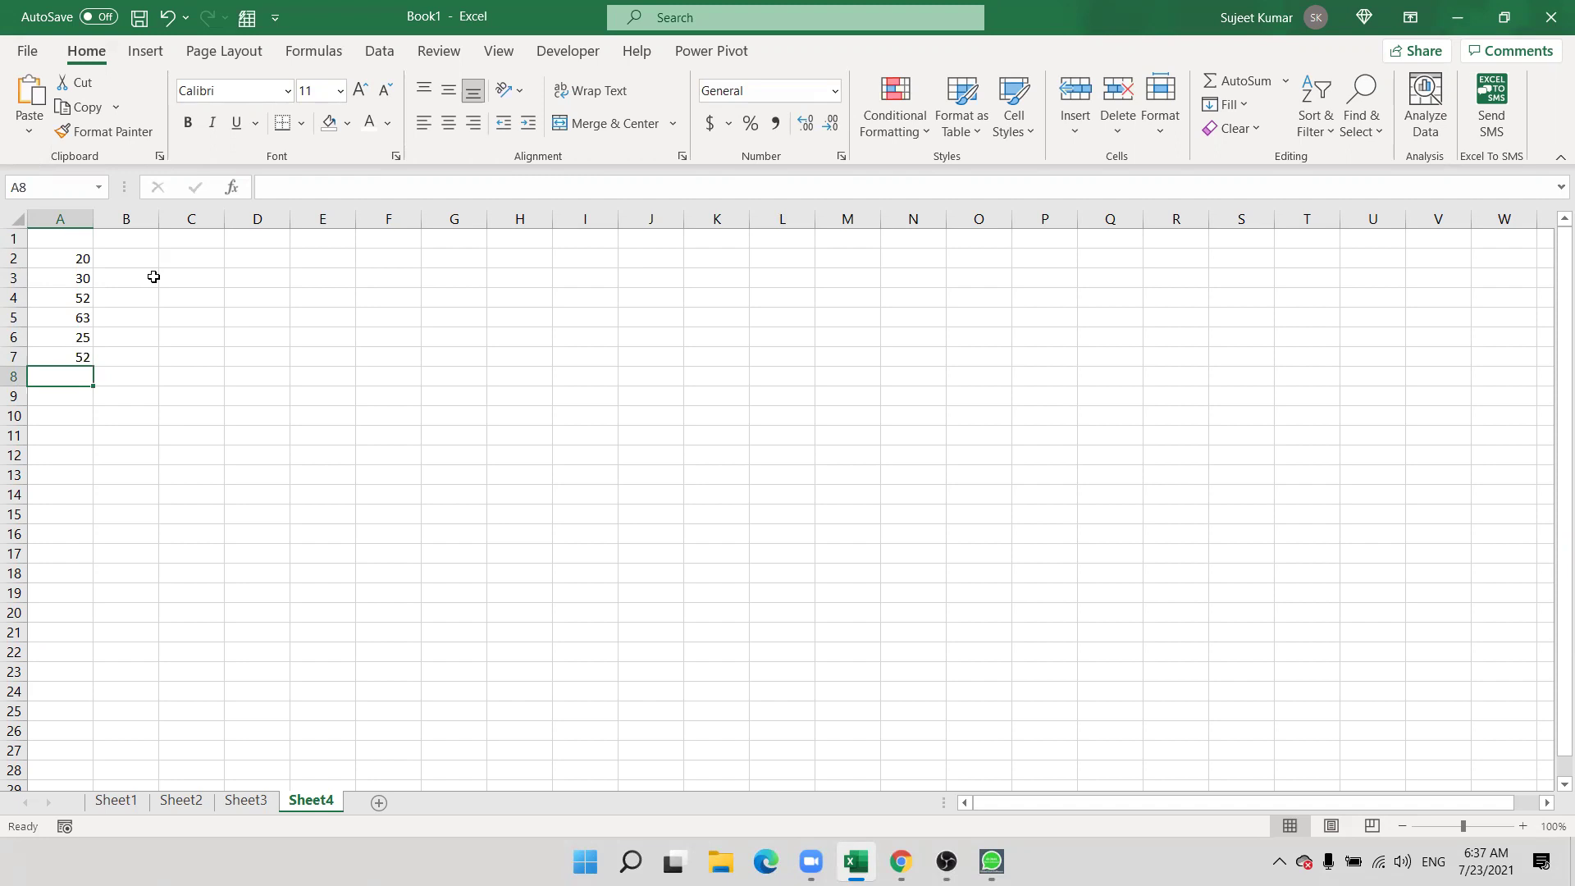
pyautogui.write('=s')
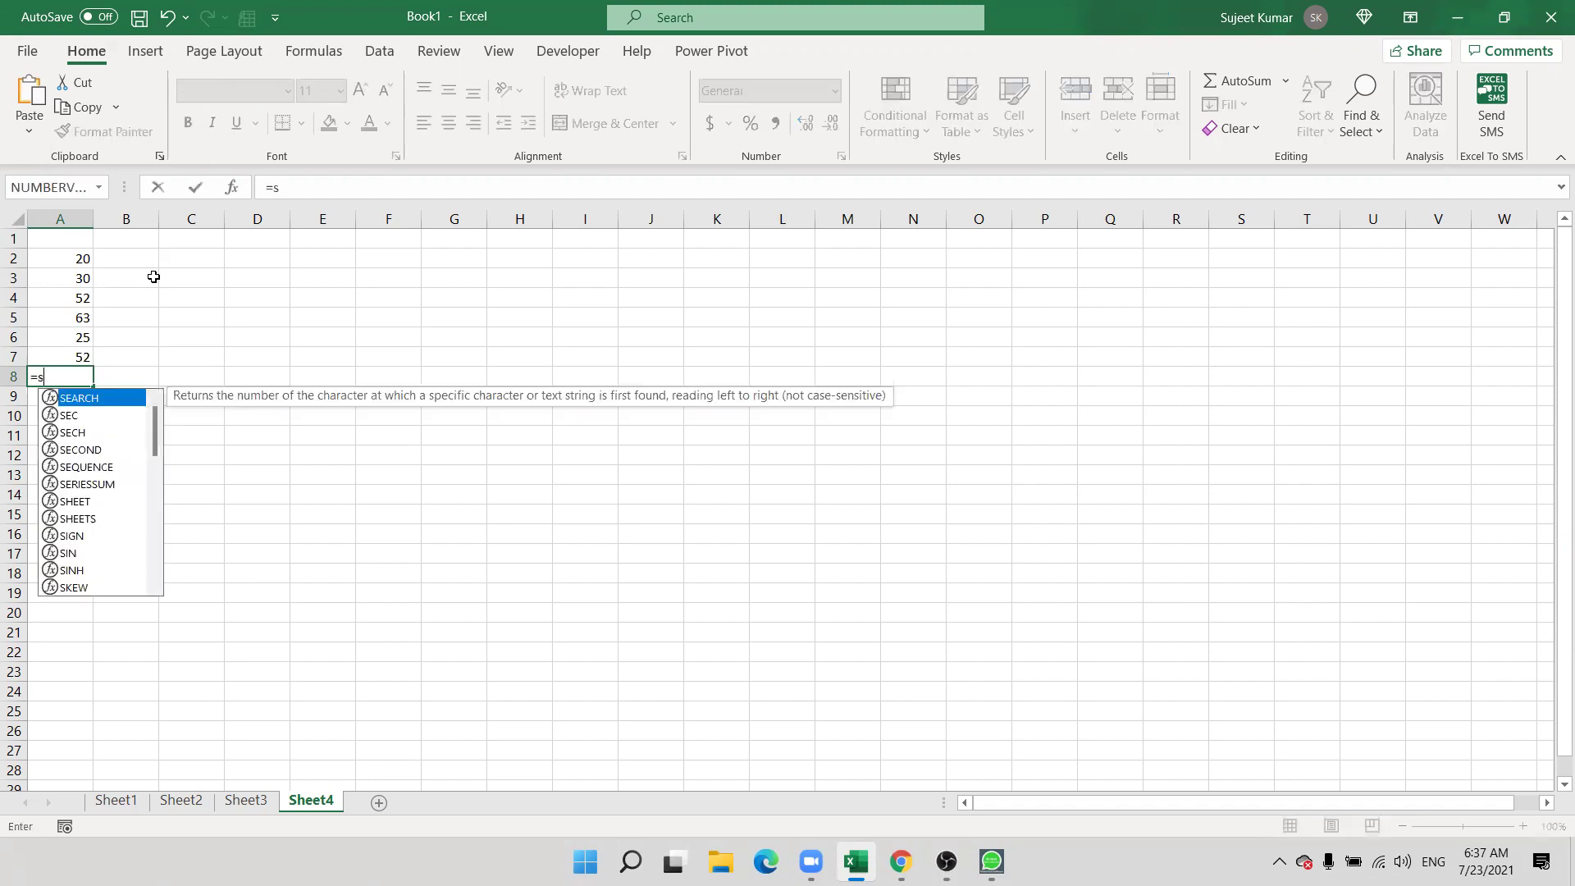
pyautogui.write('um')
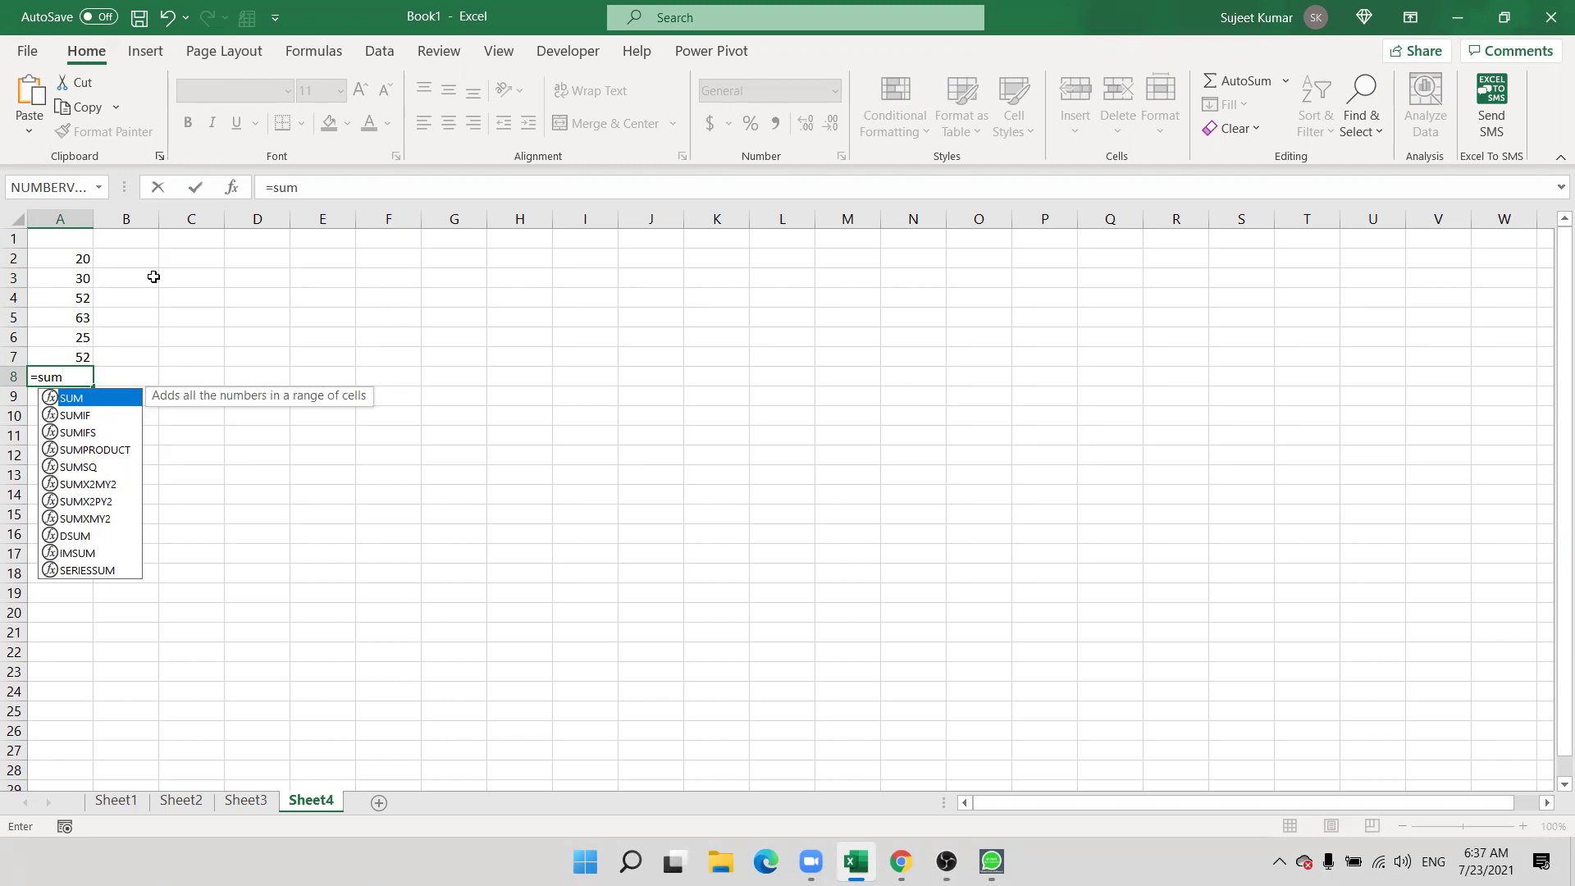
pyautogui.press('Escape')
pyautogui.press('Escape')
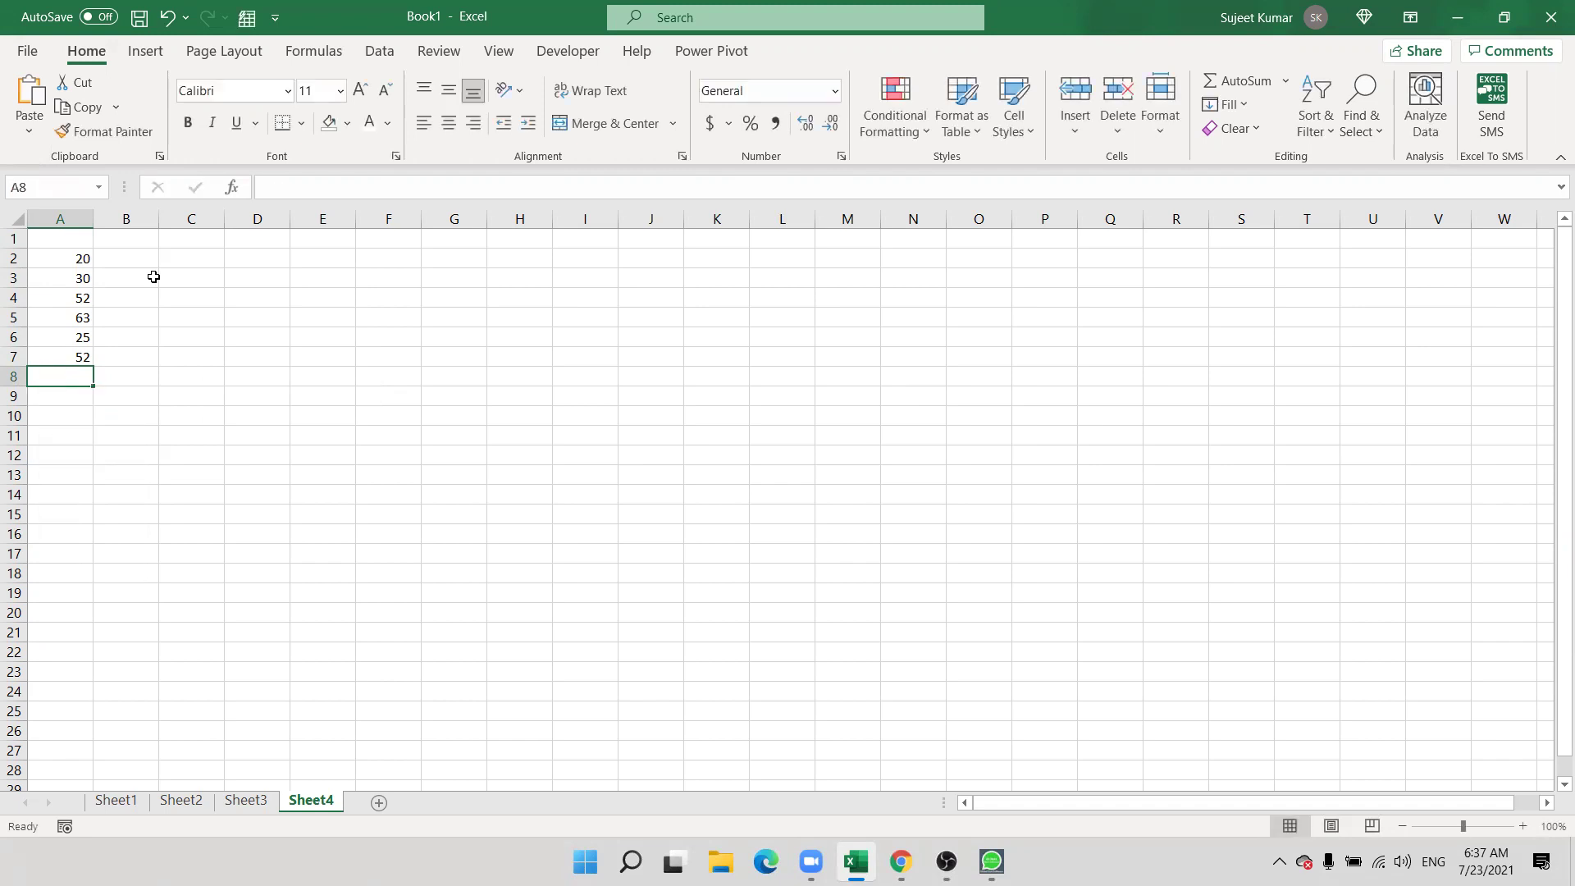
# - Insert an AutoSum of A2:A7 in cell A8
pyautogui.press('alt')
pyautogui.hotkey('alt', '=')
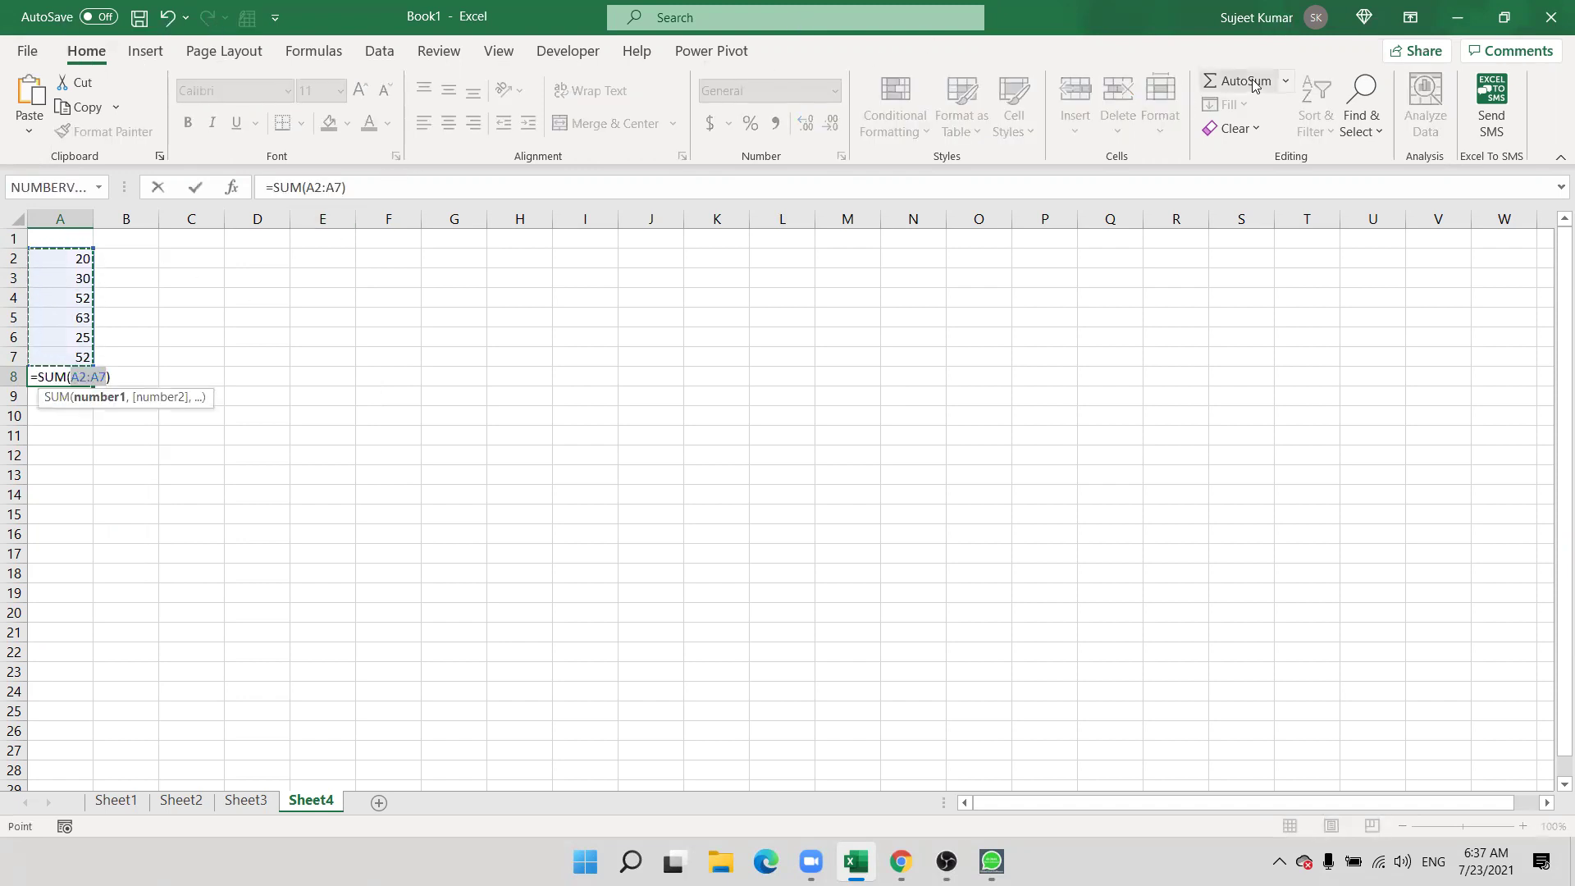
pyautogui.press('Return')
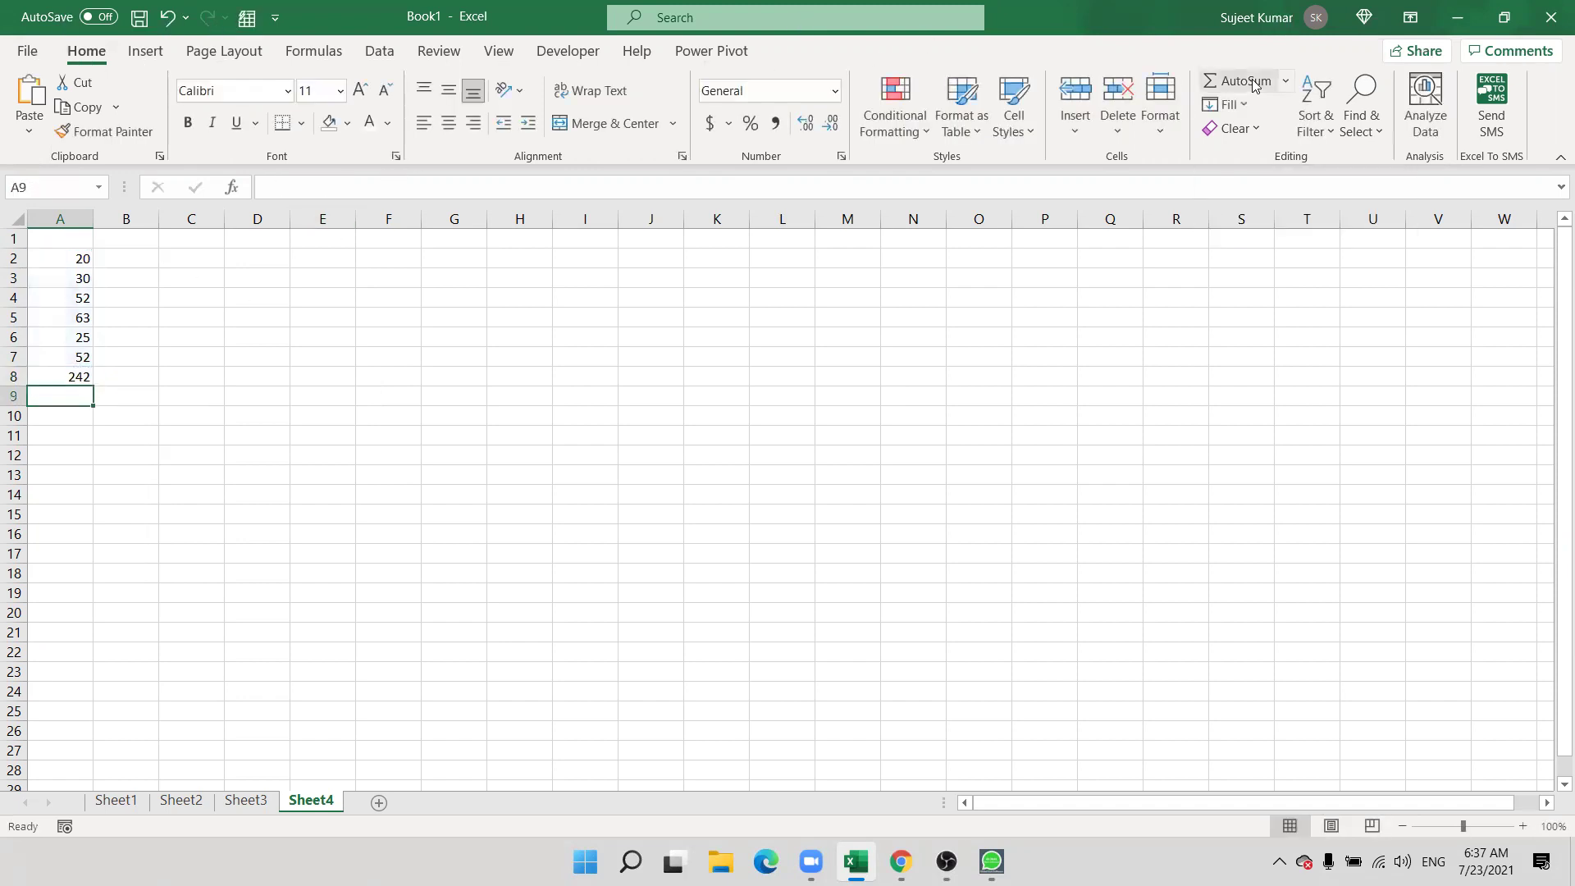
# - Examine the formula in A8 and the functions offered by AutoSum
pyautogui.click(86, 376)
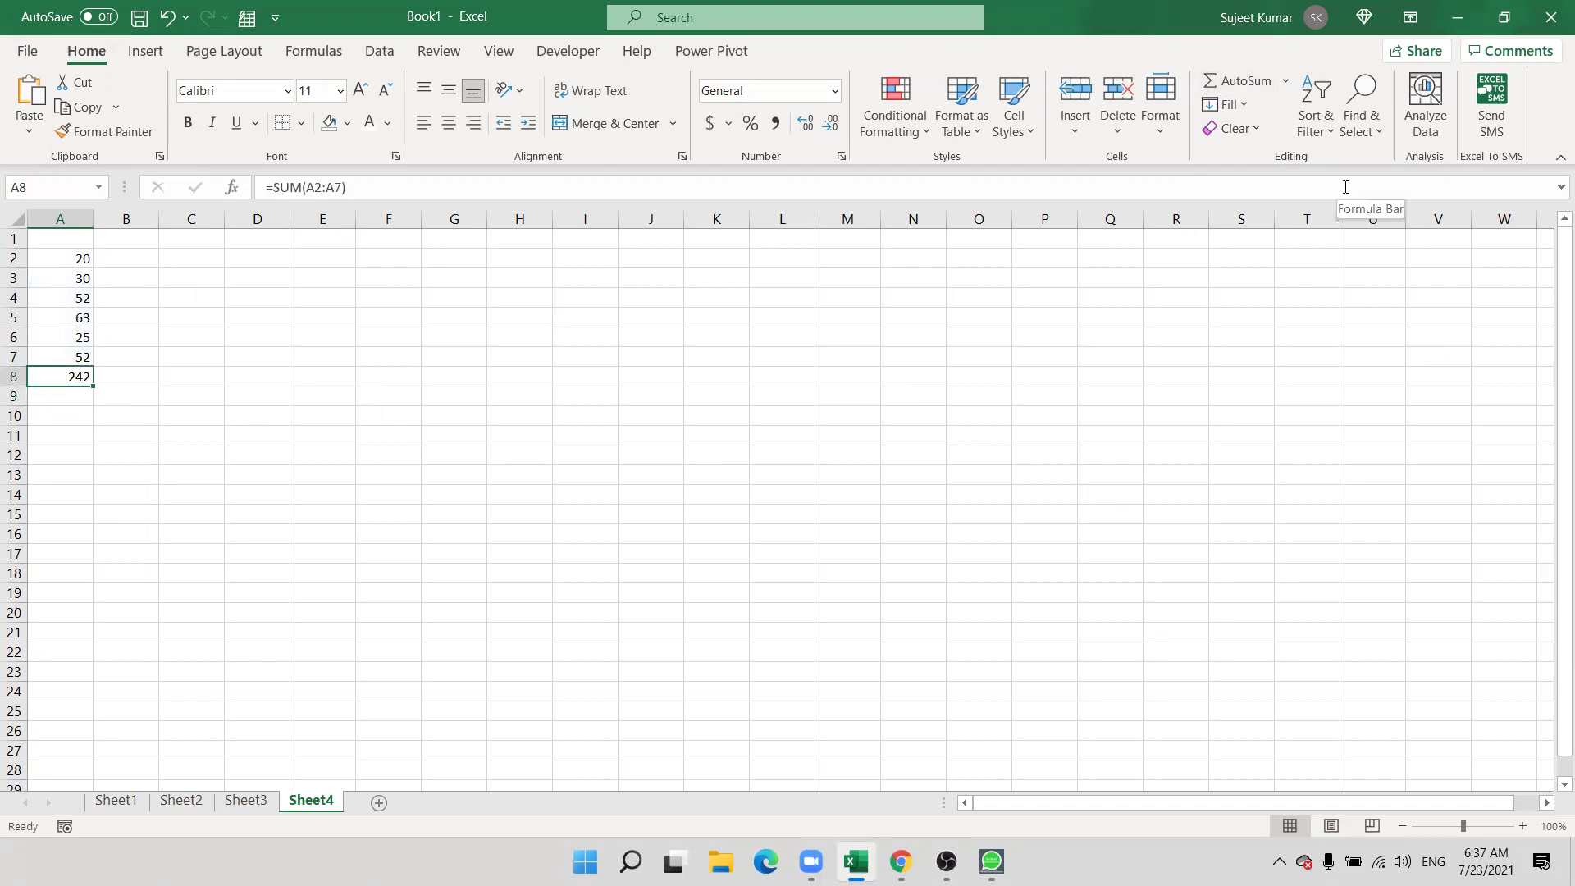
pyautogui.click(1286, 80)
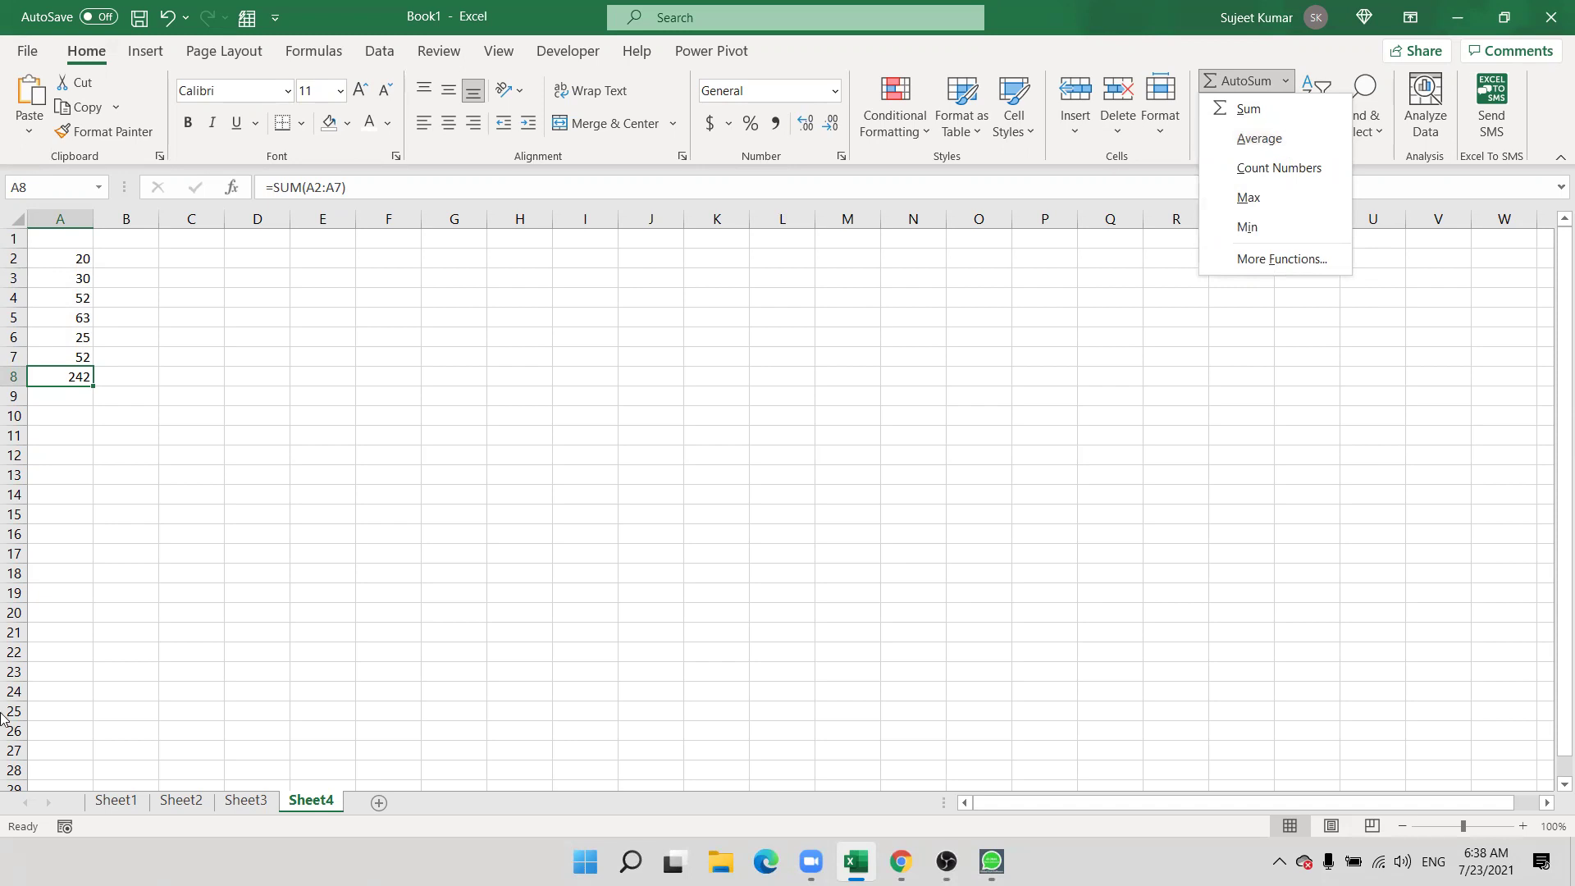
pyautogui.click(101, 305)
pyautogui.click(106, 286)
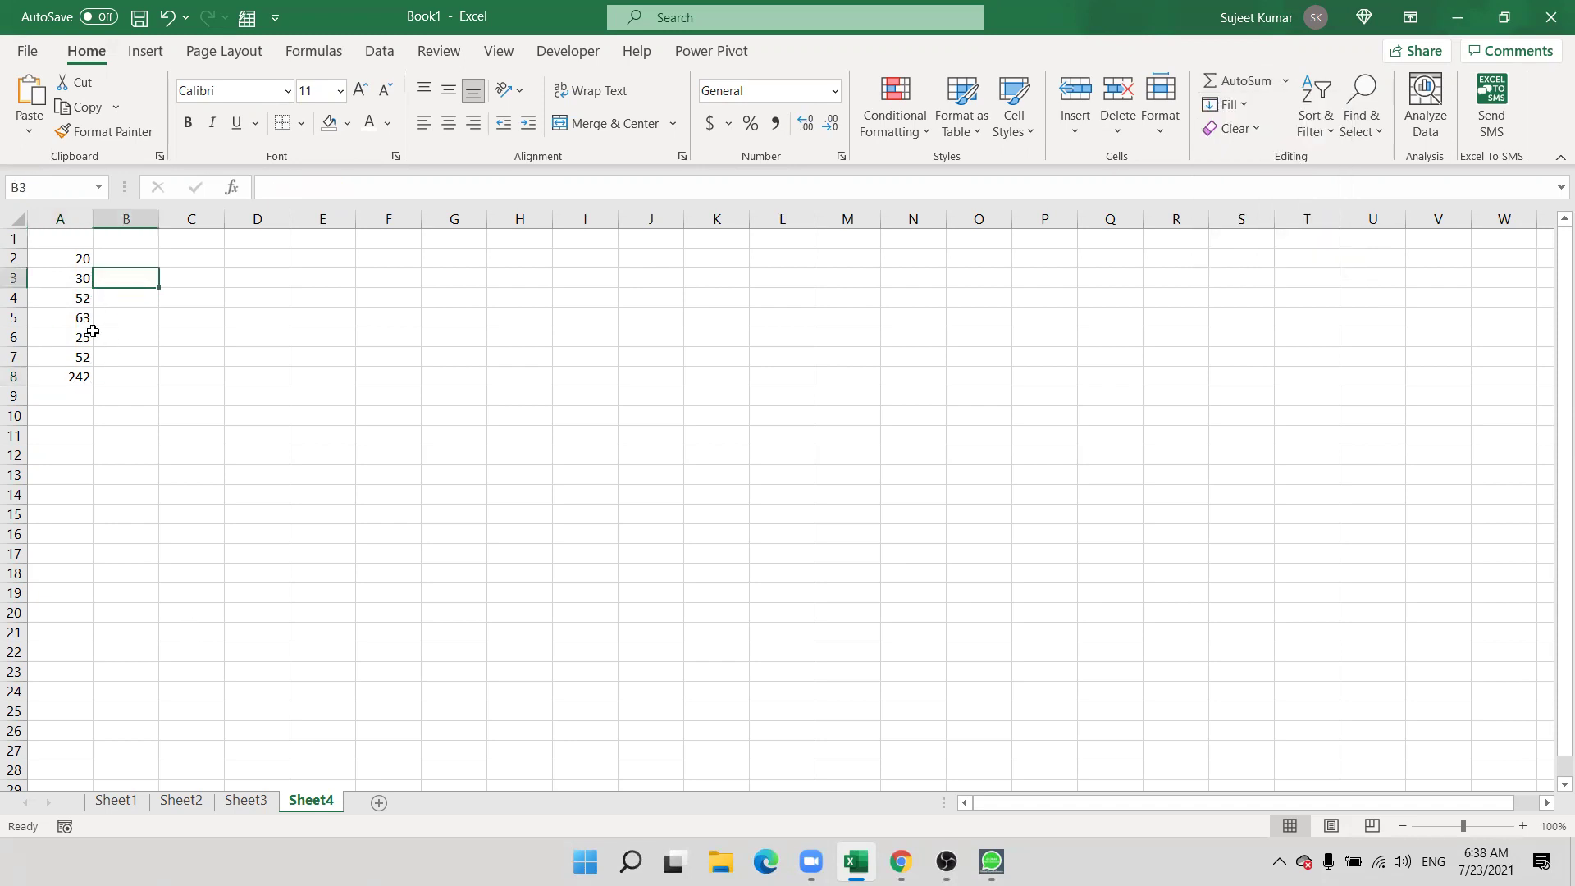
# - Clear the numbers and their total from A2:A8 and return to cell A1
pyautogui.click(82, 376)
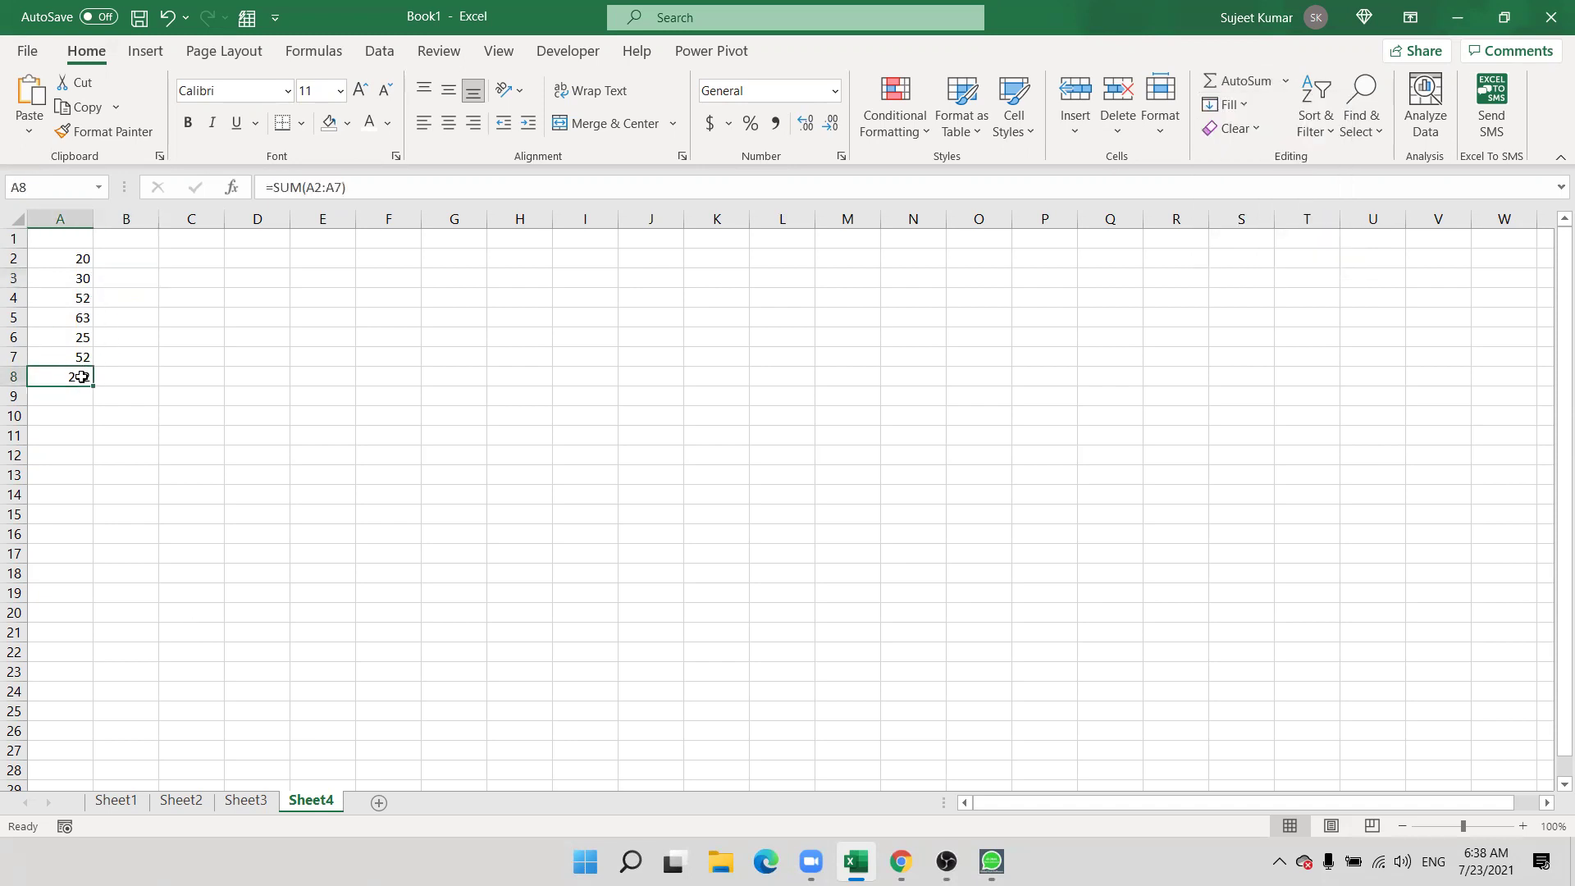
pyautogui.hotkey('ctrl', 'shift', 'Up')
pyautogui.press('Delete')
pyautogui.hotkey('ctrl', 'Home')
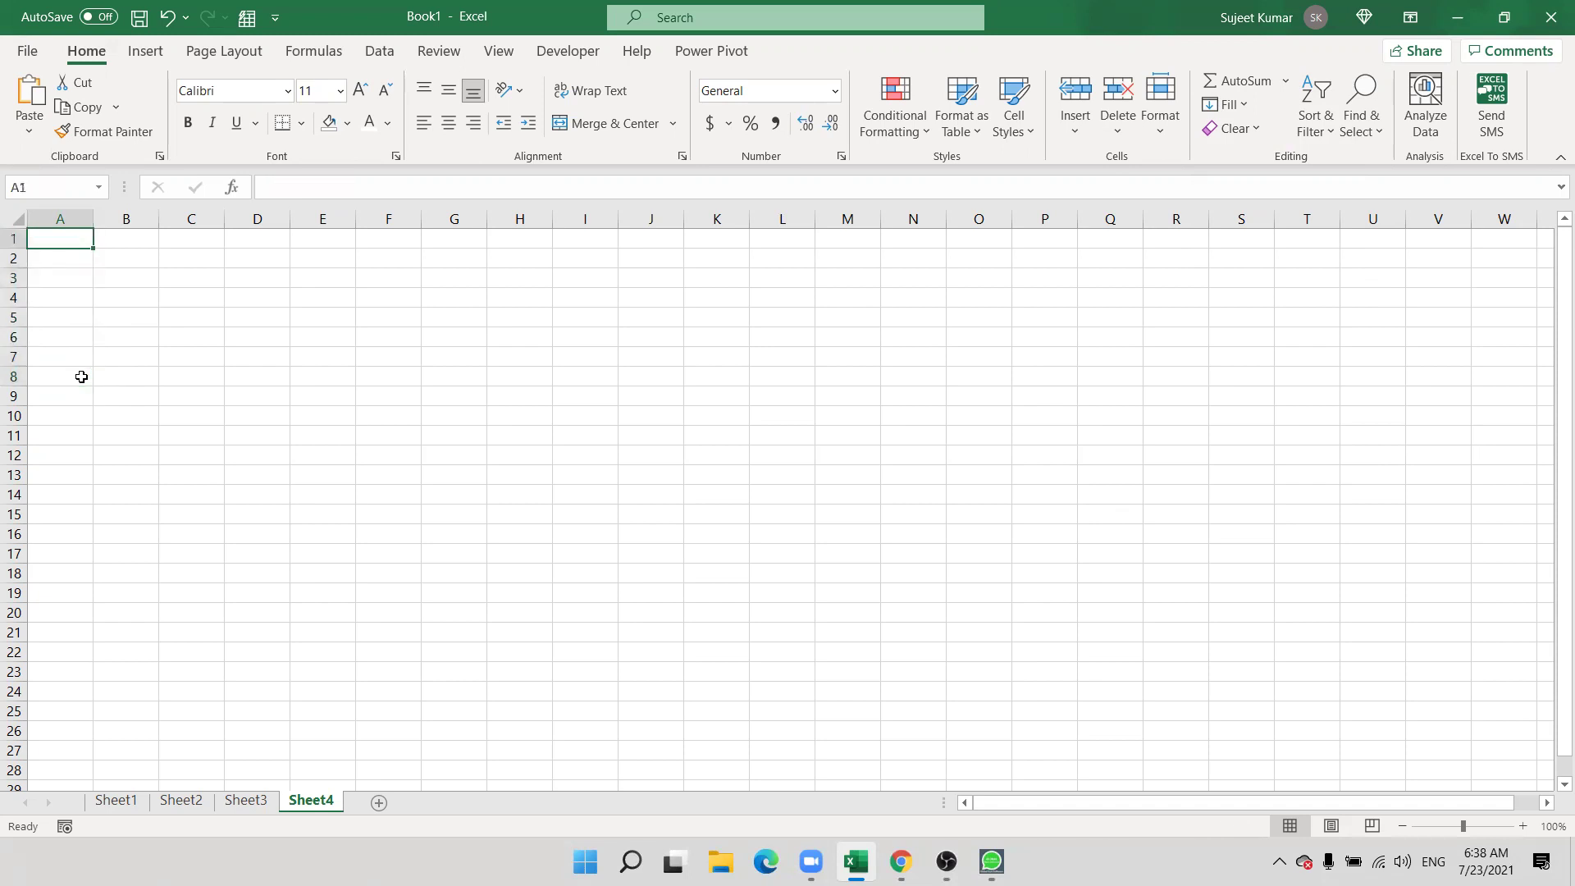
# - Select the range C3:N13 and enter =RANDBETWEEN(10,90) in its first cell
pyautogui.press('Down')
pyautogui.press('Right')
pyautogui.press('Right')
pyautogui.press('Down')
pyautogui.hotkey('shift', 'Right')
pyautogui.hotkey('shift', 'Right')
pyautogui.hotkey('shift', 'Right')
pyautogui.hotkey('shift', 'Right')
pyautogui.hotkey('shift', 'Right')
pyautogui.hotkey('shift', 'Right')
pyautogui.hotkey('shift', 'Right')
pyautogui.hotkey('shift', 'Right')
pyautogui.hotkey('shift', 'Right')
pyautogui.hotkey('shift', 'Right')
pyautogui.hotkey('shift', 'Right')
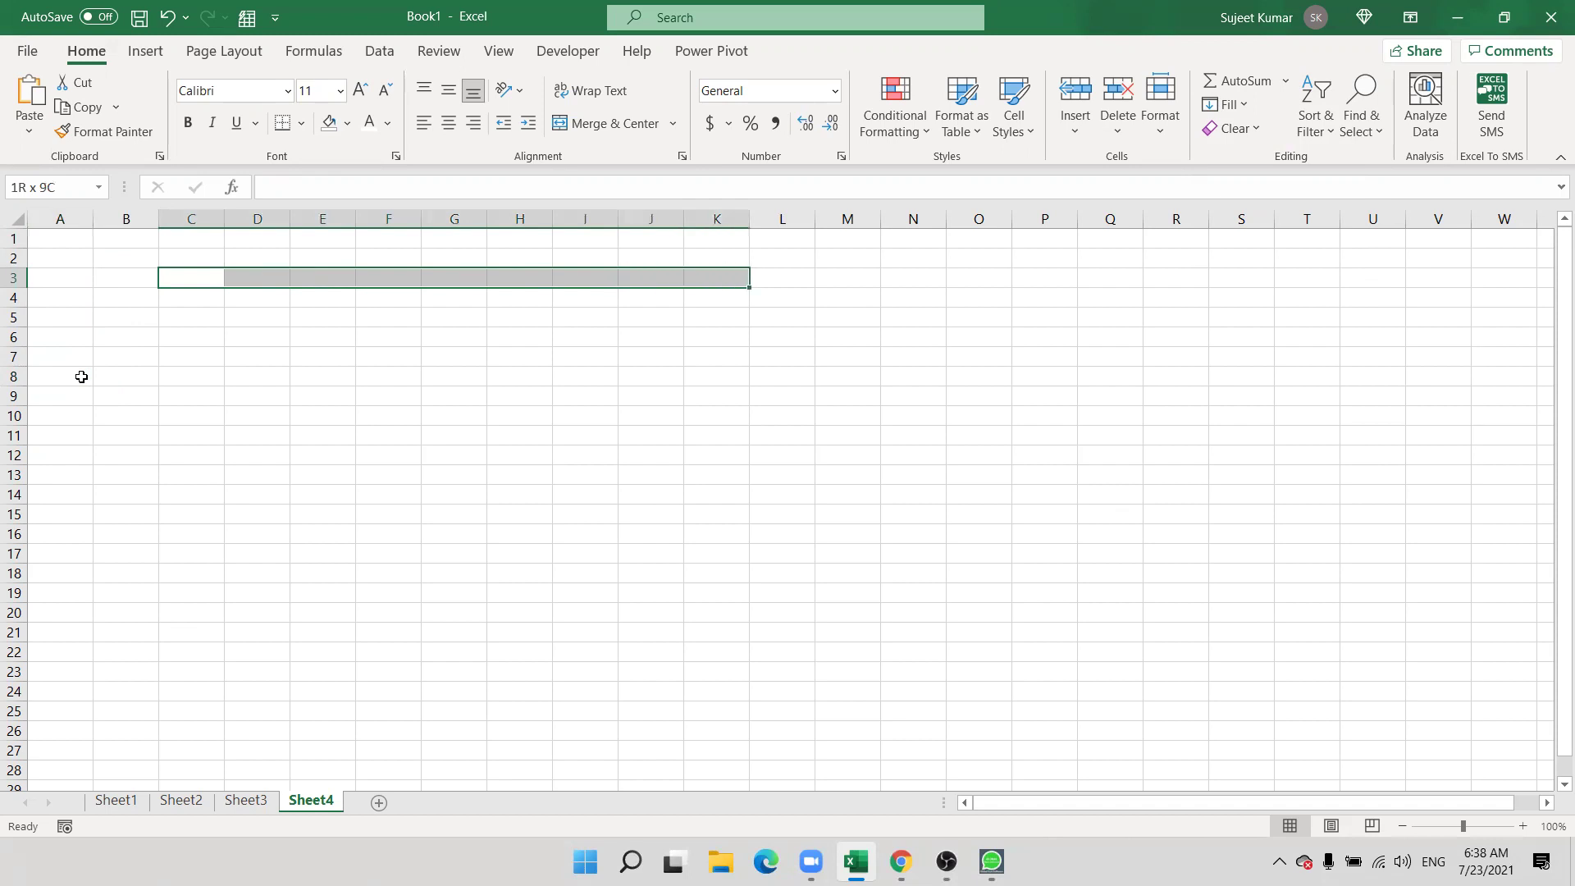
pyautogui.hotkey('shift', 'Down')
pyautogui.hotkey('shift', 'Down')
pyautogui.hotkey('shift', 'Down')
pyautogui.hotkey('shift', 'Down')
pyautogui.hotkey('shift', 'Down')
pyautogui.hotkey('shift', 'Down')
pyautogui.hotkey('shift', 'Down')
pyautogui.hotkey('shift', 'Down')
pyautogui.hotkey('shift', 'Down')
pyautogui.hotkey('shift', 'Down')
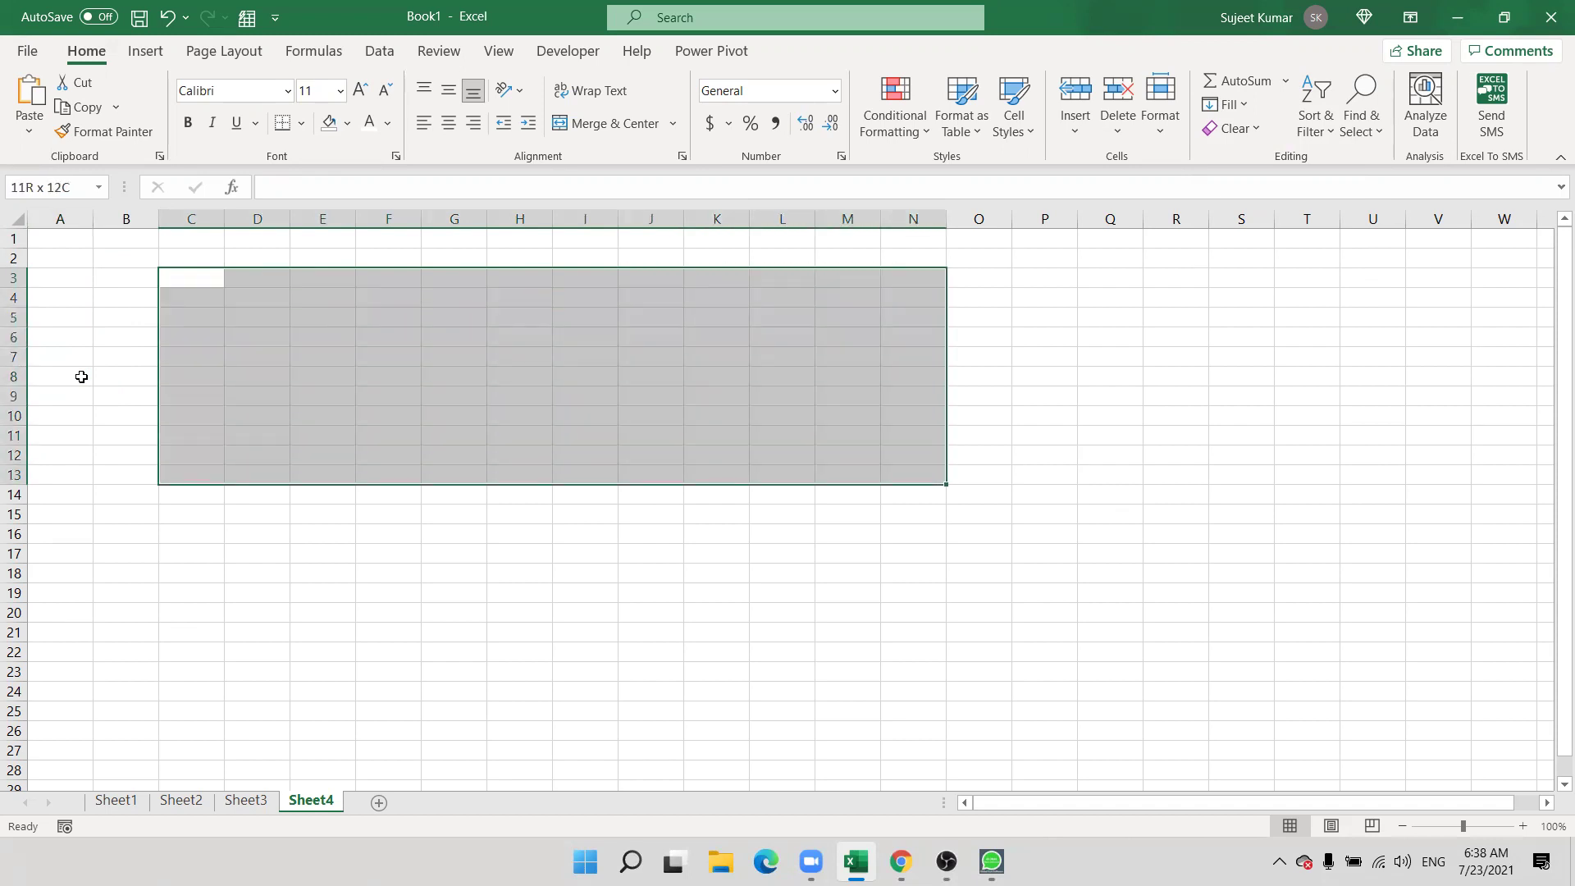
pyautogui.write('=ra')
pyautogui.press('Down')
pyautogui.press('Down')
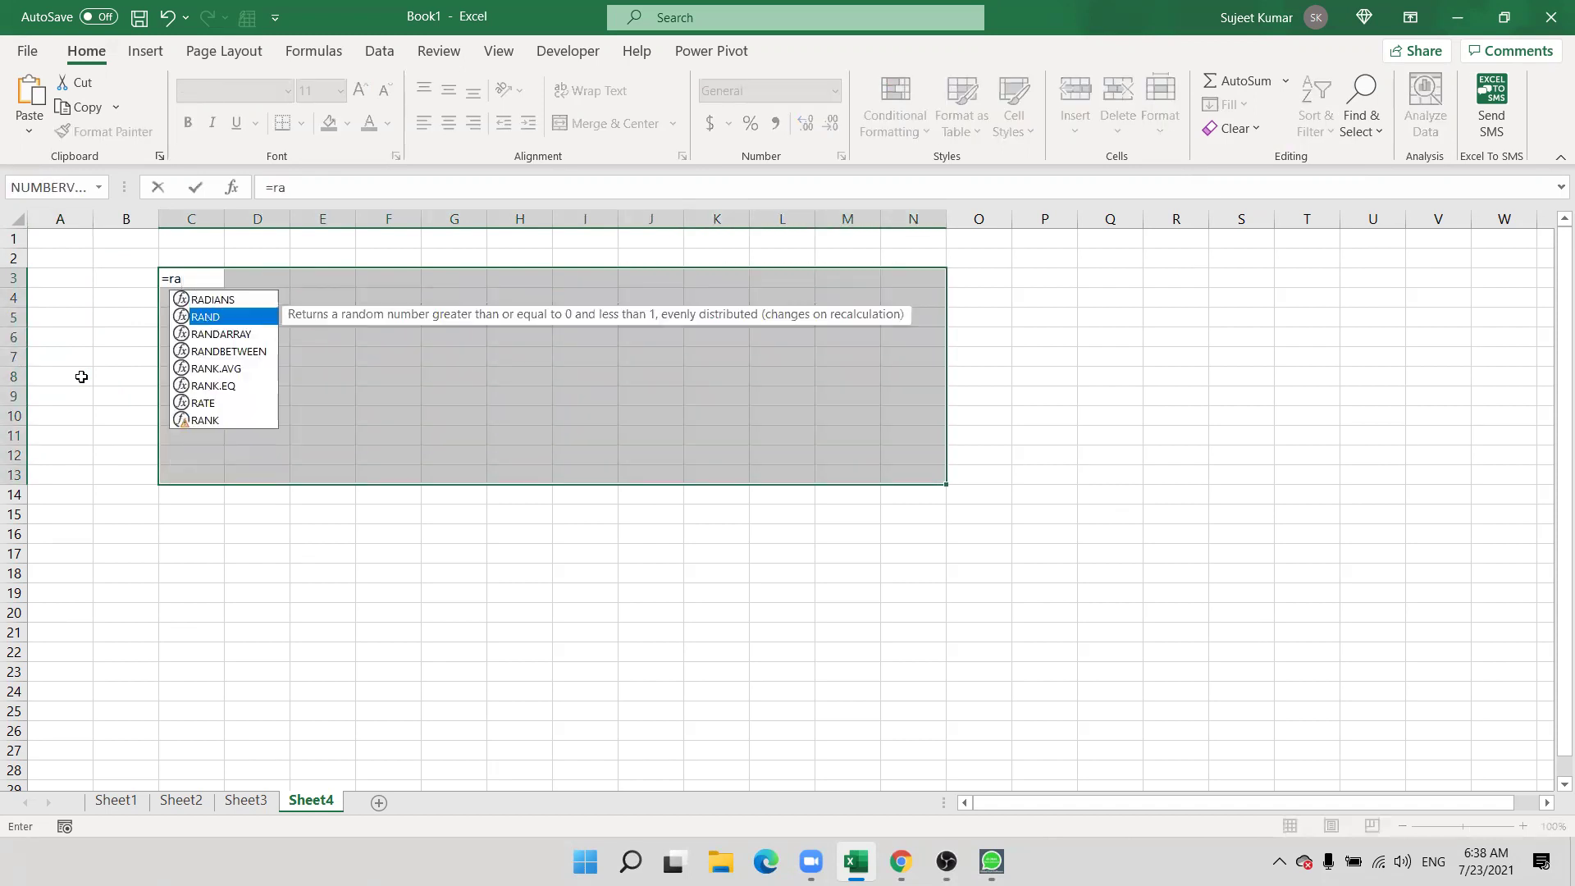
pyautogui.press('Down')
pyautogui.press('Tab')
pyautogui.write('10,90')
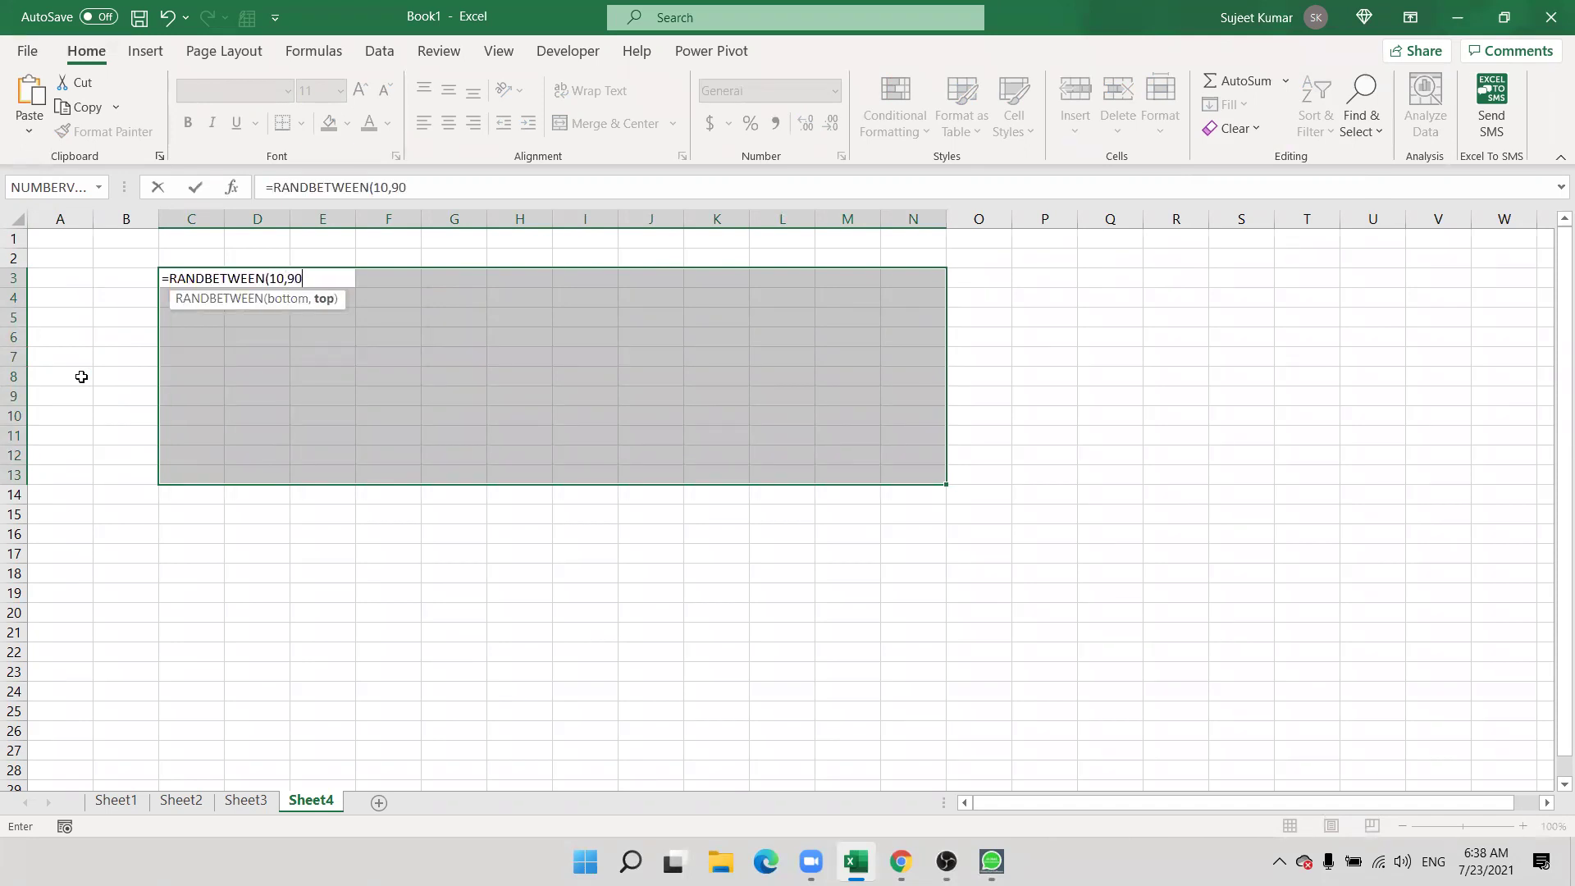
pyautogui.press('Return')
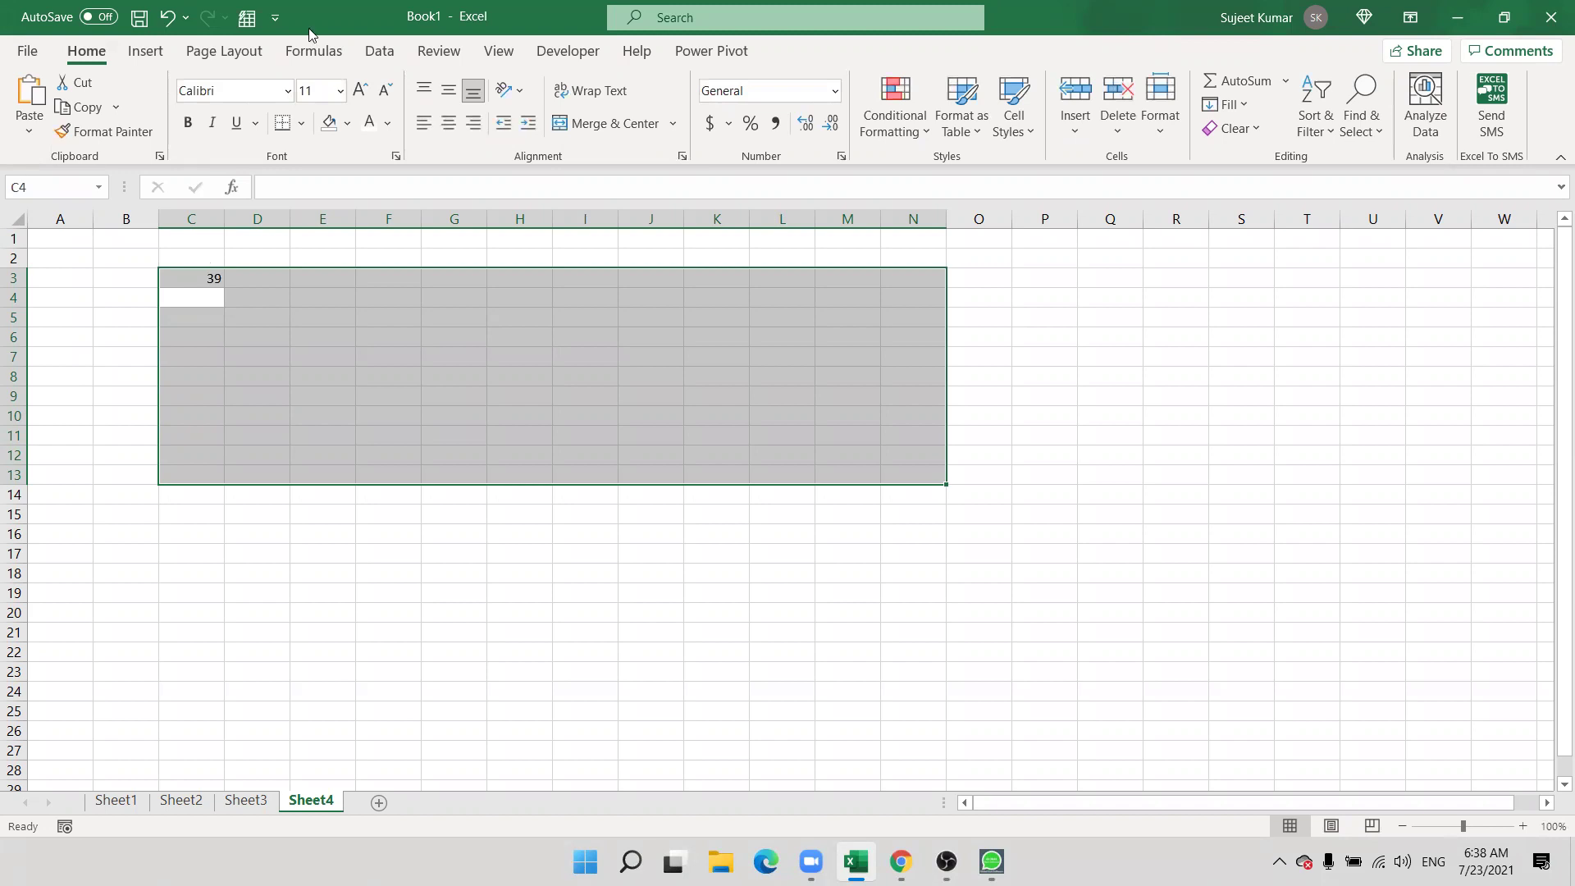
# - Fill the RANDBETWEEN formula down and right through C3:N13, and view the available Fill commands
pyautogui.hotkey('ctrl', 'd')
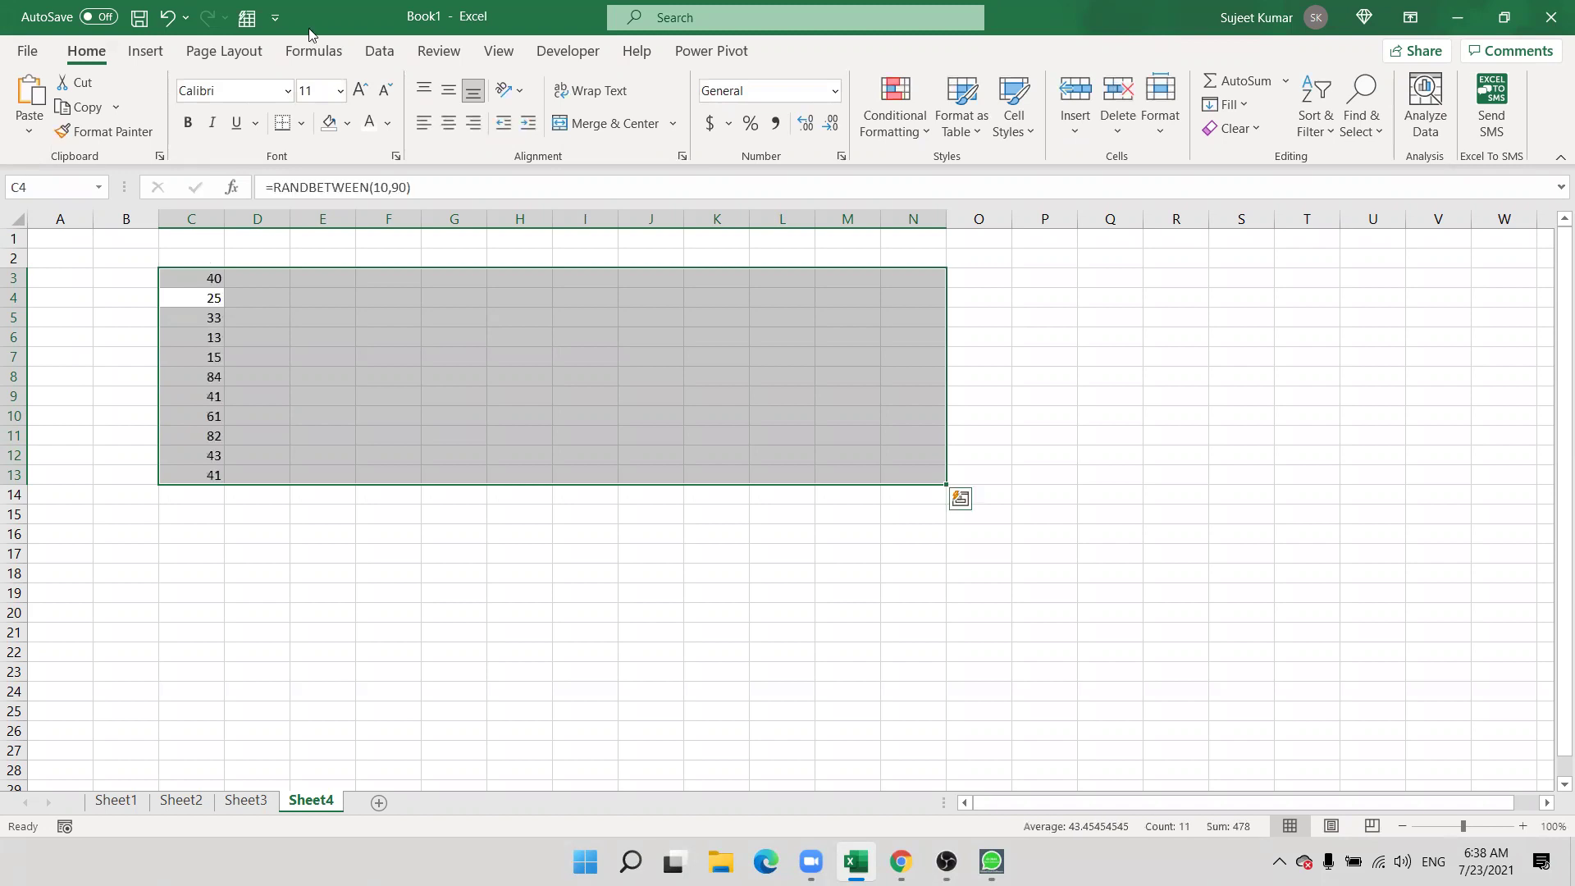
pyautogui.hotkey('ctrl', 'r')
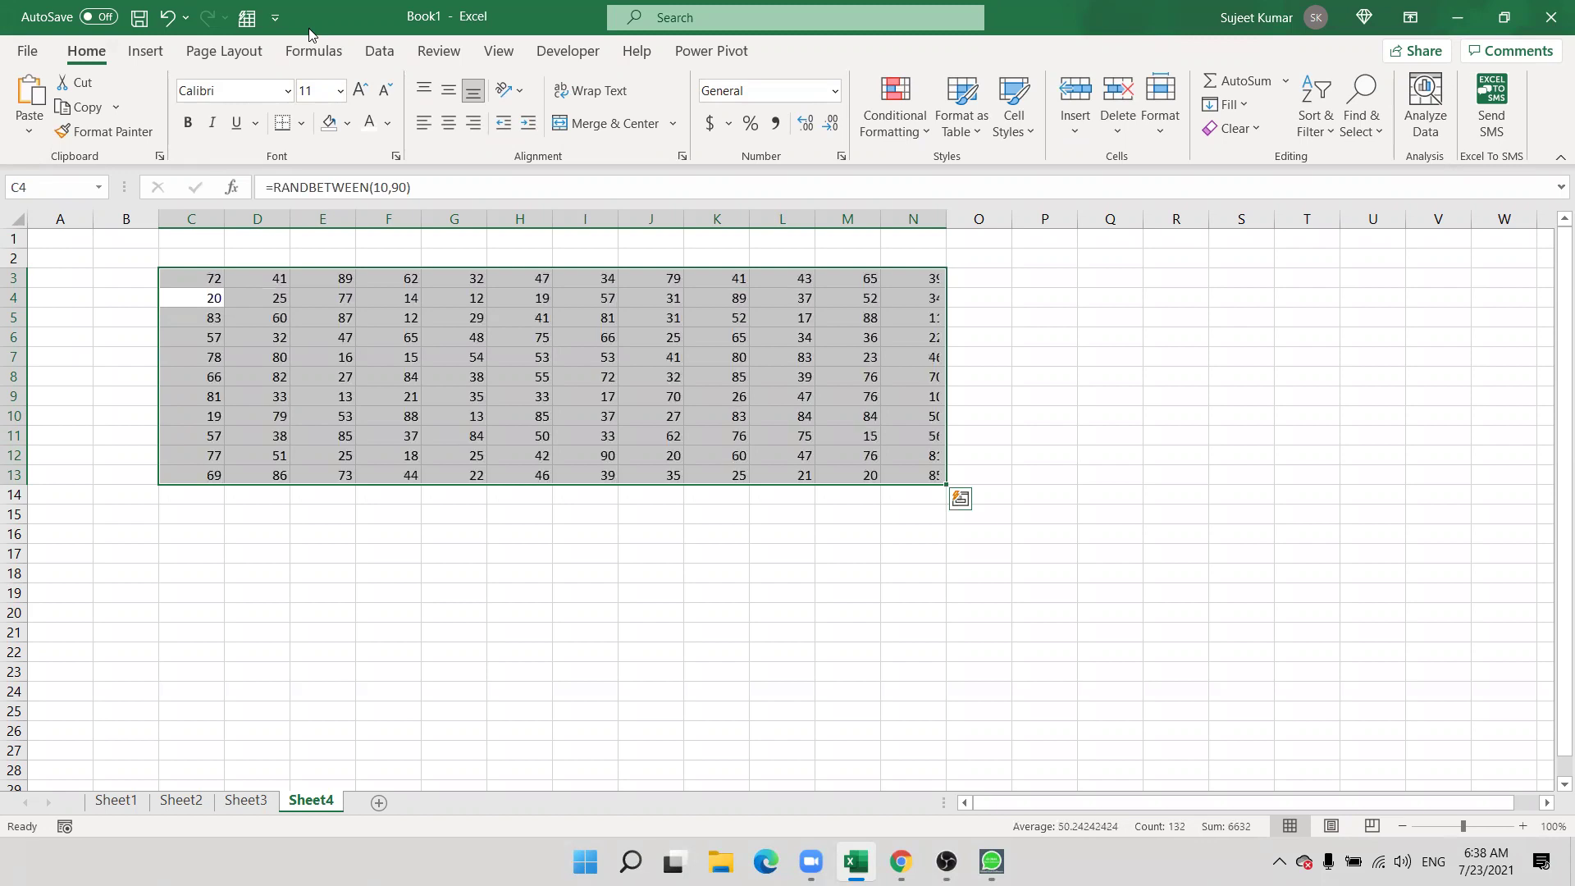
pyautogui.click(1229, 105)
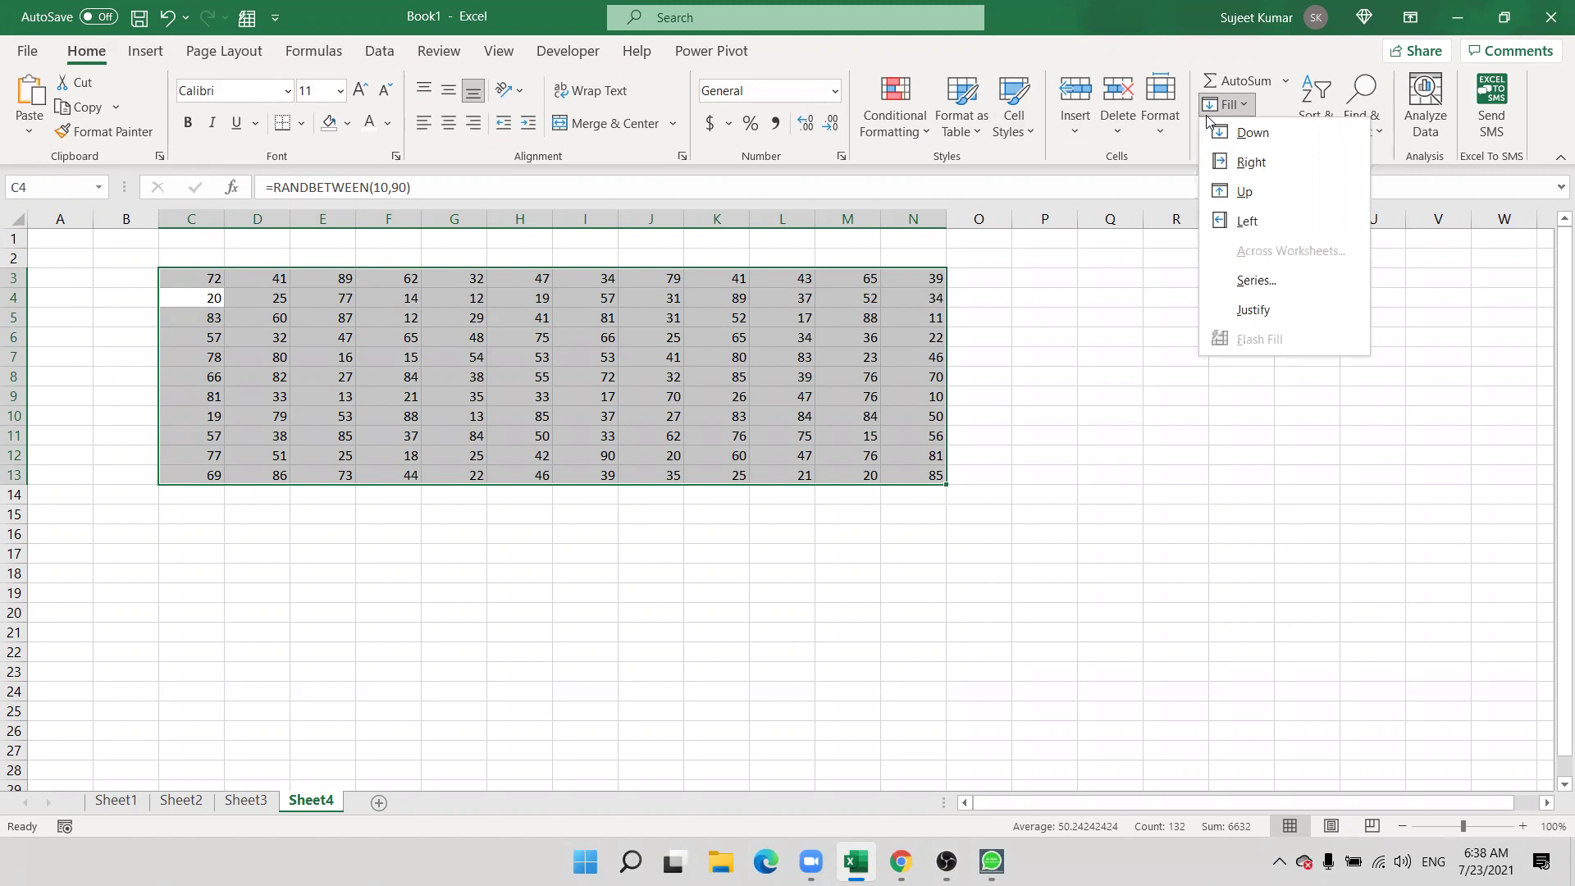
pyautogui.click(796, 69)
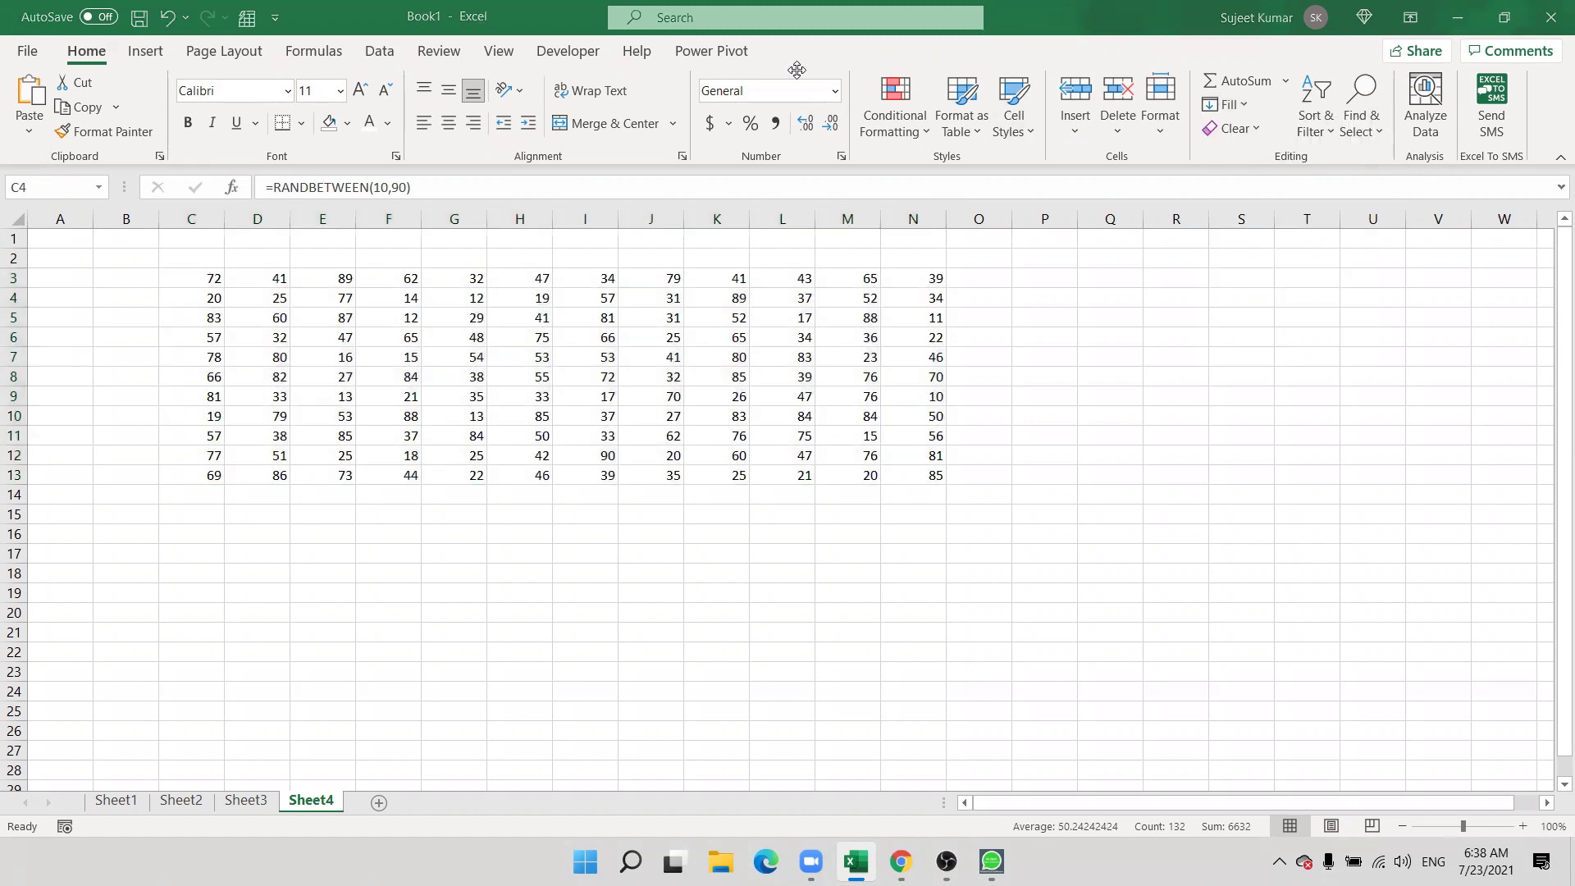
# - Clear the random numbers from C3:N13
pyautogui.click(671, 421)
pyautogui.press('Delete')
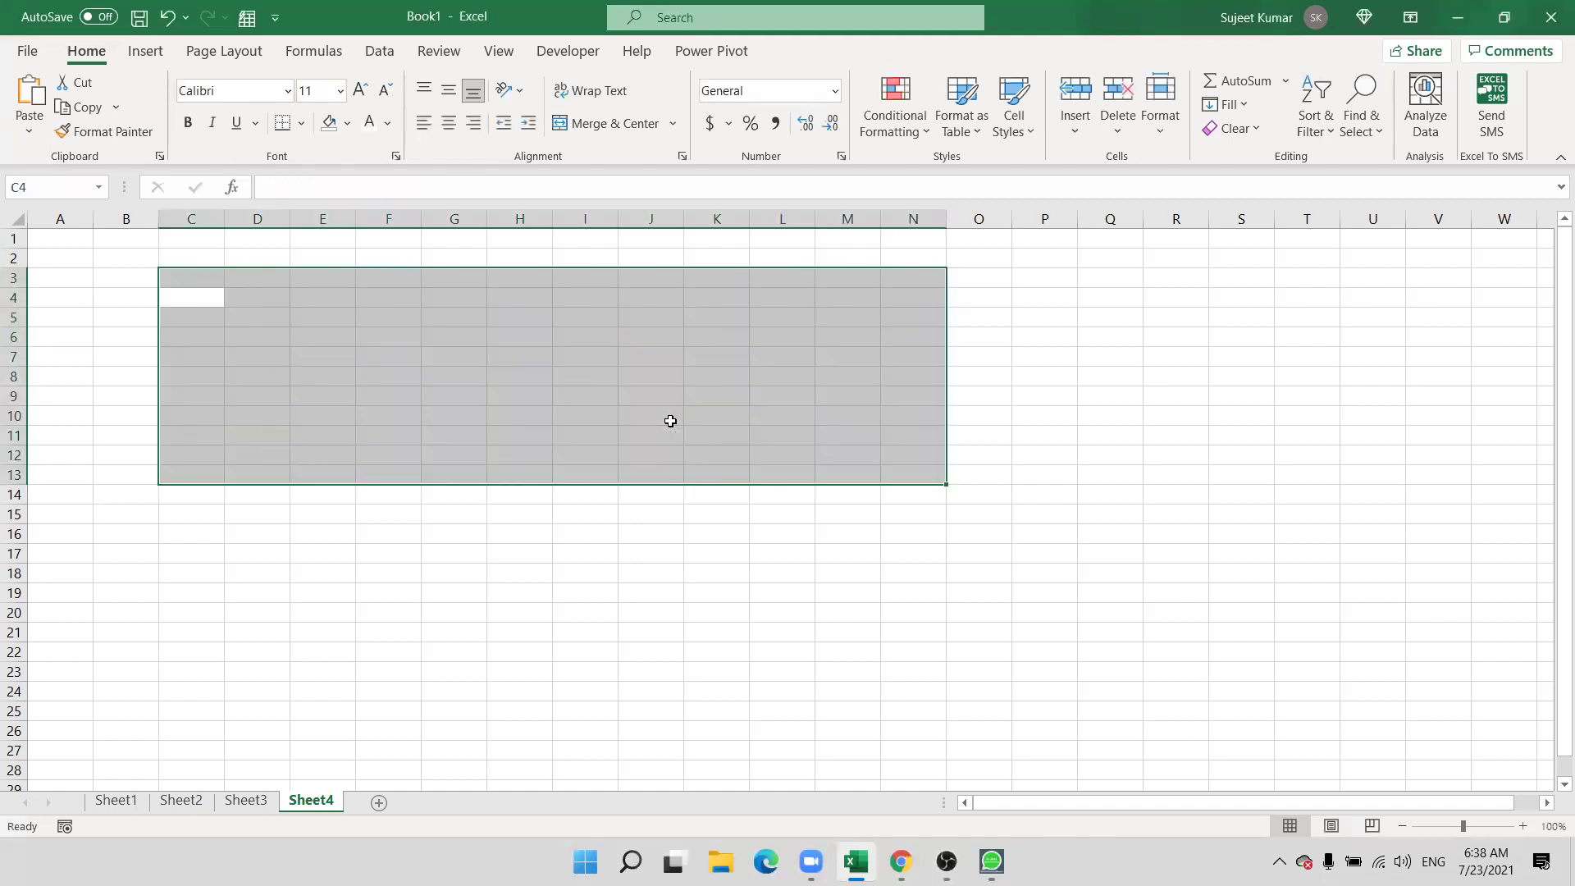
# - Enter 1 in cell B1 and 2 in cell B2
pyautogui.press('Up')
pyautogui.press('Left')
pyautogui.press('Up')
pyautogui.press('Up')
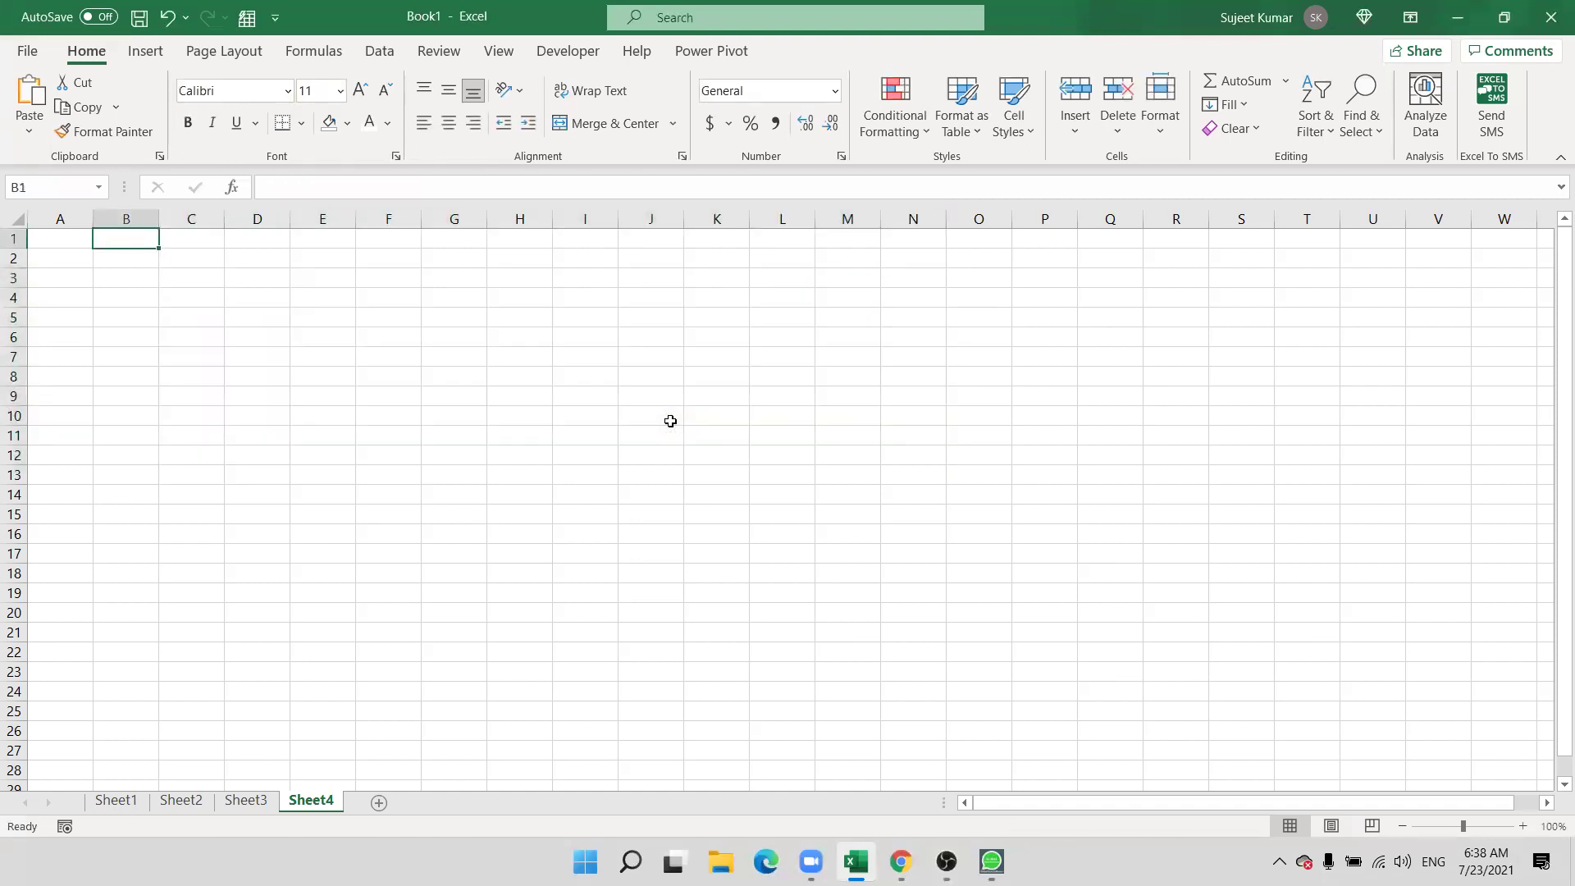
pyautogui.write('1')
pyautogui.press('Return')
pyautogui.write('2')
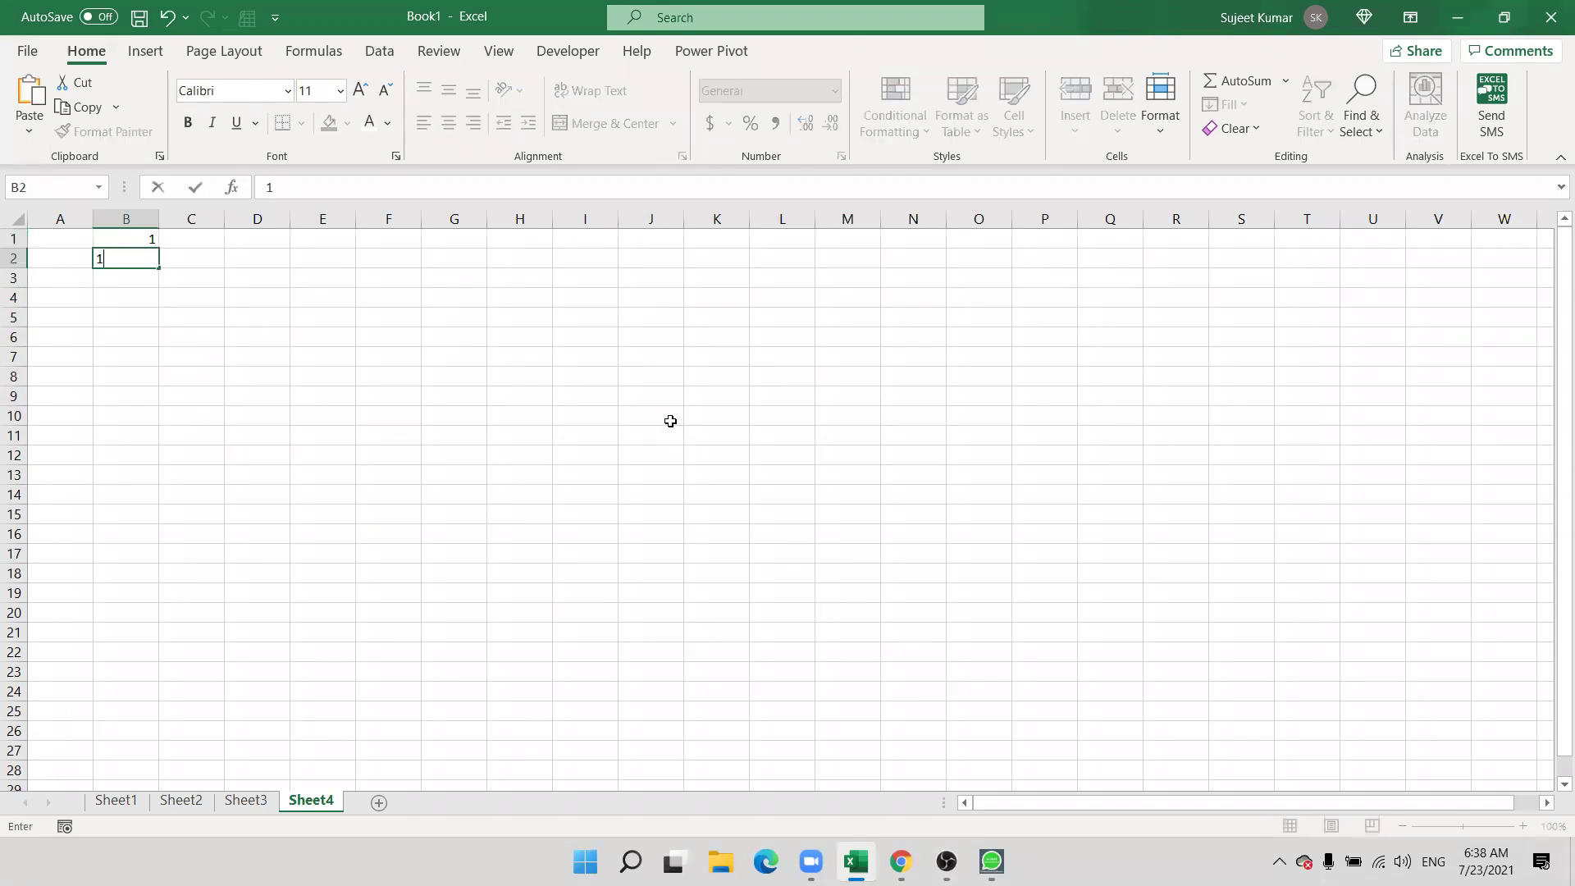
pyautogui.press('Return')
# - Extend the series from B1:B2 down to B26, and undo both the fill and the entry in B2
pyautogui.press('Up')
pyautogui.press('Up')
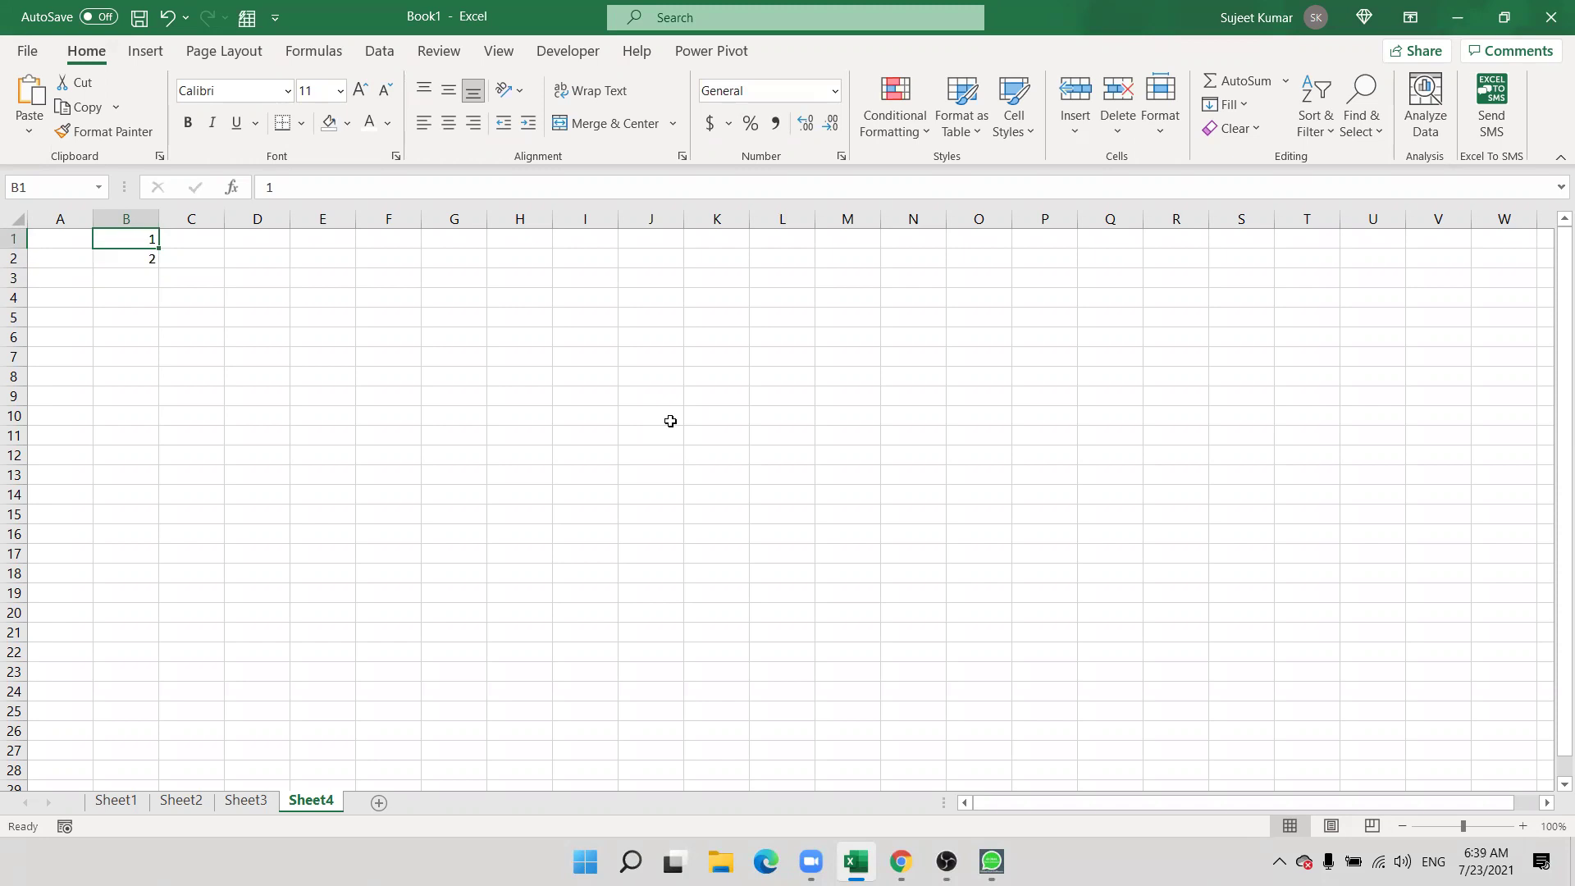
pyautogui.hotkey('shift', 'Down')
pyautogui.moveTo(159, 273); pyautogui.dragTo(157, 743)
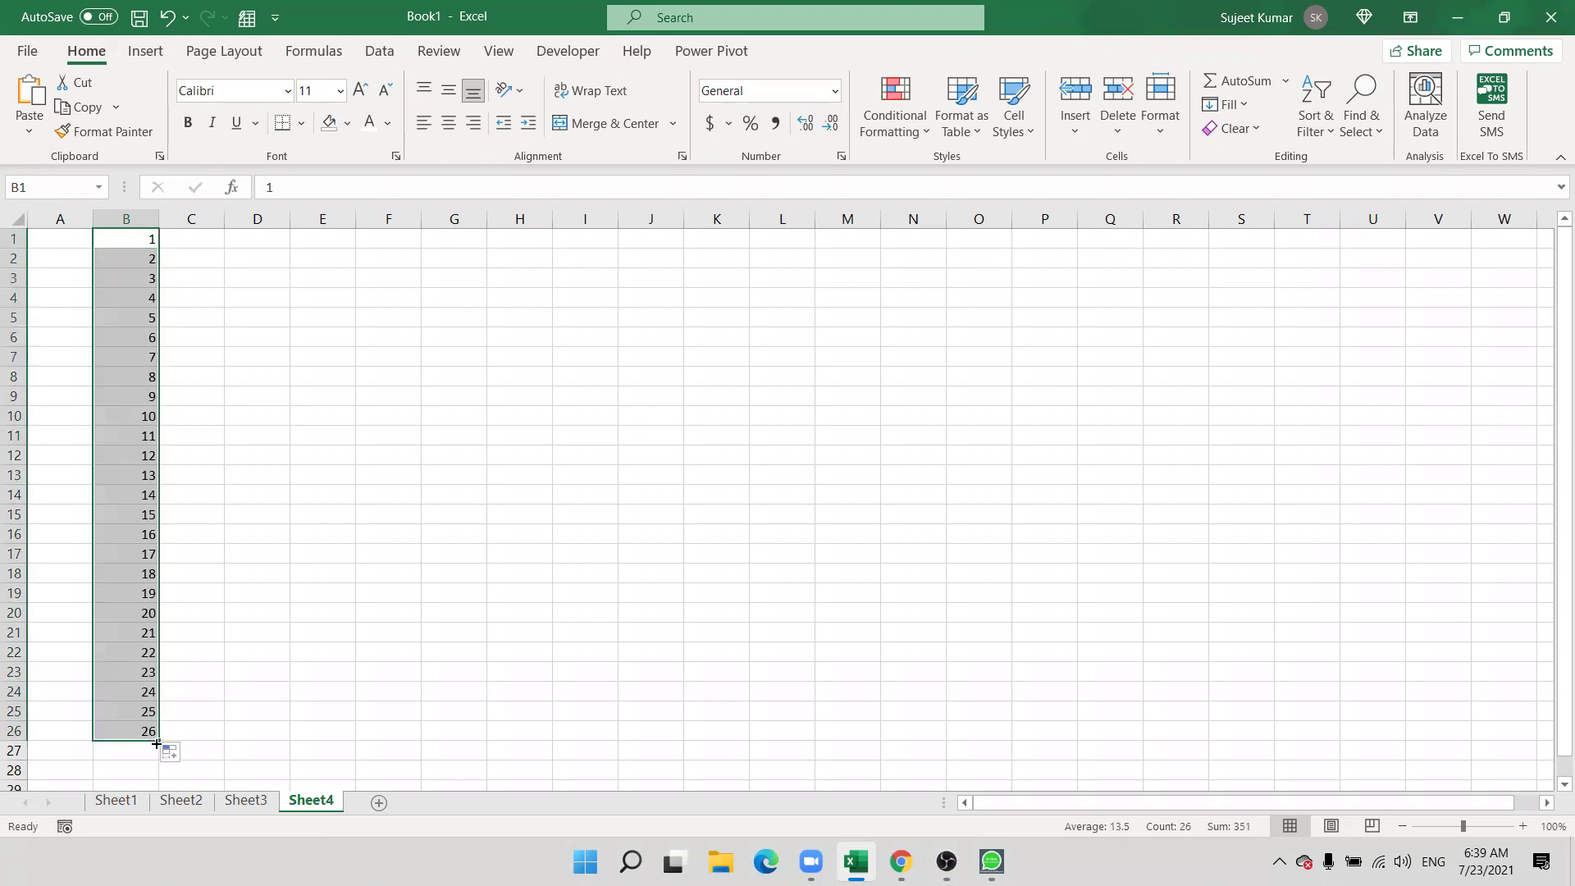
pyautogui.hotkey('ctrl', 'z')
pyautogui.hotkey('ctrl', 'z')
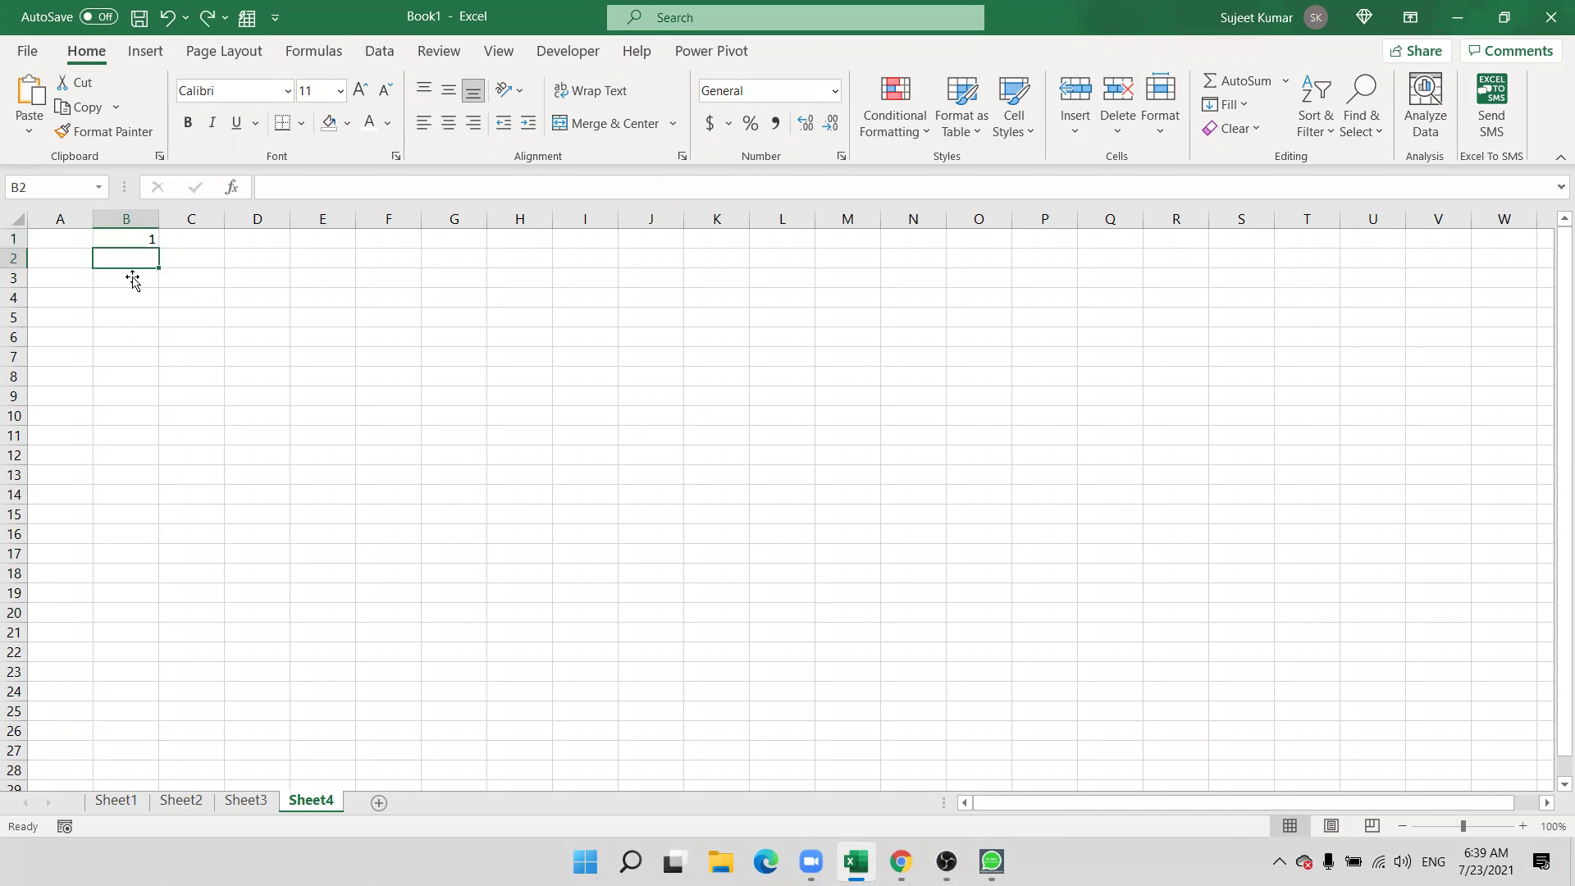
# - Fill a linear series down column B from B1 with step value 1 and stop value 20, and undo it
pyautogui.moveTo(139, 235); pyautogui.dragTo(137, 694)
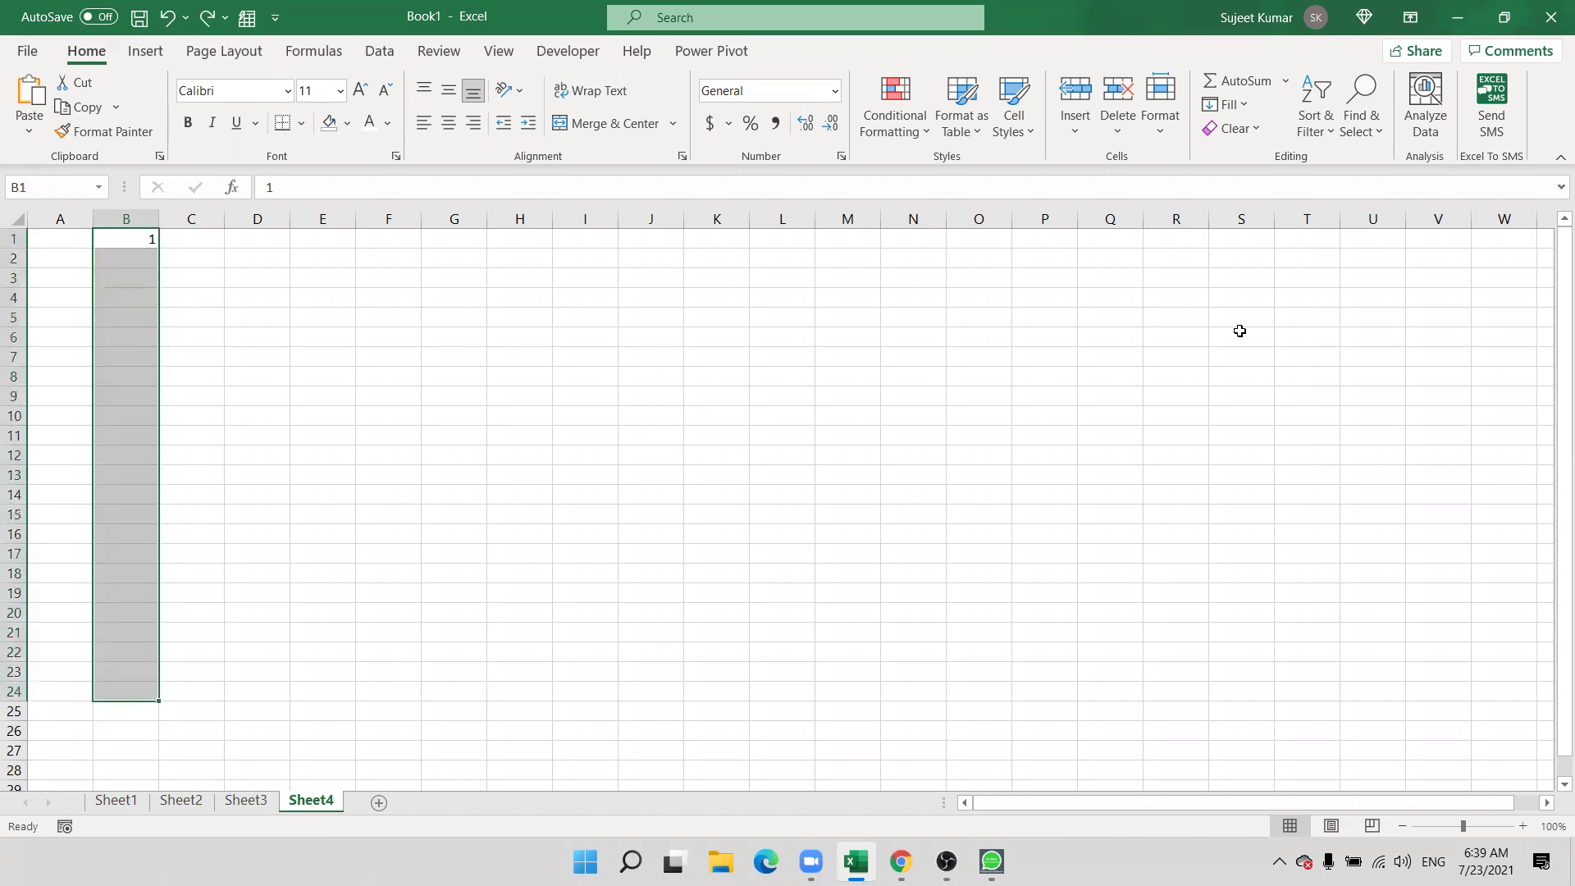
pyautogui.click(1243, 106)
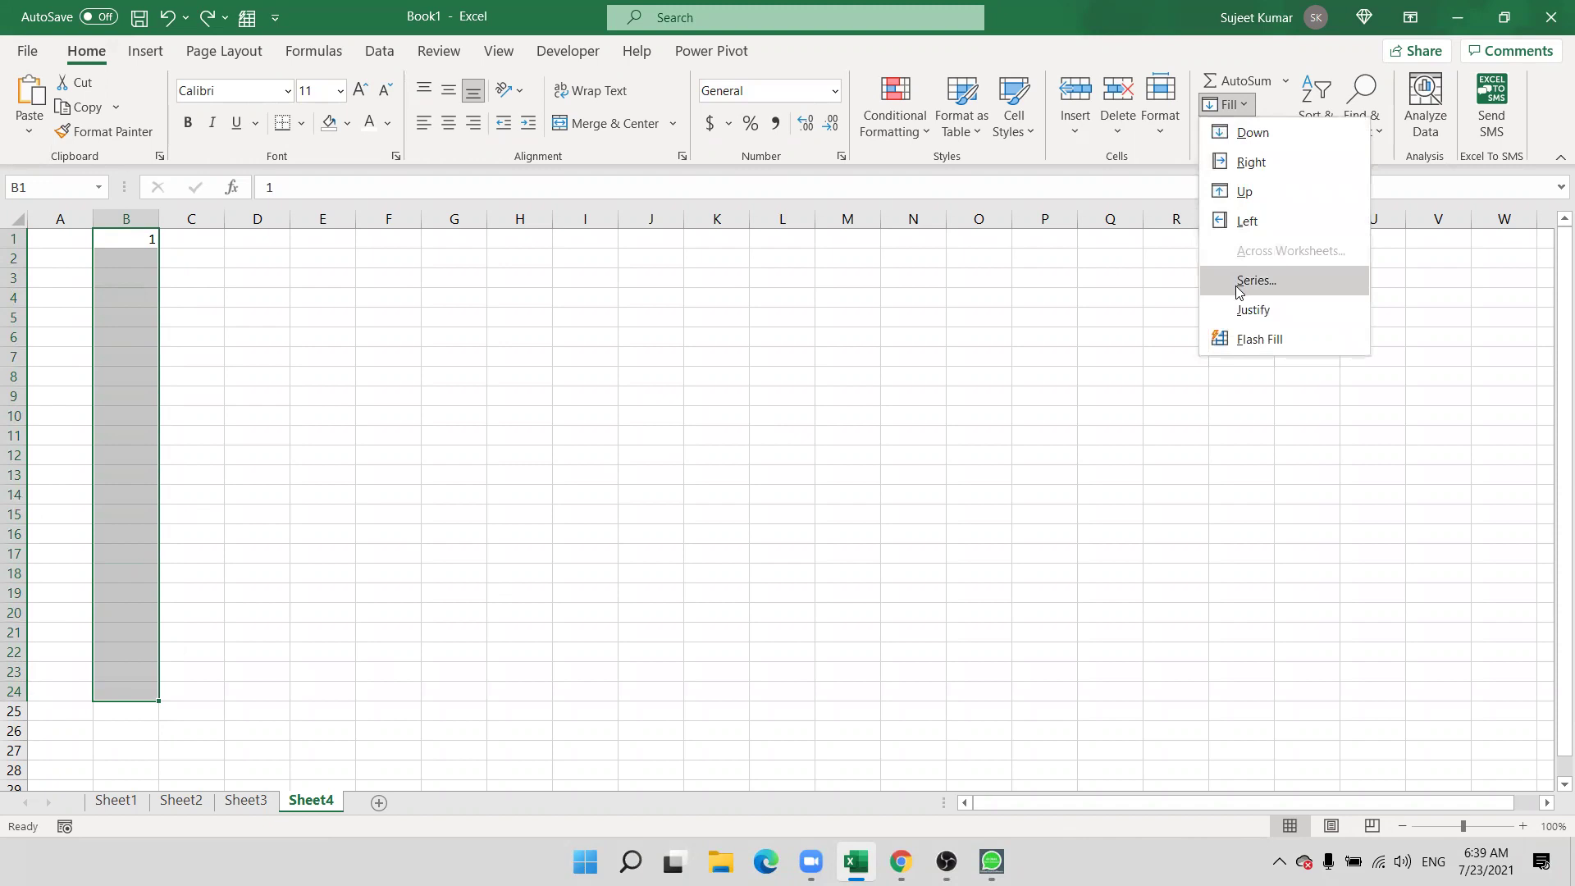
pyautogui.click(1239, 281)
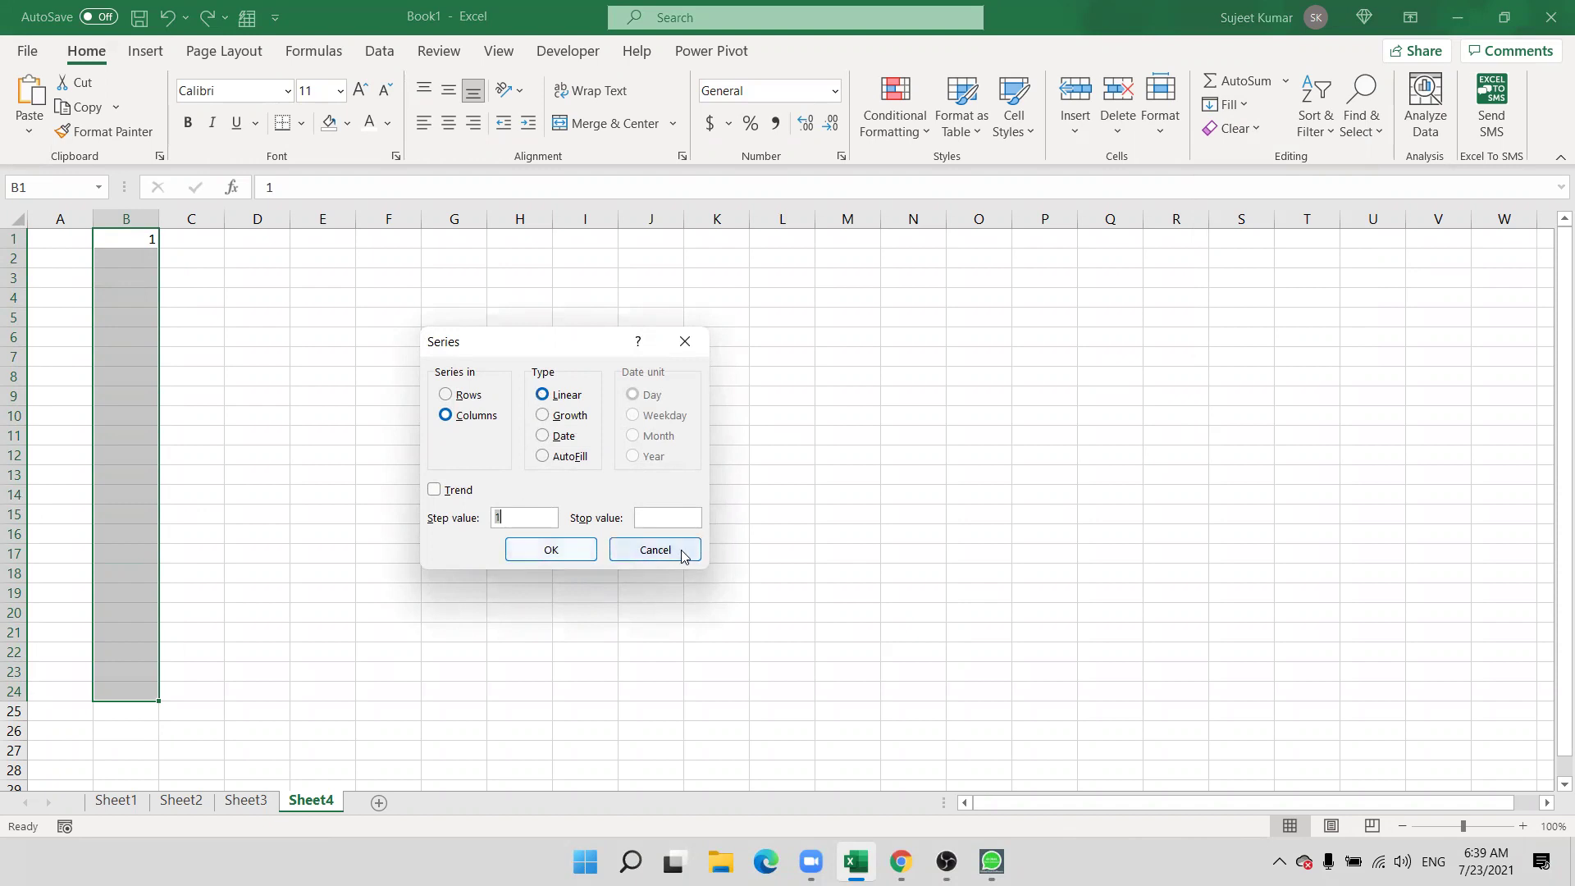
pyautogui.click(671, 517)
pyautogui.doubleClick(502, 518)
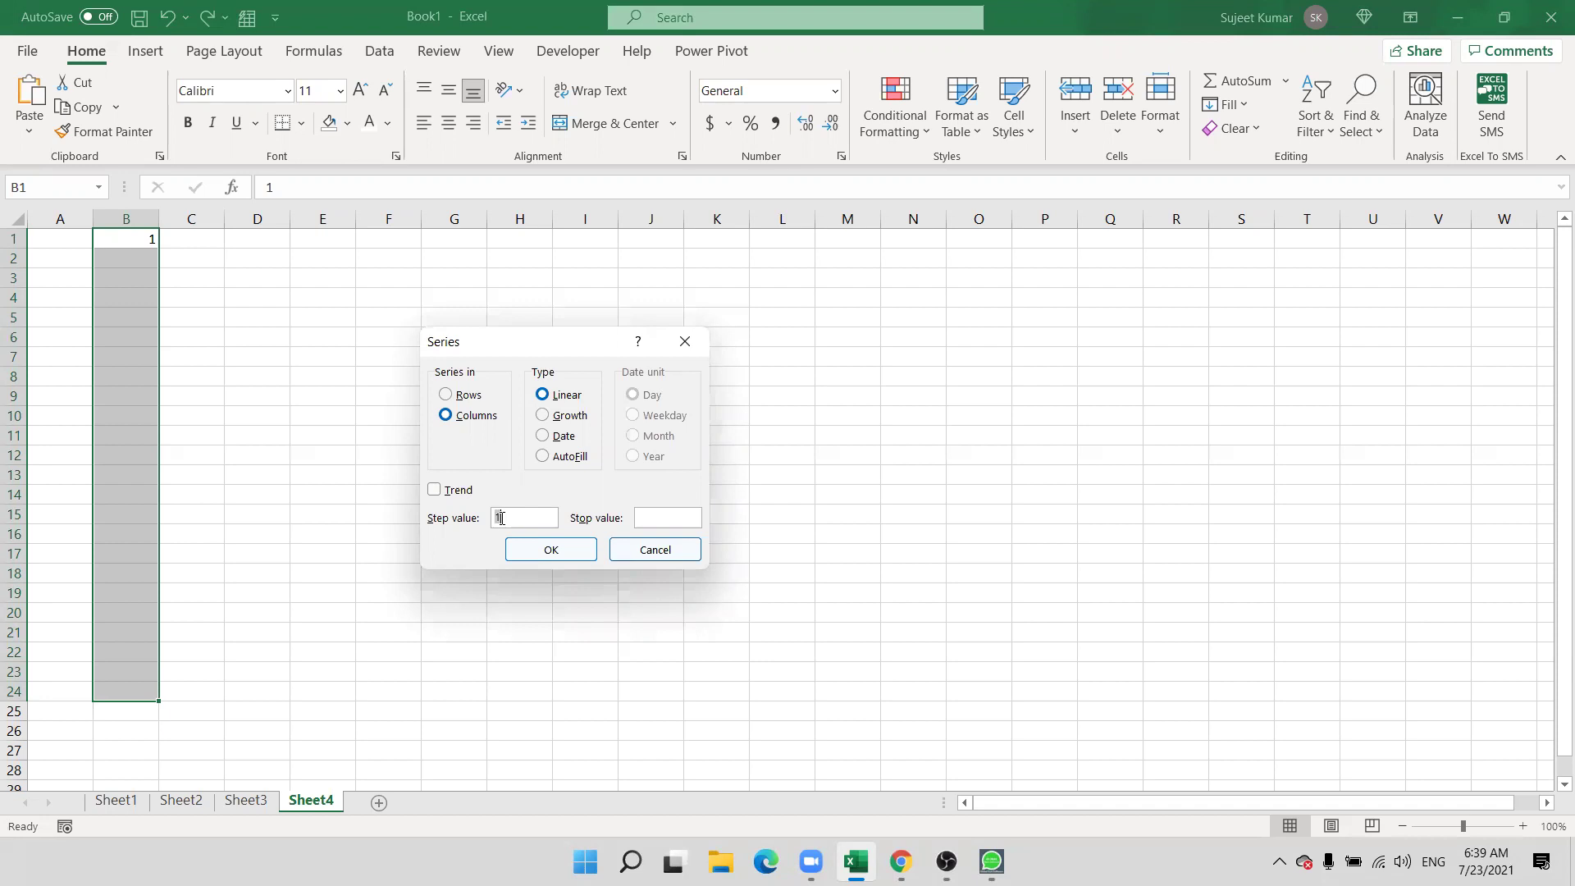
pyautogui.click(684, 518)
pyautogui.write('20')
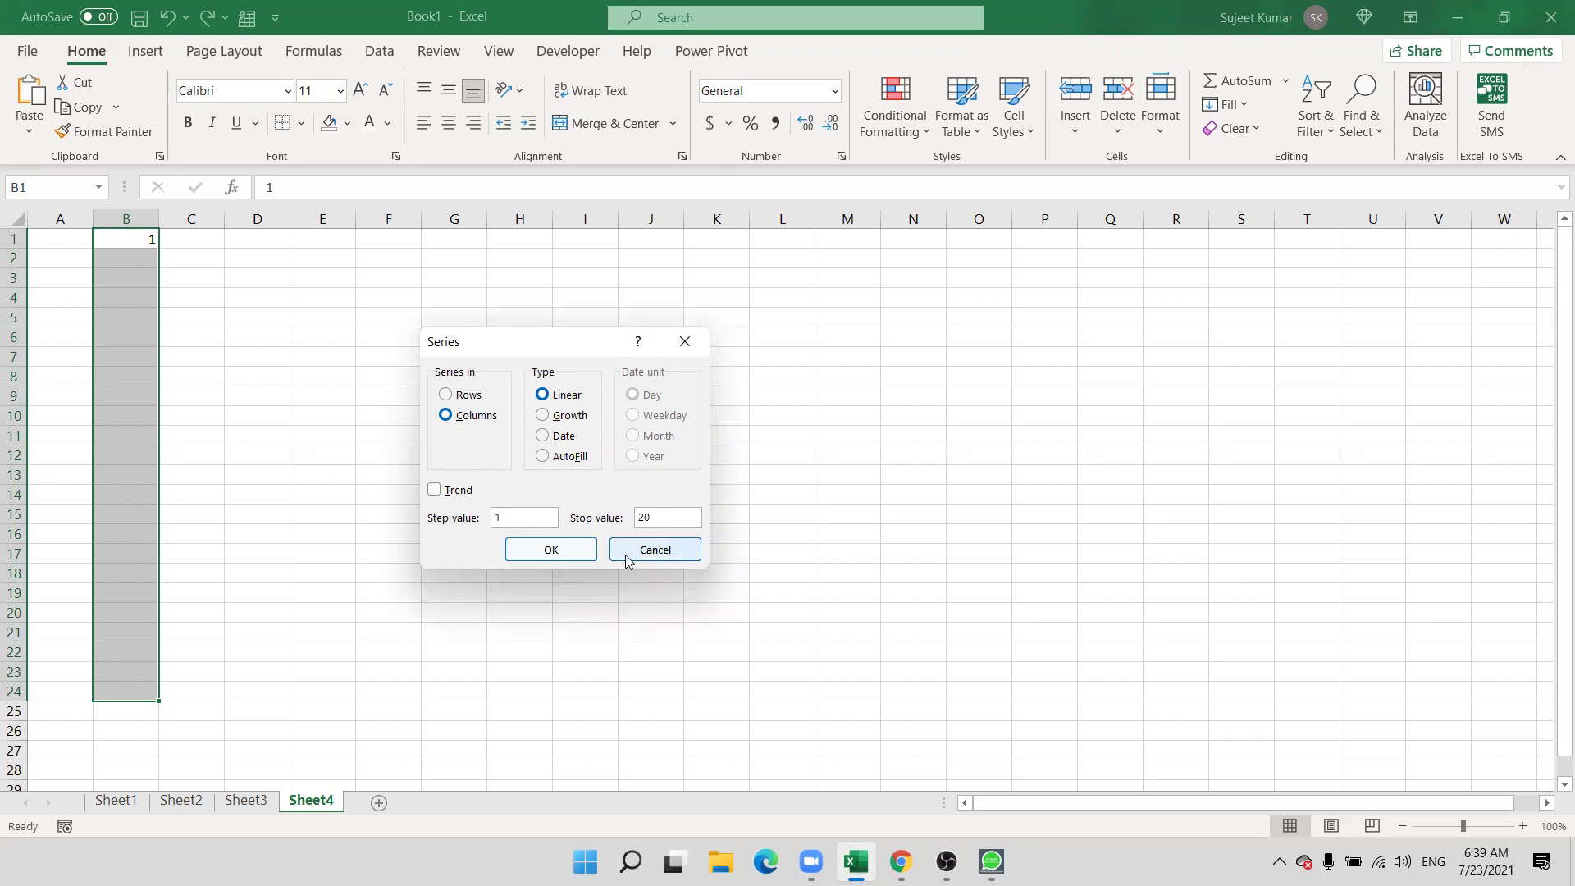
pyautogui.press('Return')
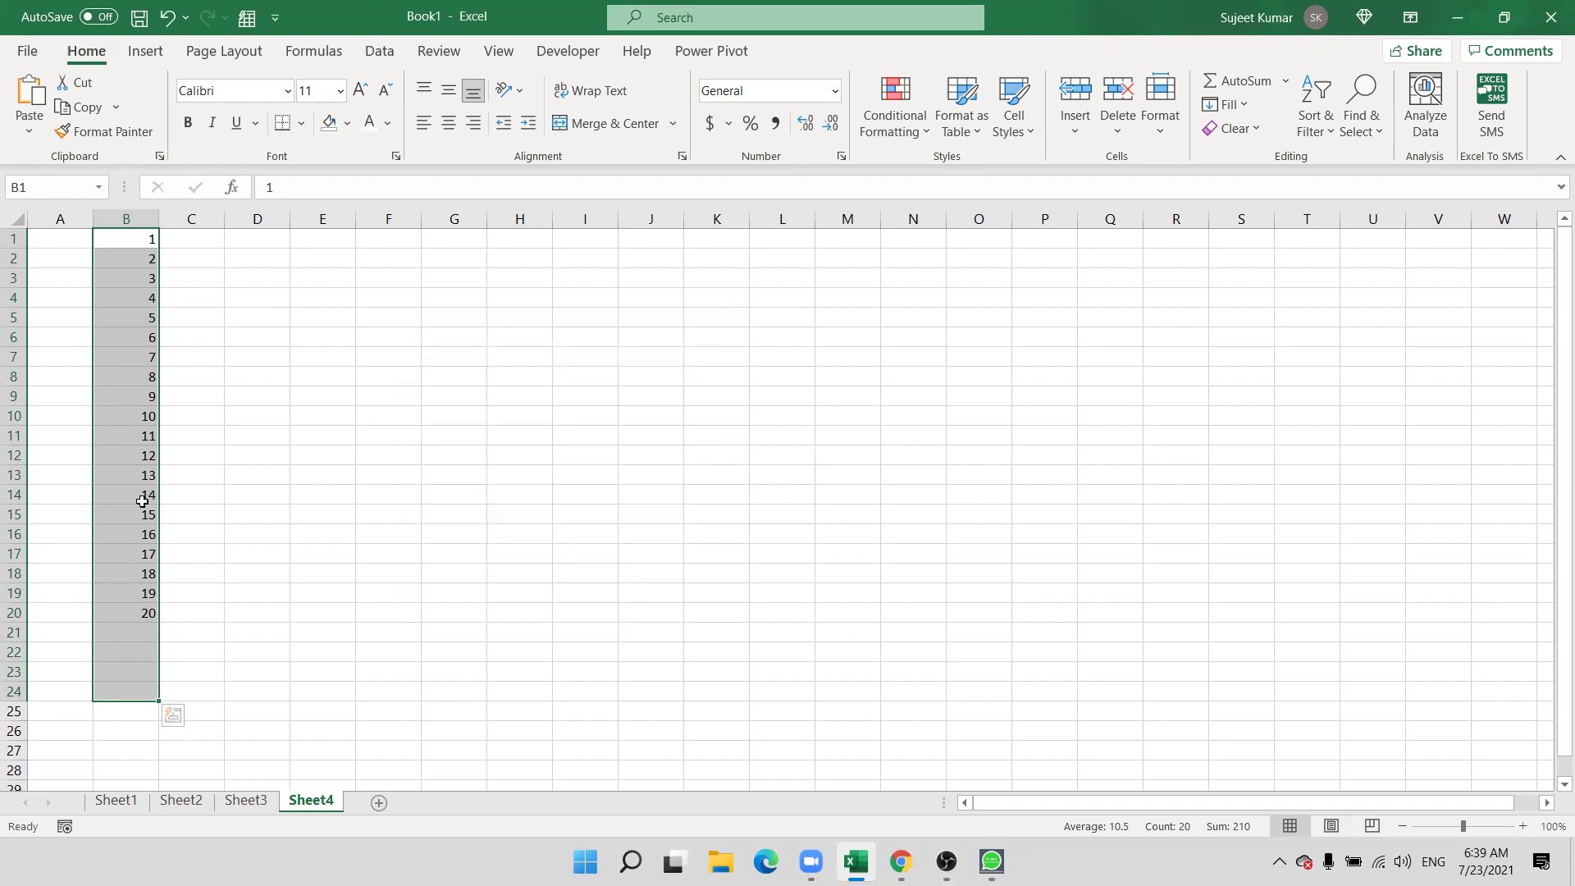
pyautogui.hotkey('ctrl', 'z')
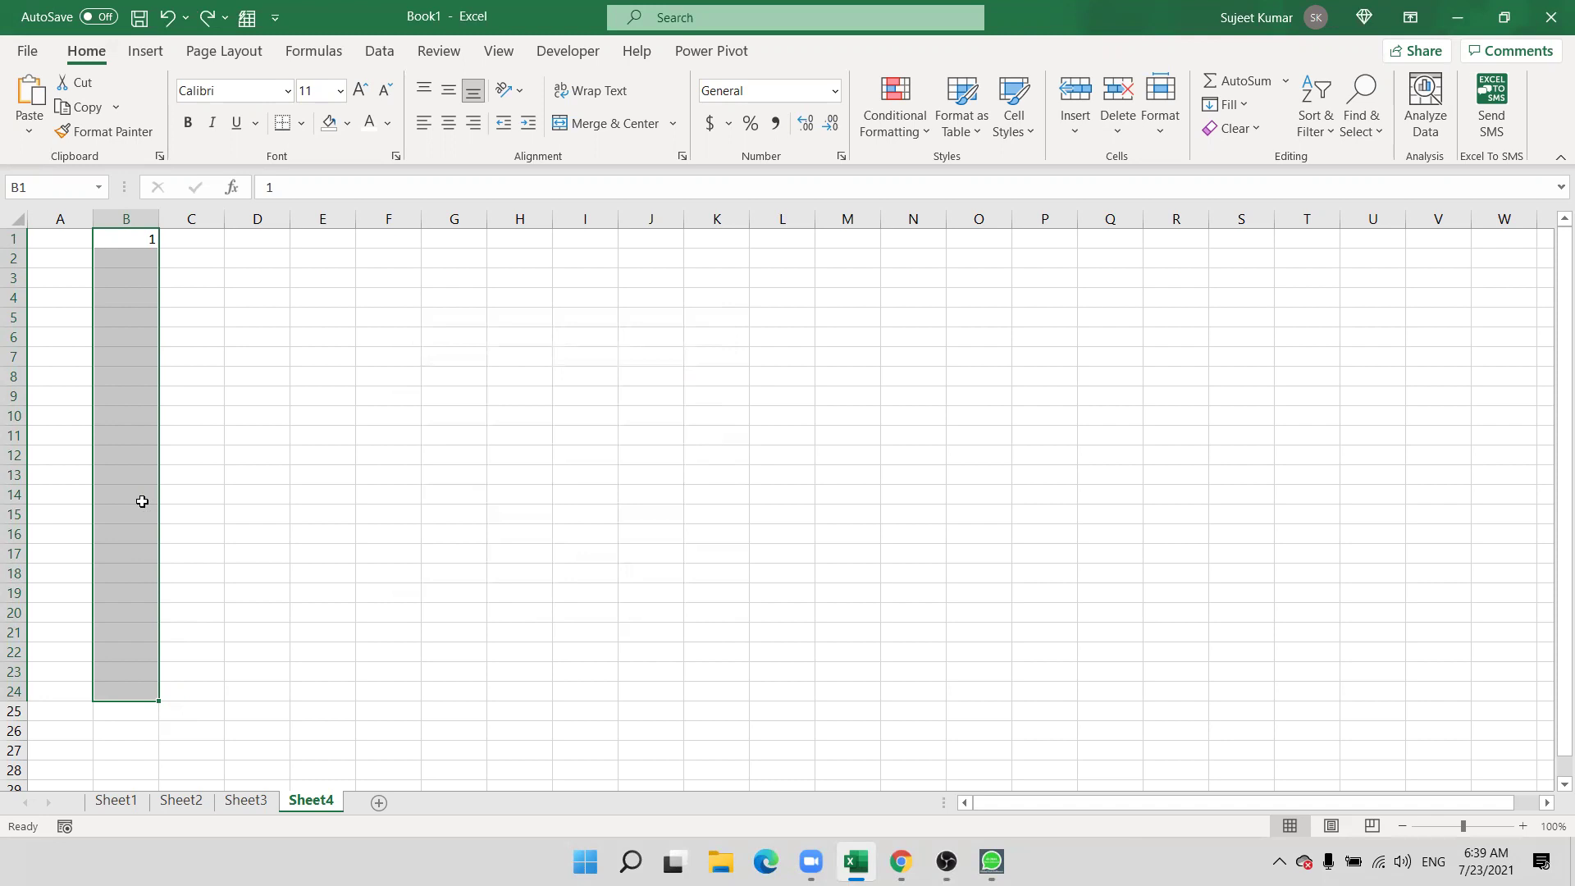
# - Fill B1:B24 with a linear column series using step value 1 and no stop value
pyautogui.click(1237, 108)
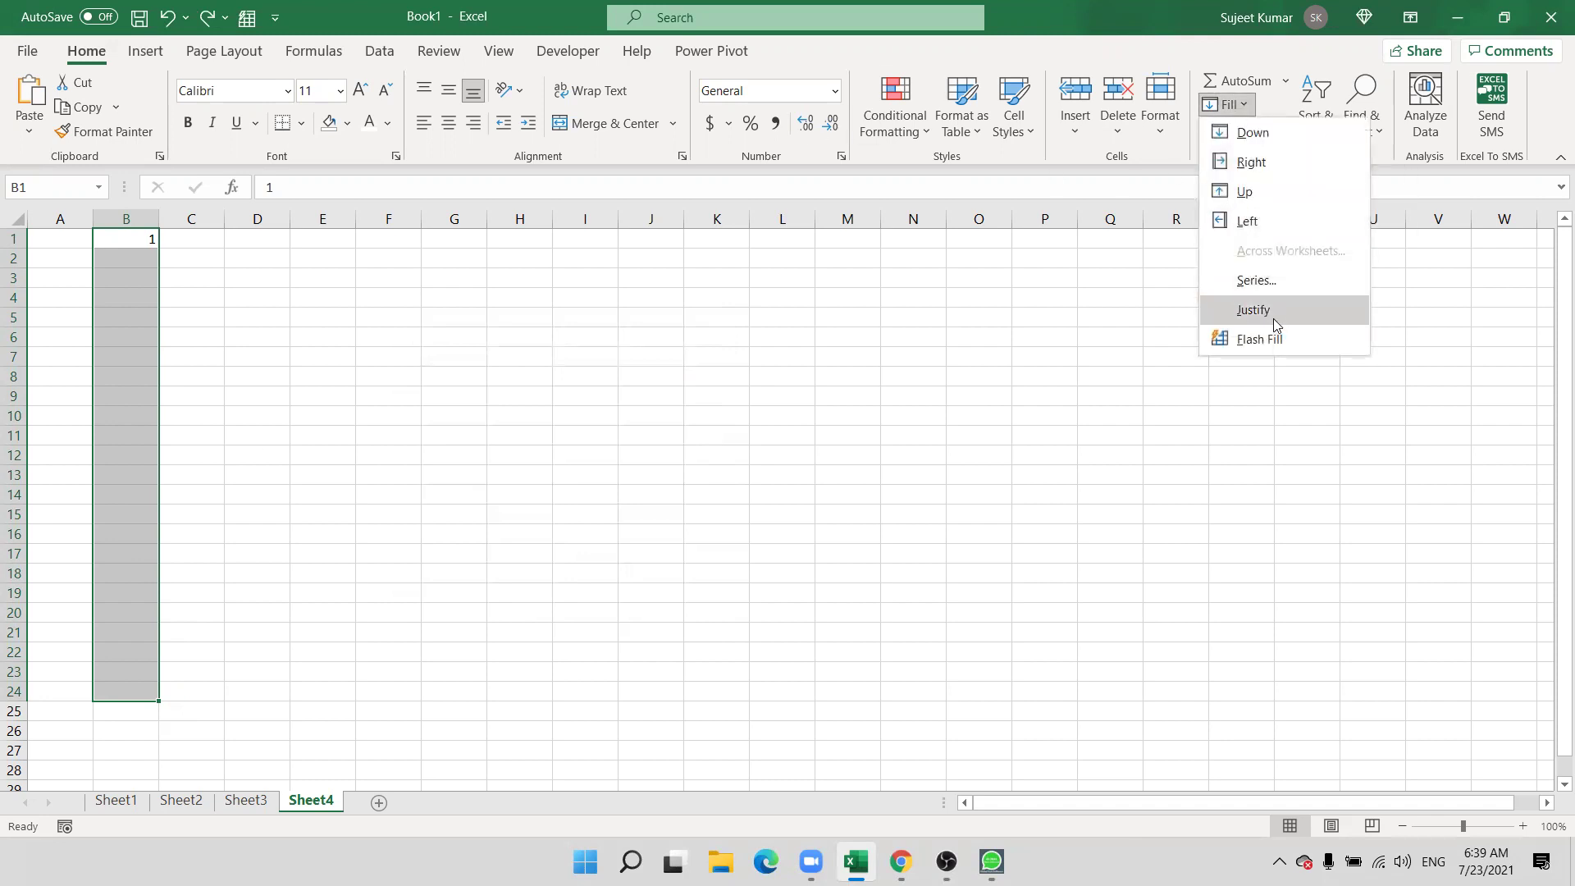
pyautogui.click(1281, 281)
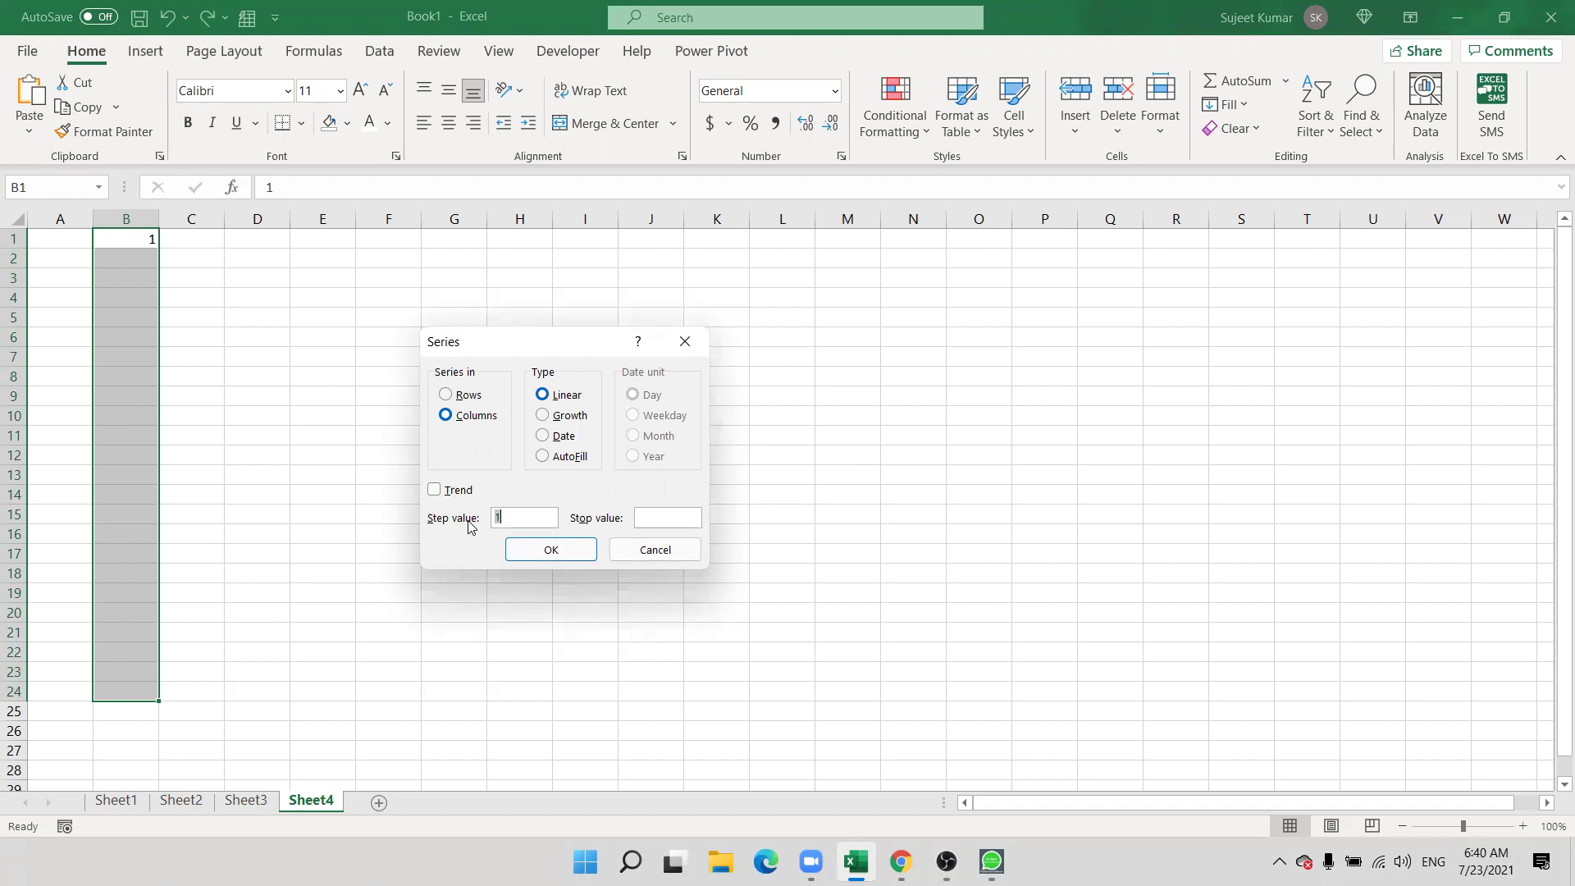
pyautogui.click(651, 519)
pyautogui.click(578, 551)
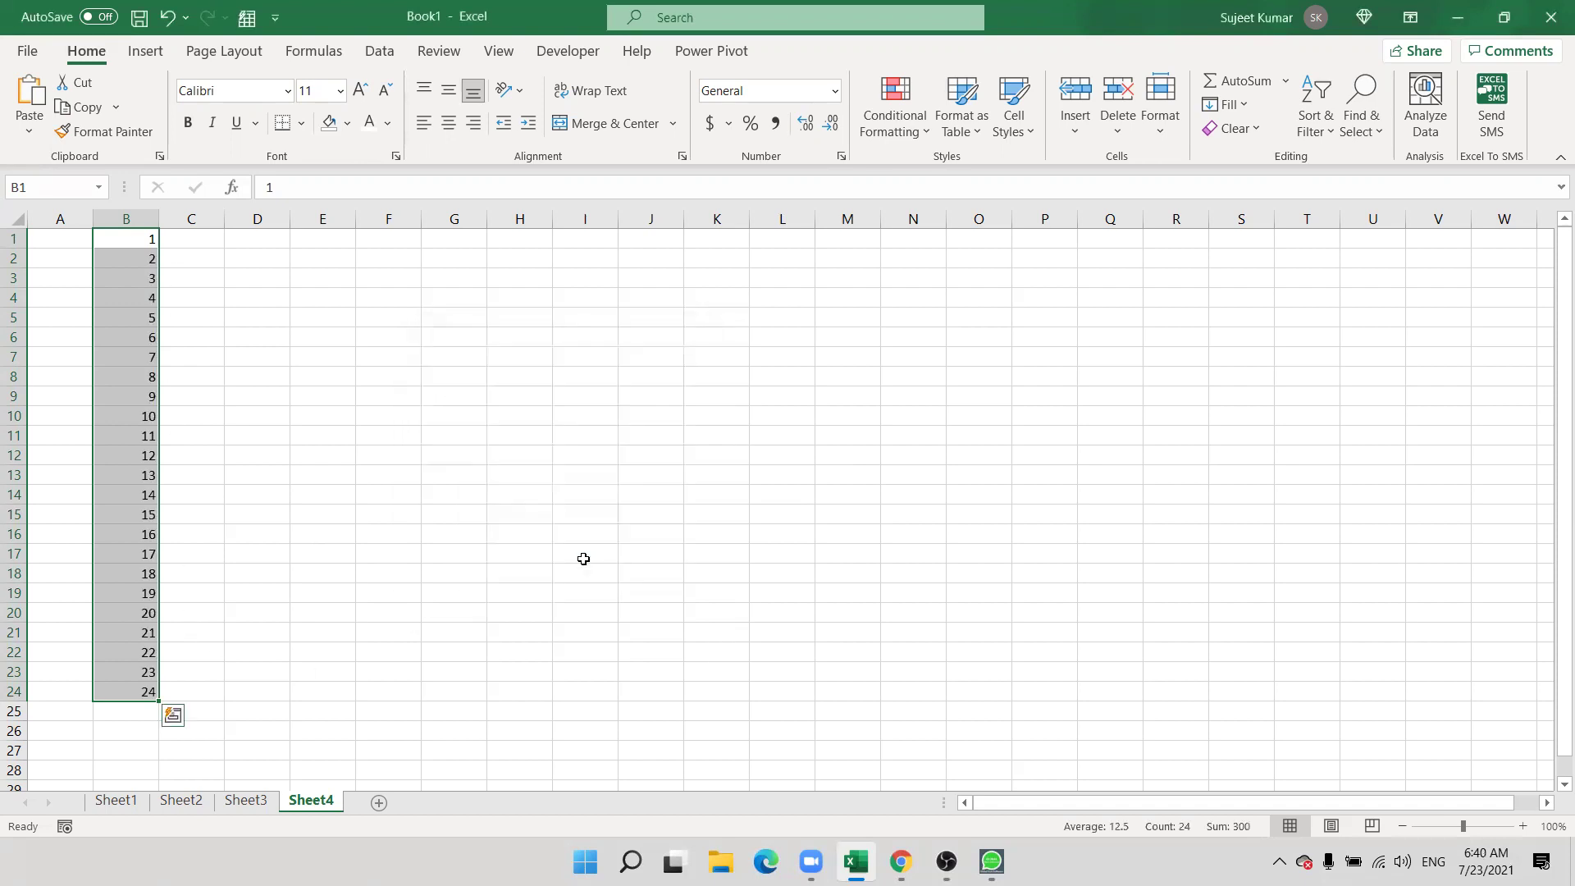
# - Refill B1:B24 with a growth series in columns using step value 2
pyautogui.click(1227, 104)
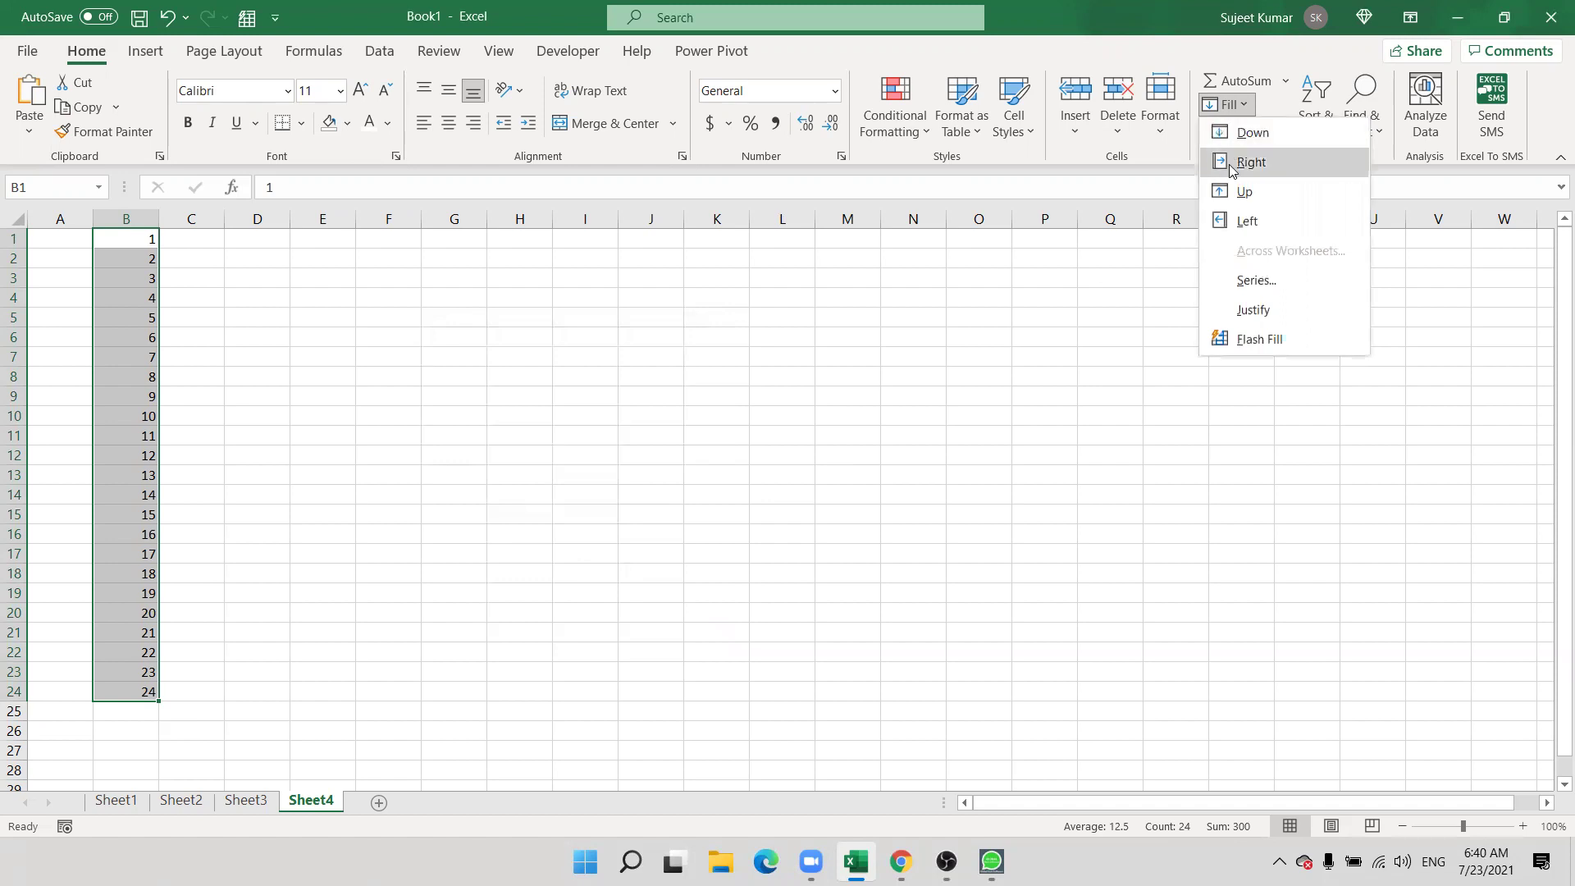
pyautogui.click(1268, 282)
pyautogui.click(542, 416)
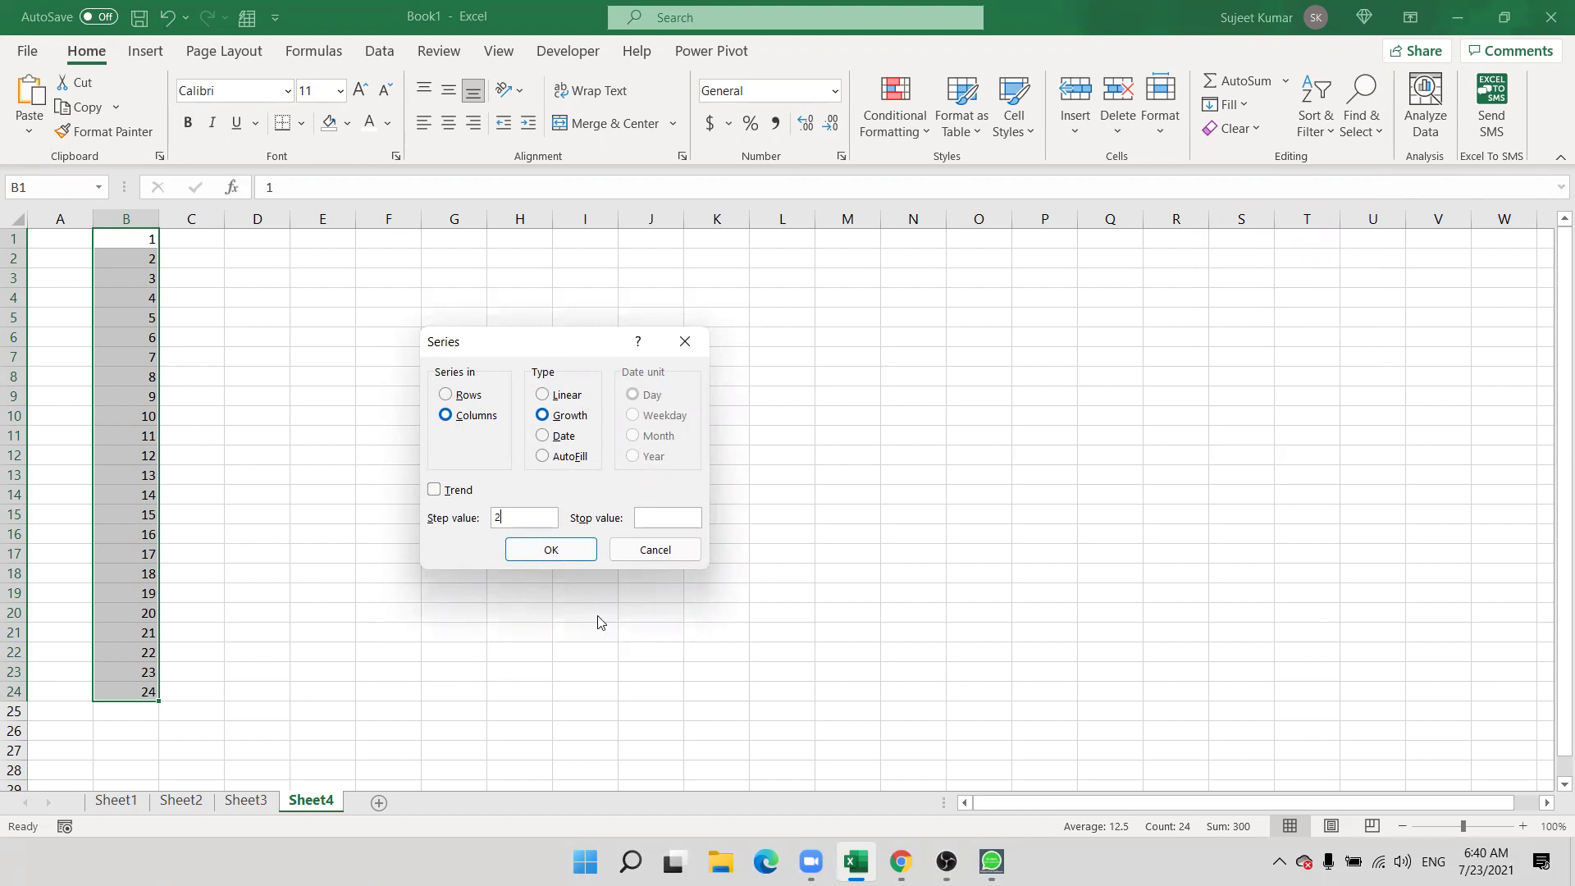
pyautogui.click(559, 550)
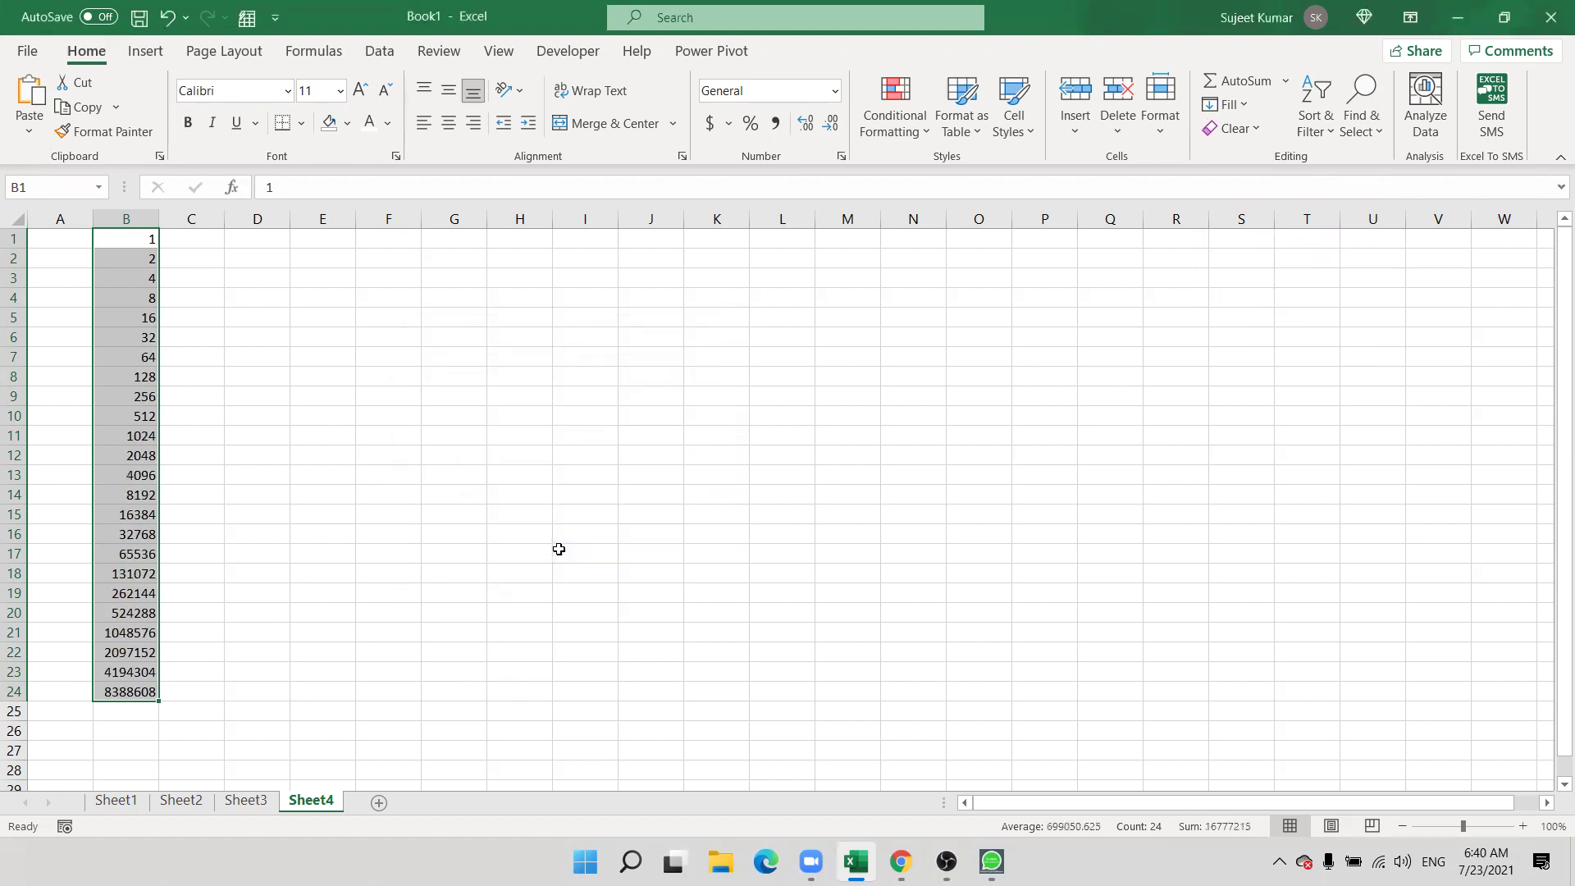
# - Enter the date 7/1 in cell D1
pyautogui.click(1227, 104)
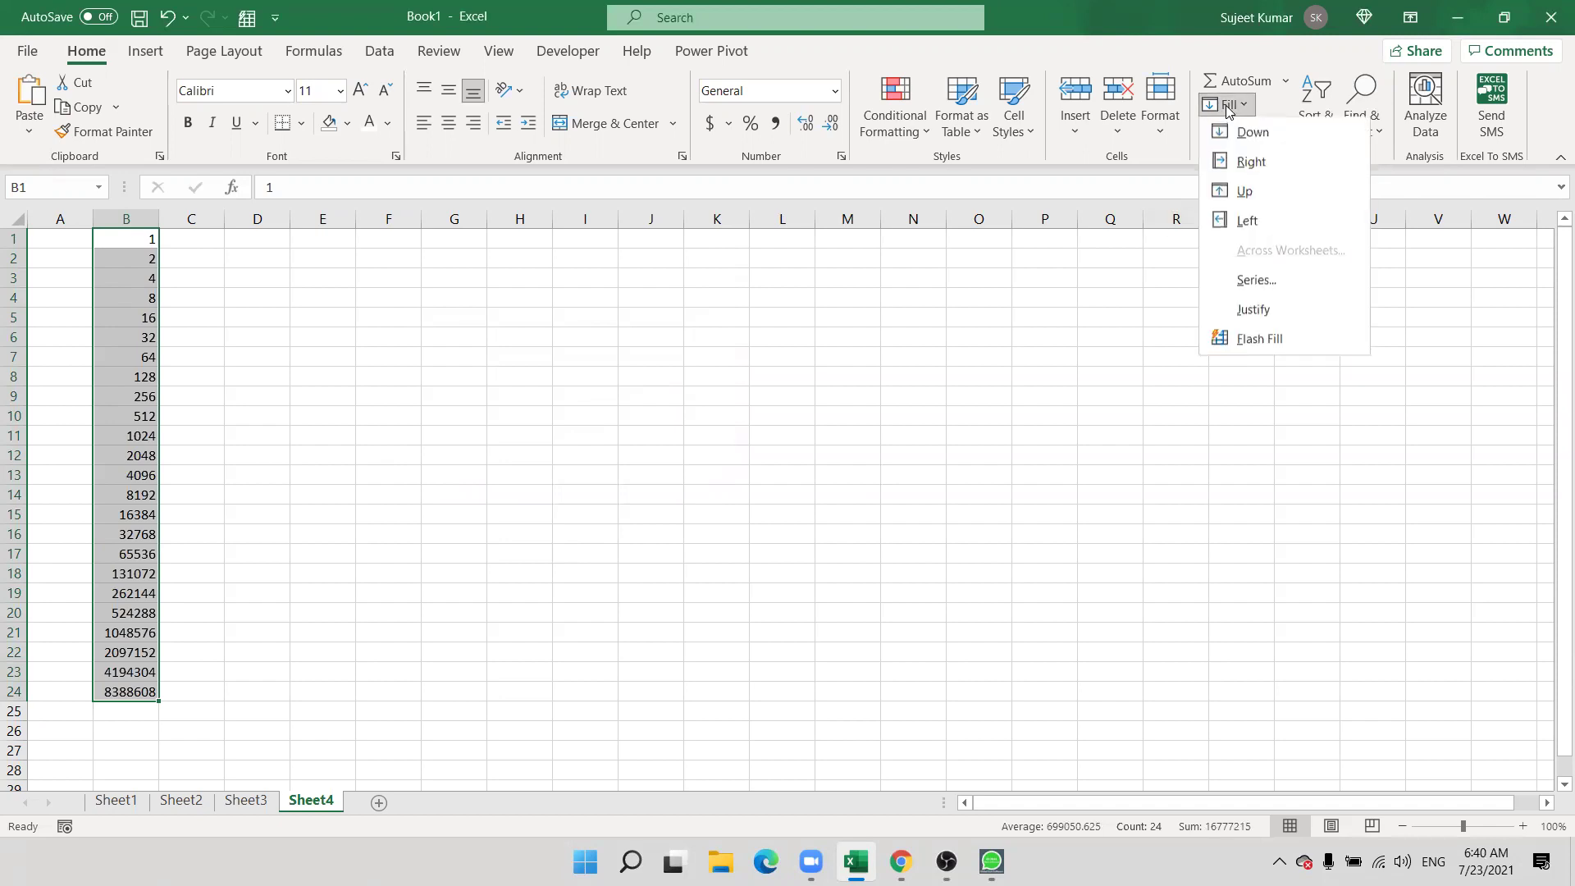
pyautogui.press('Escape')
pyautogui.click(243, 238)
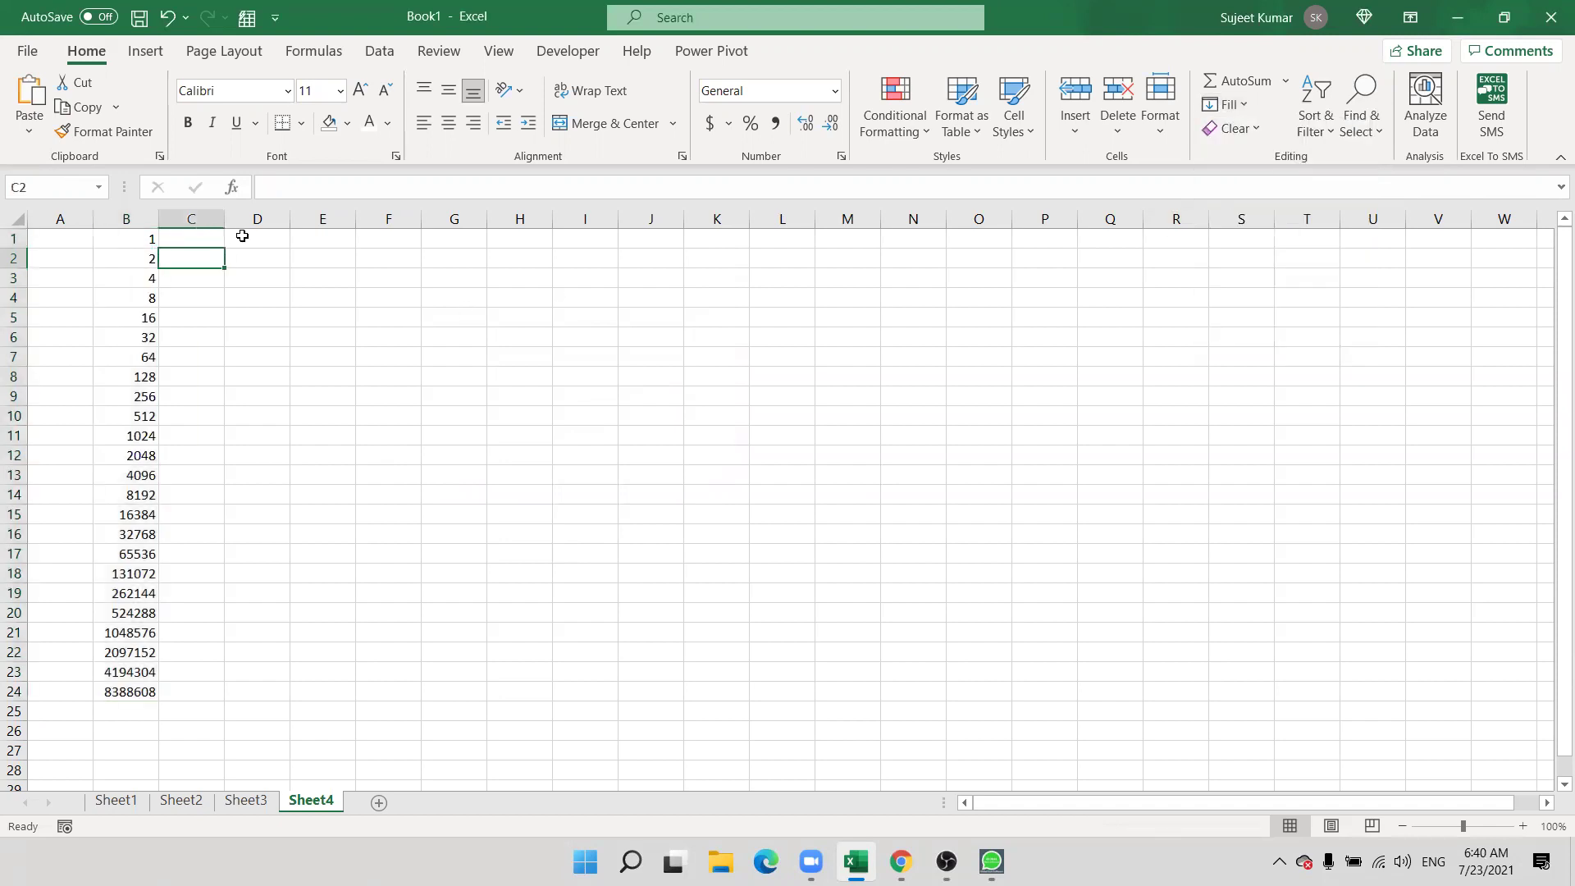
pyautogui.write('7/1')
pyautogui.press('Return')
pyautogui.click(247, 237)
# - Fill D1:D24 with a date series in columns using the Day unit and step value 1
pyautogui.moveTo(260, 240); pyautogui.dragTo(237, 693)
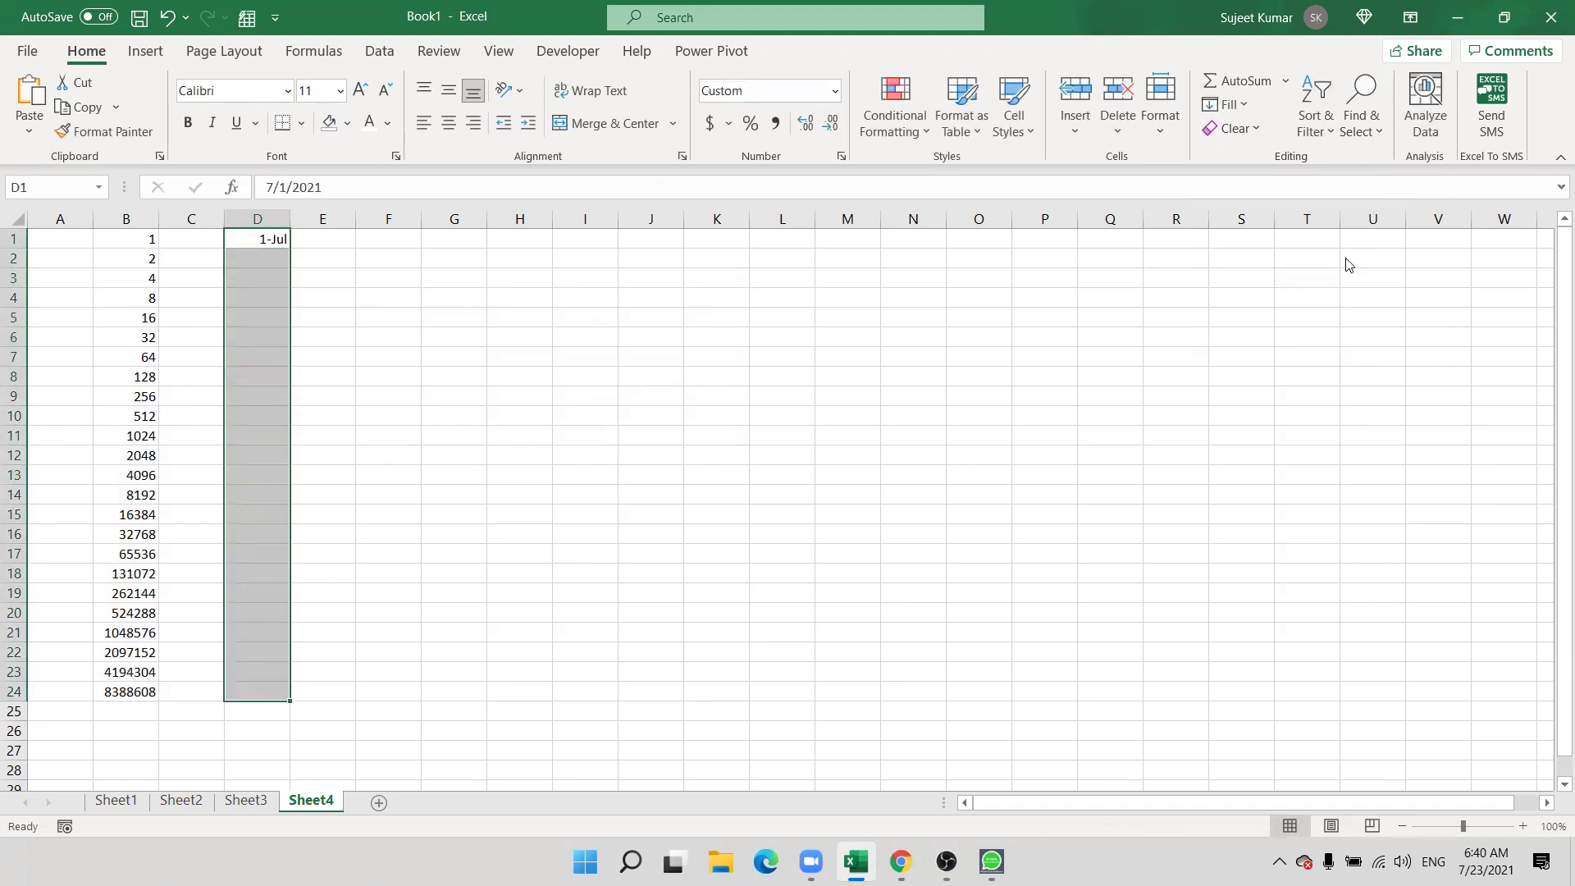
pyautogui.click(1227, 105)
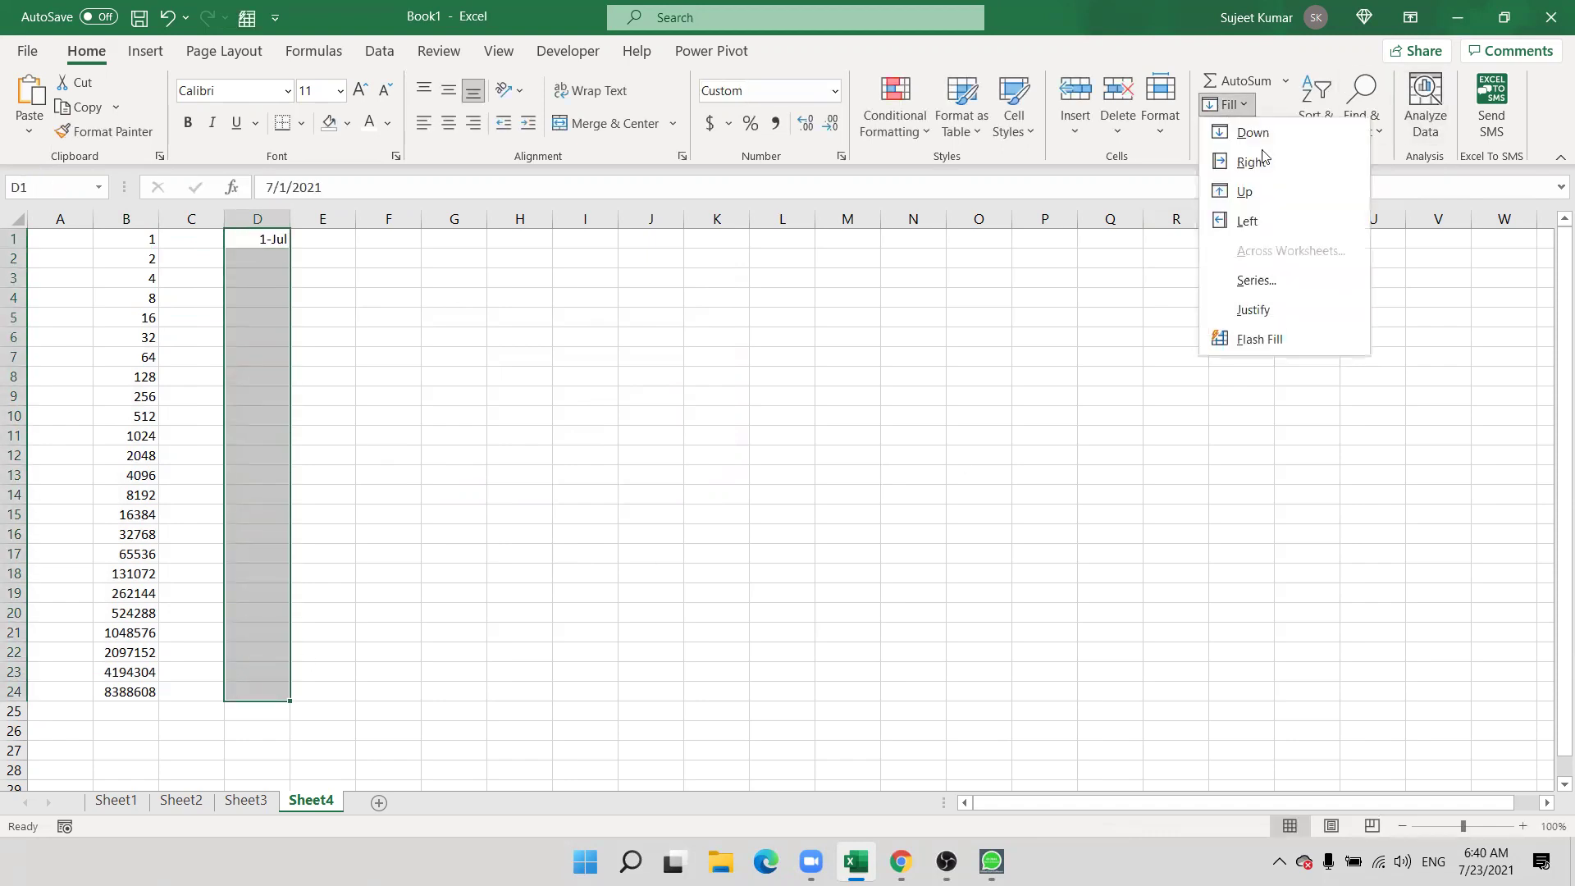
pyautogui.click(1291, 283)
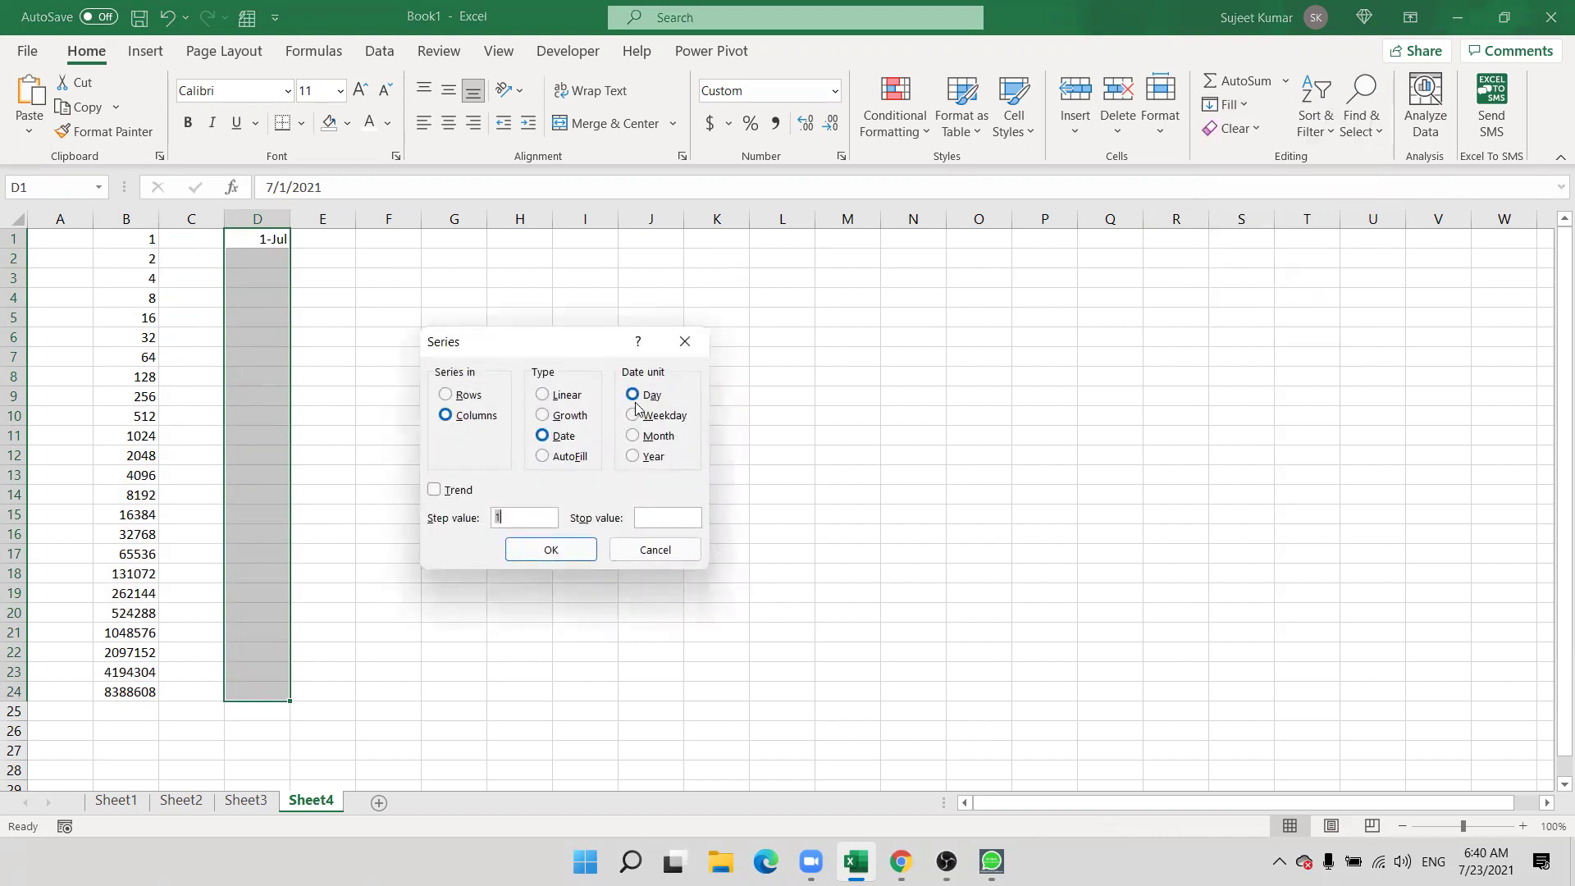
pyautogui.click(553, 551)
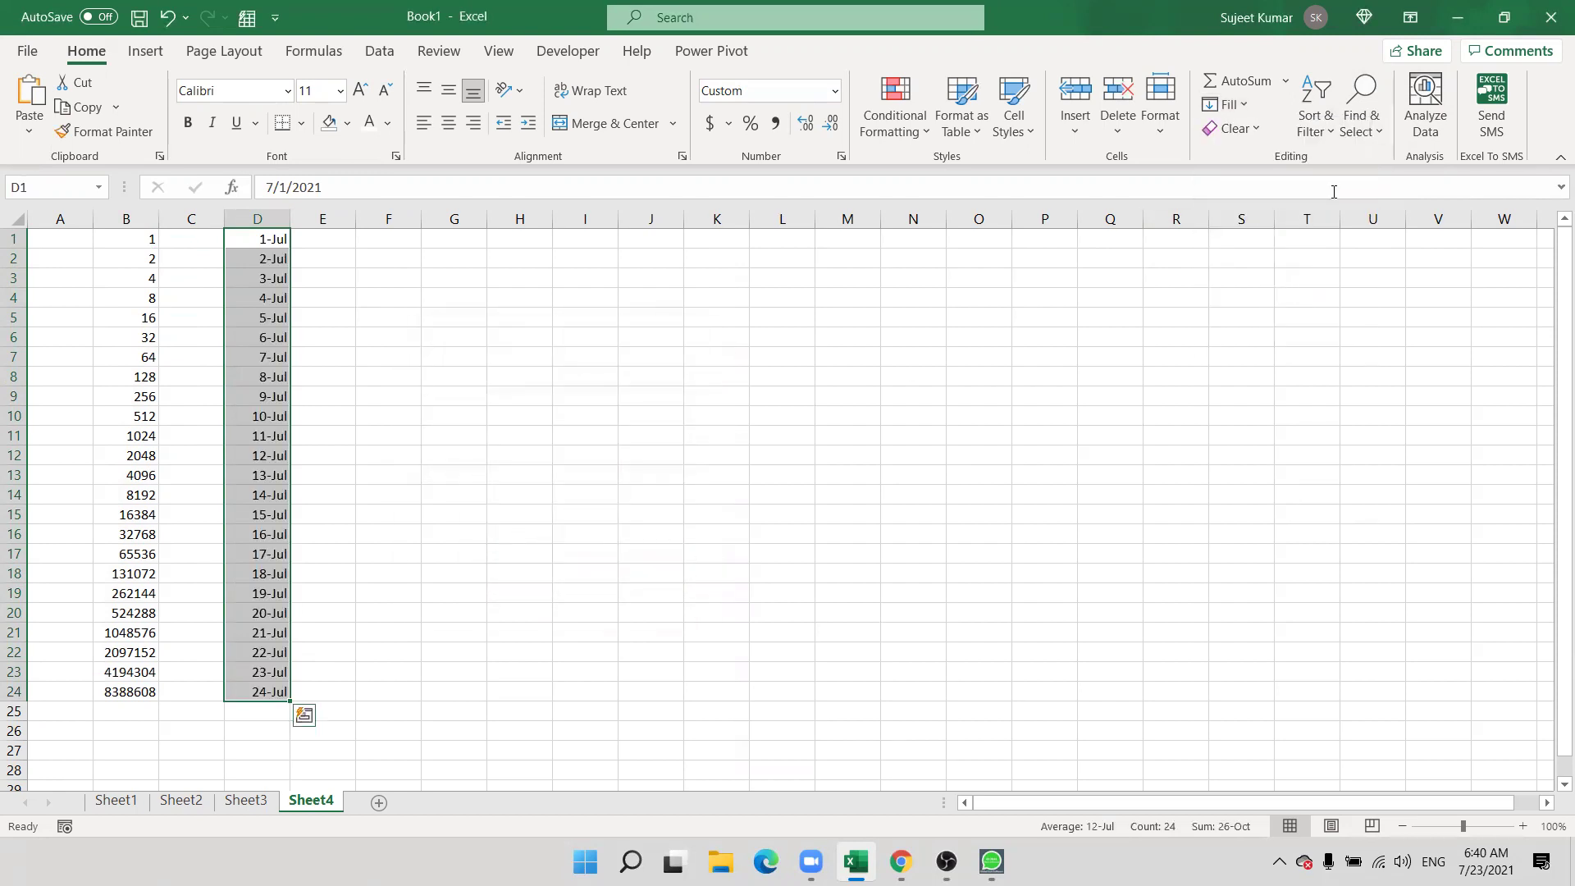
# - Refill D1:D24 with a date series that uses the Weekday unit and step value 1
pyautogui.click(1234, 115)
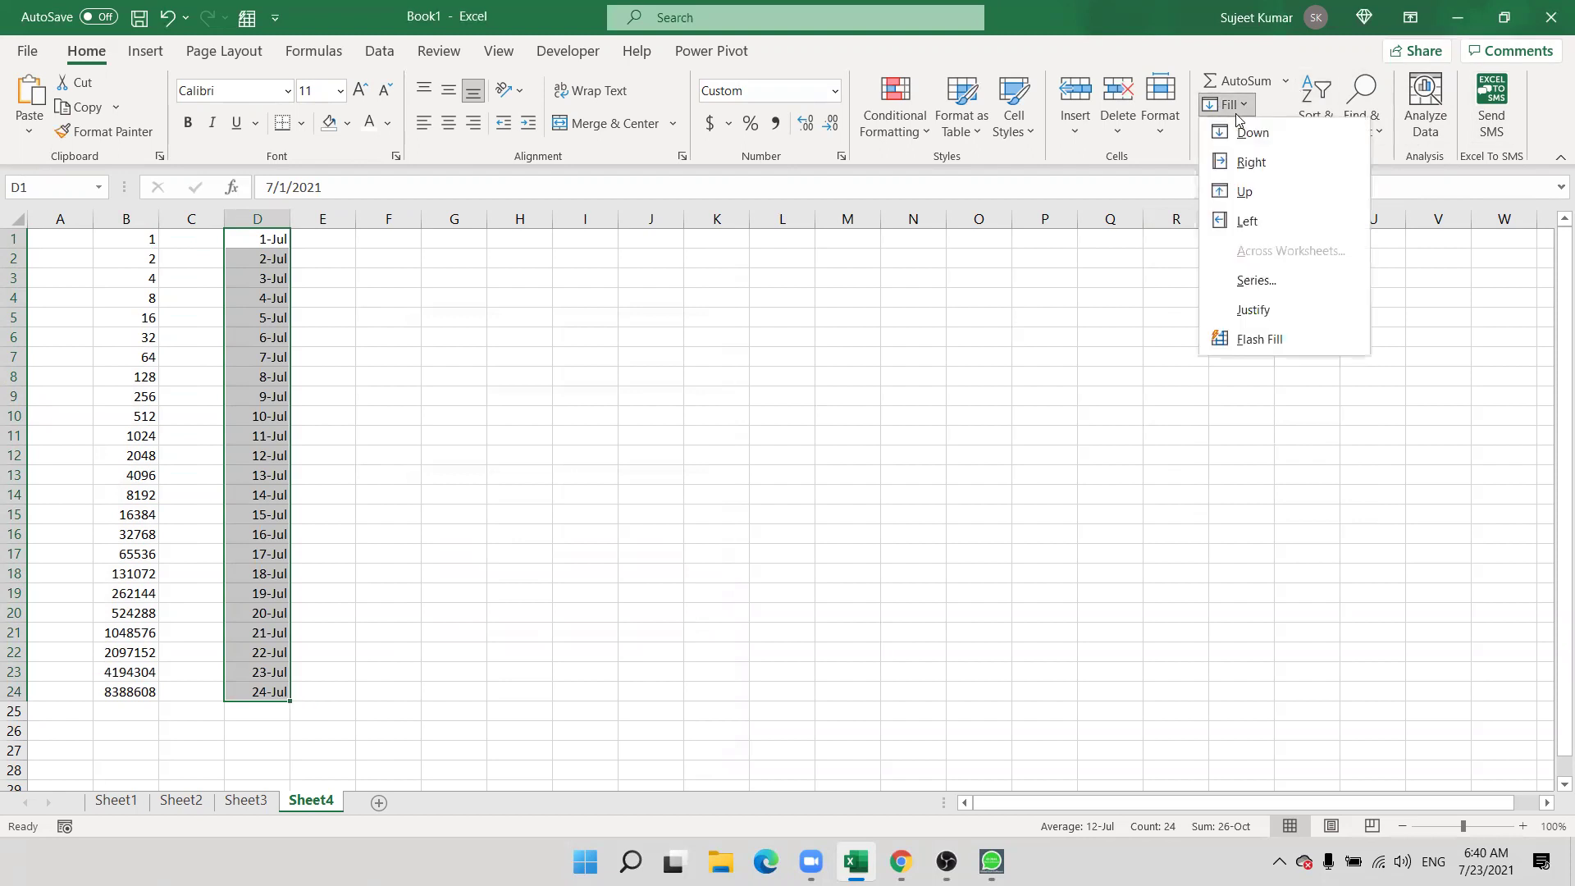
pyautogui.click(1260, 281)
pyautogui.click(672, 418)
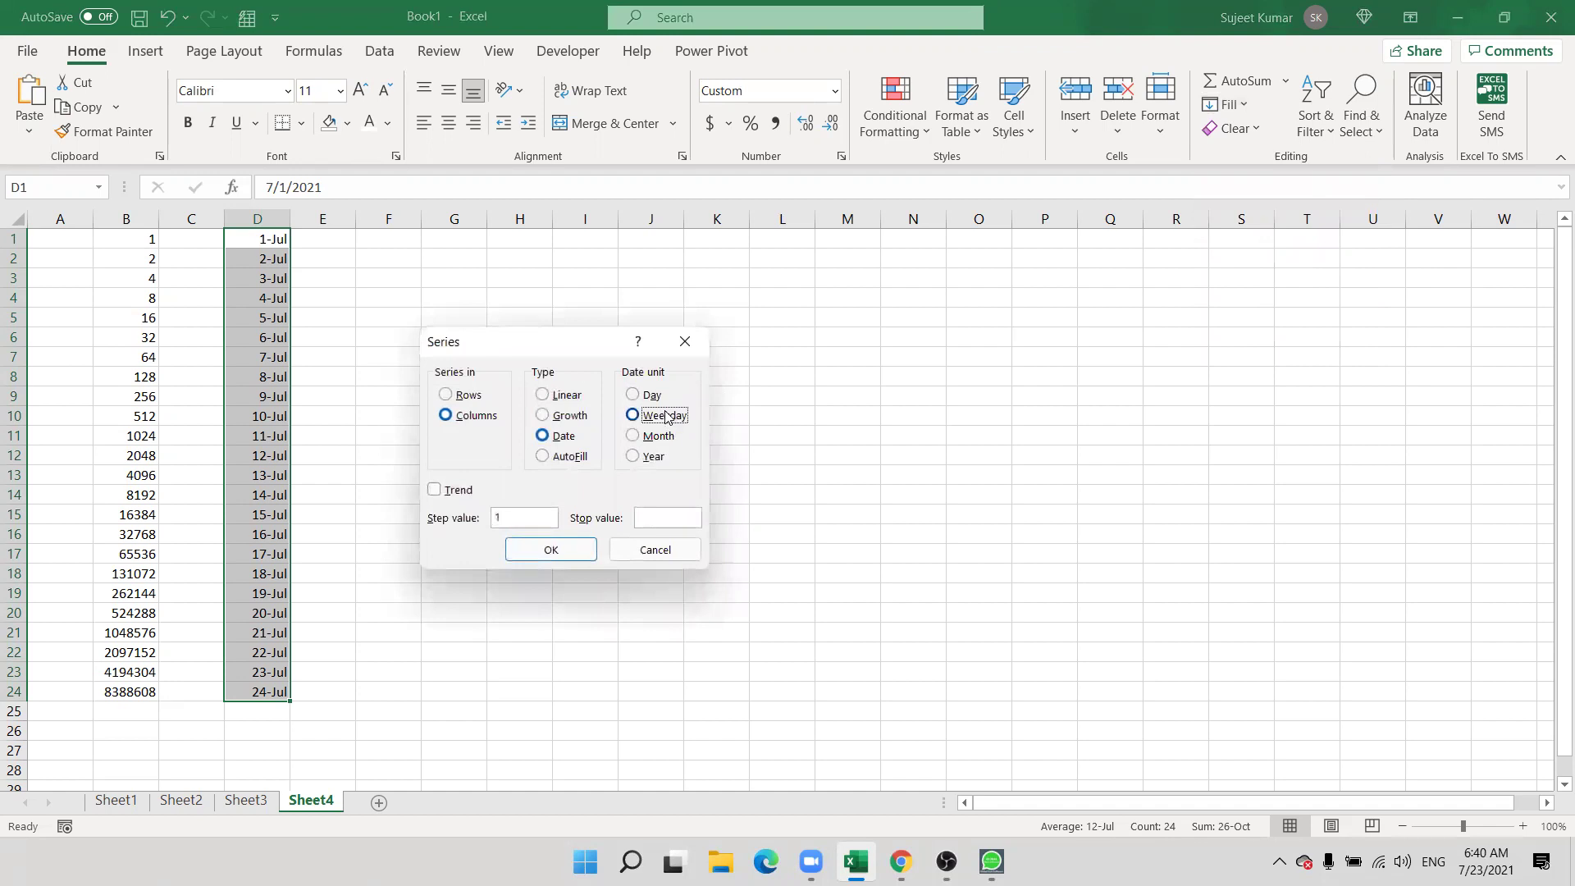
pyautogui.moveTo(583, 335); pyautogui.dragTo(692, 213)
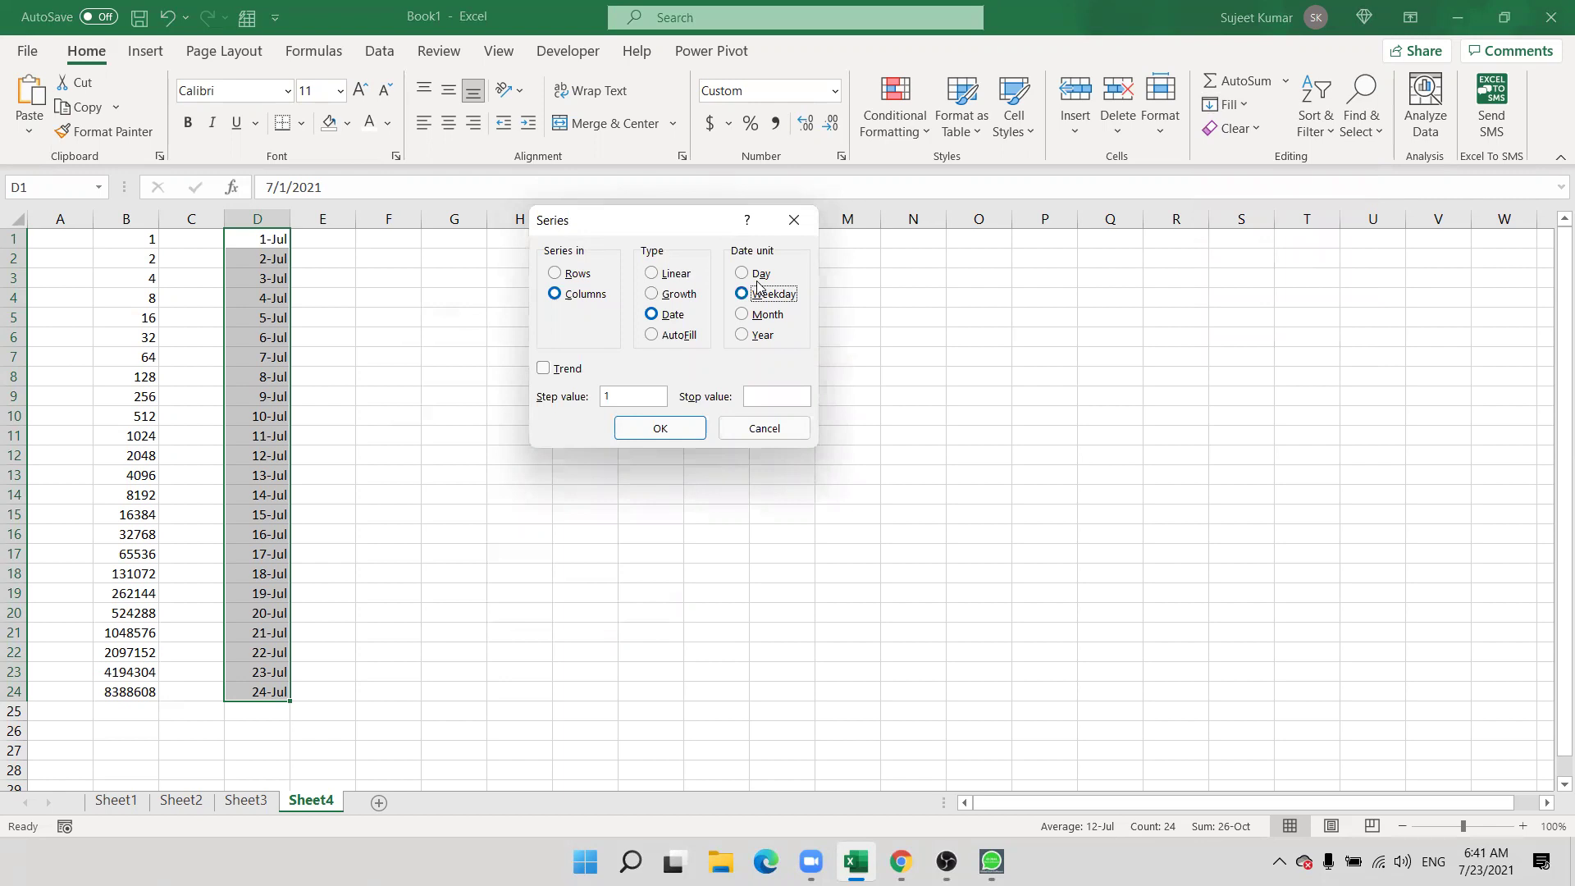
pyautogui.click(660, 427)
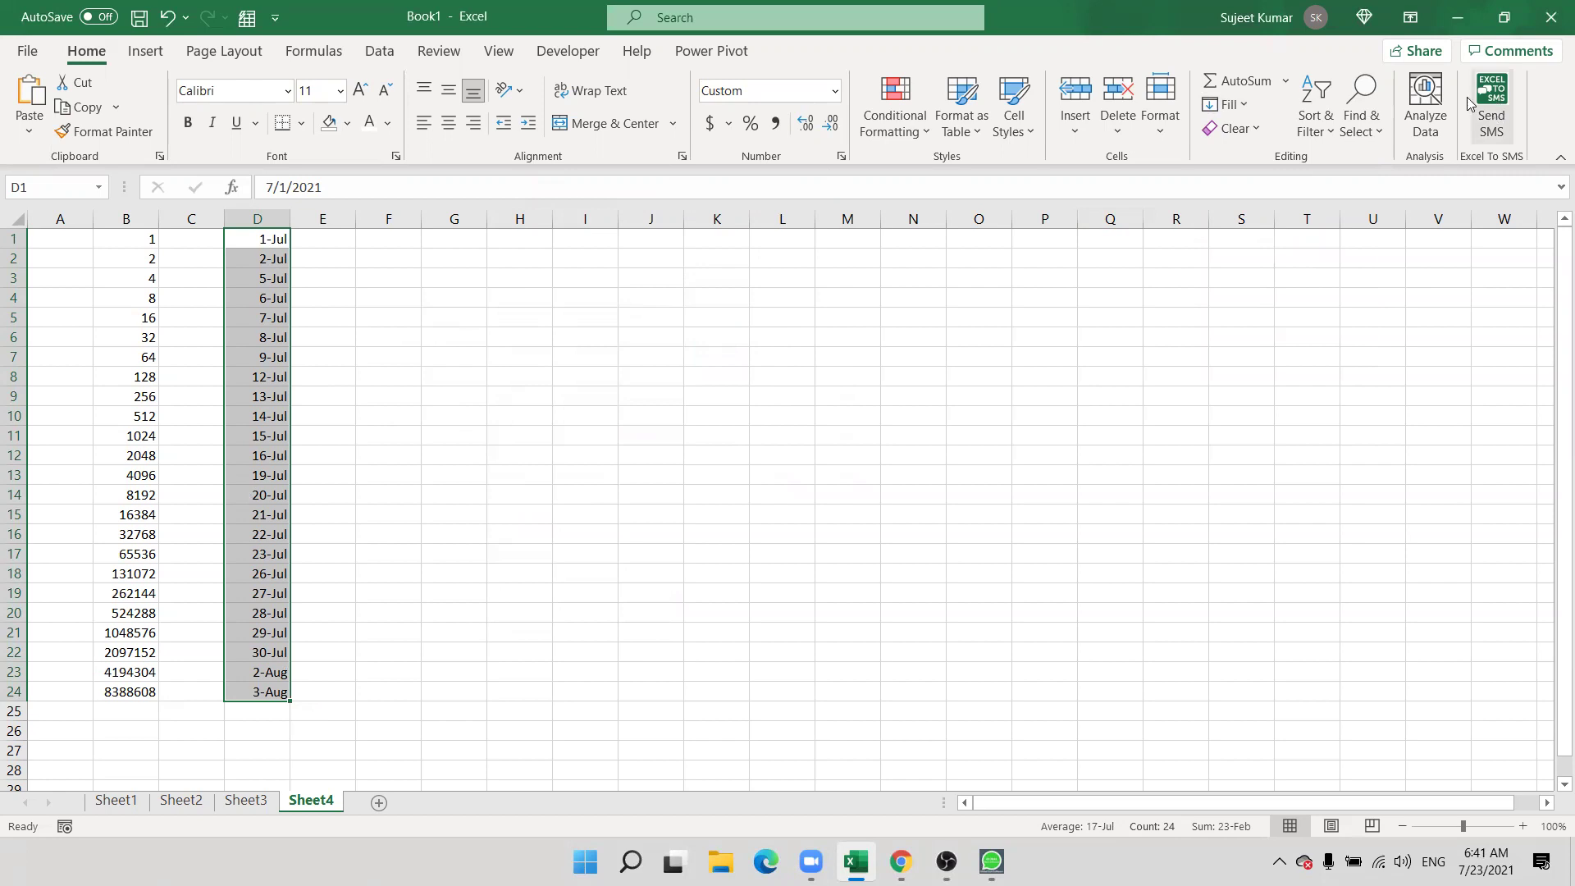
# - Refill D1:D24 with a date series that uses the Month unit and step value 1
pyautogui.click(1229, 104)
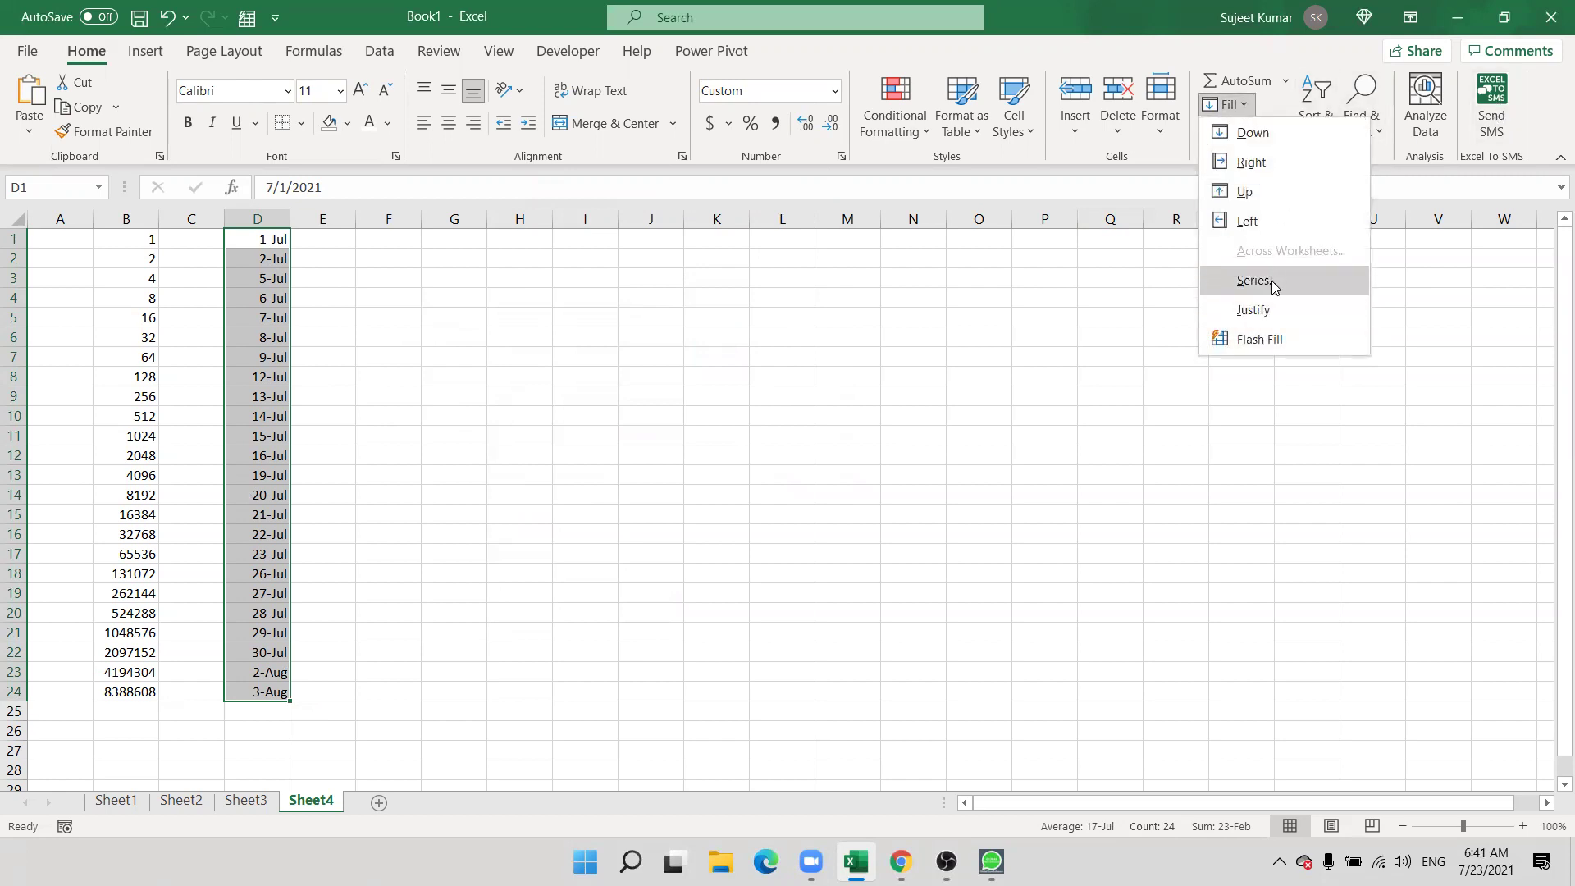
pyautogui.click(1254, 280)
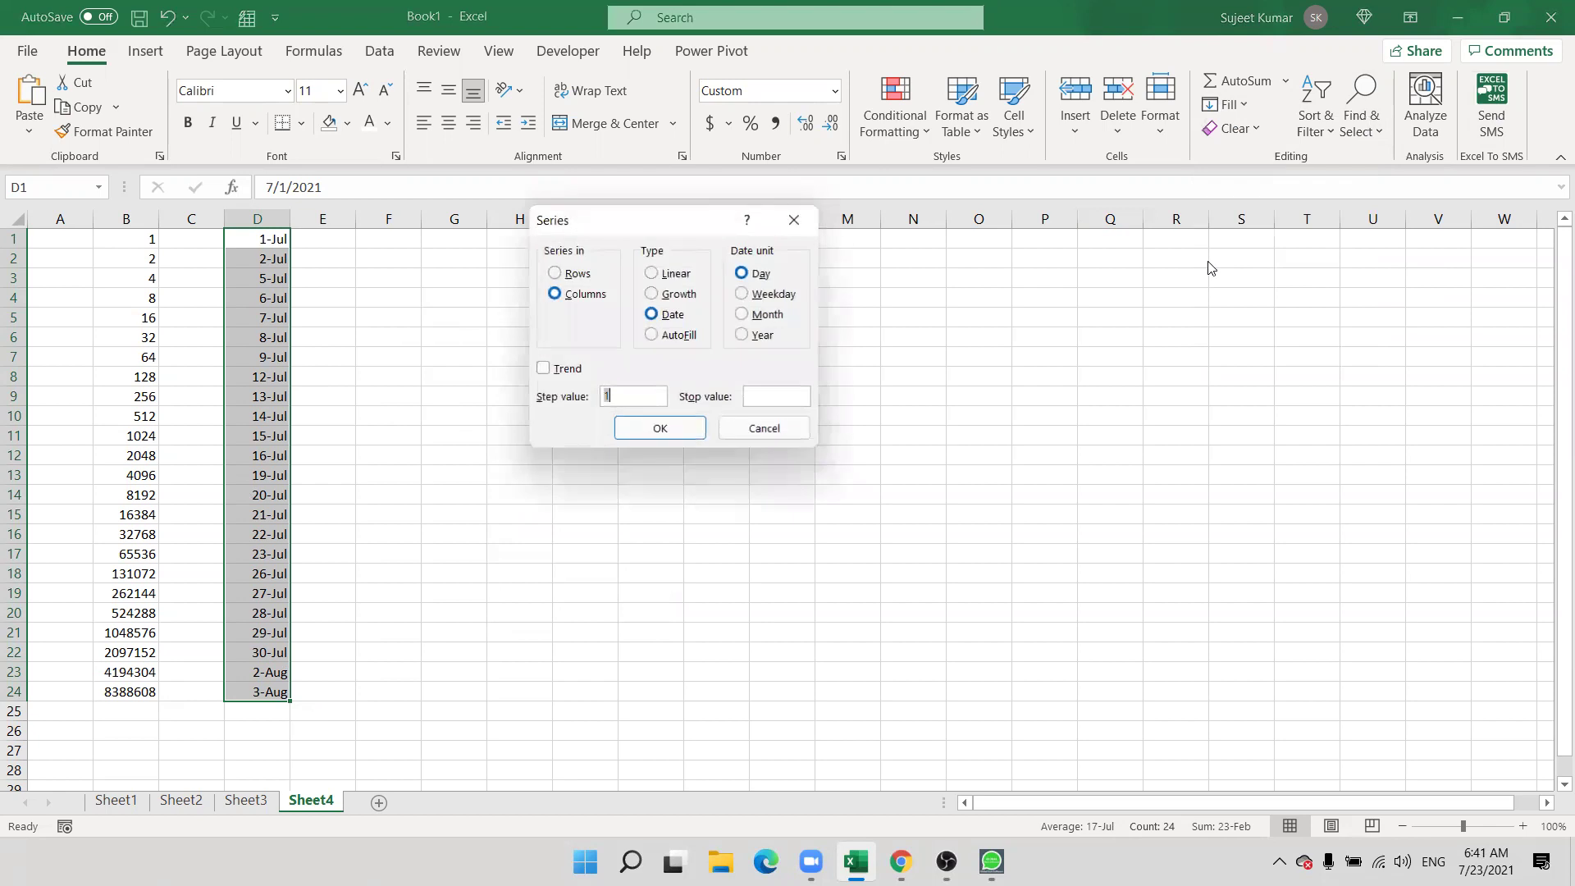
pyautogui.click(771, 315)
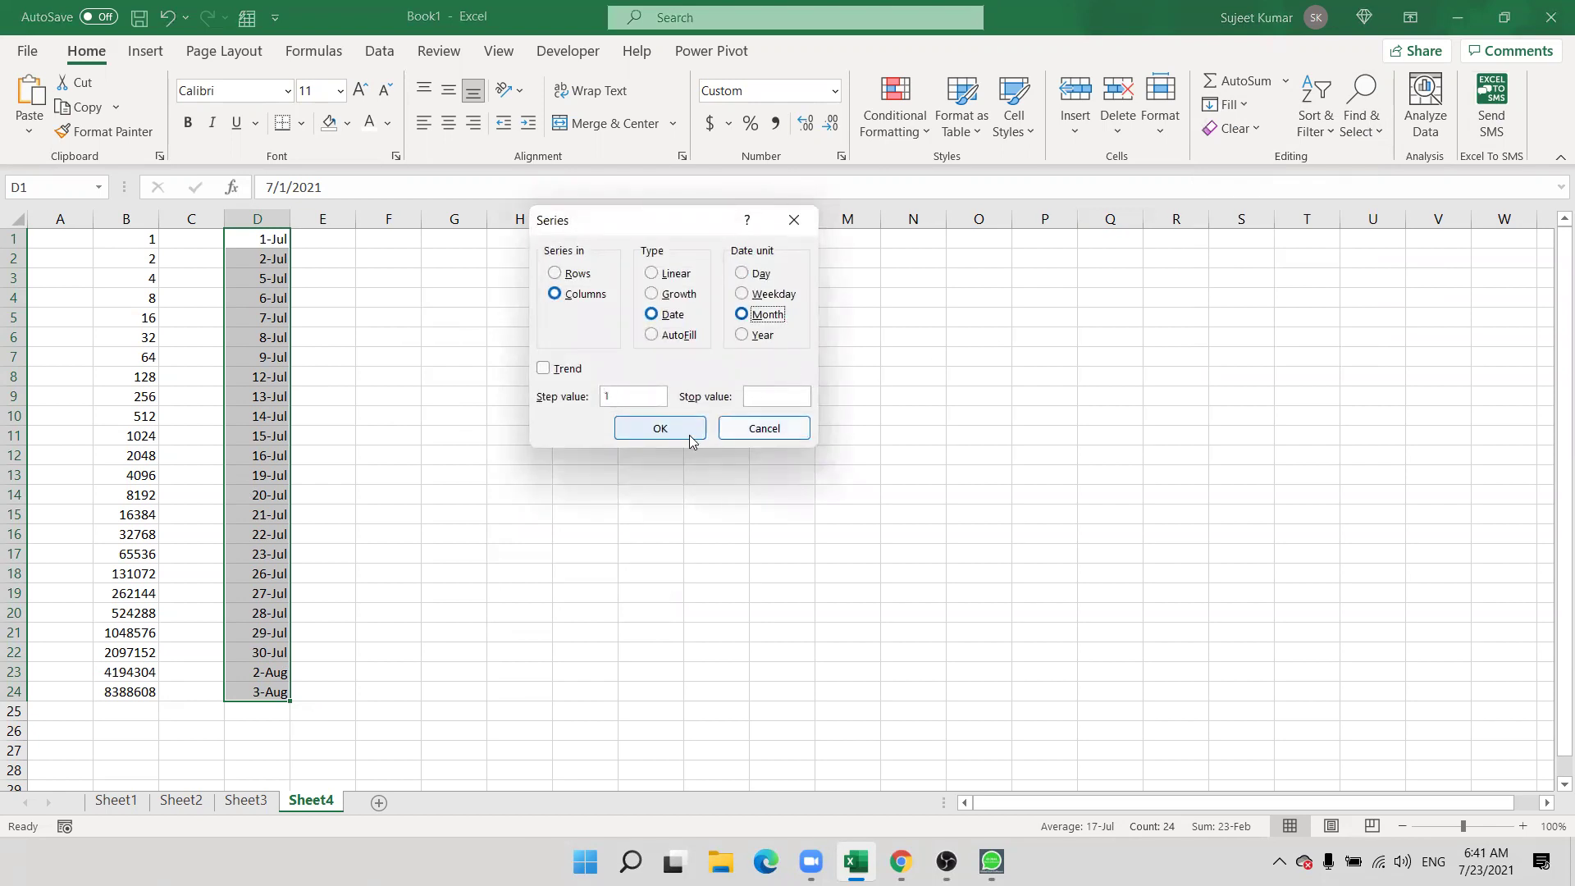
pyautogui.click(689, 436)
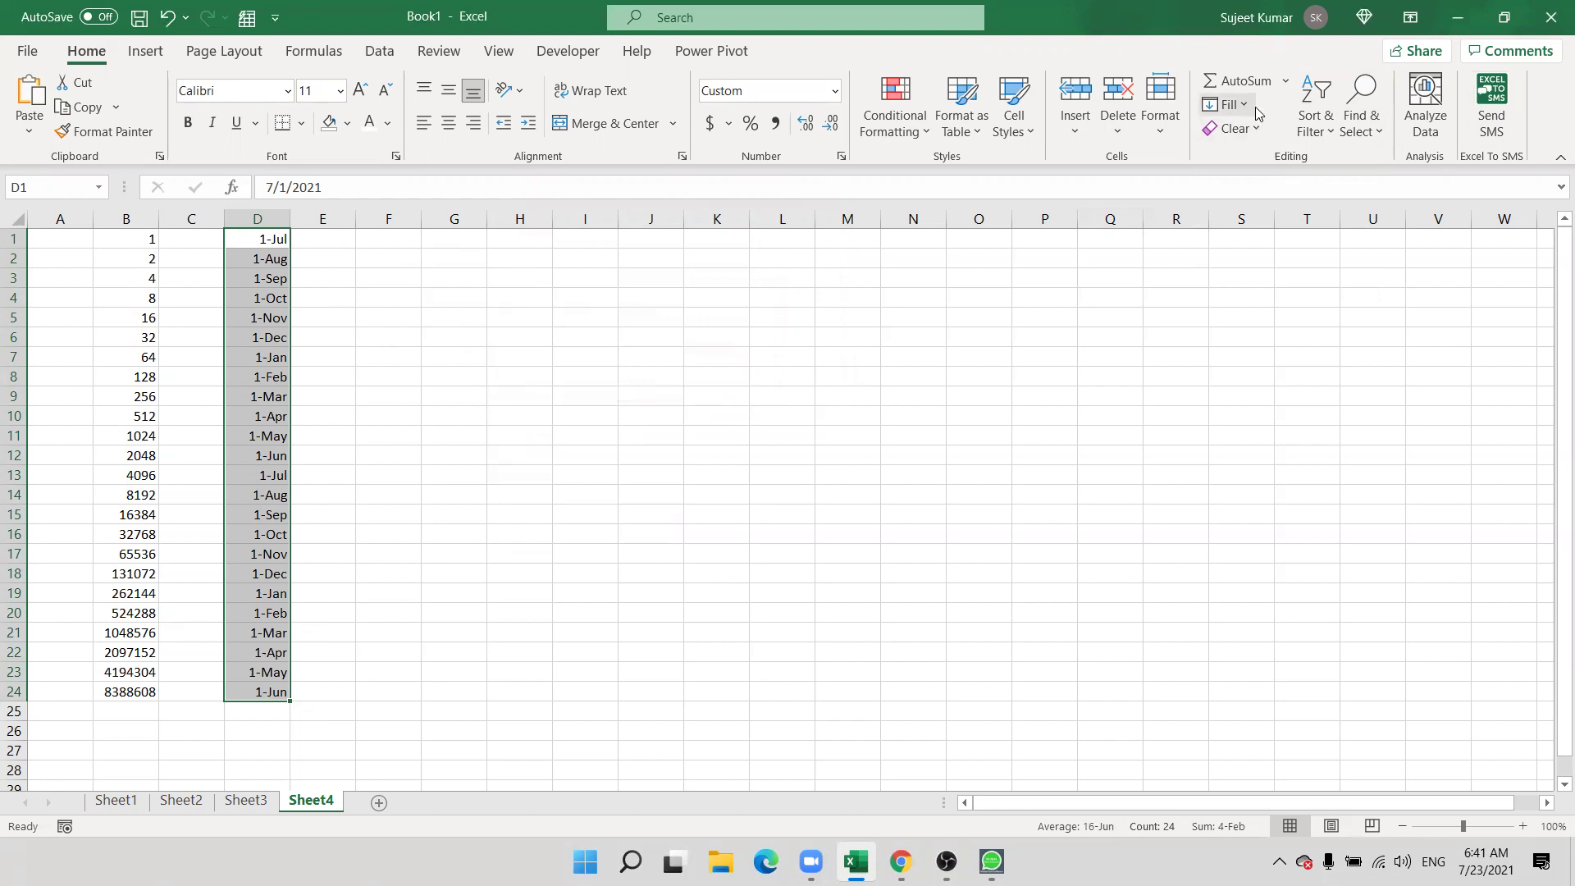
# - Create a new workbook, add worksheets up to Sheet5, and return to Sheet1
pyautogui.click(1226, 105)
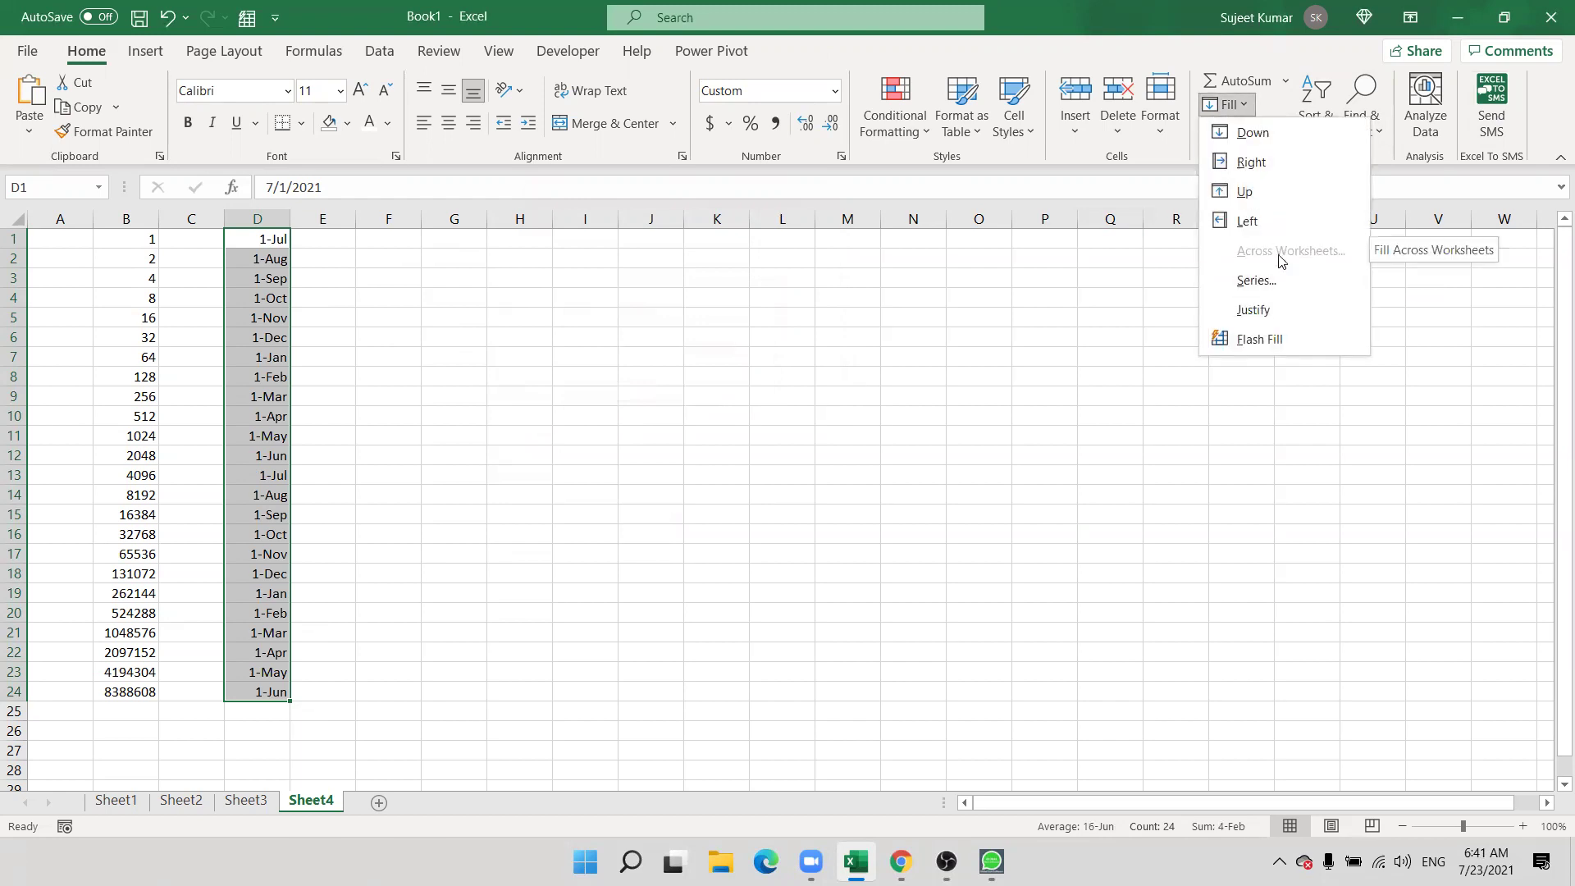
pyautogui.click(529, 368)
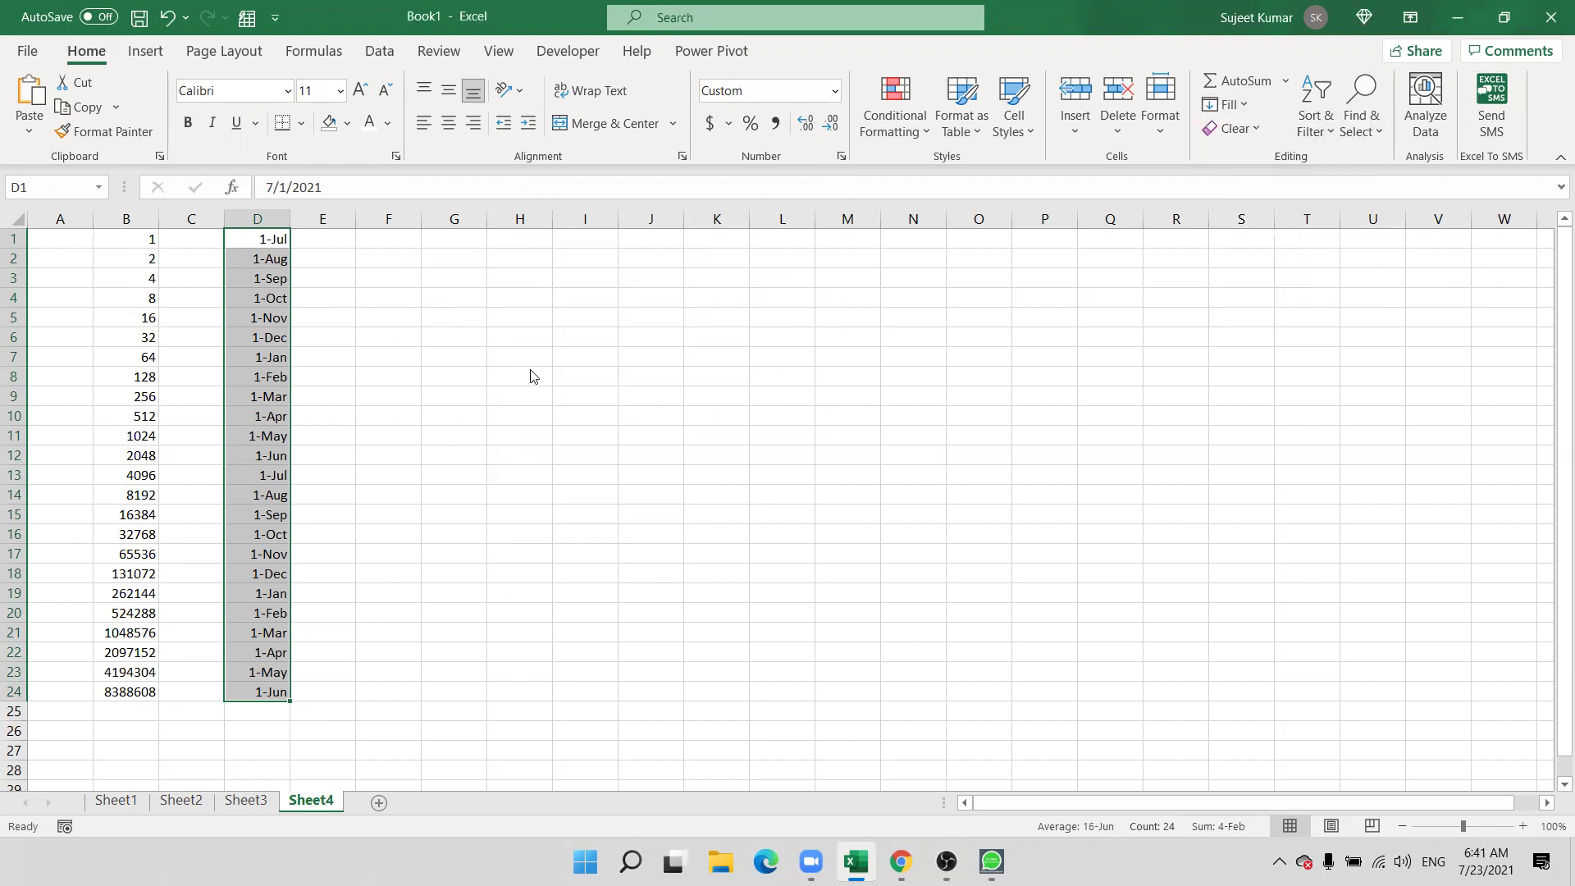
pyautogui.hotkey('ctrl', 'n')
pyautogui.click(182, 804)
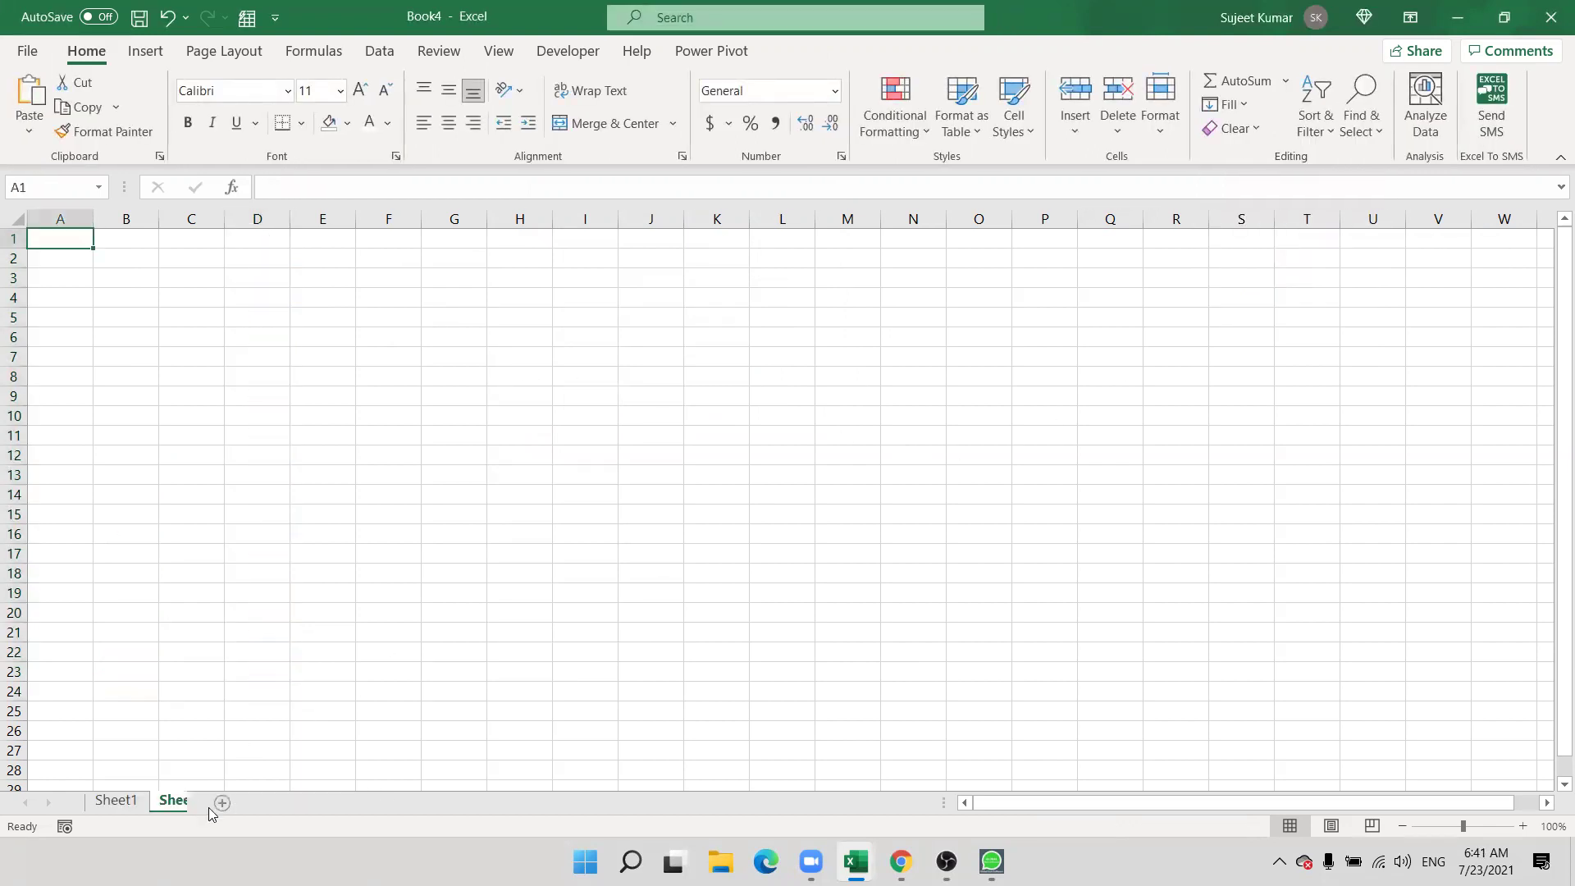
pyautogui.click(250, 804)
pyautogui.click(319, 804)
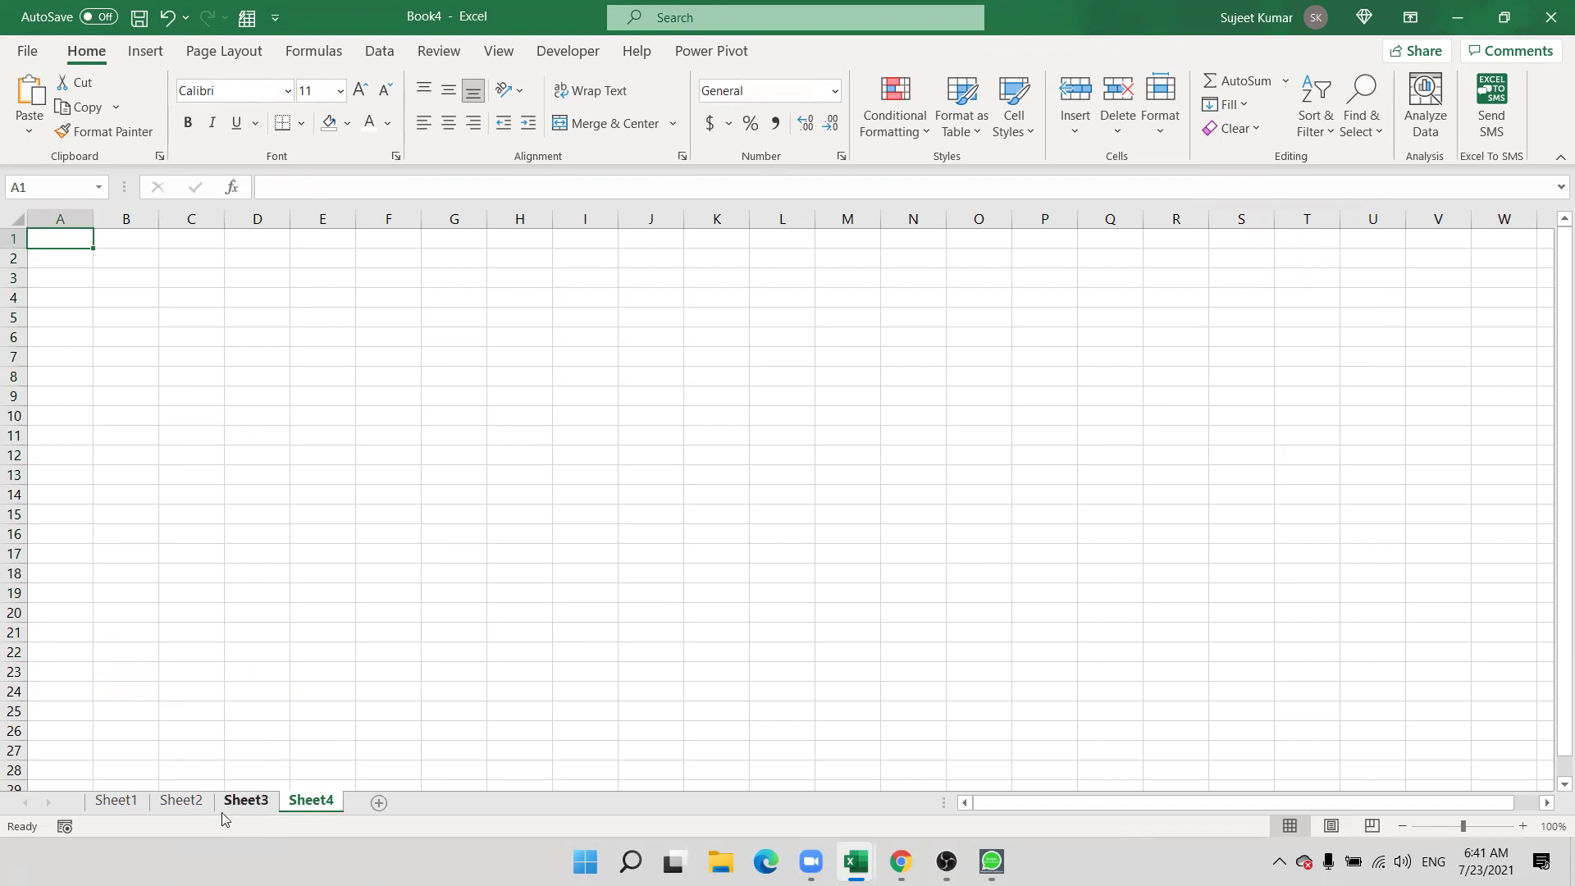
pyautogui.click(378, 802)
pyautogui.click(116, 800)
# - Enter the label Date in cell B4 and the current date, 7/23/2021, in cell C4
pyautogui.click(138, 306)
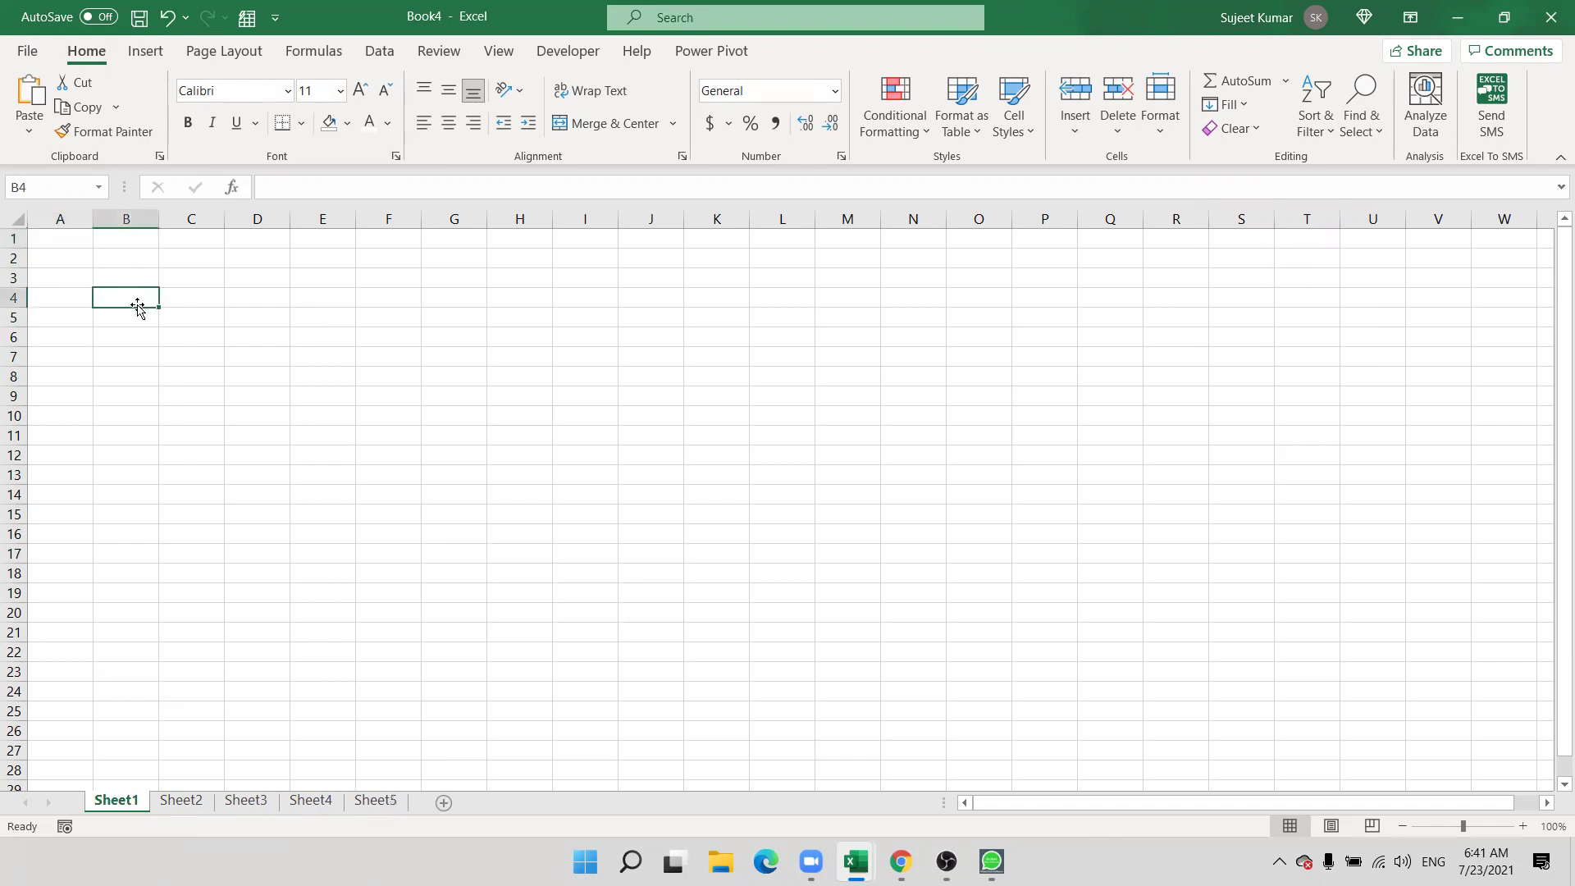
pyautogui.write('Date')
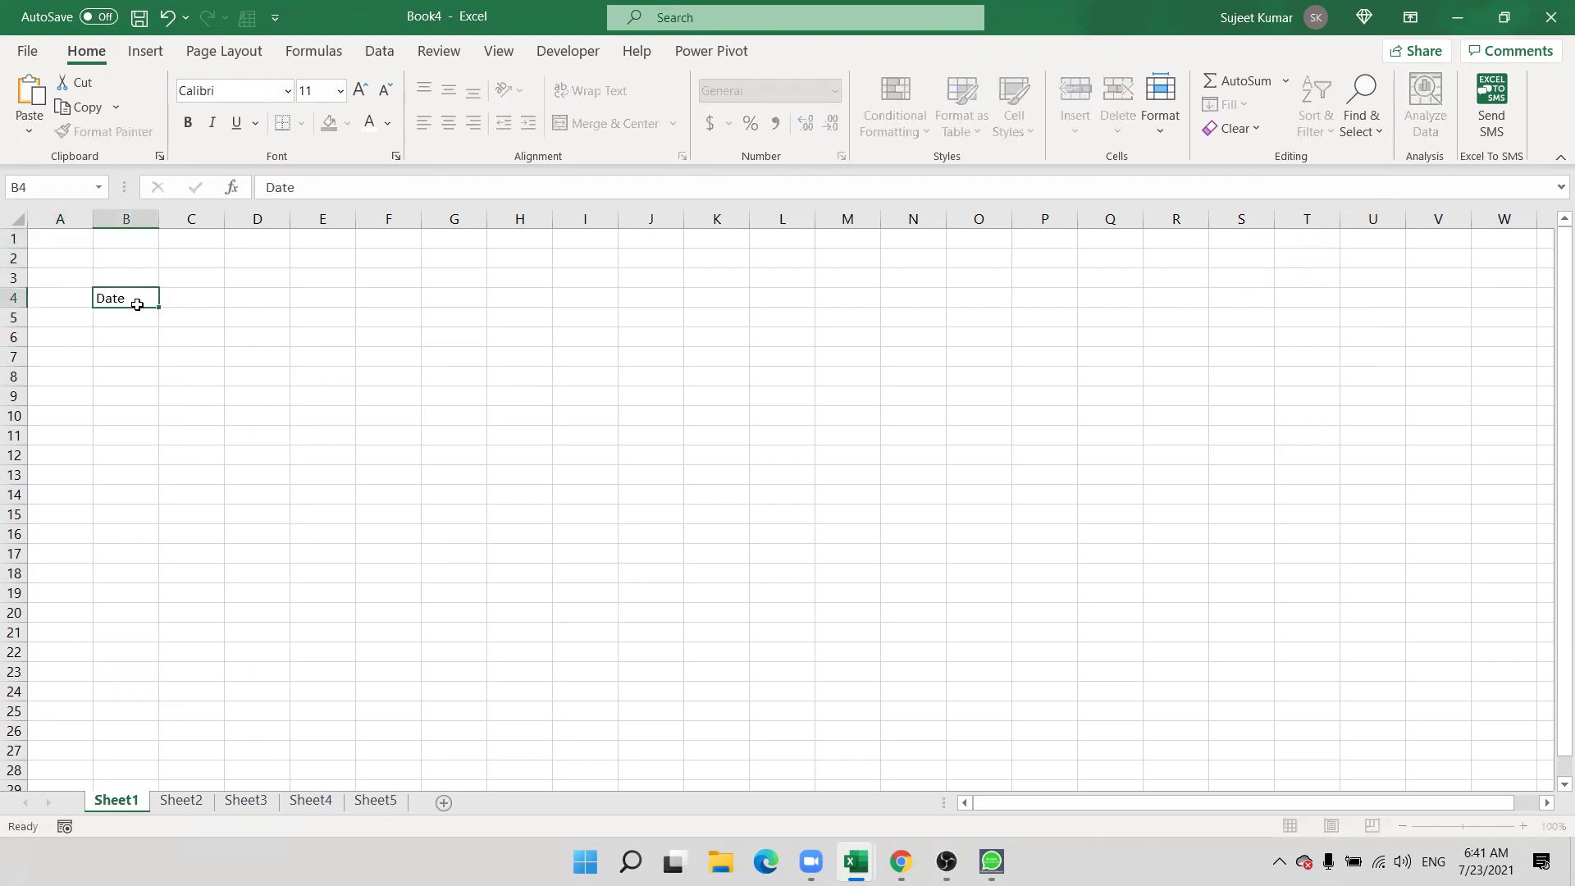
pyautogui.press('Tab')
pyautogui.hotkey('ctrl', ';')
pyautogui.press('Tab')
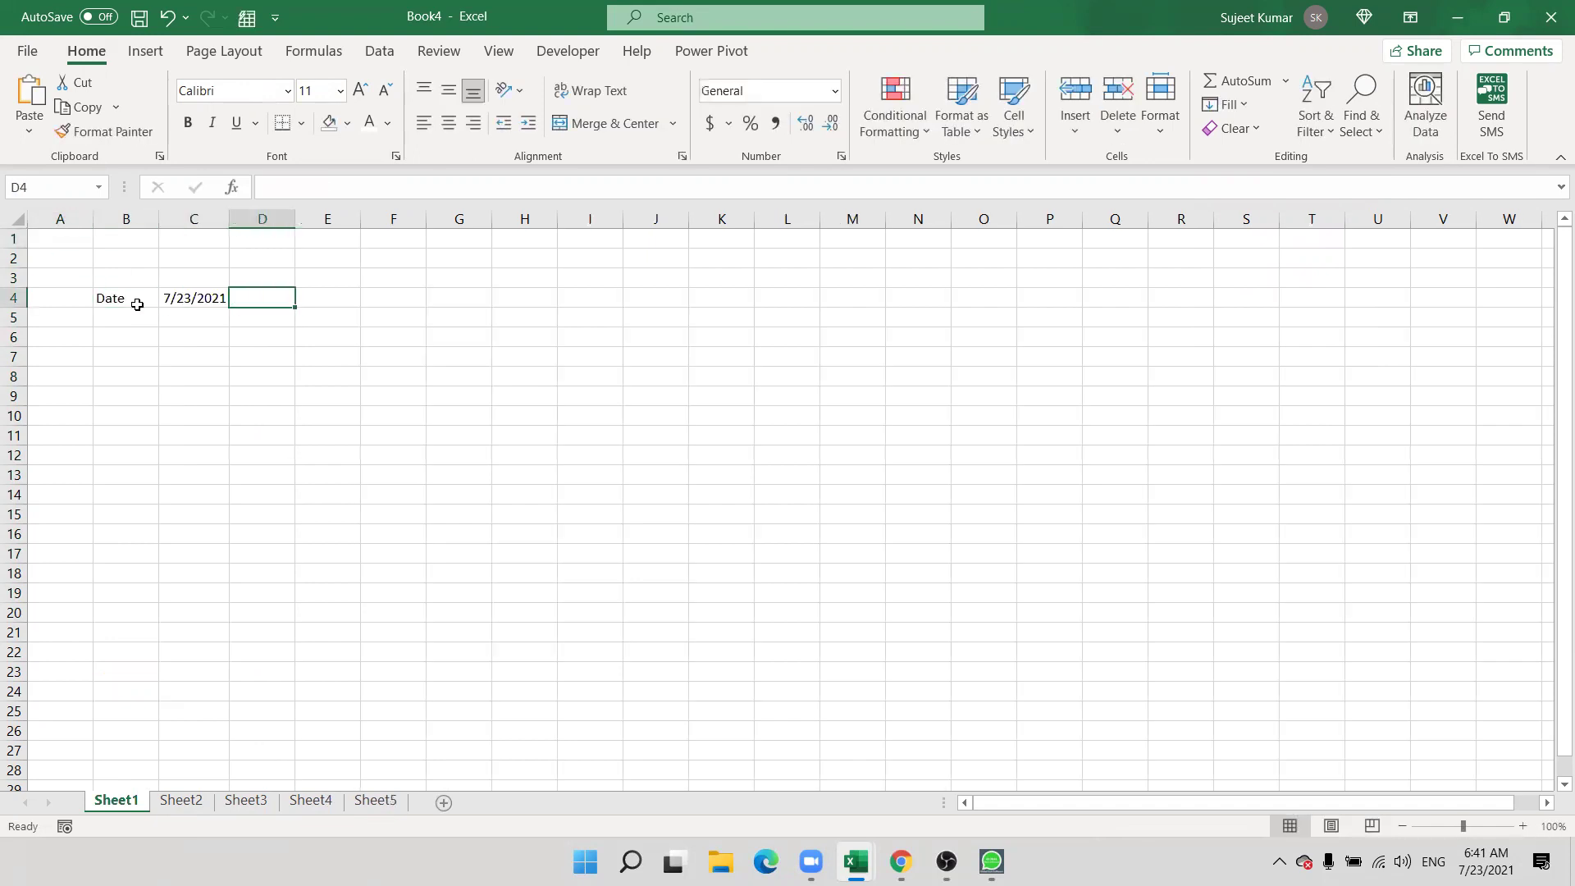
# - Format cells B4:C4 on Sheet1 with an orange fill and all borders
pyautogui.press('Left')
pyautogui.press('Left')
pyautogui.hotkey('shift', 'Right')
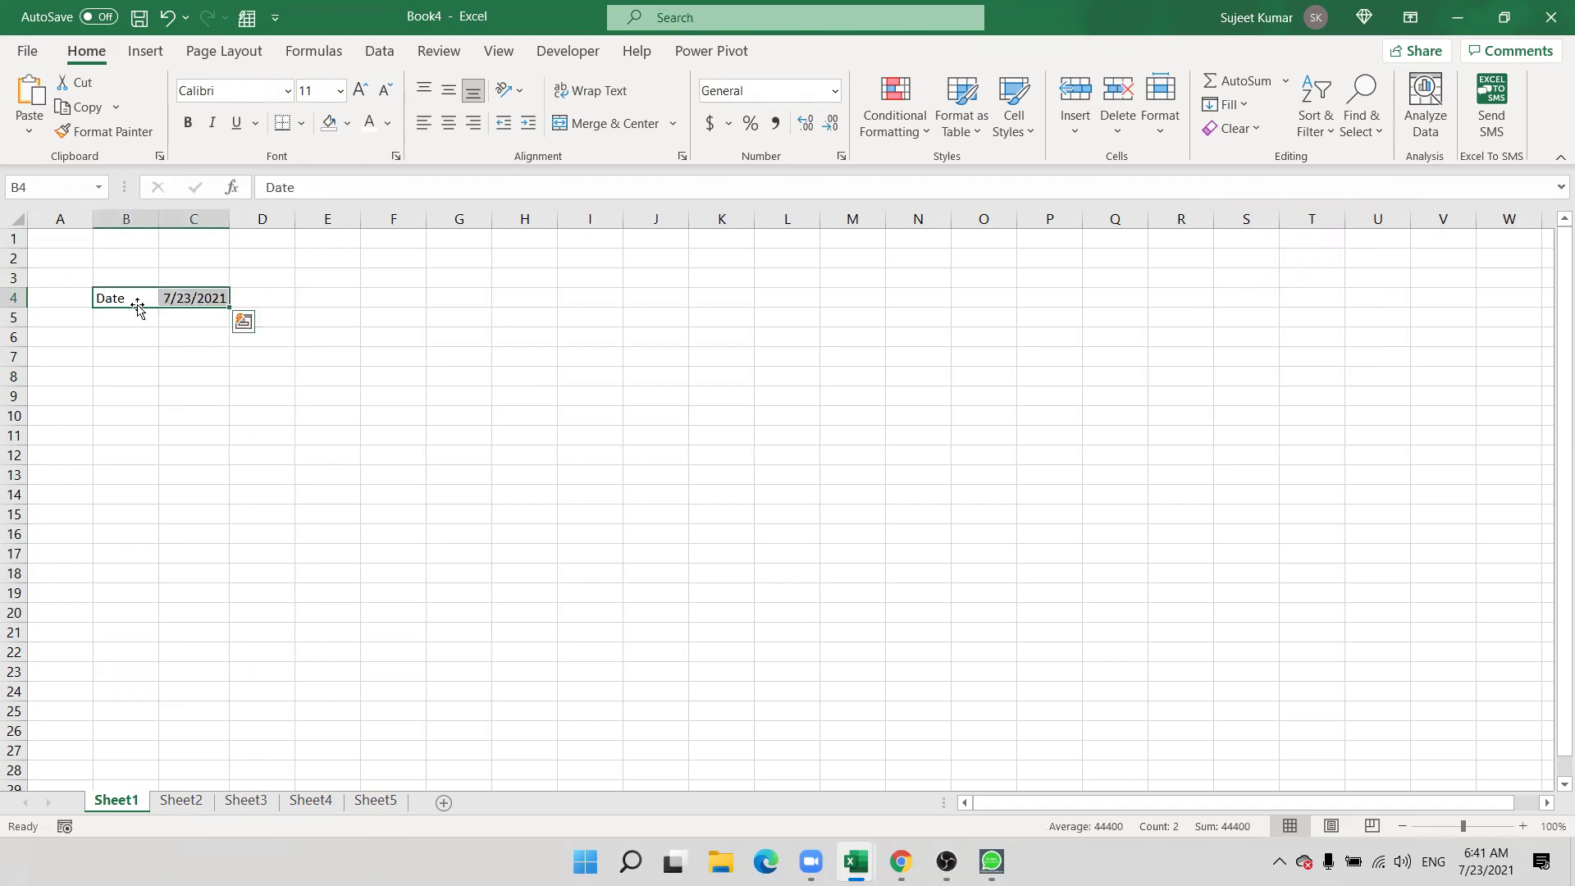
pyautogui.click(348, 123)
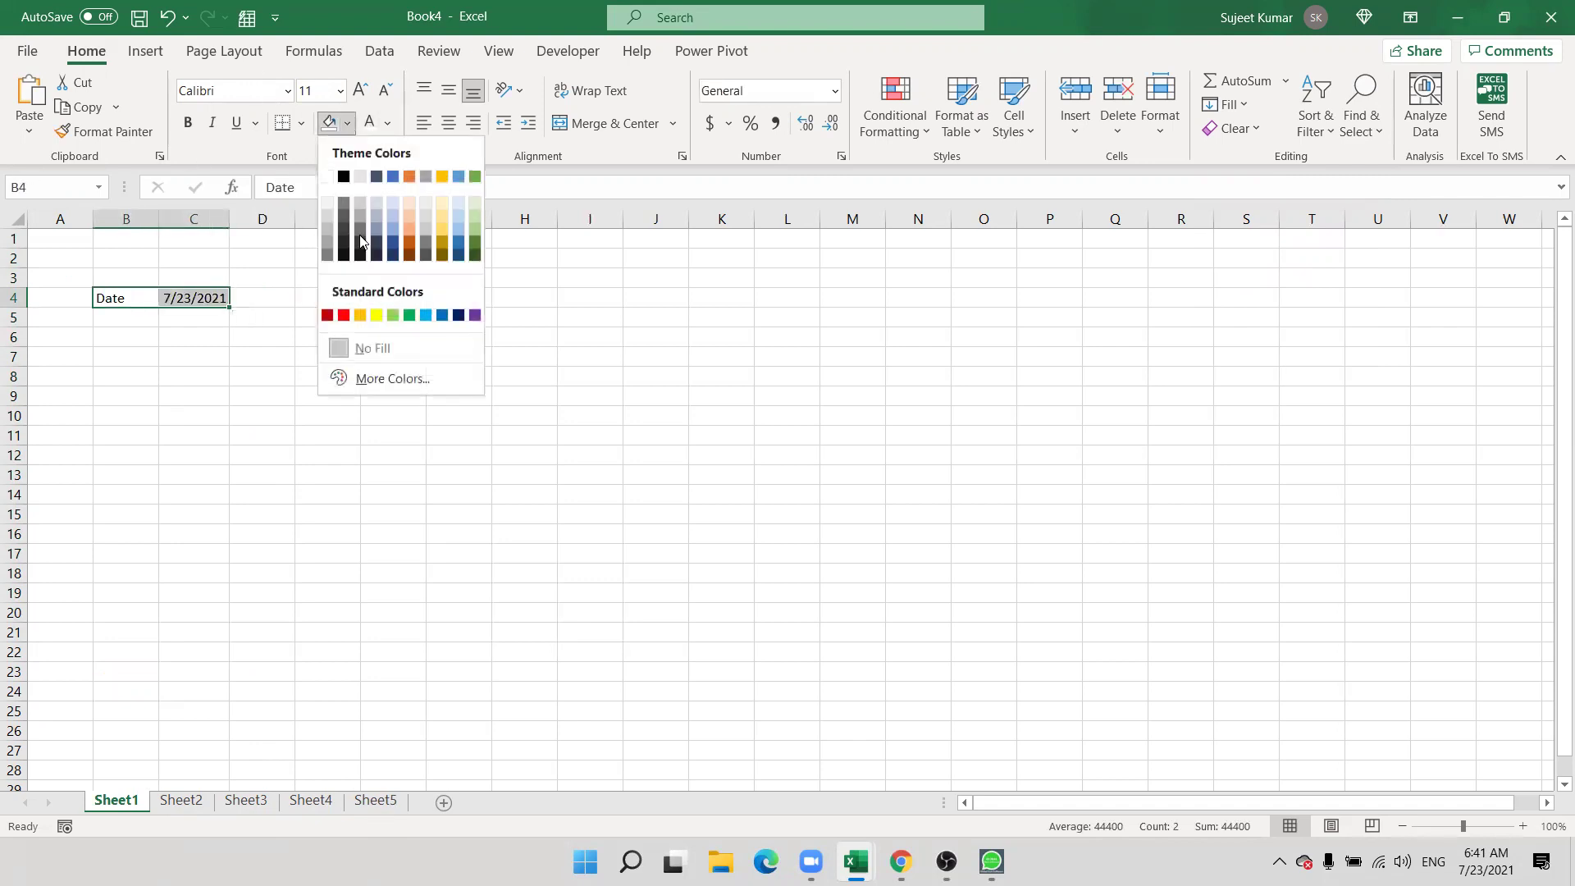
pyautogui.click(361, 316)
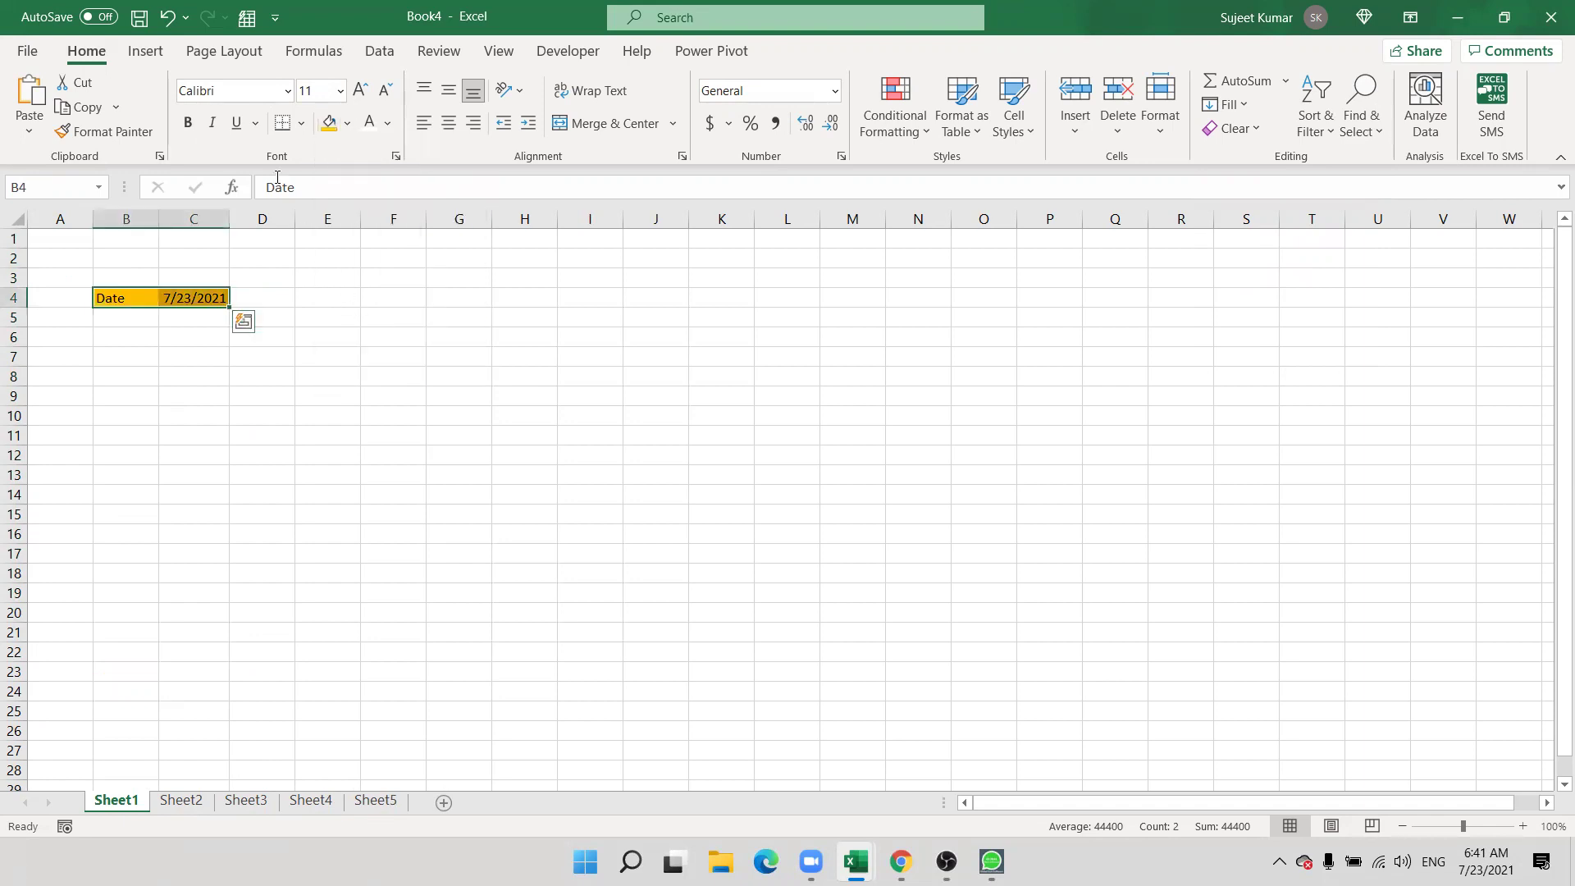
pyautogui.click(302, 129)
pyautogui.click(328, 330)
# - Group Sheet1 through Sheet5 and fill B4:C4 across the worksheets with the All option
pyautogui.keyDown('shift'); pyautogui.click(377, 800); pyautogui.keyUp('shift')
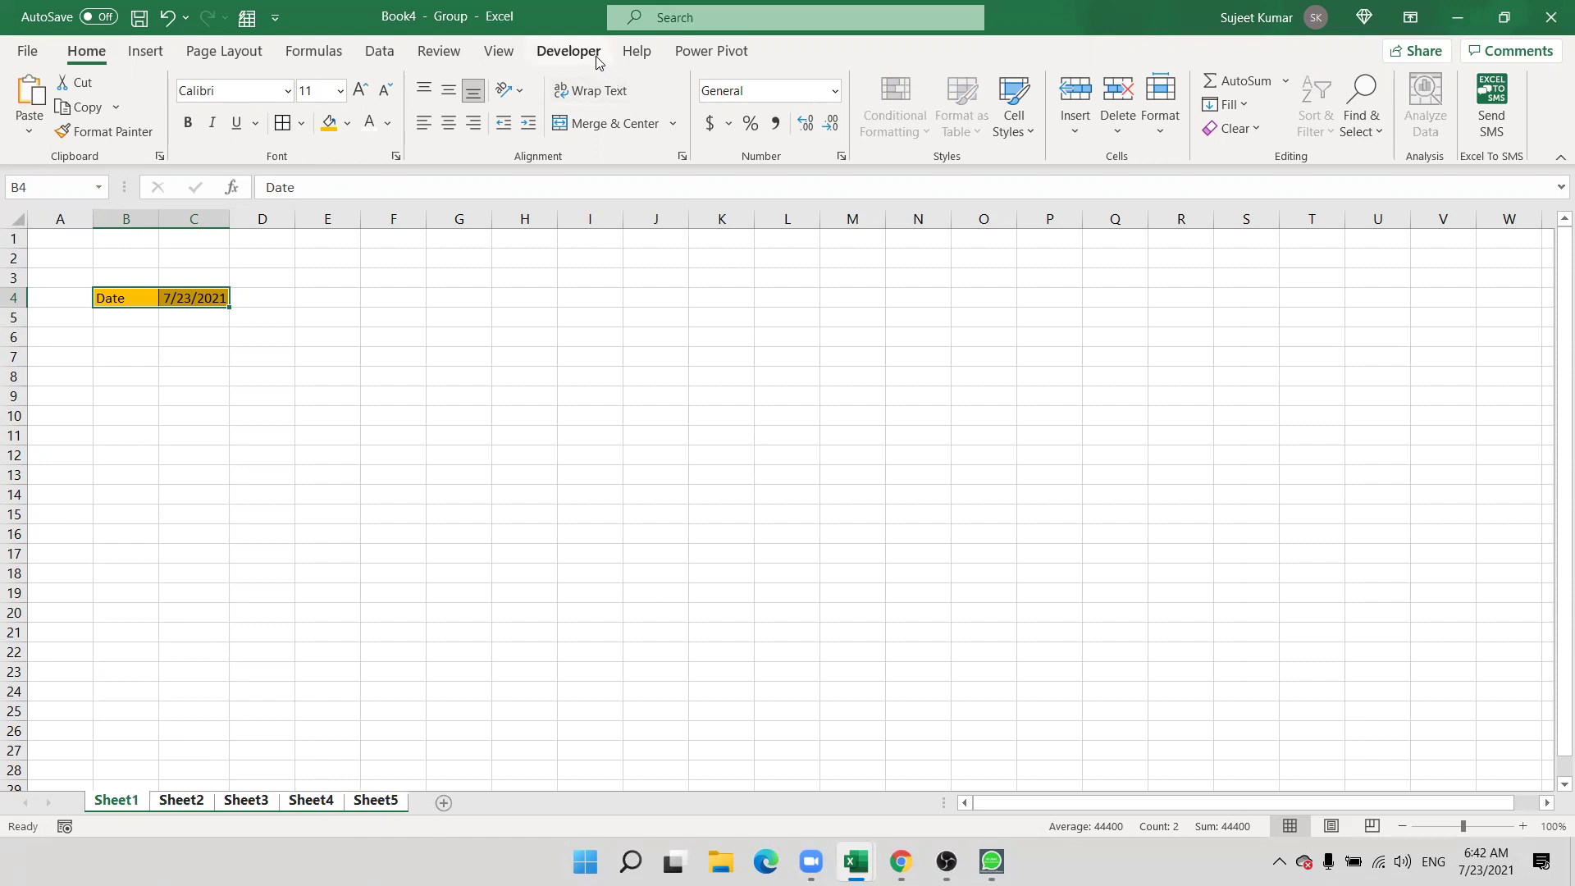
pyautogui.click(1224, 111)
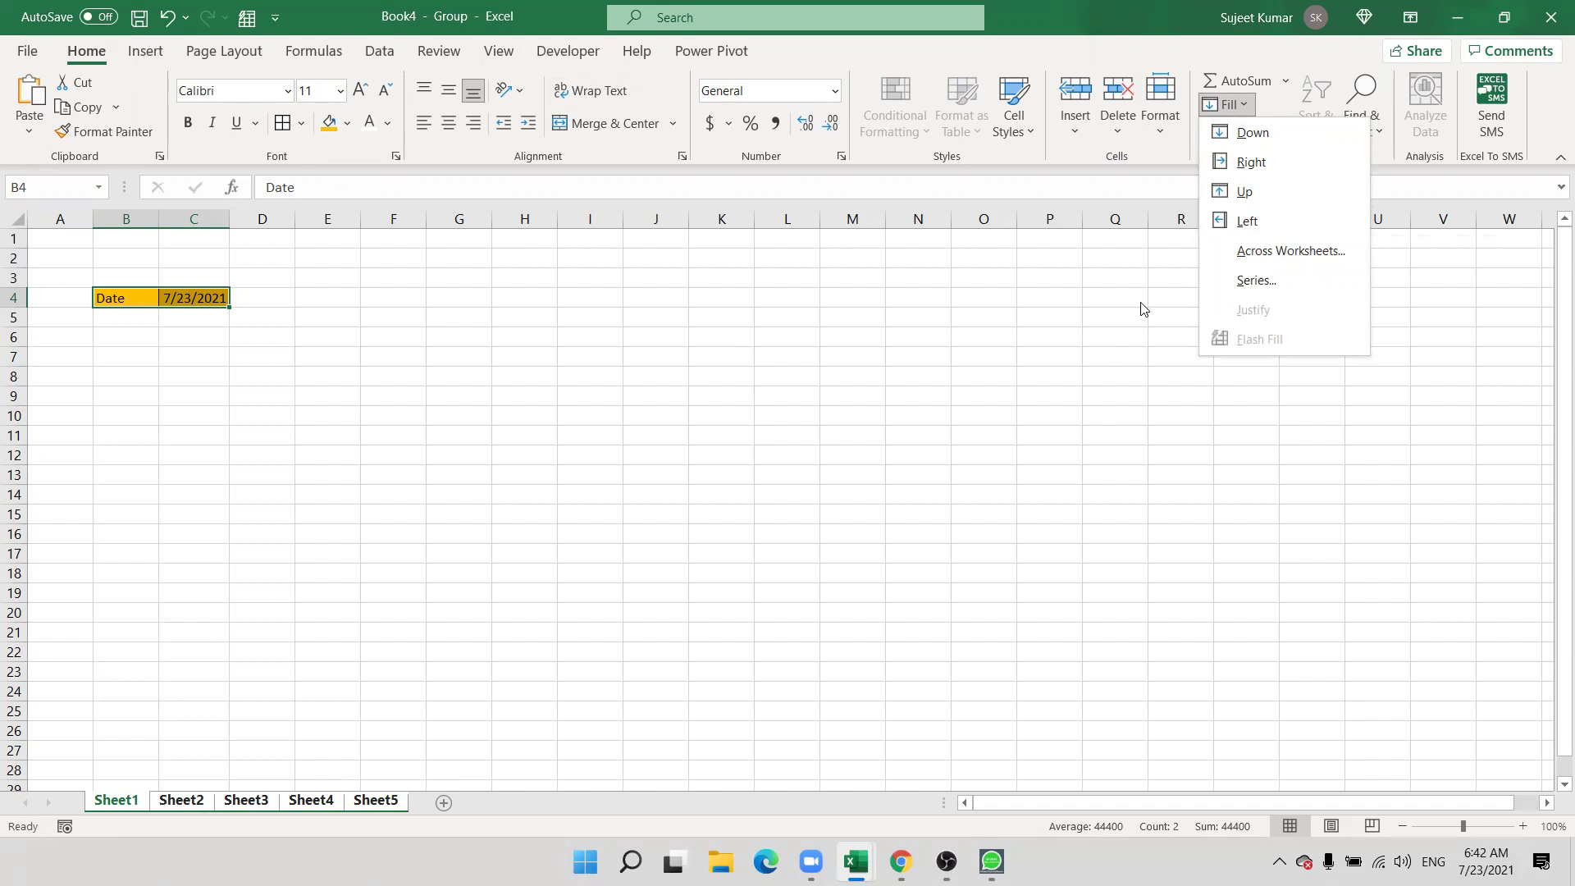
pyautogui.click(1321, 259)
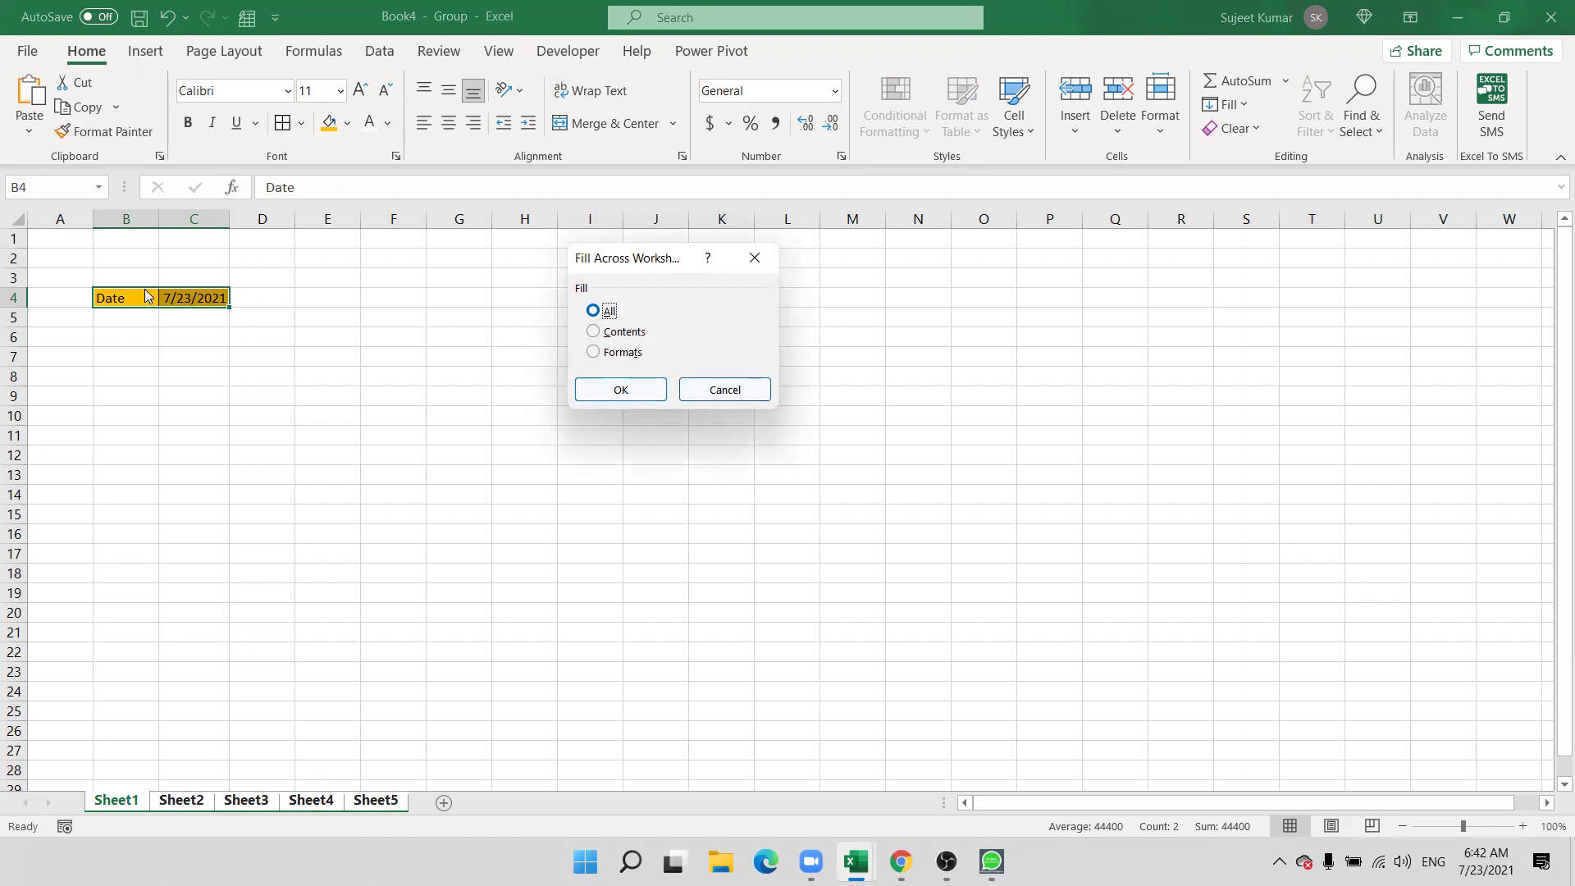
pyautogui.click(631, 342)
pyautogui.click(634, 354)
pyautogui.click(611, 313)
pyautogui.click(625, 387)
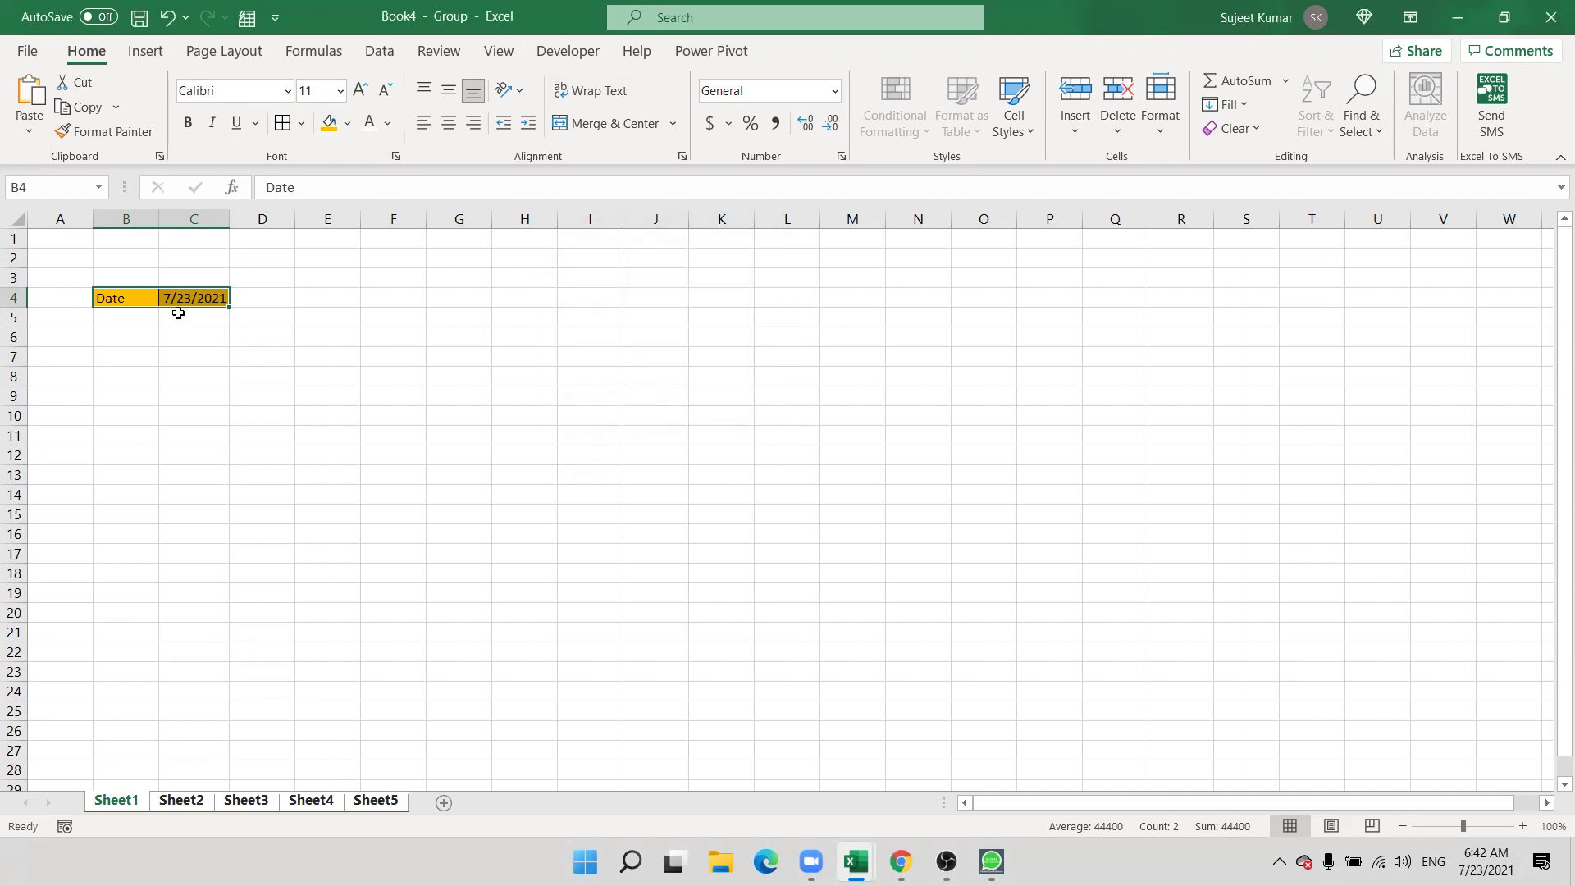
# - Ungroup the sheets and check cells B4:C4 on Sheet2 through Sheet5, ending on Sheet5
pyautogui.click(146, 494)
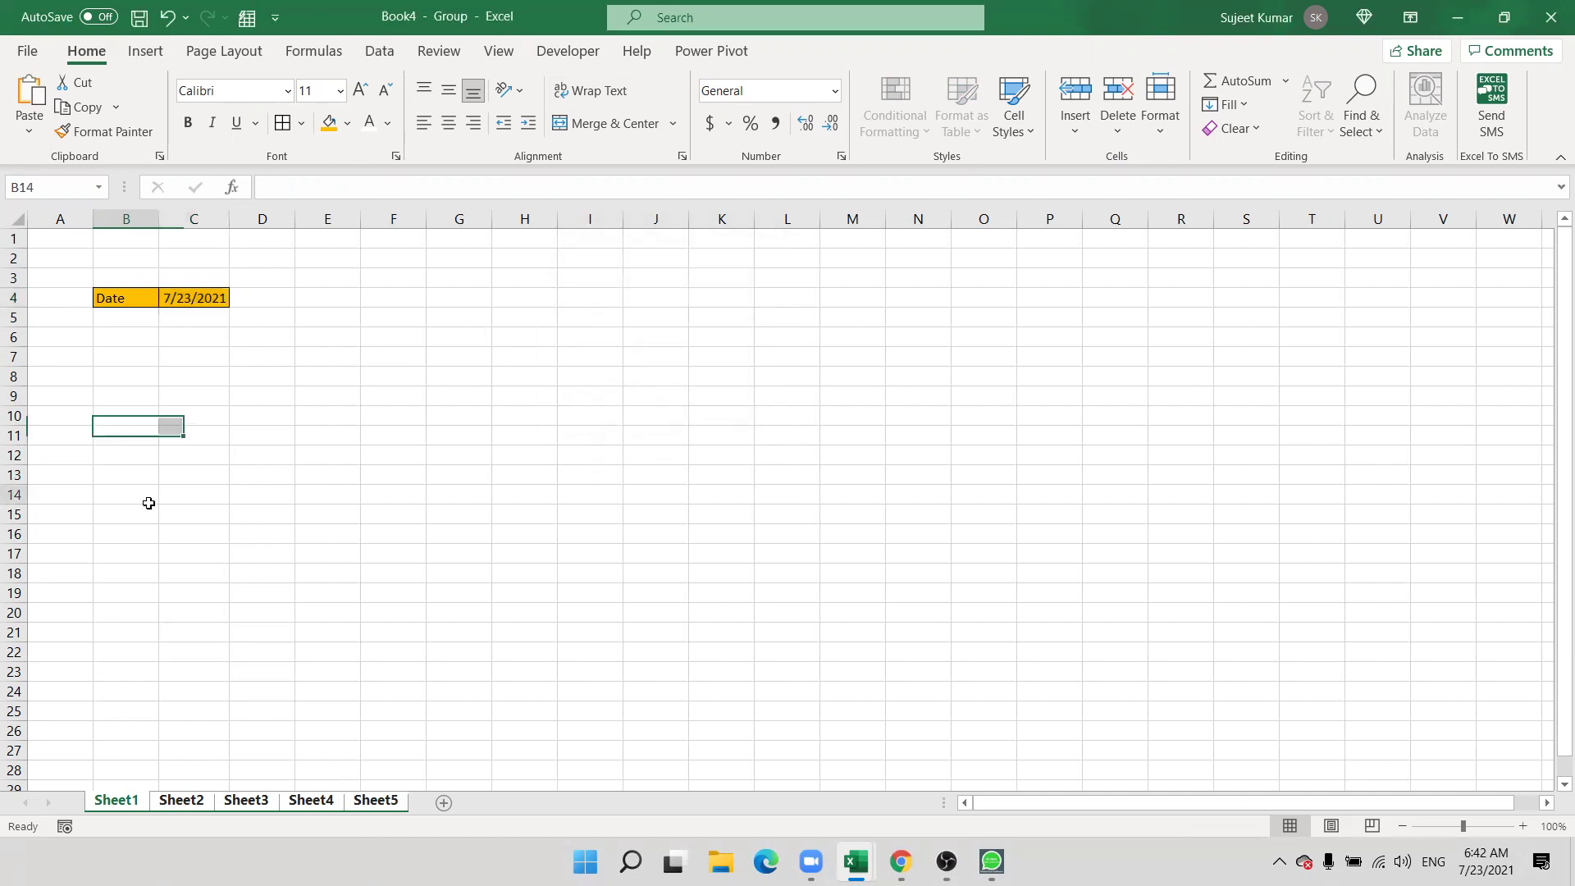
pyautogui.click(204, 802)
pyautogui.click(242, 801)
pyautogui.click(338, 801)
pyautogui.click(379, 804)
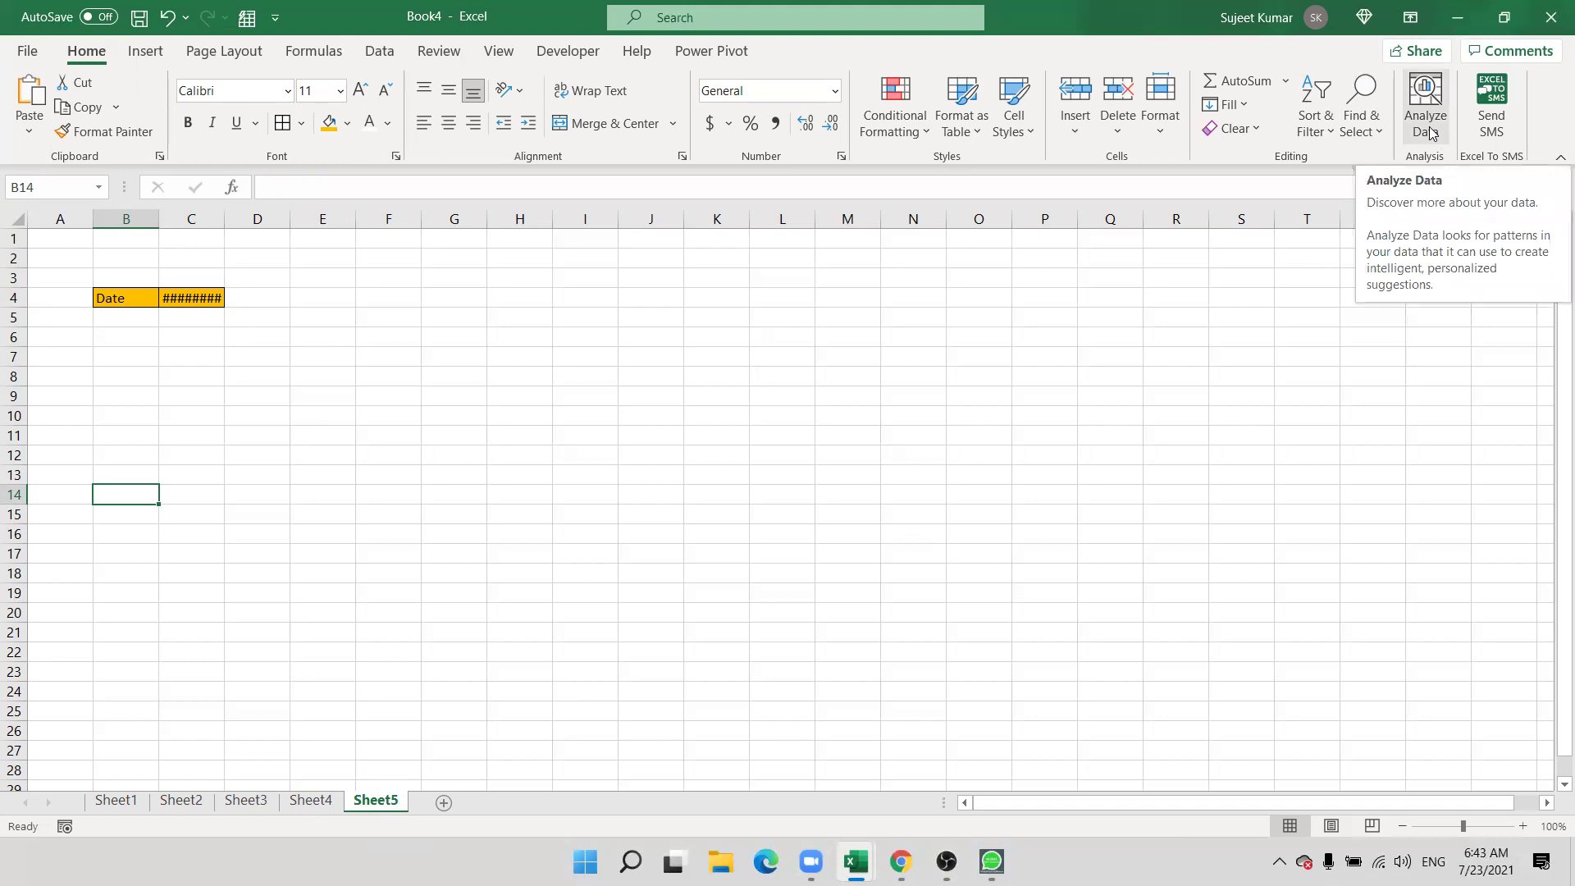
# - Enter a first name from the custom list in cell G1 of Sheet5 and autofill it down to G14
pyautogui.click(1231, 106)
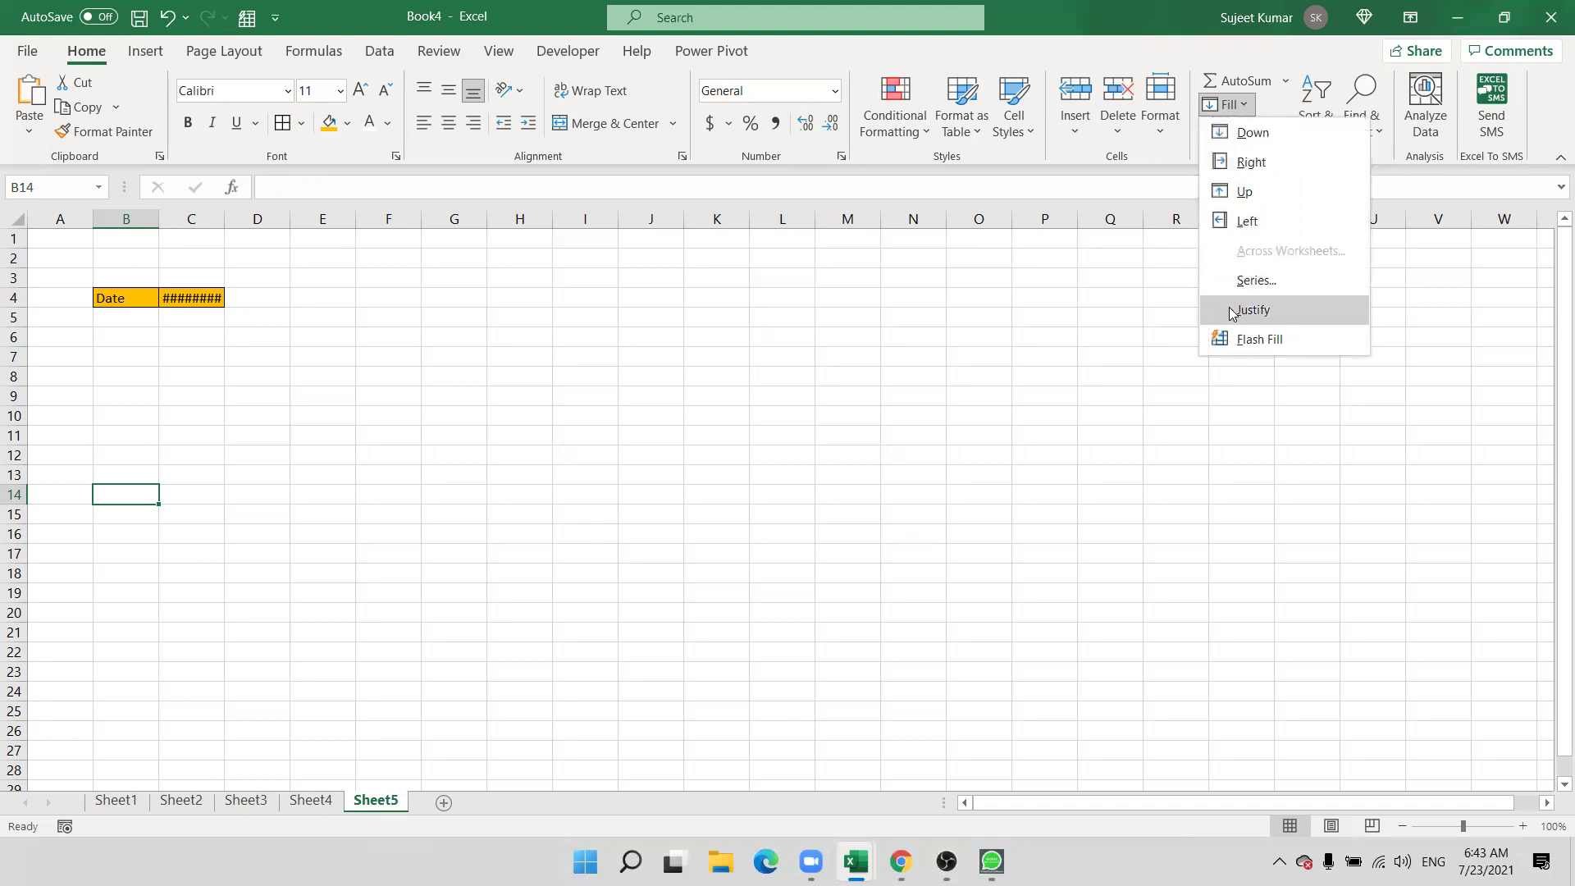
pyautogui.click(458, 244)
pyautogui.click(458, 244)
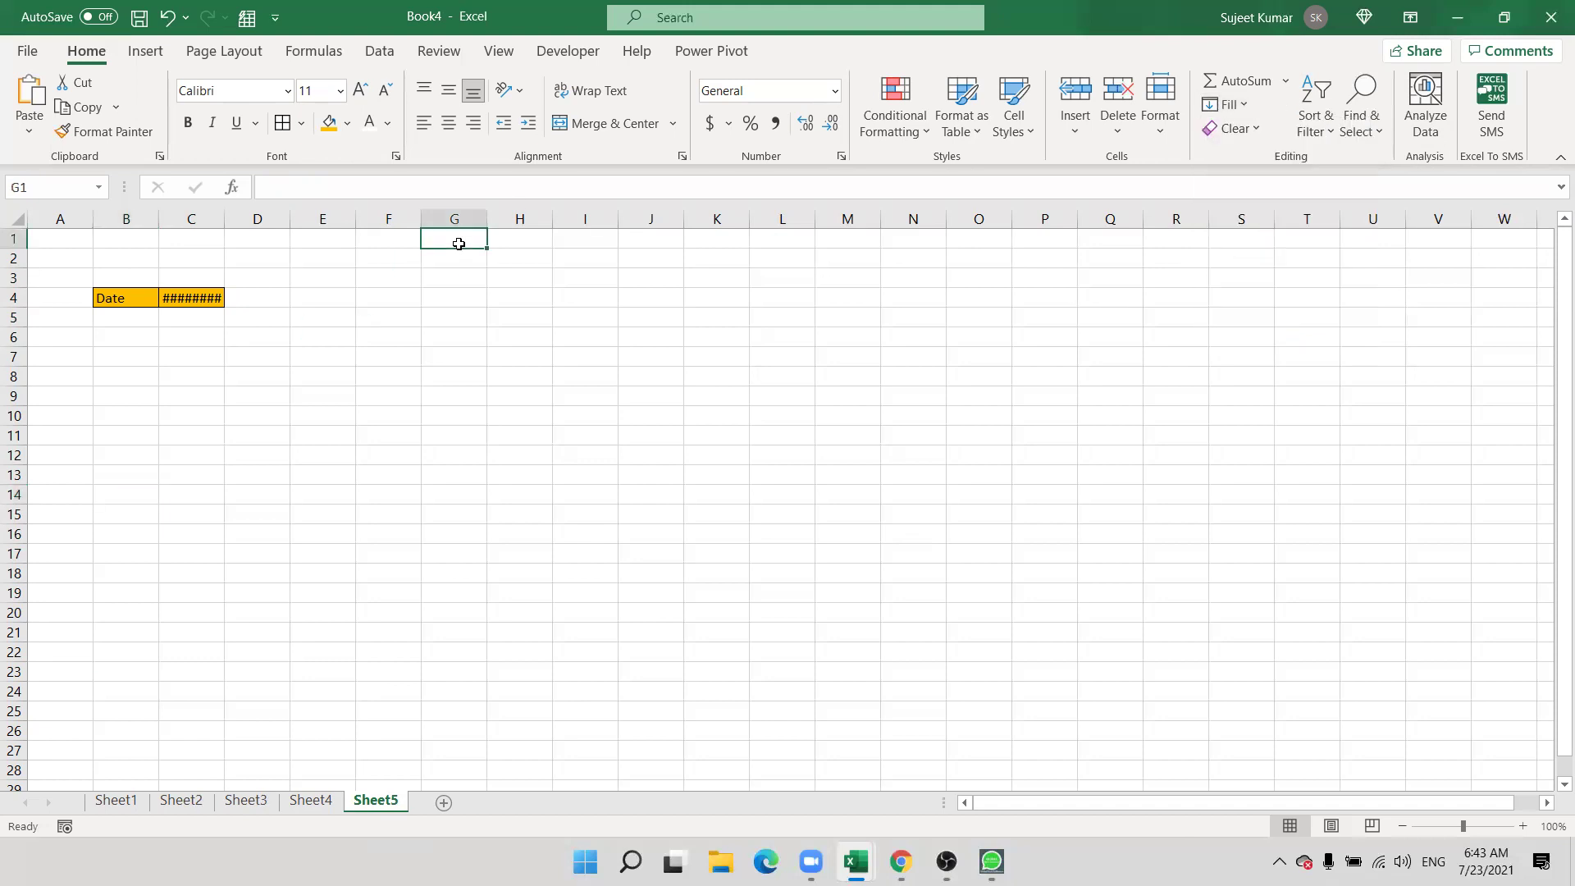
pyautogui.write('Puja')
pyautogui.press('Return')
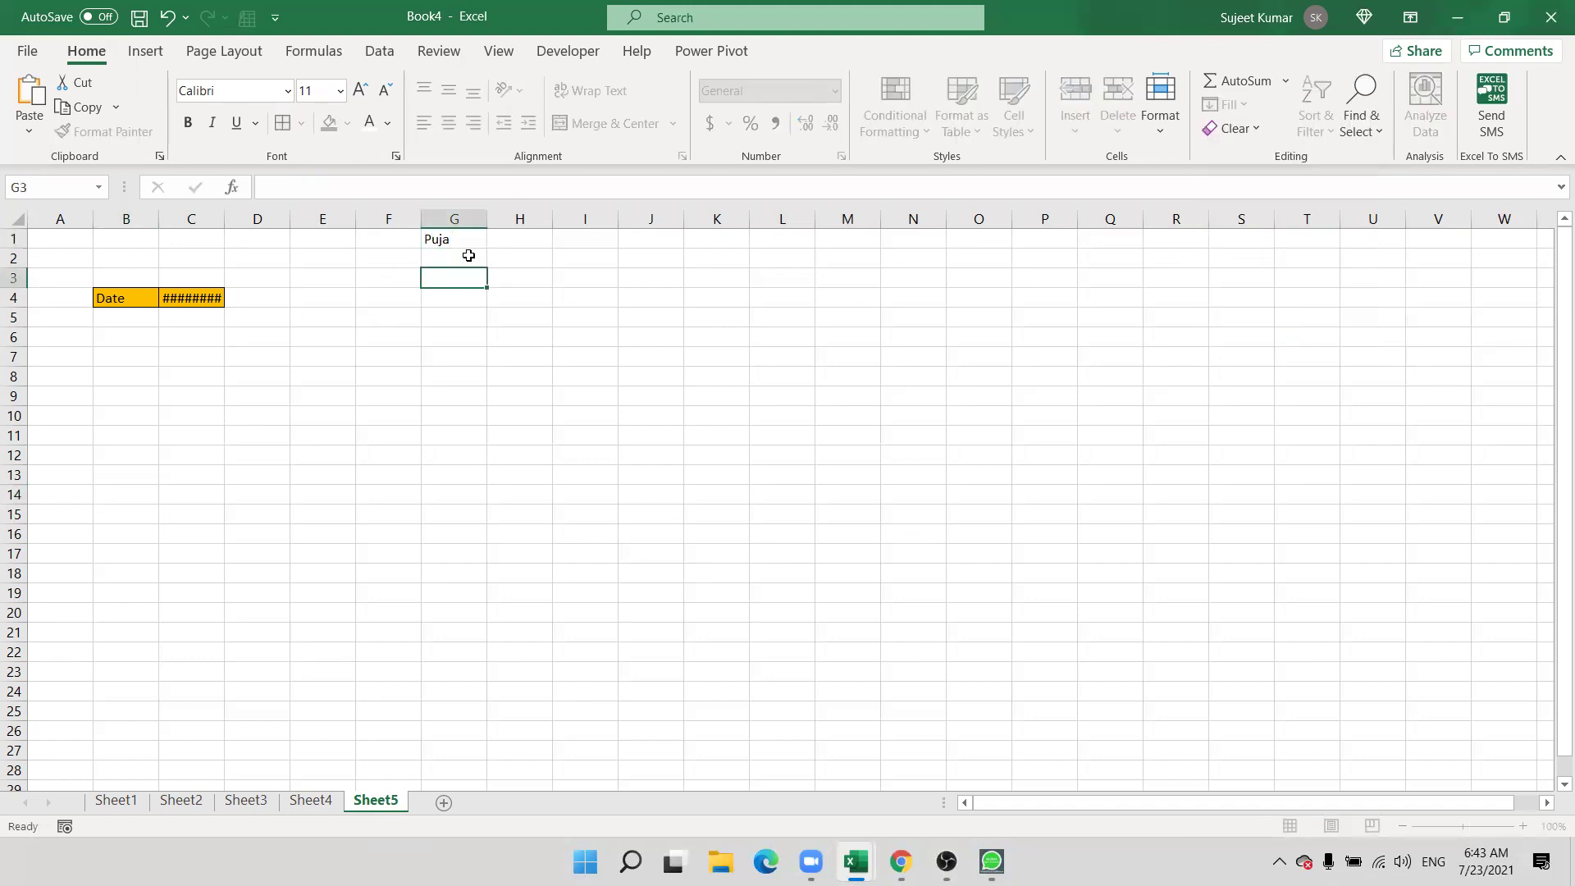
pyautogui.click(468, 243)
pyautogui.moveTo(484, 249); pyautogui.dragTo(454, 498)
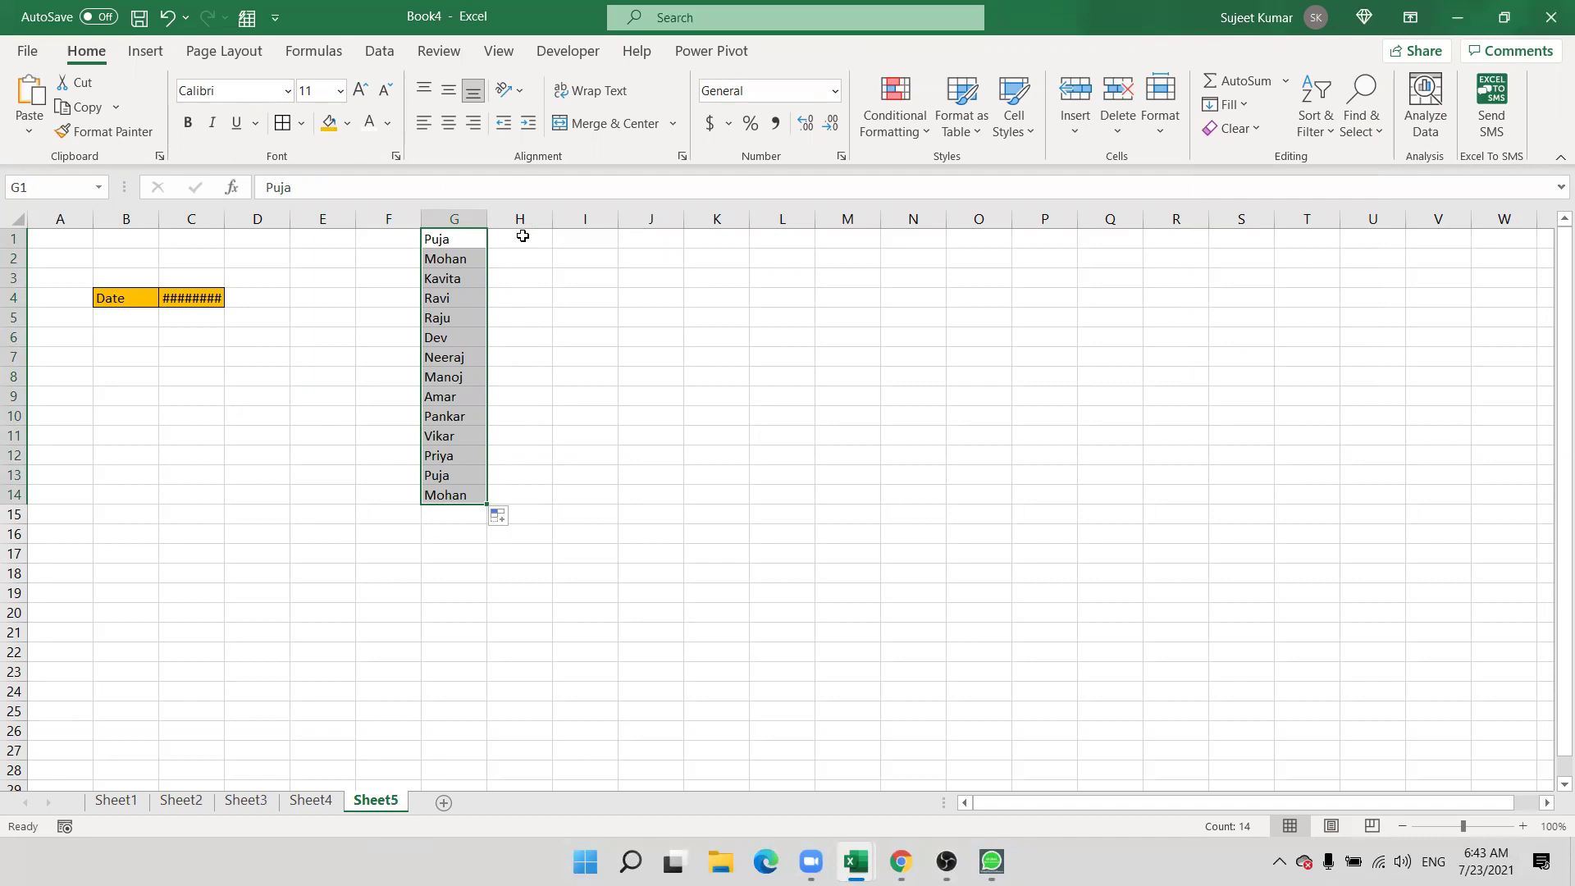
pyautogui.click(588, 238)
pyautogui.write('Puja')
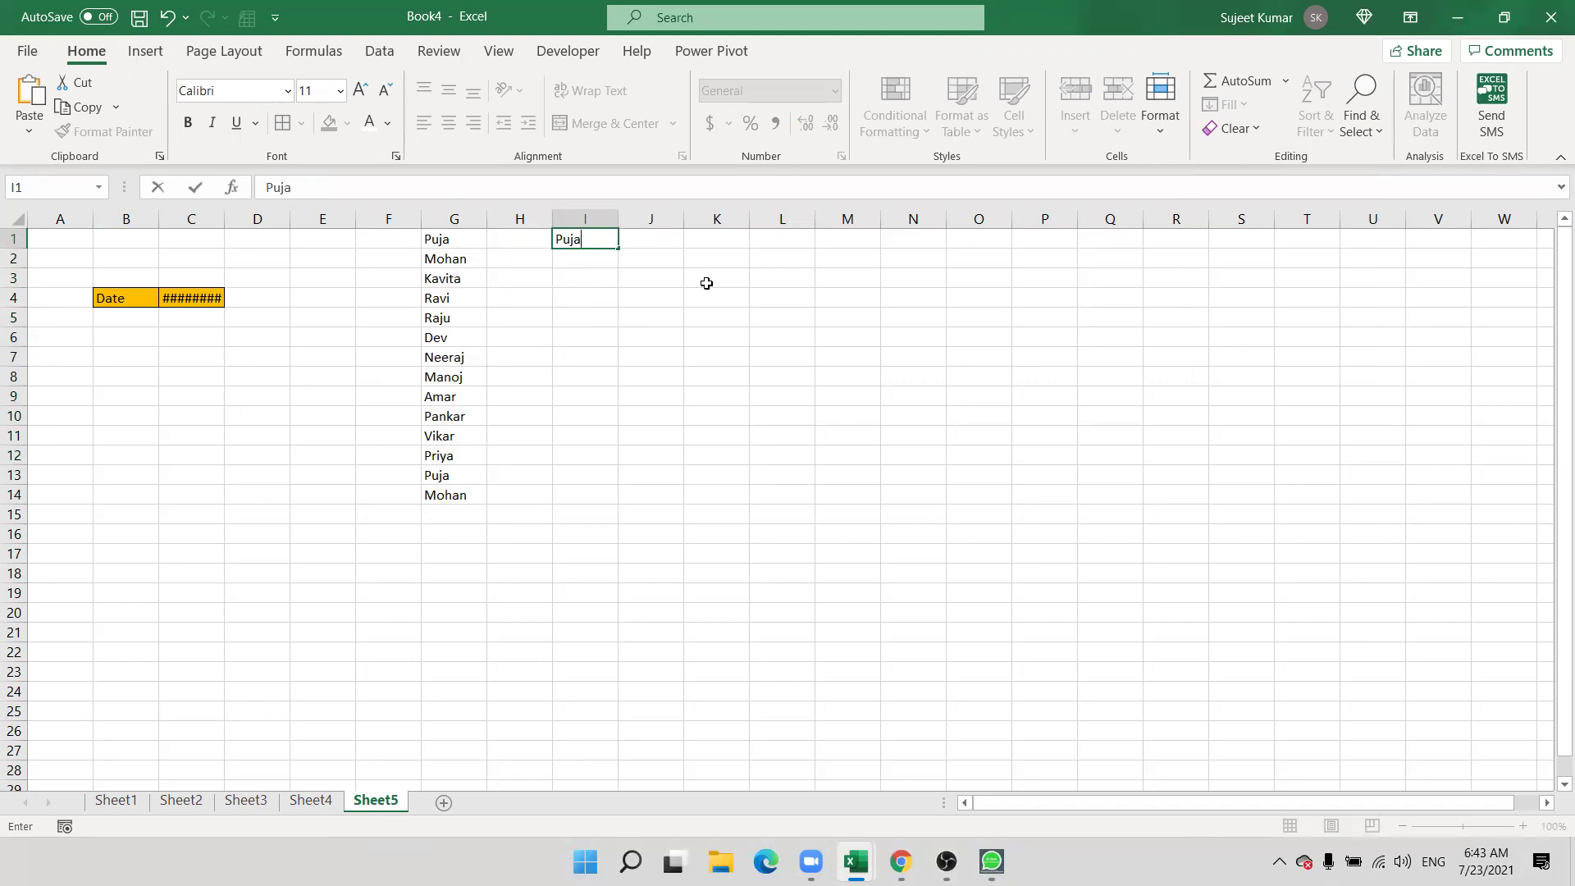
pyautogui.write('Mohan')
pyautogui.press('Escape')
# - Try building a CONCATENATE formula in cell I1 that joins G1, G2 and G3
pyautogui.write('=')
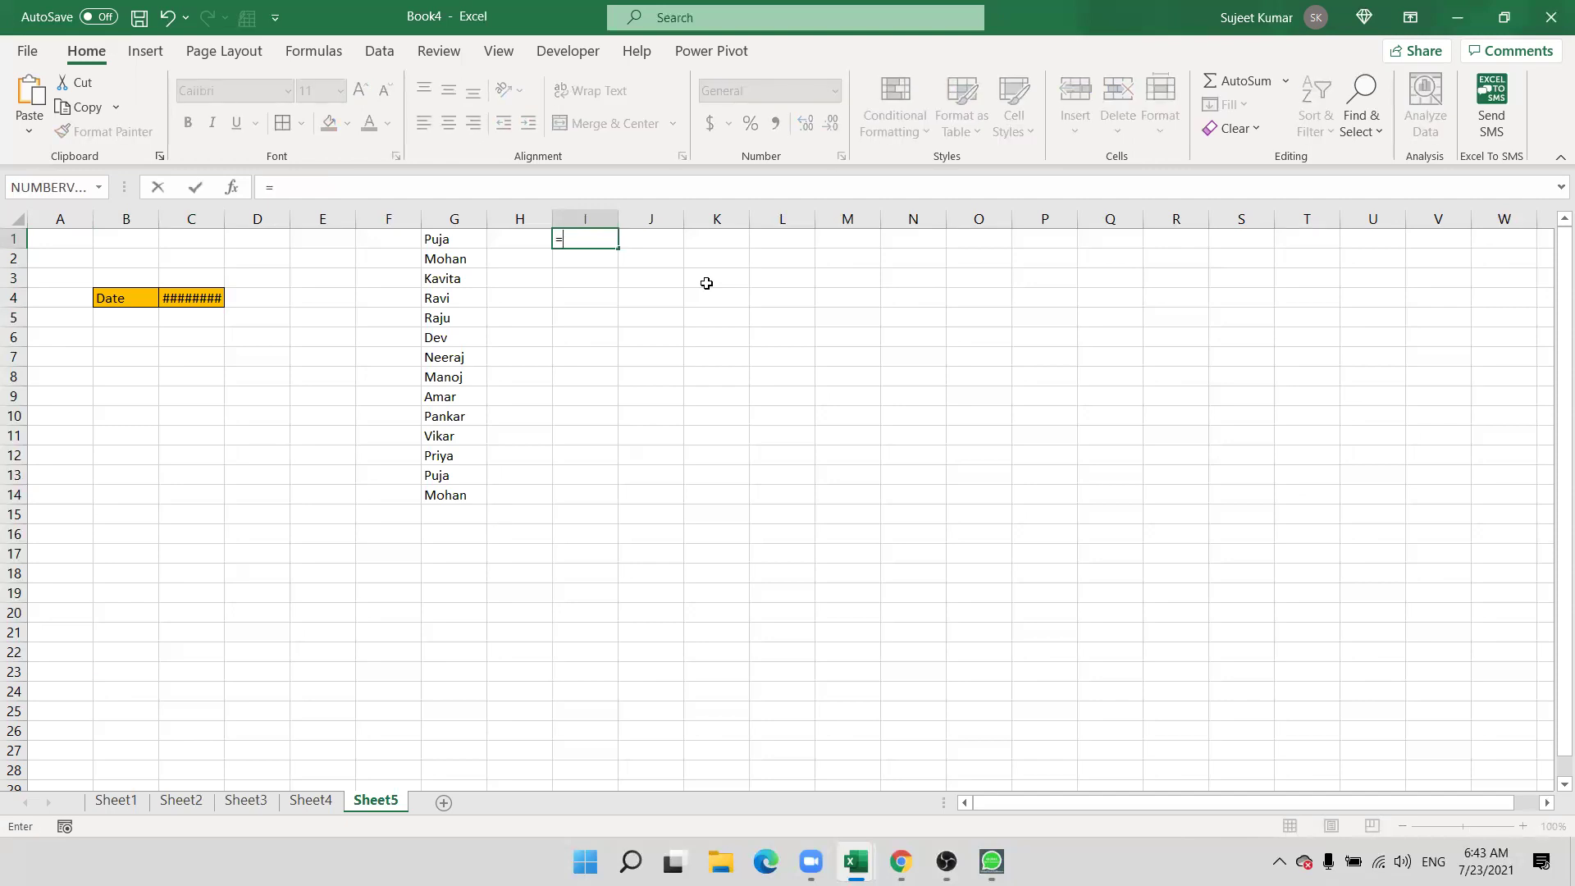
pyautogui.write('con')
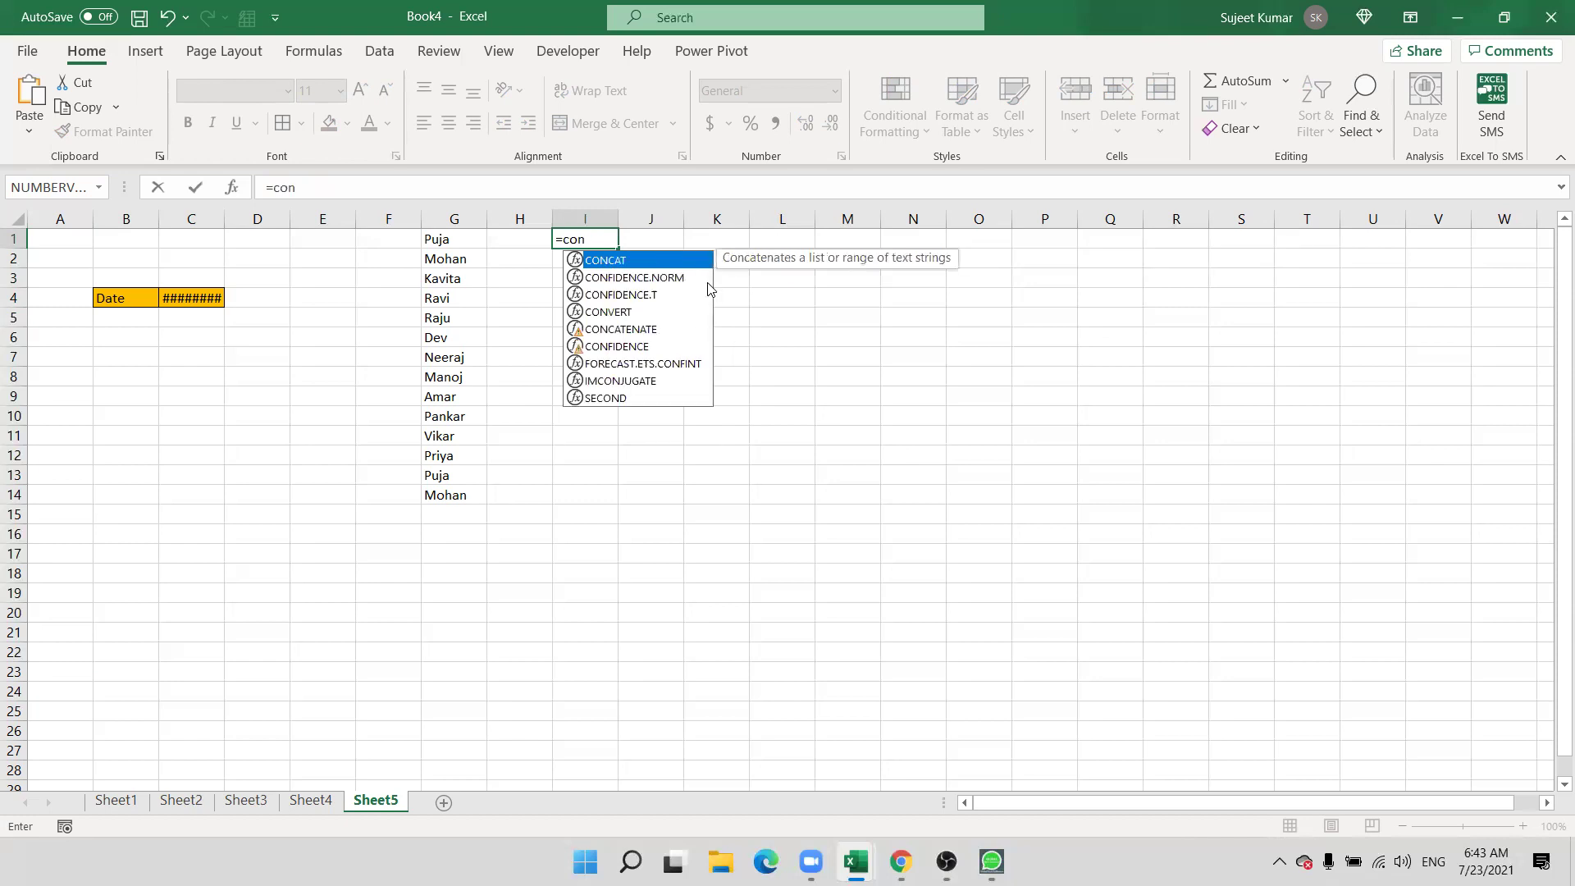
pyautogui.press('Down')
pyautogui.press('Down')
pyautogui.press('Down')
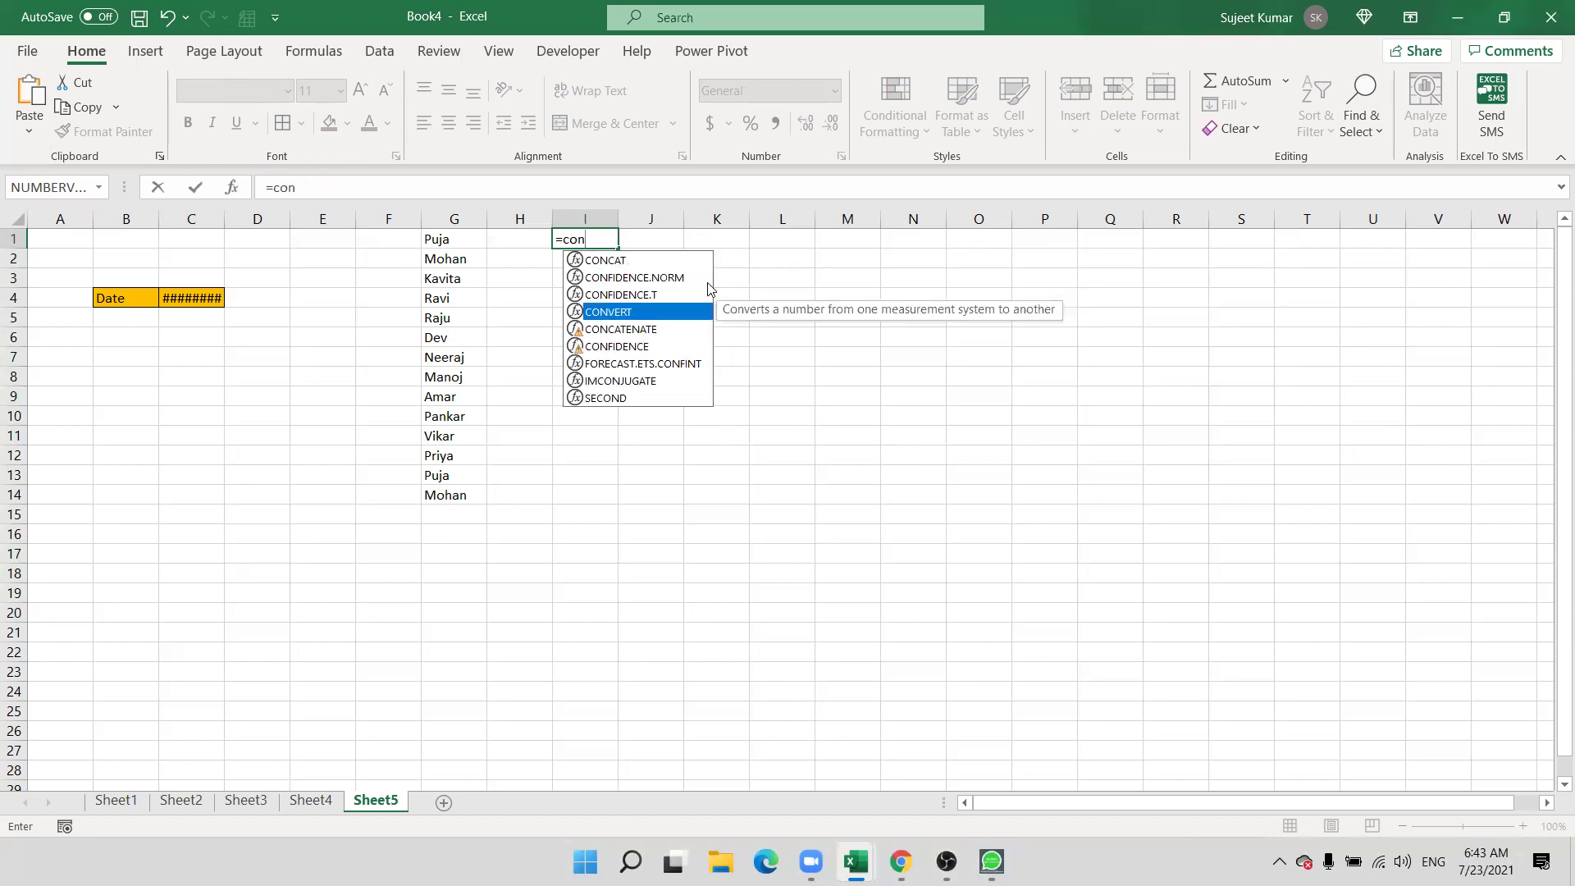
pyautogui.press('Down')
pyautogui.press('Tab')
pyautogui.press('Left')
pyautogui.press('Left')
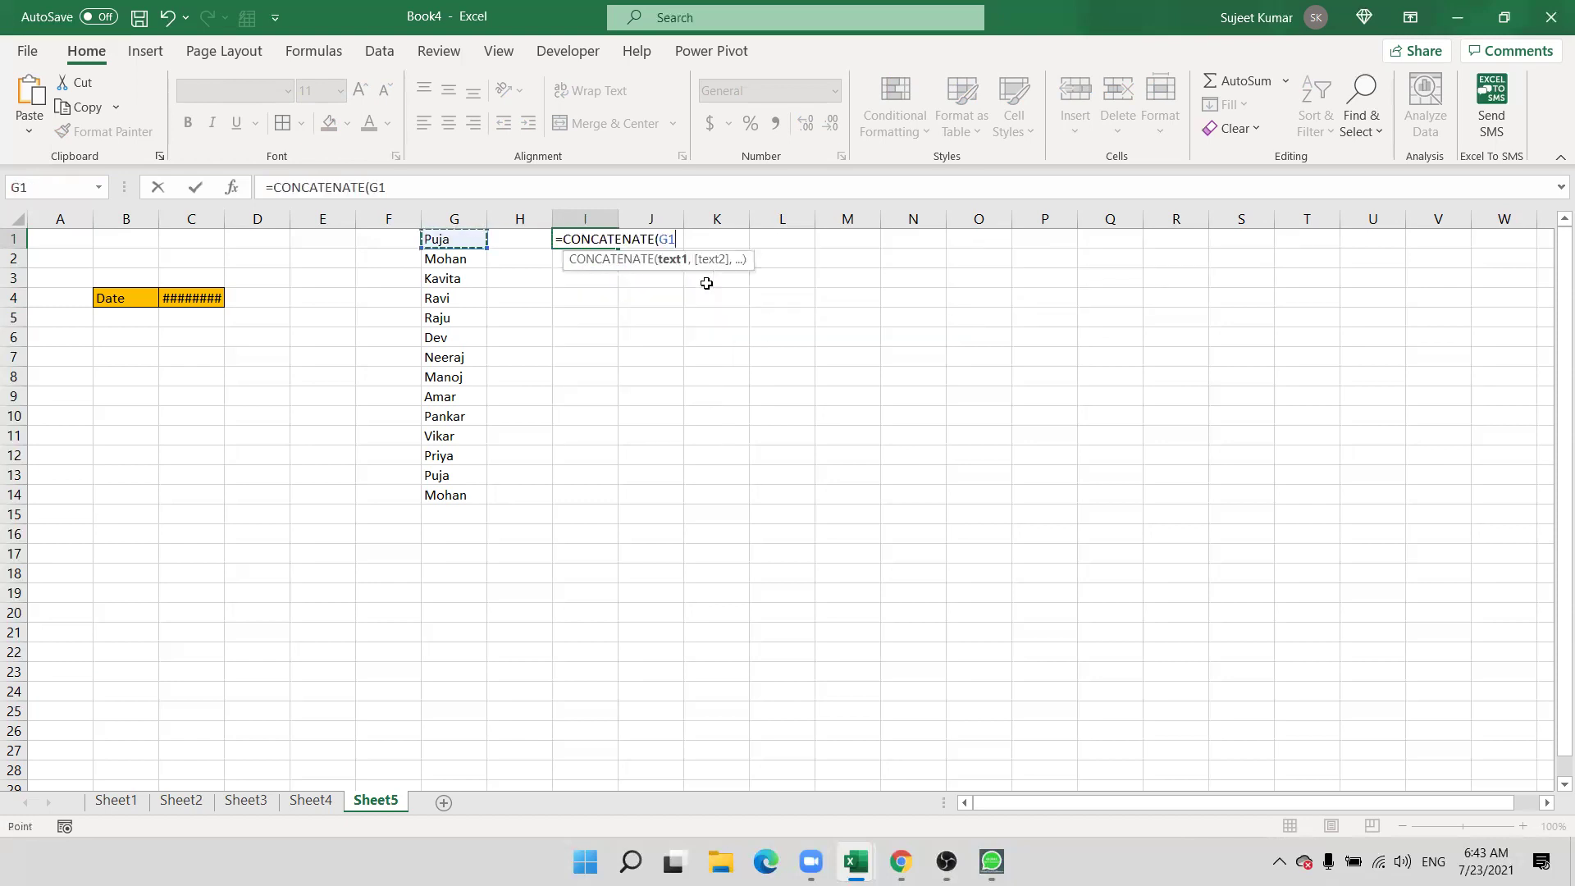
pyautogui.write(',')
pyautogui.press('Down')
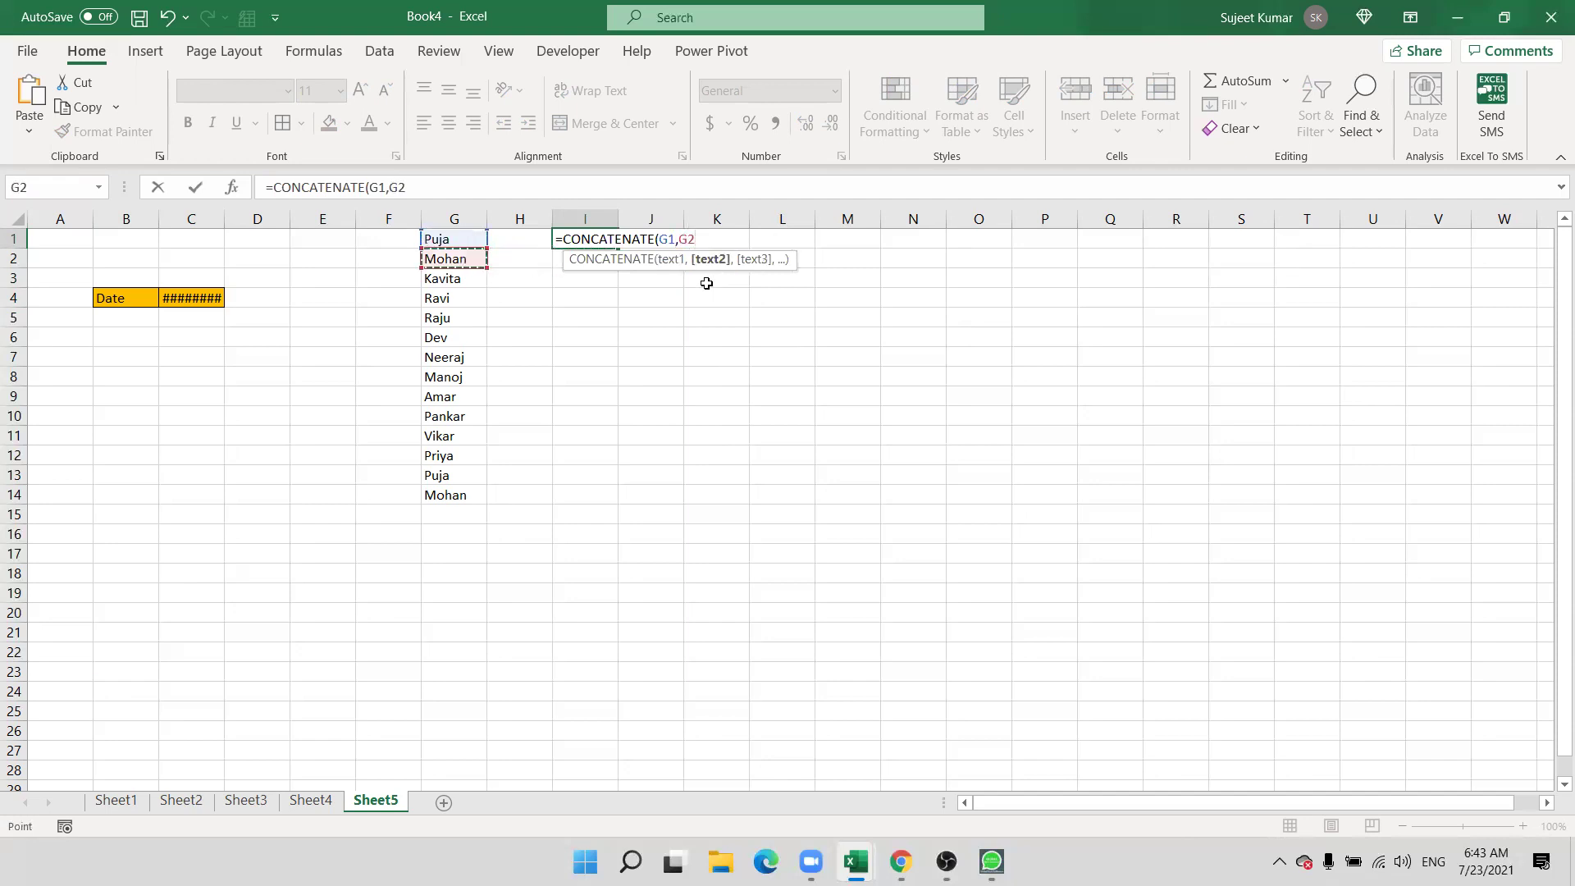
pyautogui.write(',')
pyautogui.press('Down')
pyautogui.press('Left')
pyautogui.press('Left')
pyautogui.press('Left')
pyautogui.press('Down')
pyautogui.press('Right')
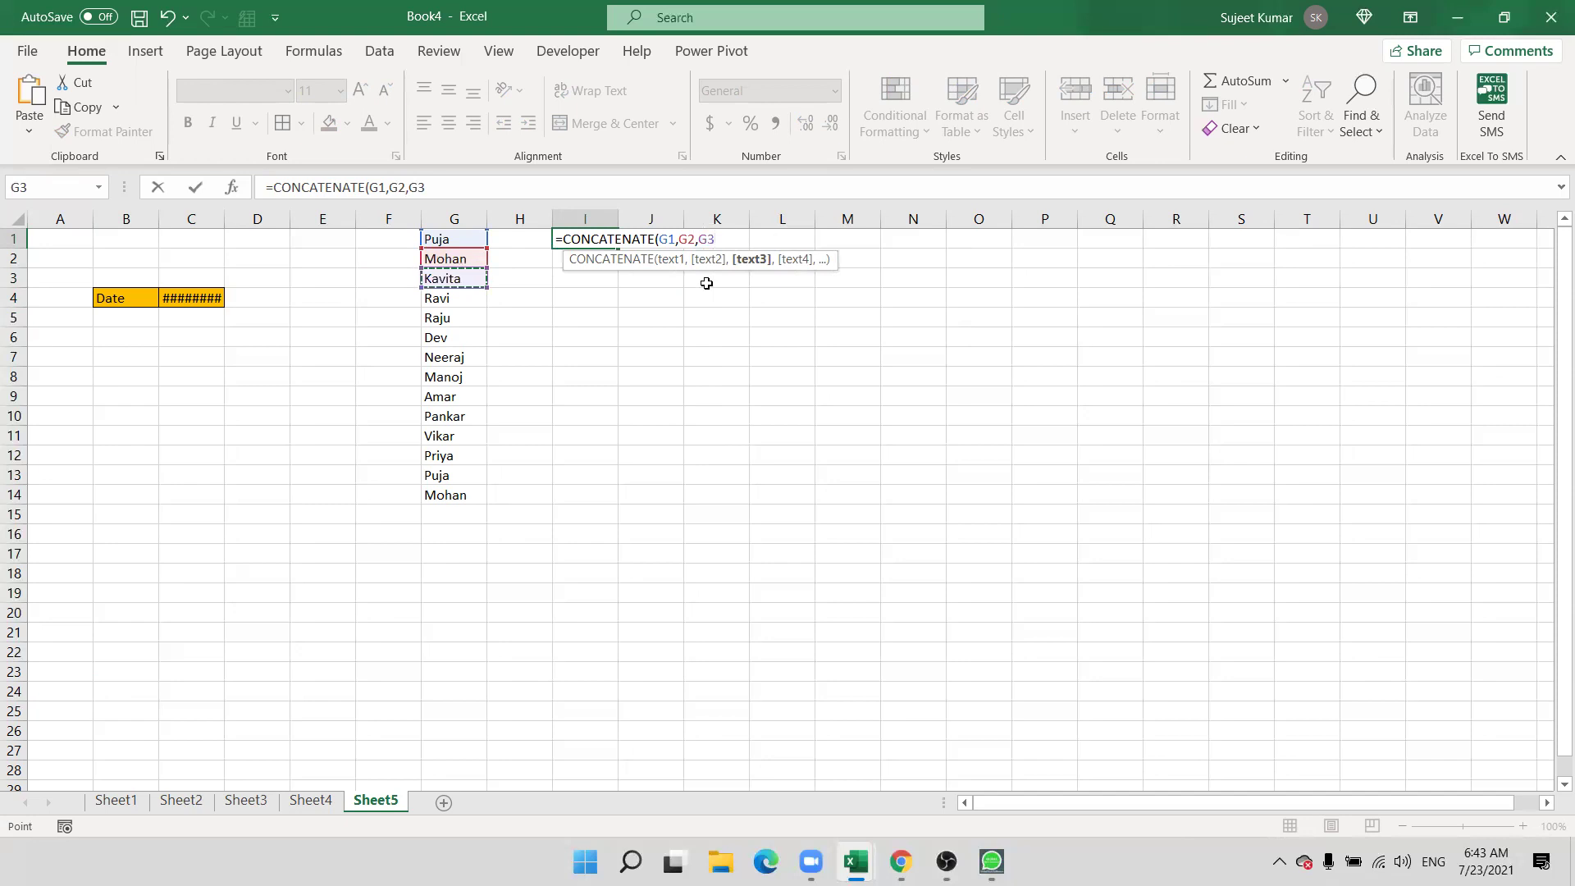
pyautogui.press('Escape')
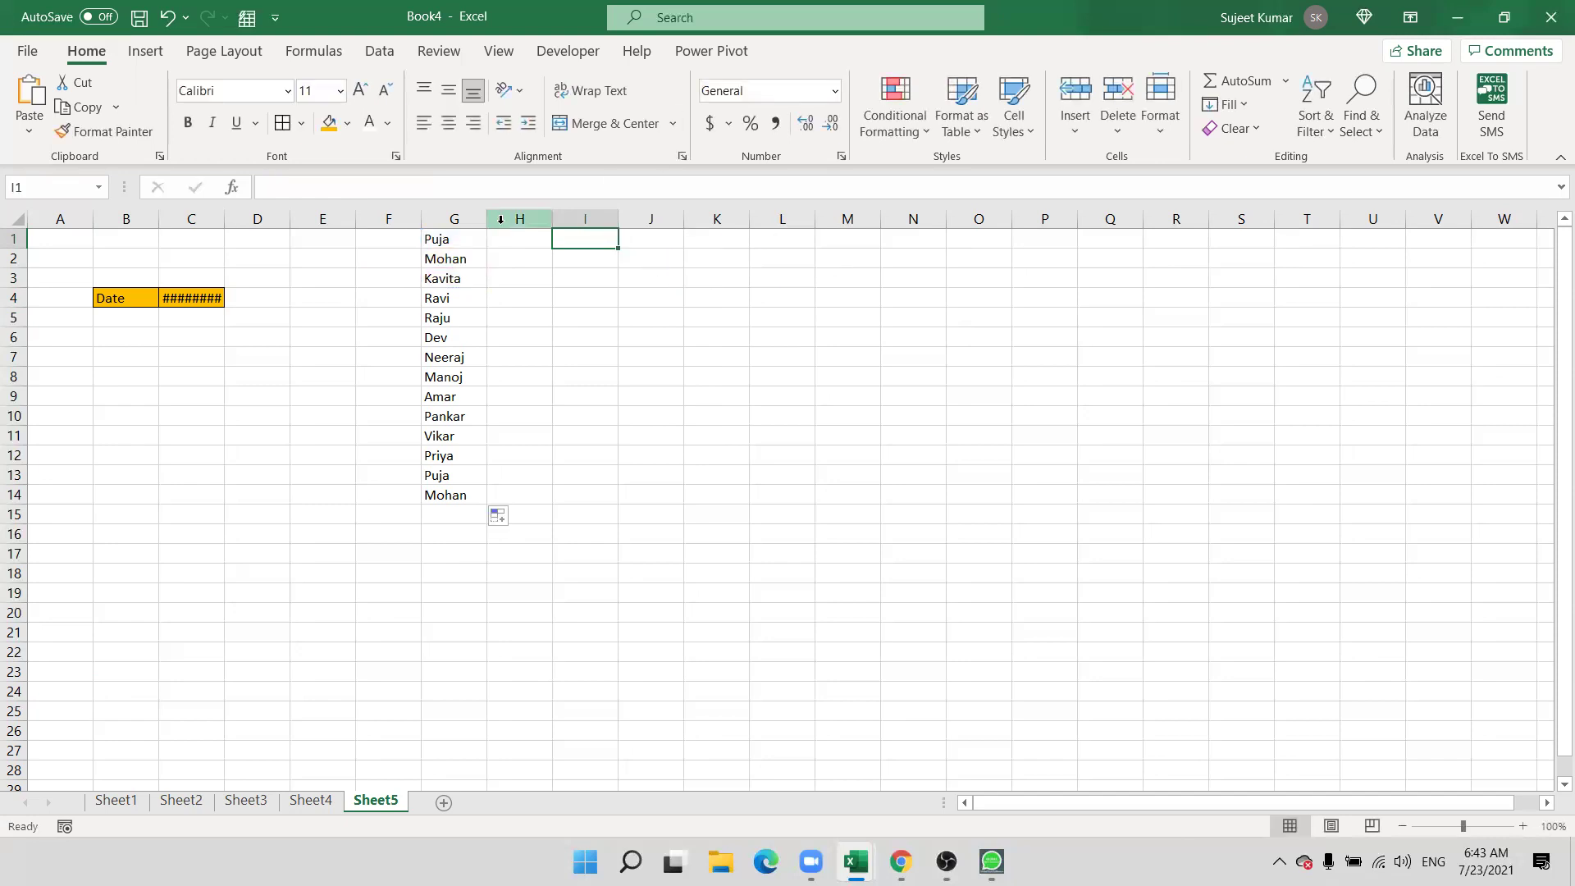
# - Widen column G and use Fill Justify to merge the names in G1:G14 into a single line
pyautogui.moveTo(488, 219); pyautogui.dragTo(1072, 236)
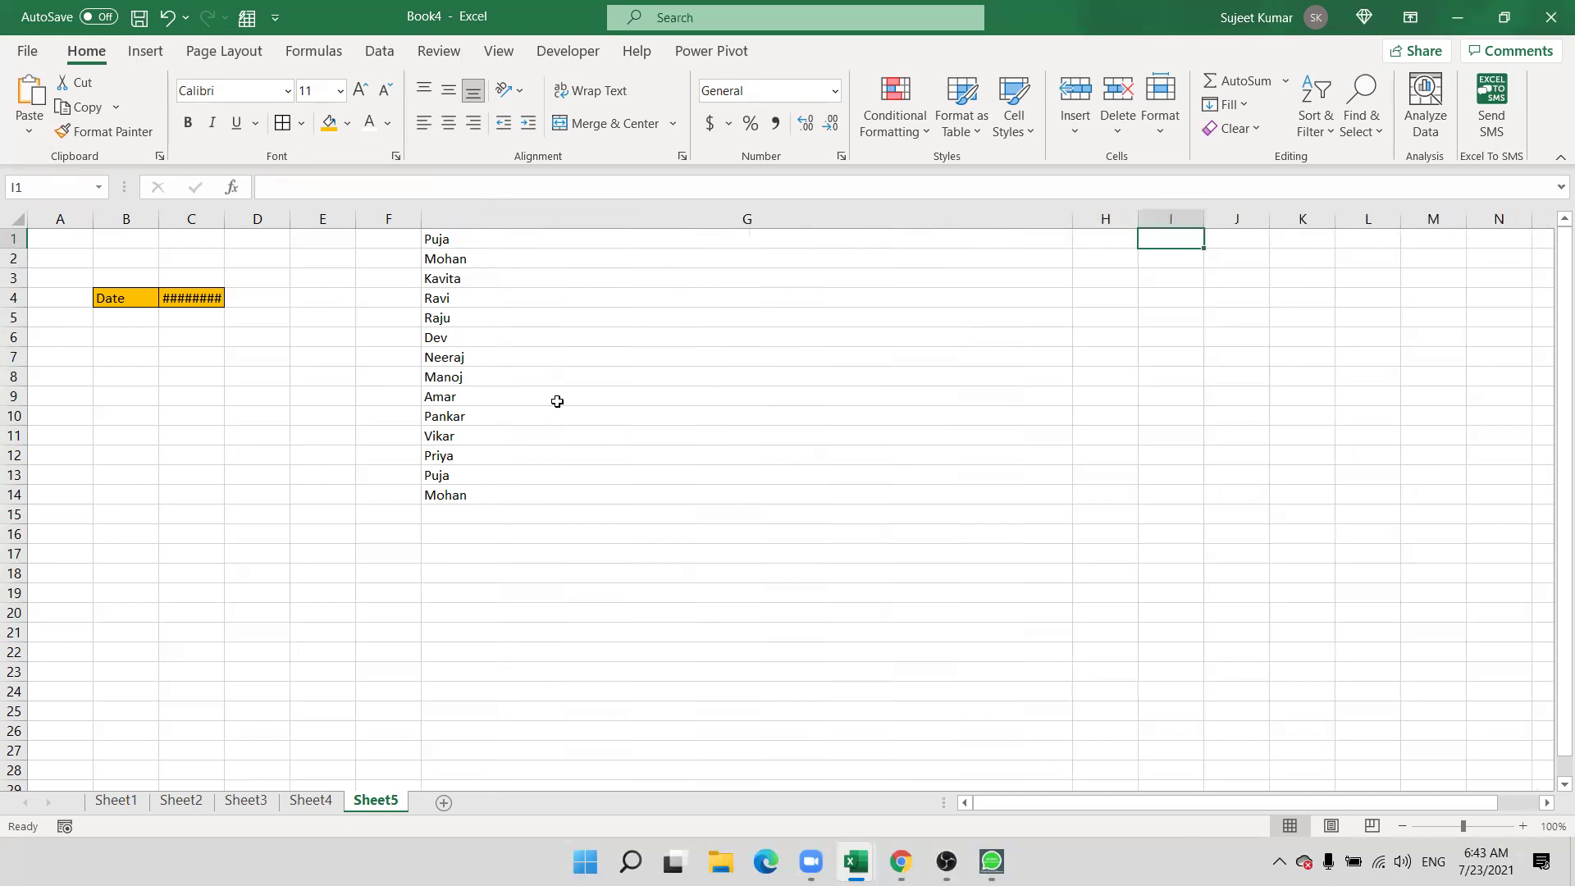
pyautogui.moveTo(480, 492); pyautogui.dragTo(492, 238)
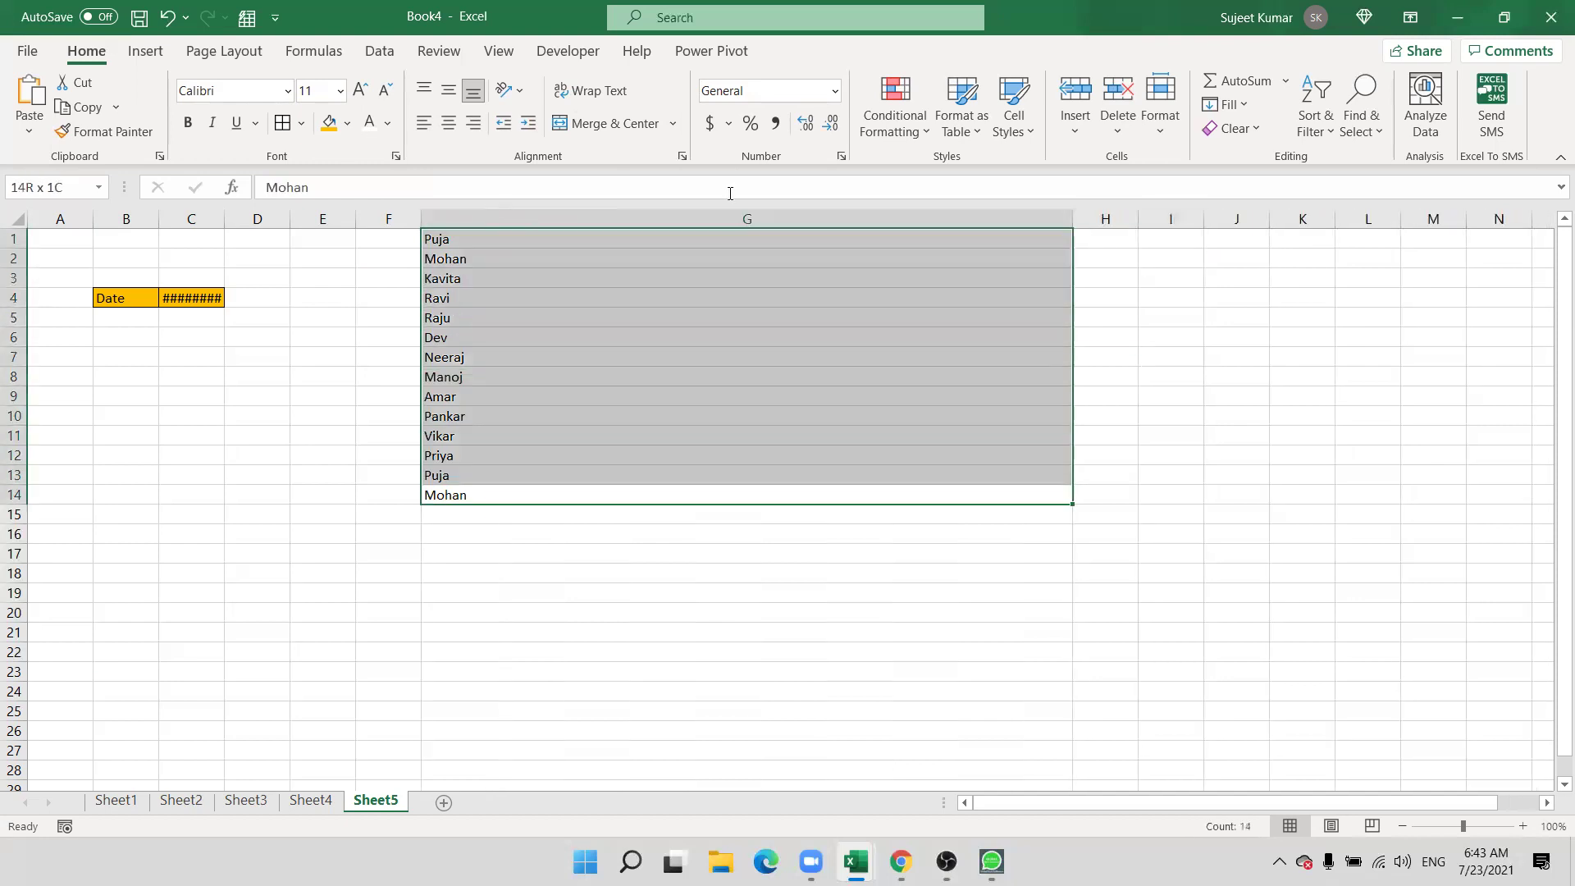
pyautogui.click(1226, 104)
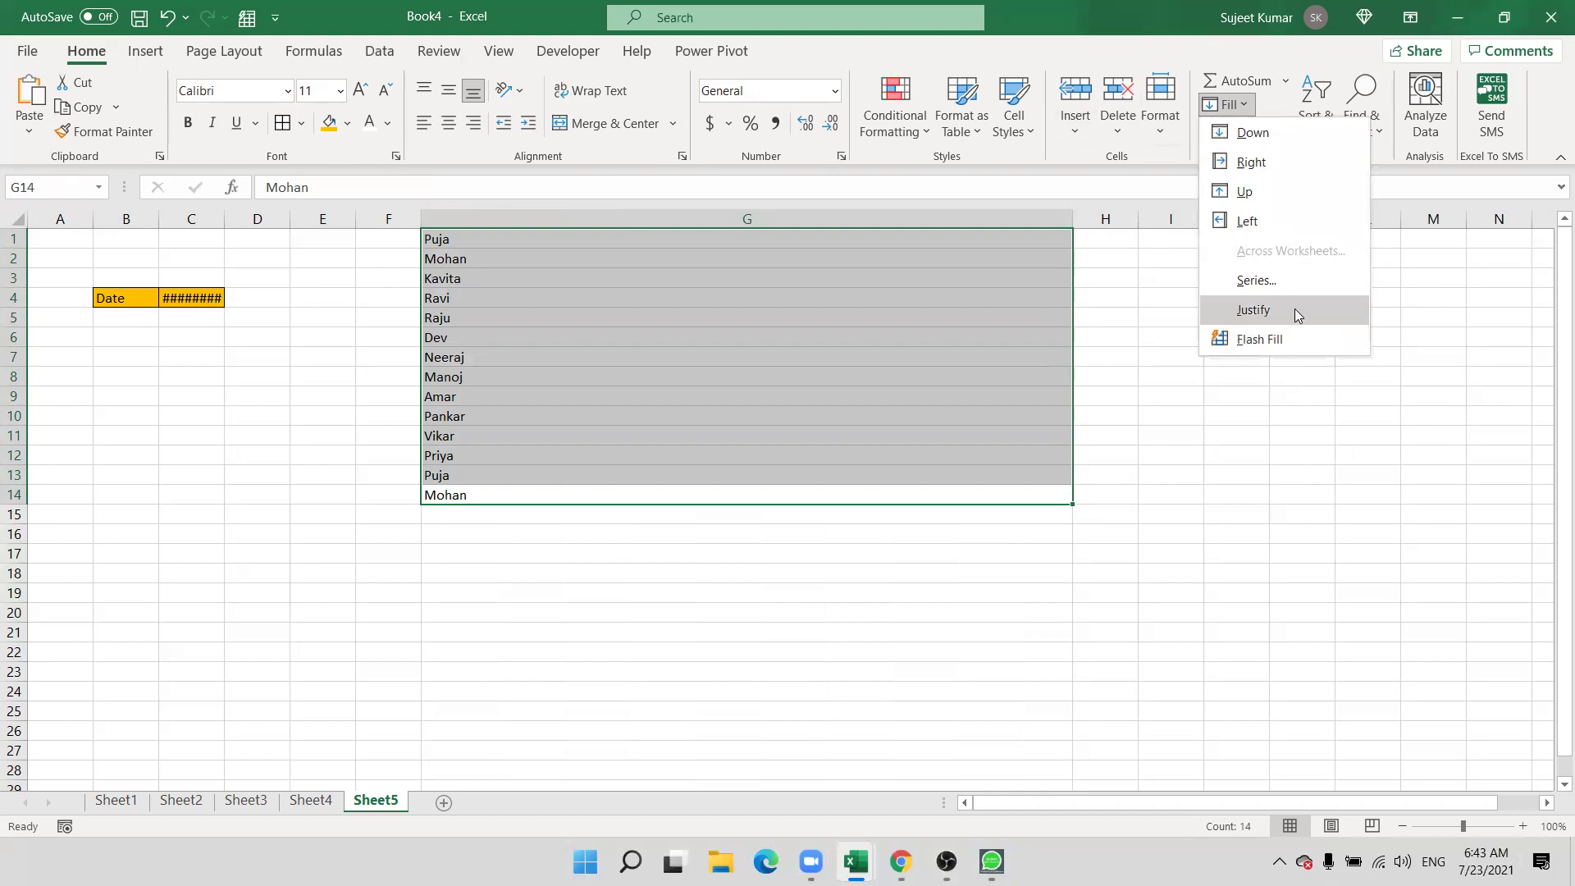
pyautogui.click(1294, 309)
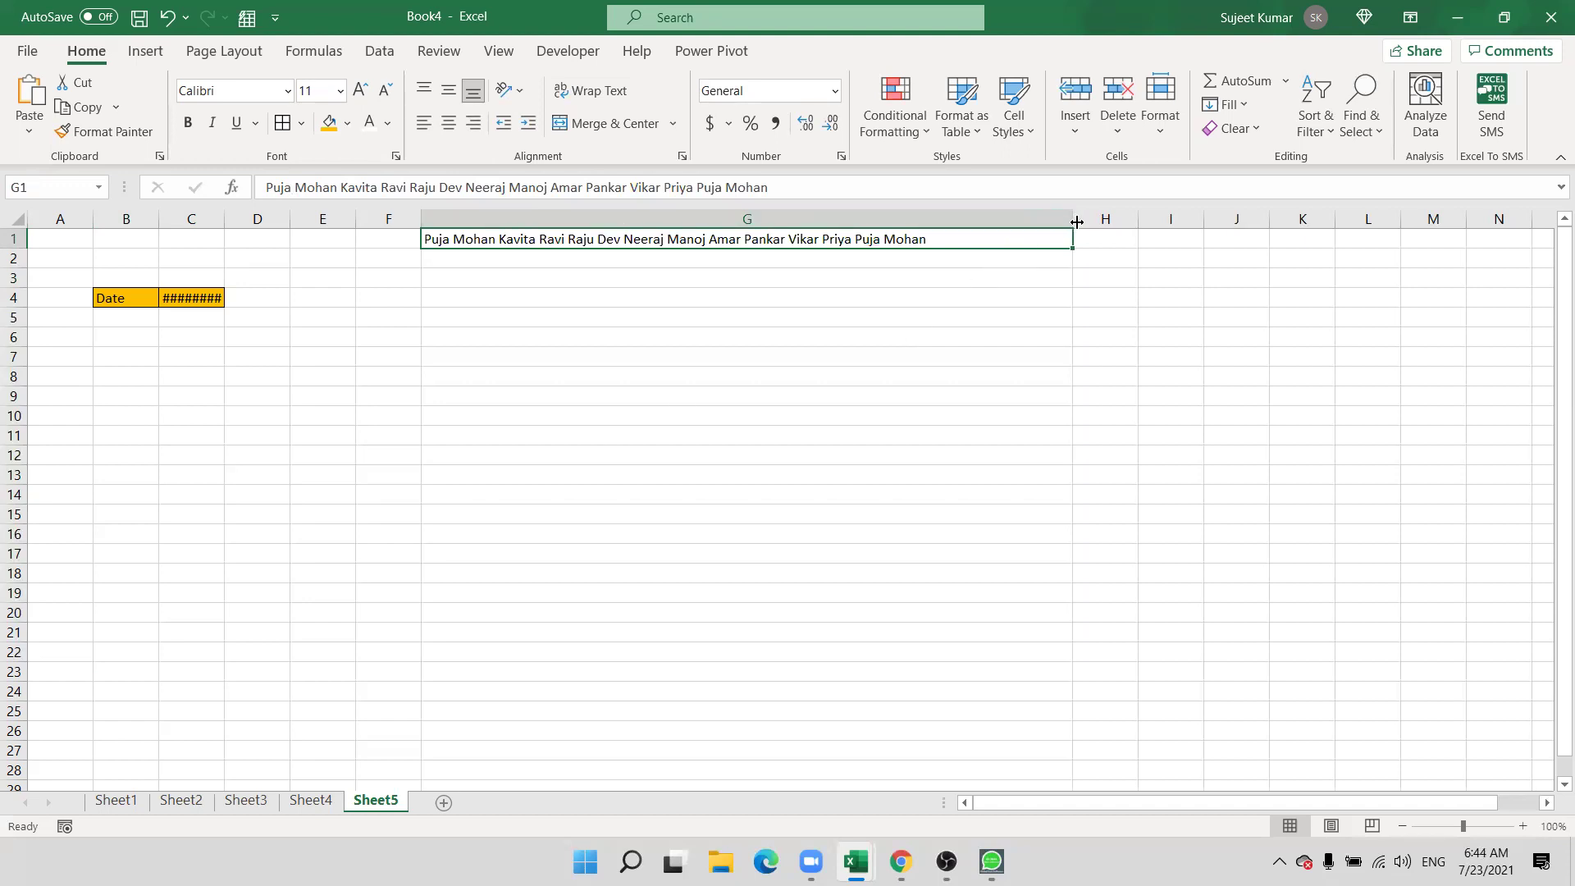
# - Undo the justify, narrow column G, and justify the names in G1:G14 again to wrap over two rows
pyautogui.hotkey('ctrl', 'z')
pyautogui.moveTo(1077, 221); pyautogui.dragTo(823, 218)
pyautogui.click(1245, 111)
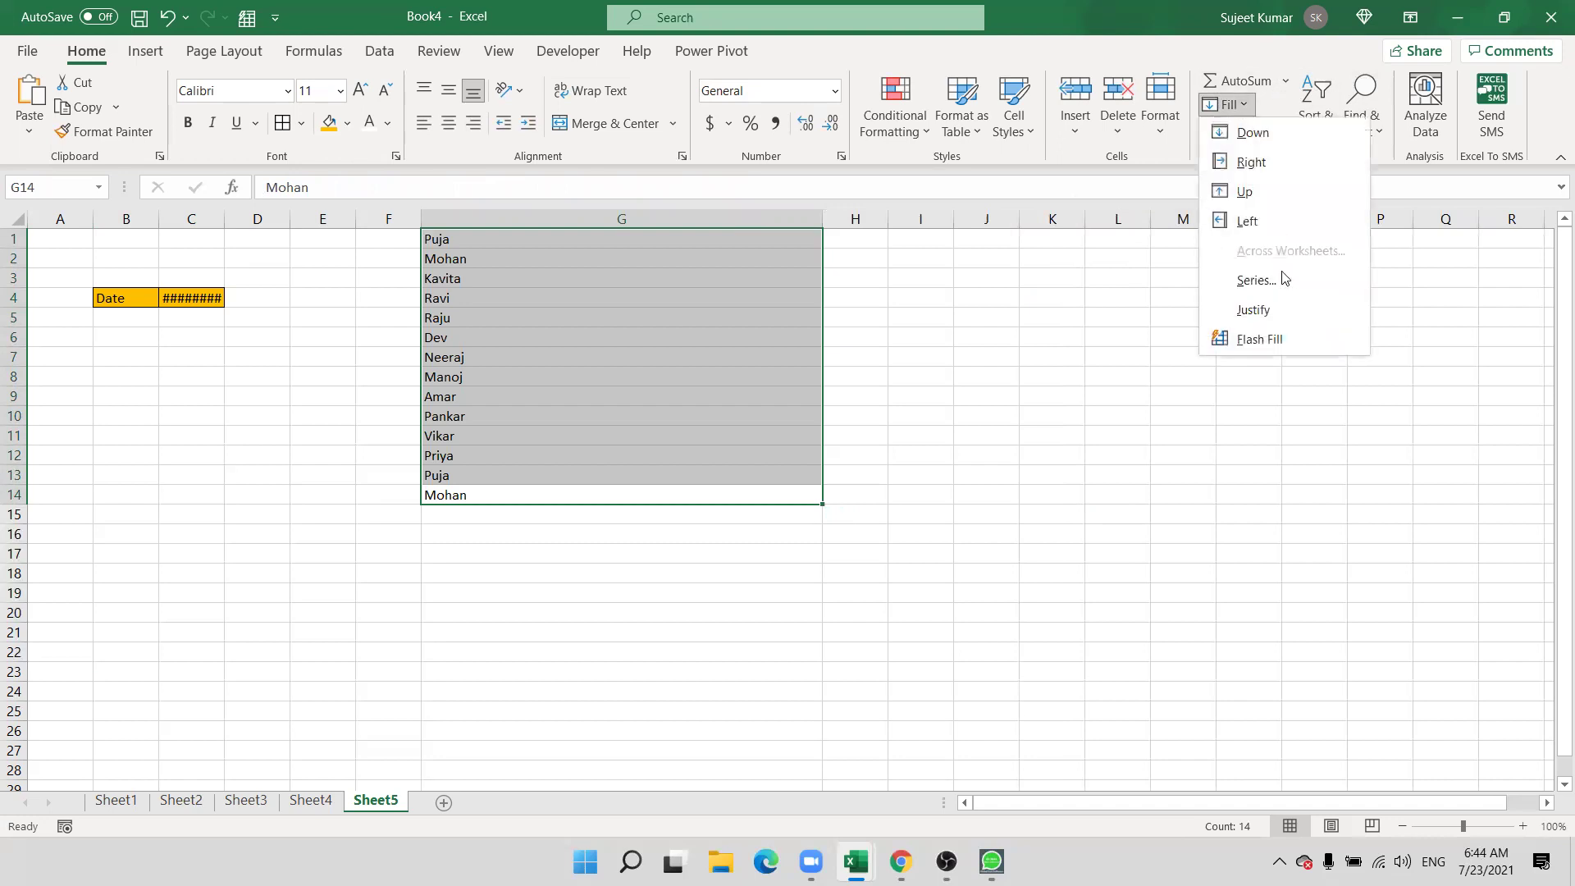
pyautogui.click(1291, 314)
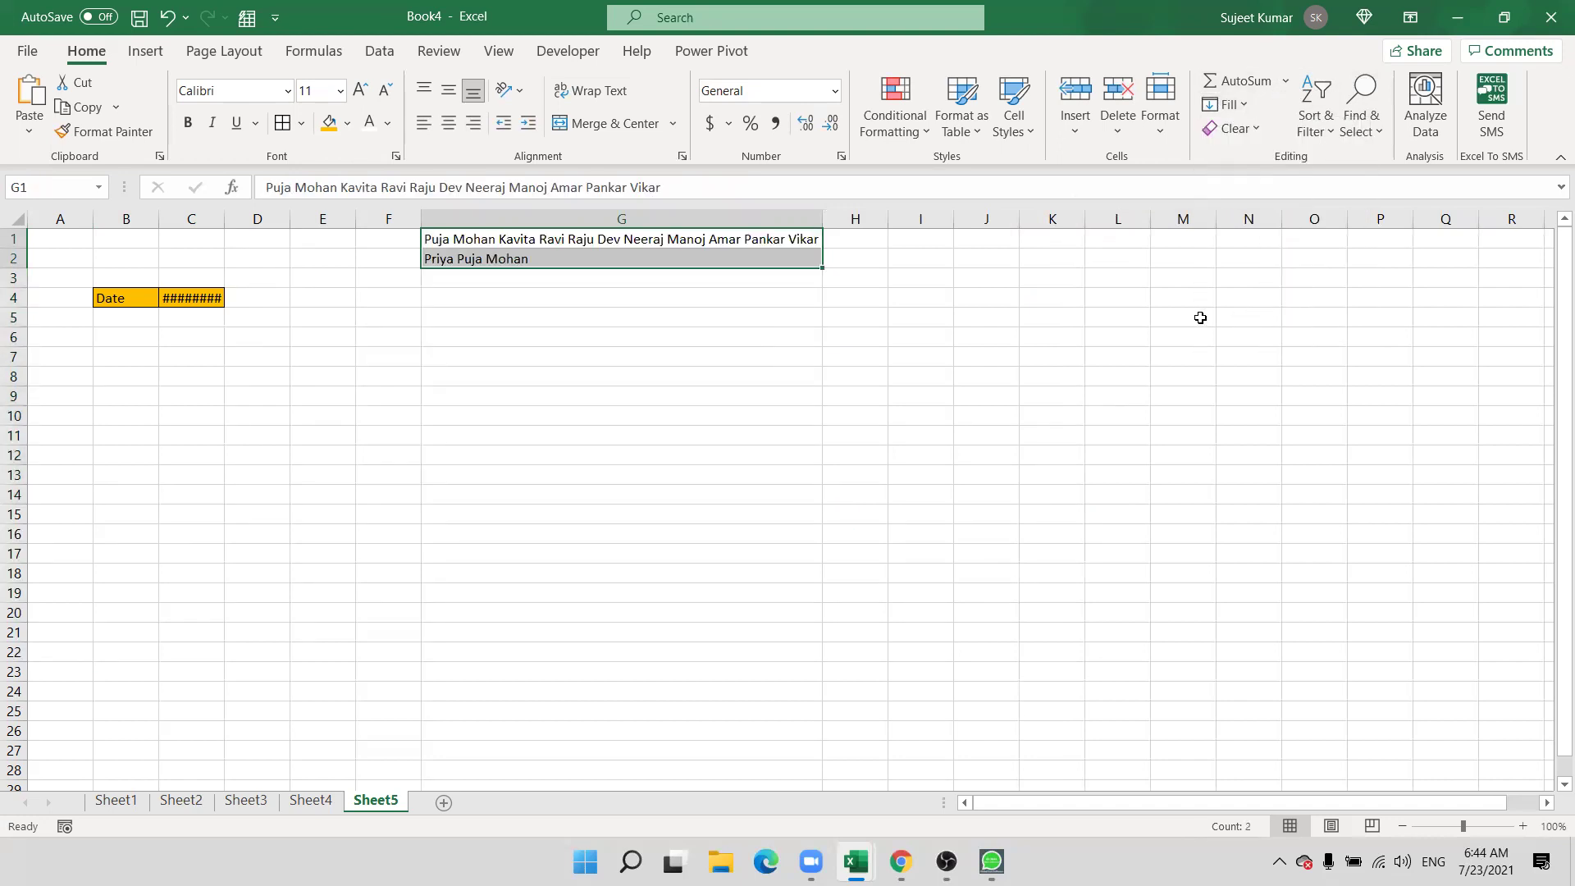
# - Undo the two-row justify, widen column G again, and justify the names in G1:G14 into cell G1
pyautogui.hotkey('ctrl', 'z')
pyautogui.moveTo(828, 220); pyautogui.dragTo(1051, 219)
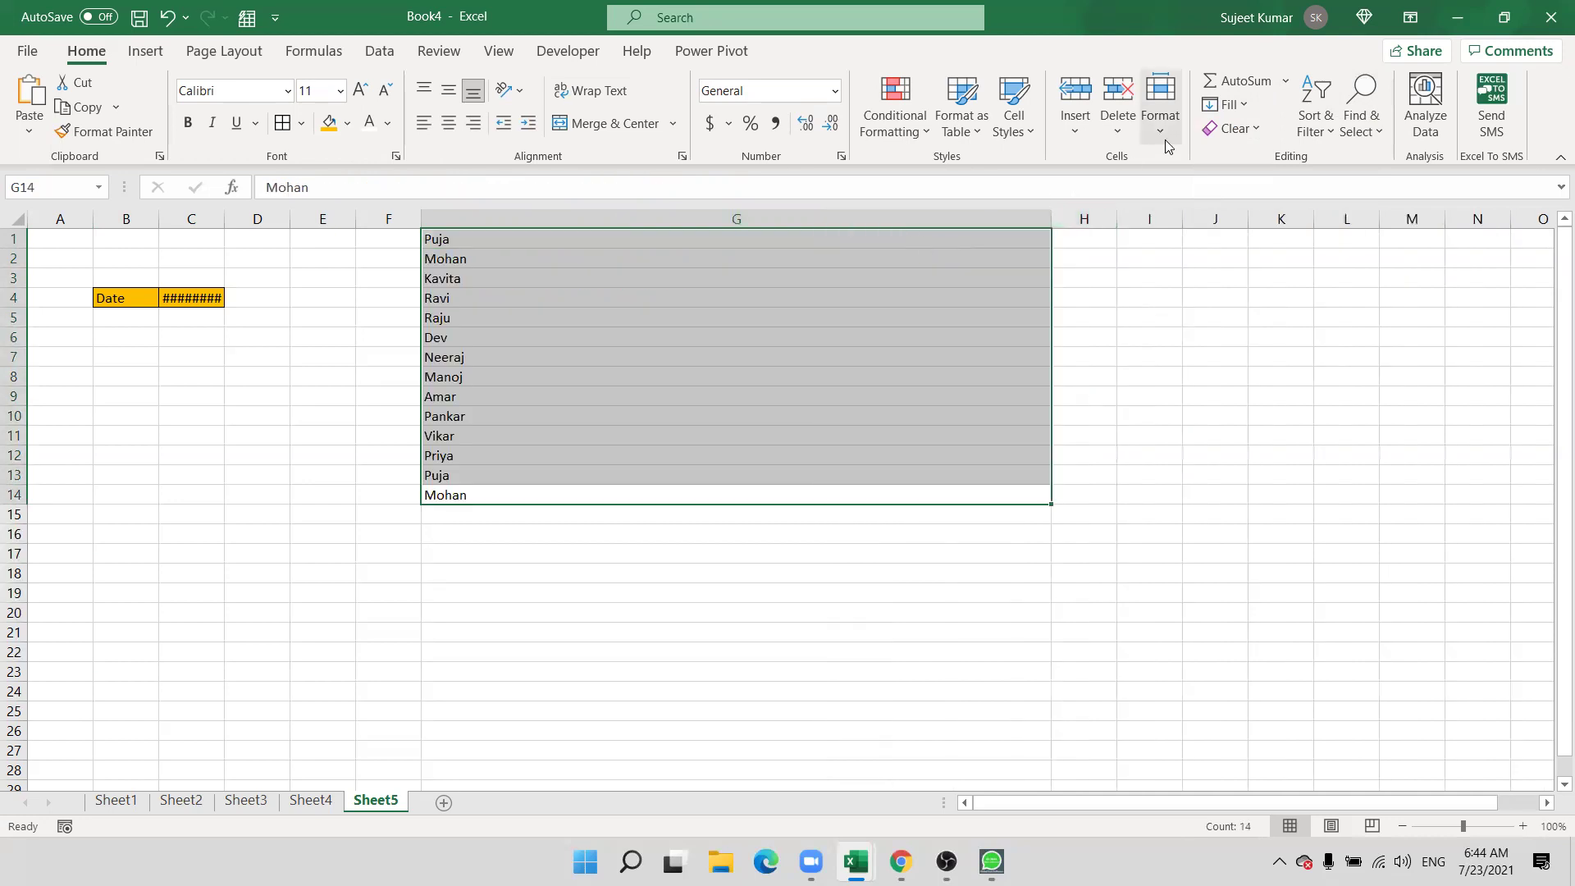
pyautogui.click(1235, 106)
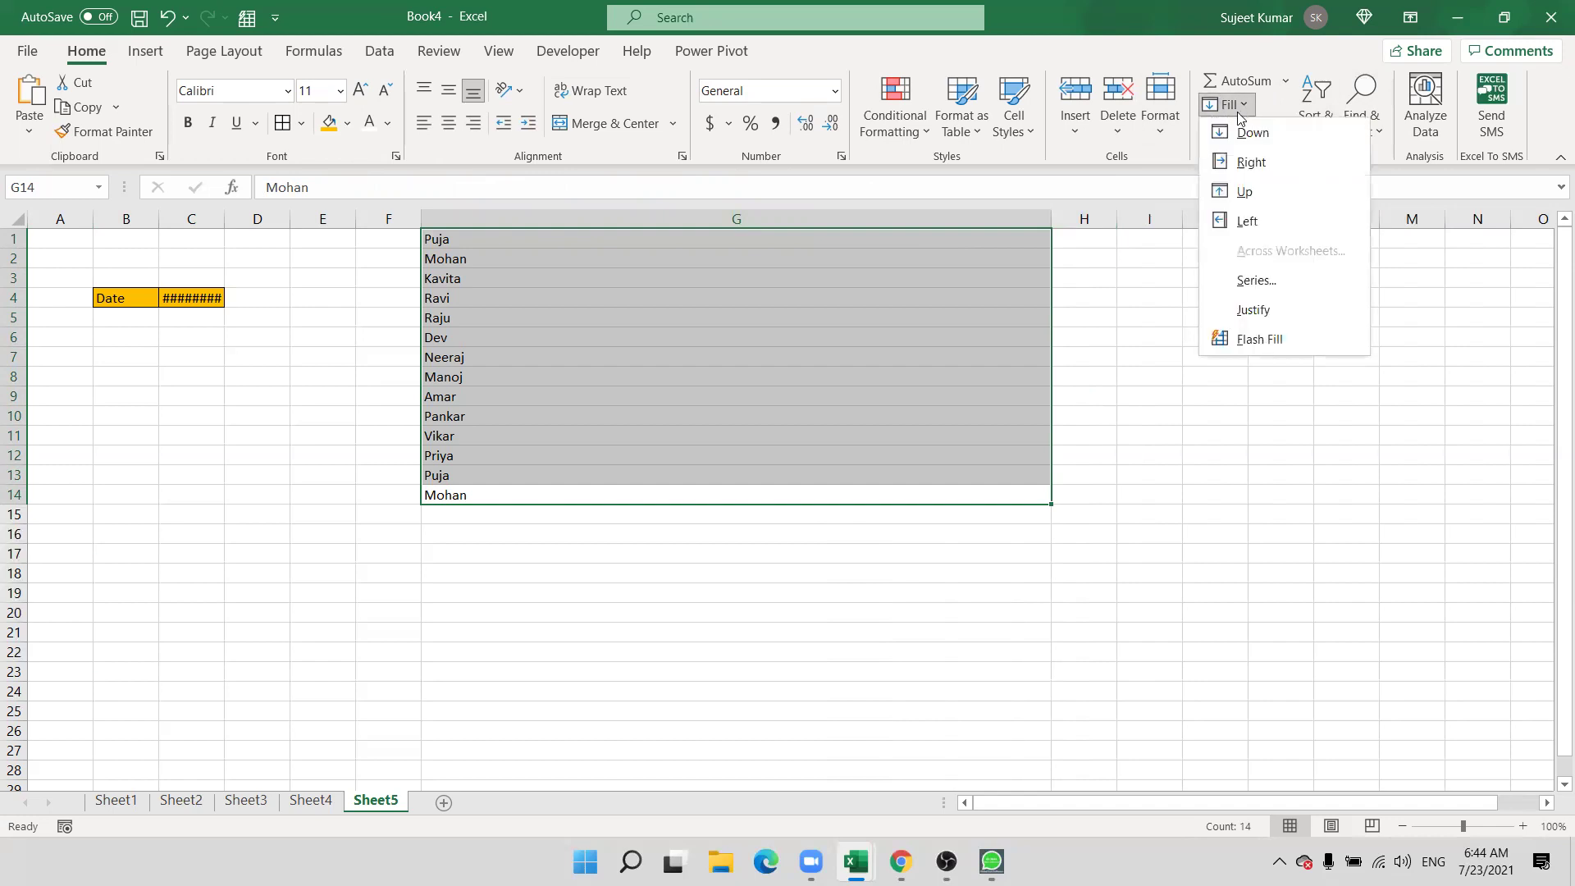
pyautogui.click(1270, 315)
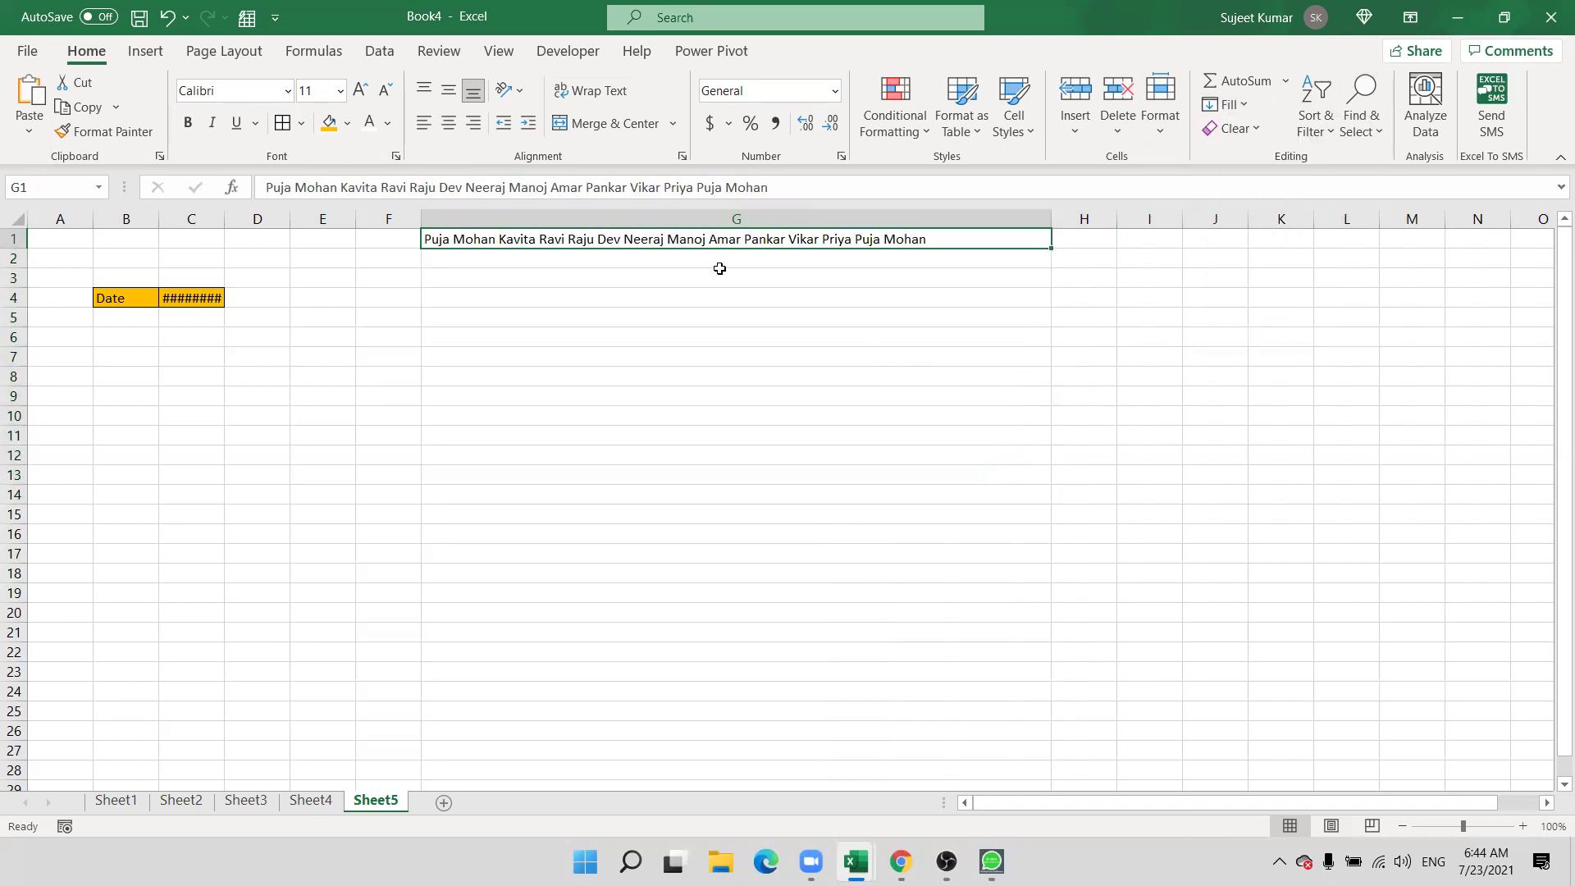
# - Replace all spaces between the names in cell G1 with commas
pyautogui.hotkey('ctrl', 'h')
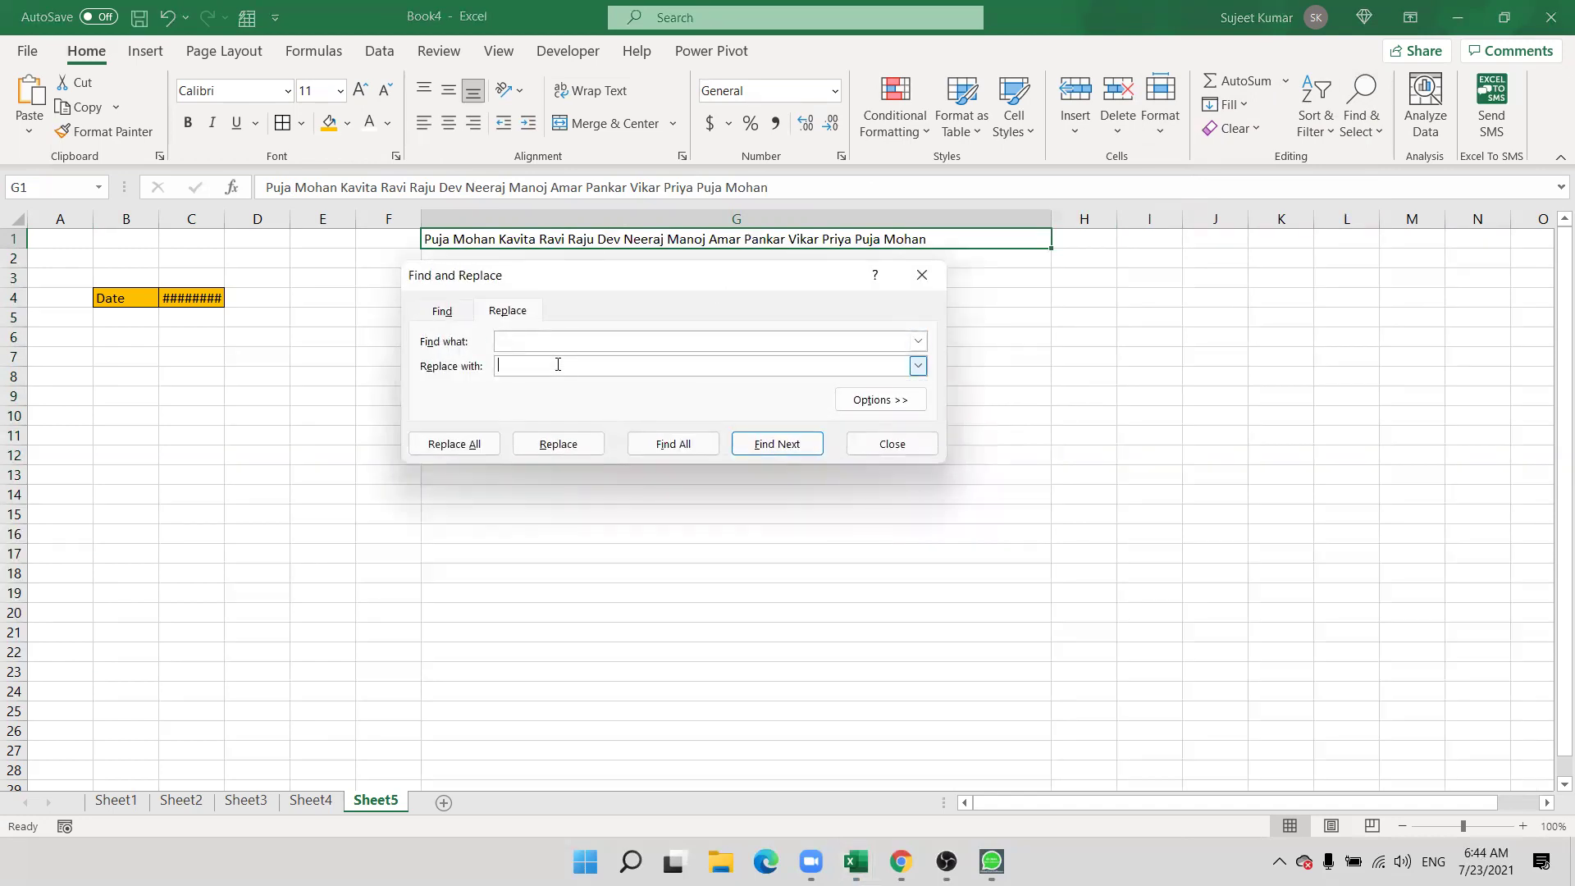
pyautogui.click(474, 445)
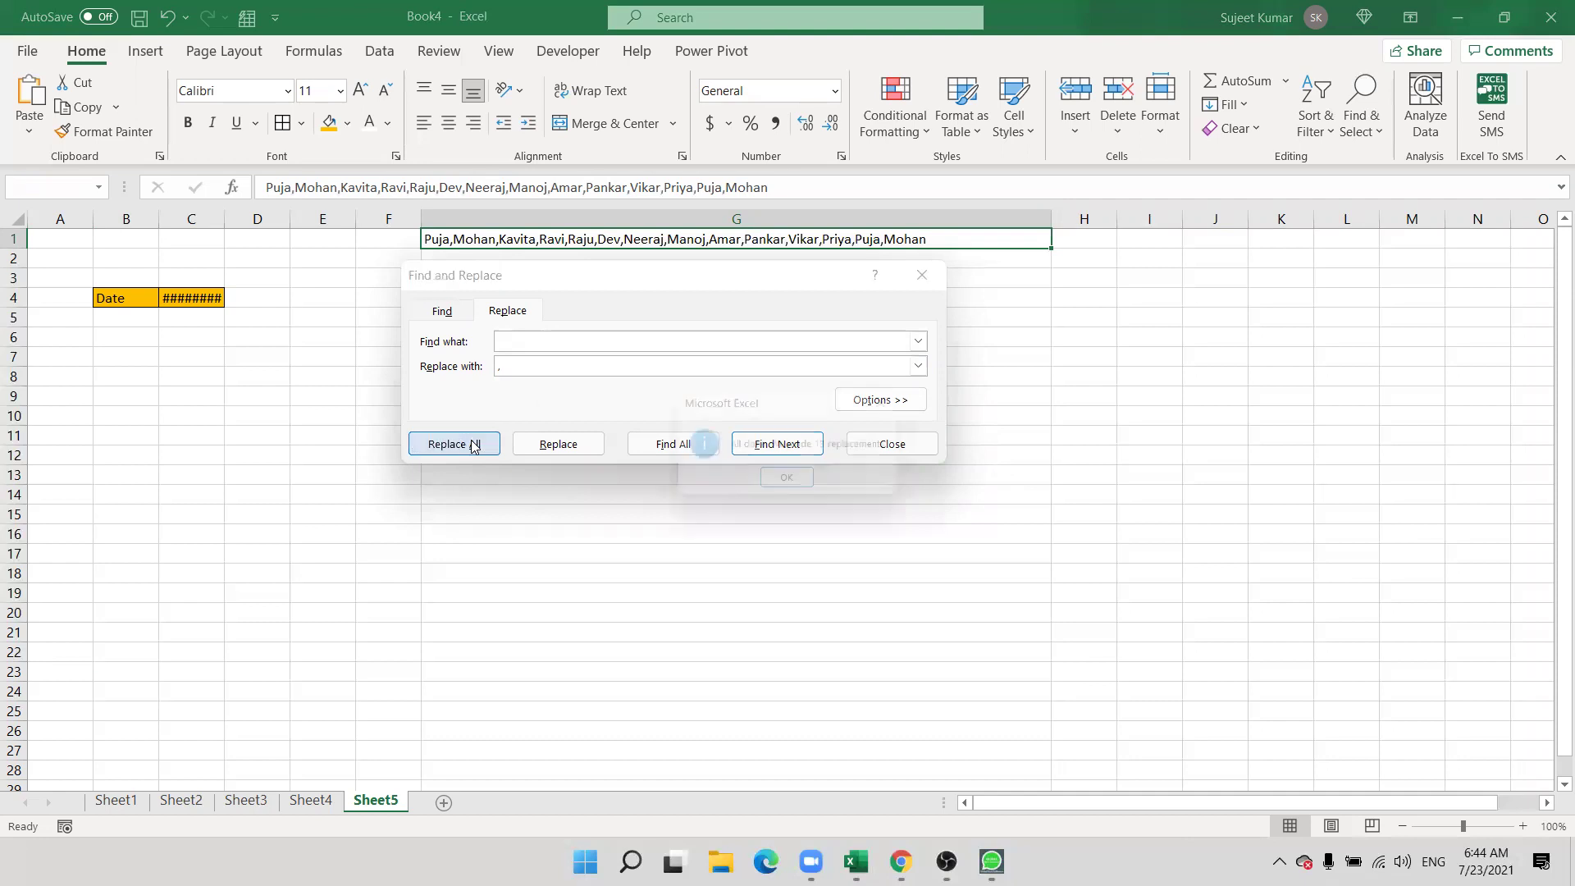
pyautogui.click(792, 485)
pyautogui.click(899, 447)
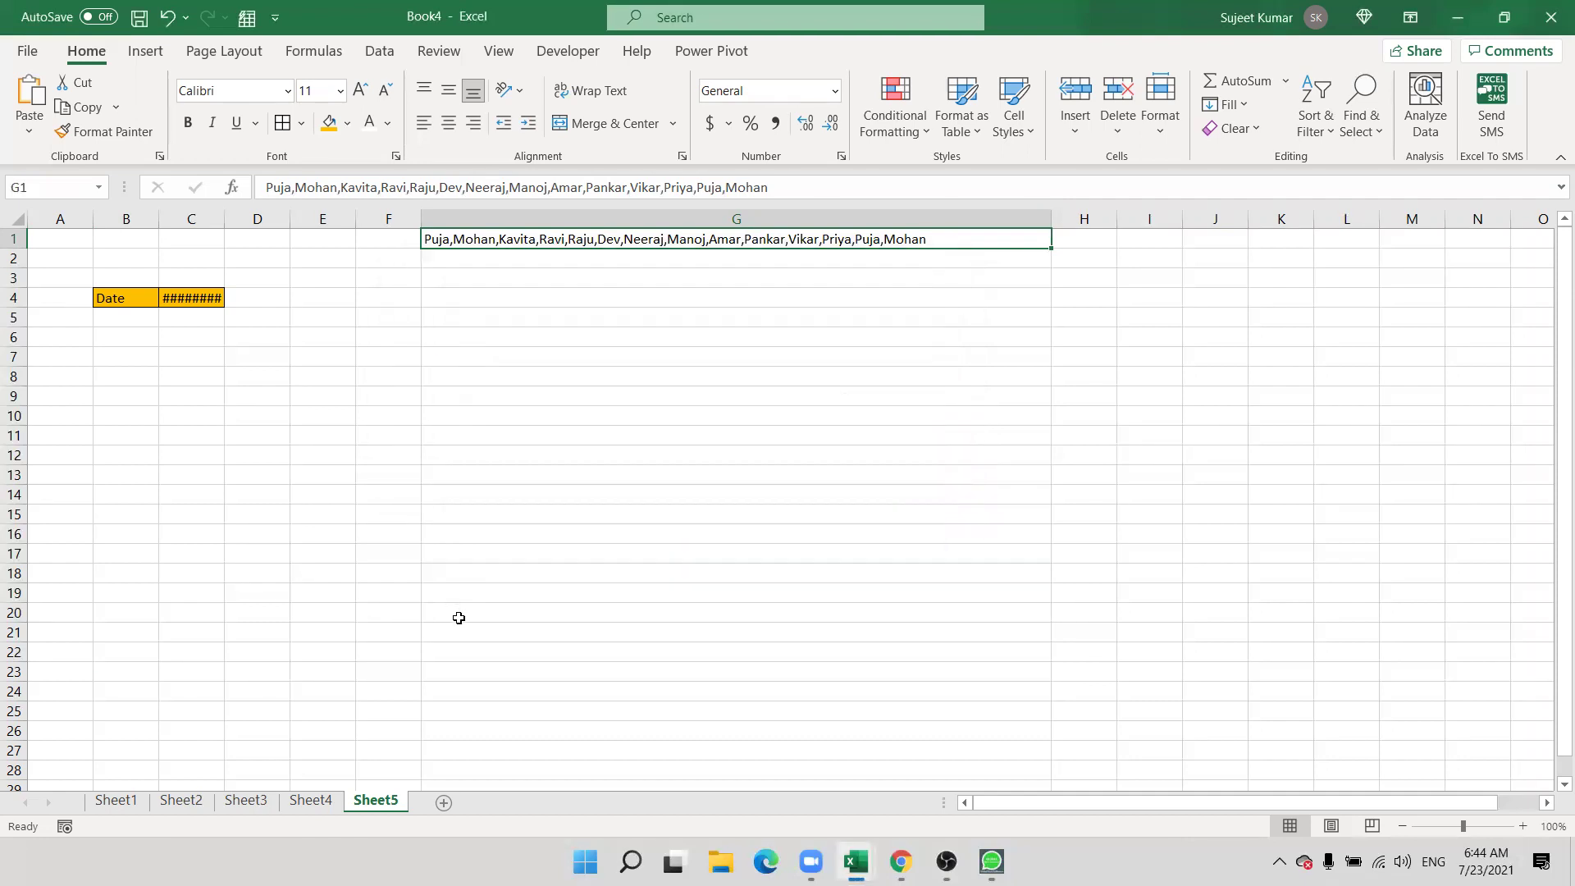
# - Undo the comma replacement and the justify, and redo the justify of the names in column G
pyautogui.hotkey('ctrl', 'z')
pyautogui.hotkey('ctrl', 'z')
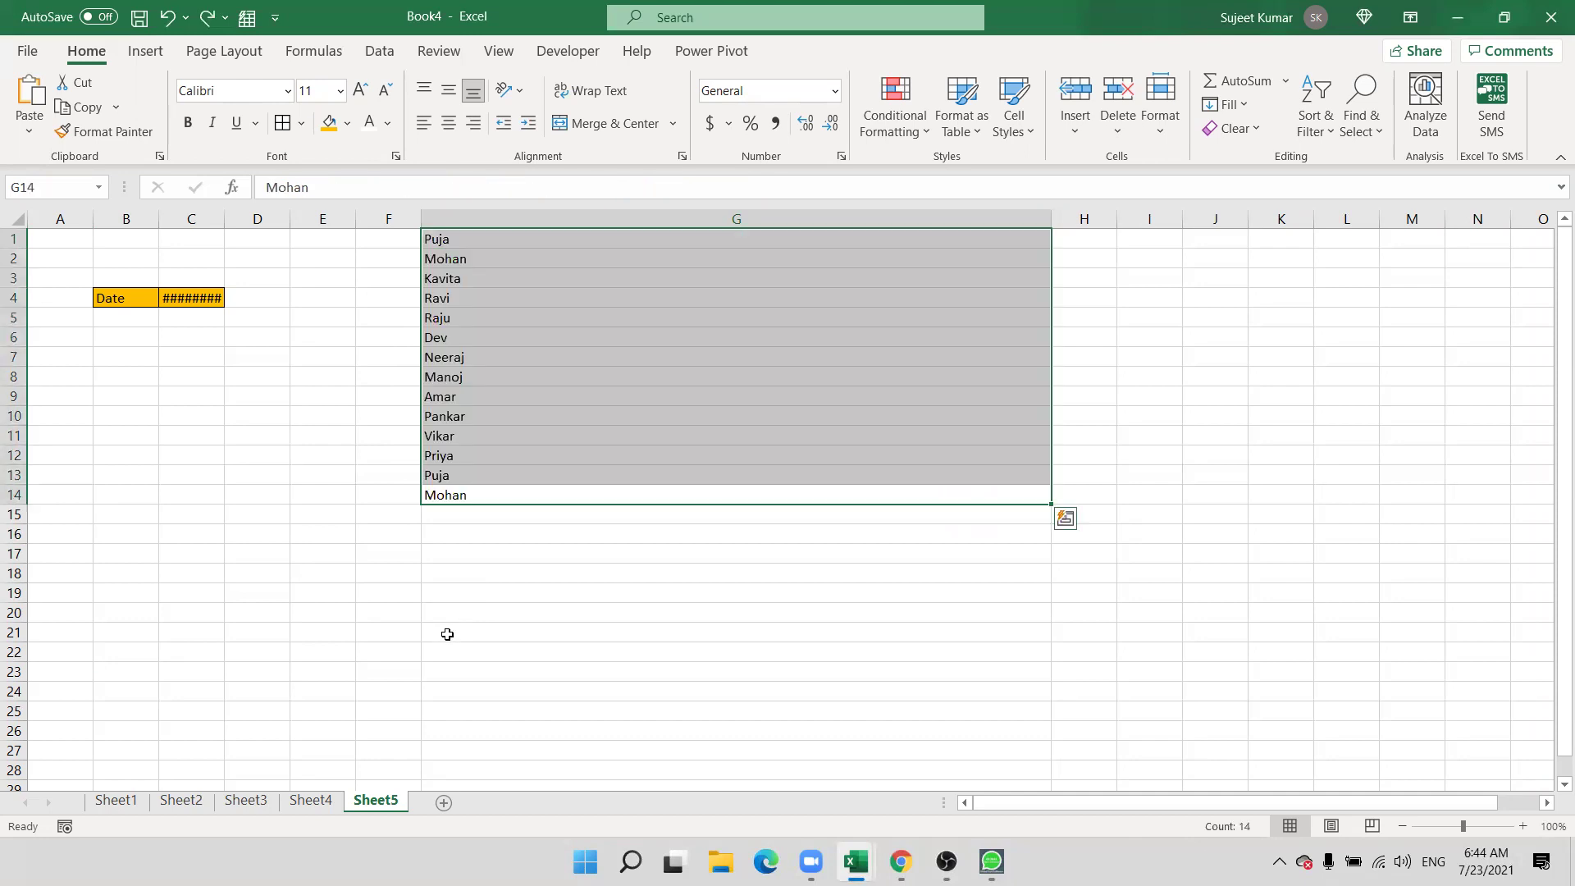
pyautogui.hotkey('ctrl', 'y')
pyautogui.click(558, 421)
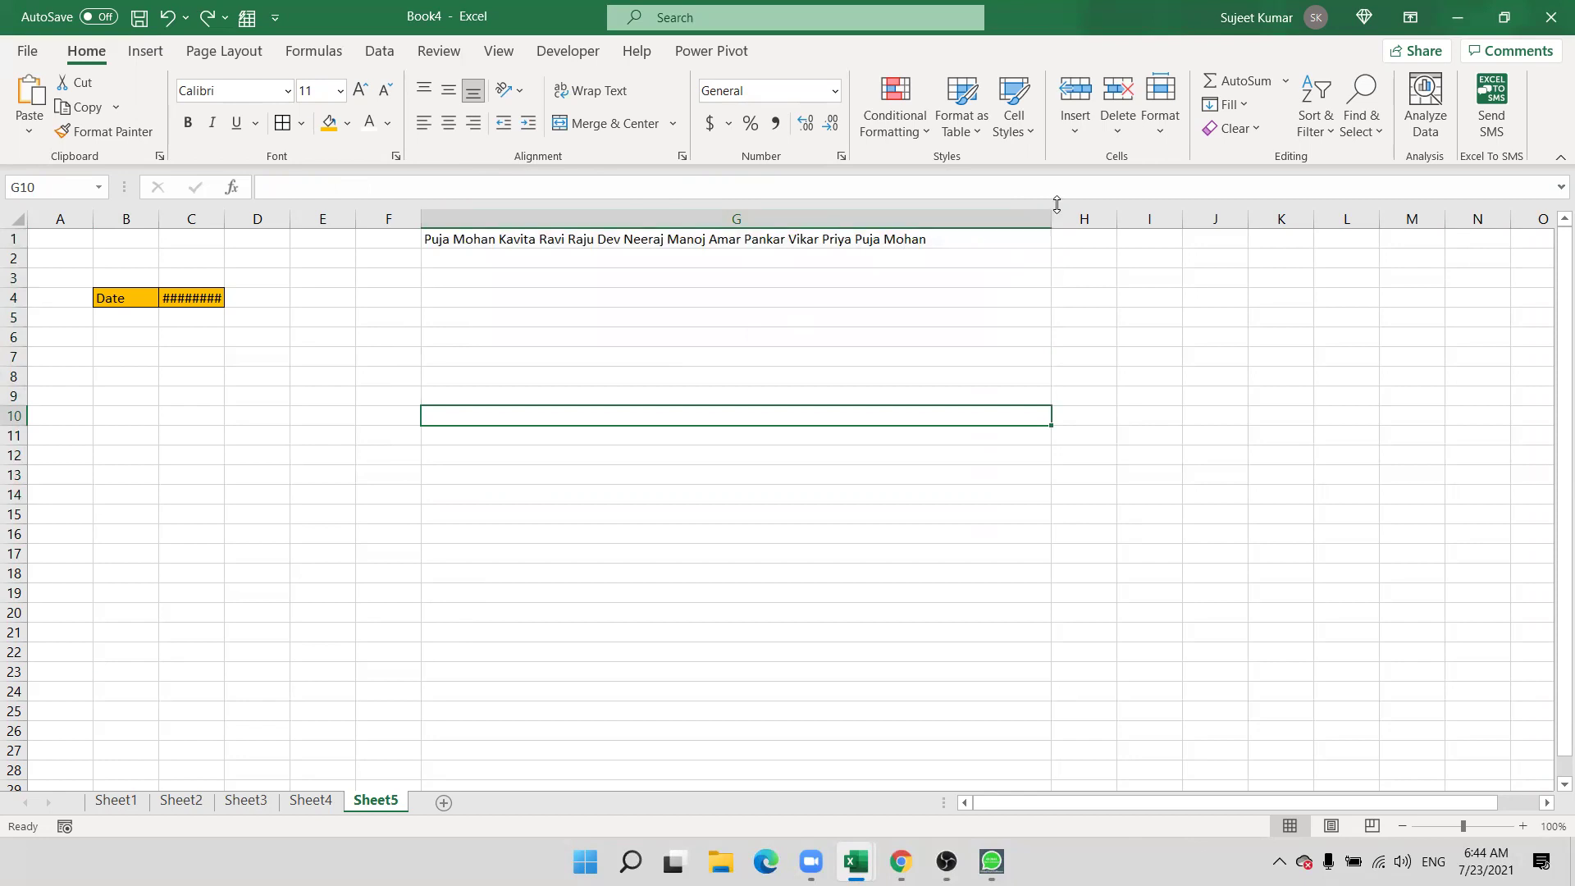
# - Narrow column G, justify the combined text in G1 back into one name per row, extending below the selection, and widen the column slightly
pyautogui.moveTo(1053, 217); pyautogui.dragTo(443, 301)
pyautogui.click(448, 244)
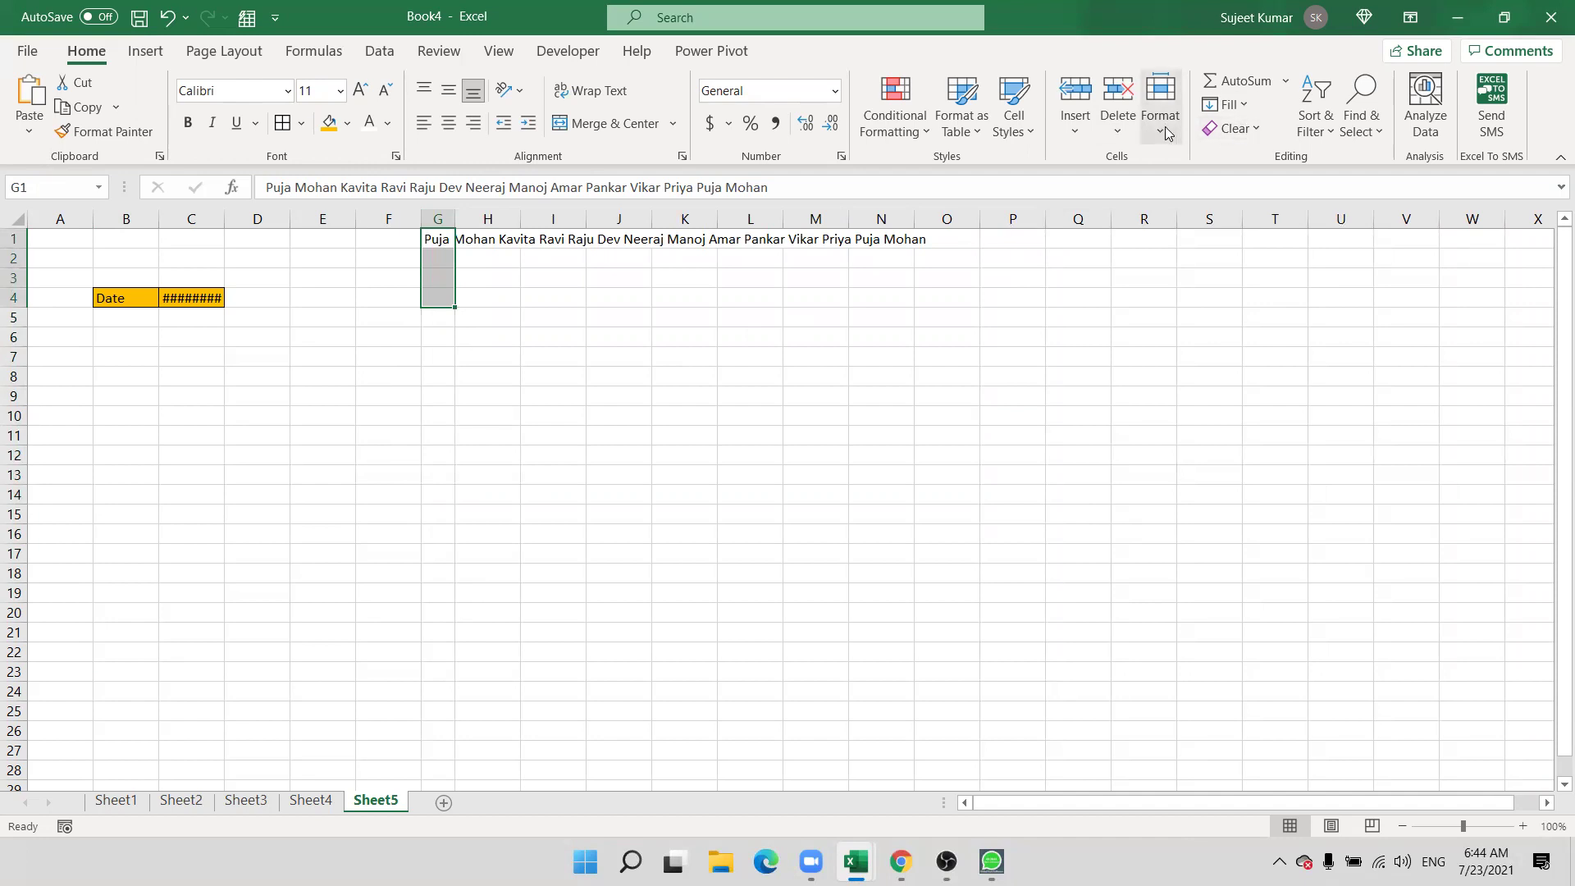
pyautogui.click(1227, 104)
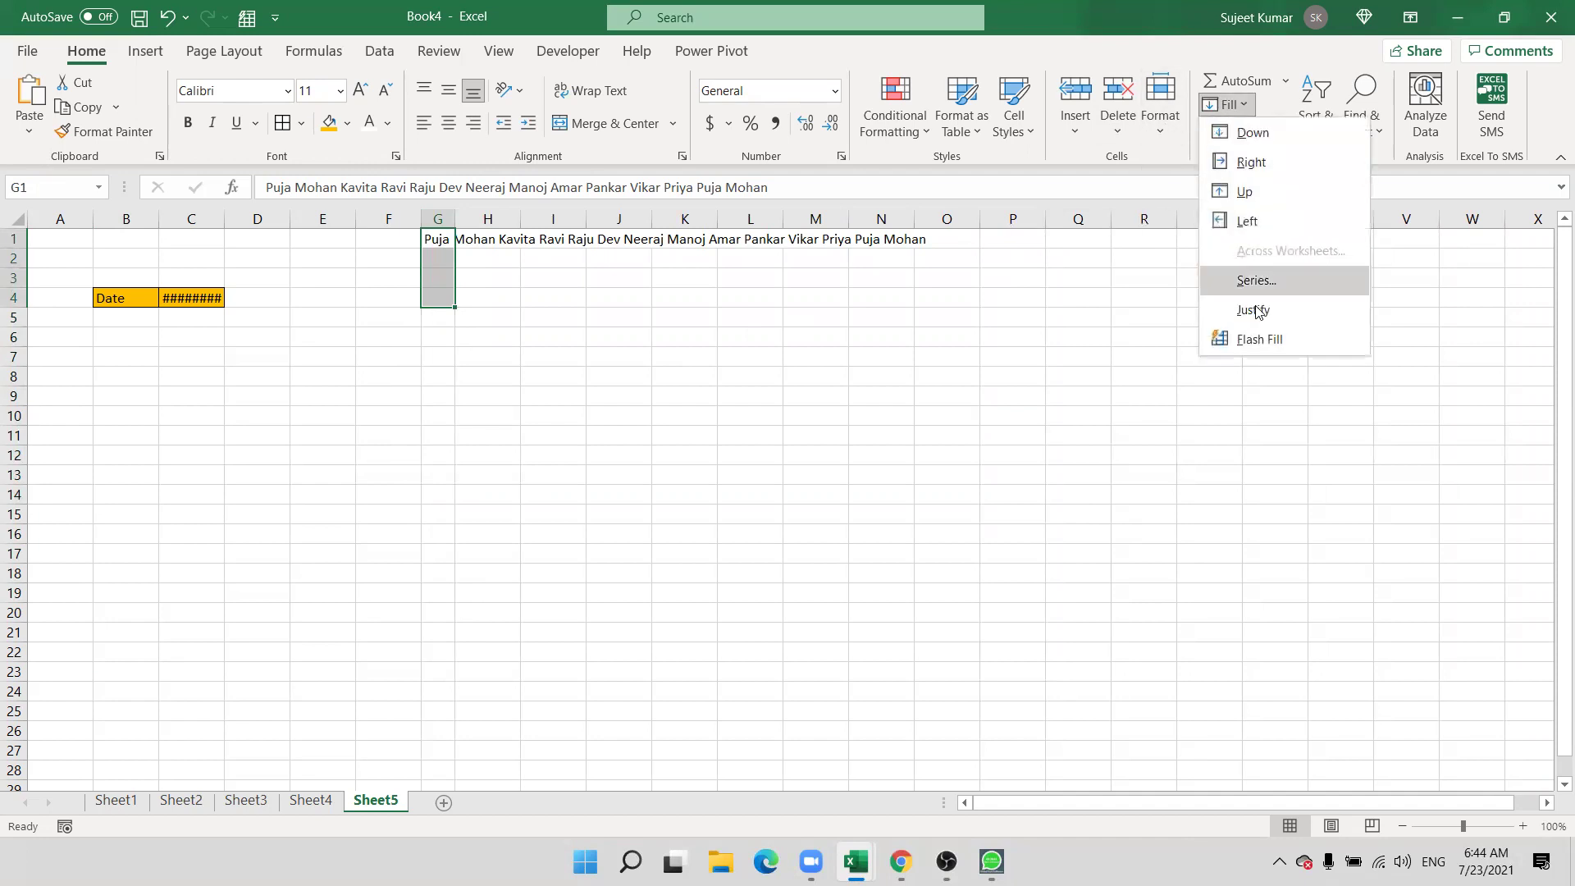
pyautogui.click(1254, 310)
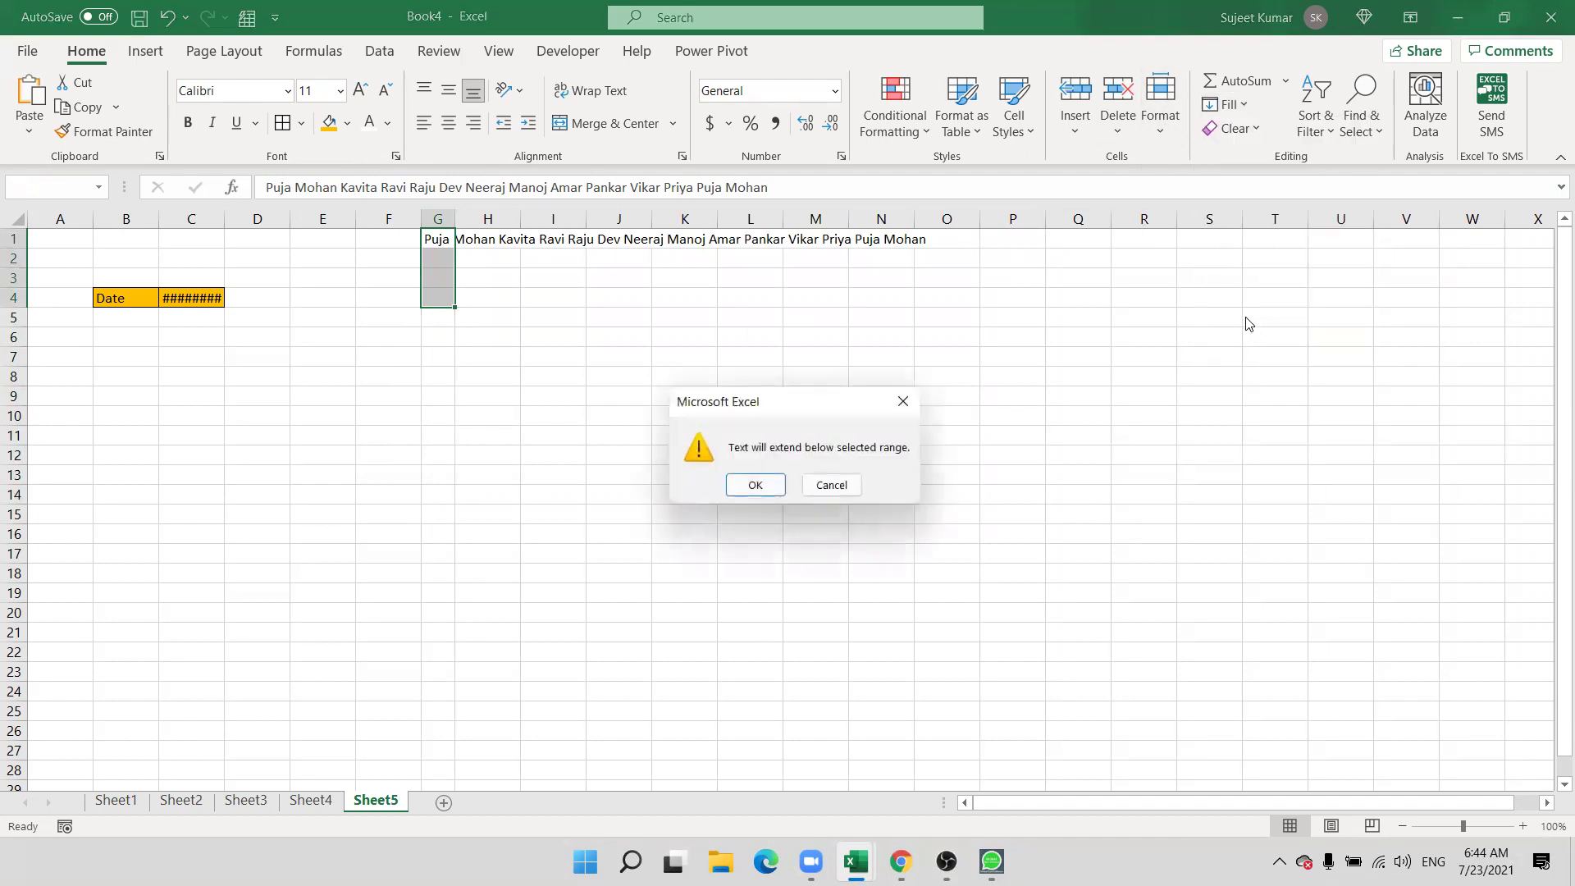
pyautogui.click(754, 485)
pyautogui.click(524, 331)
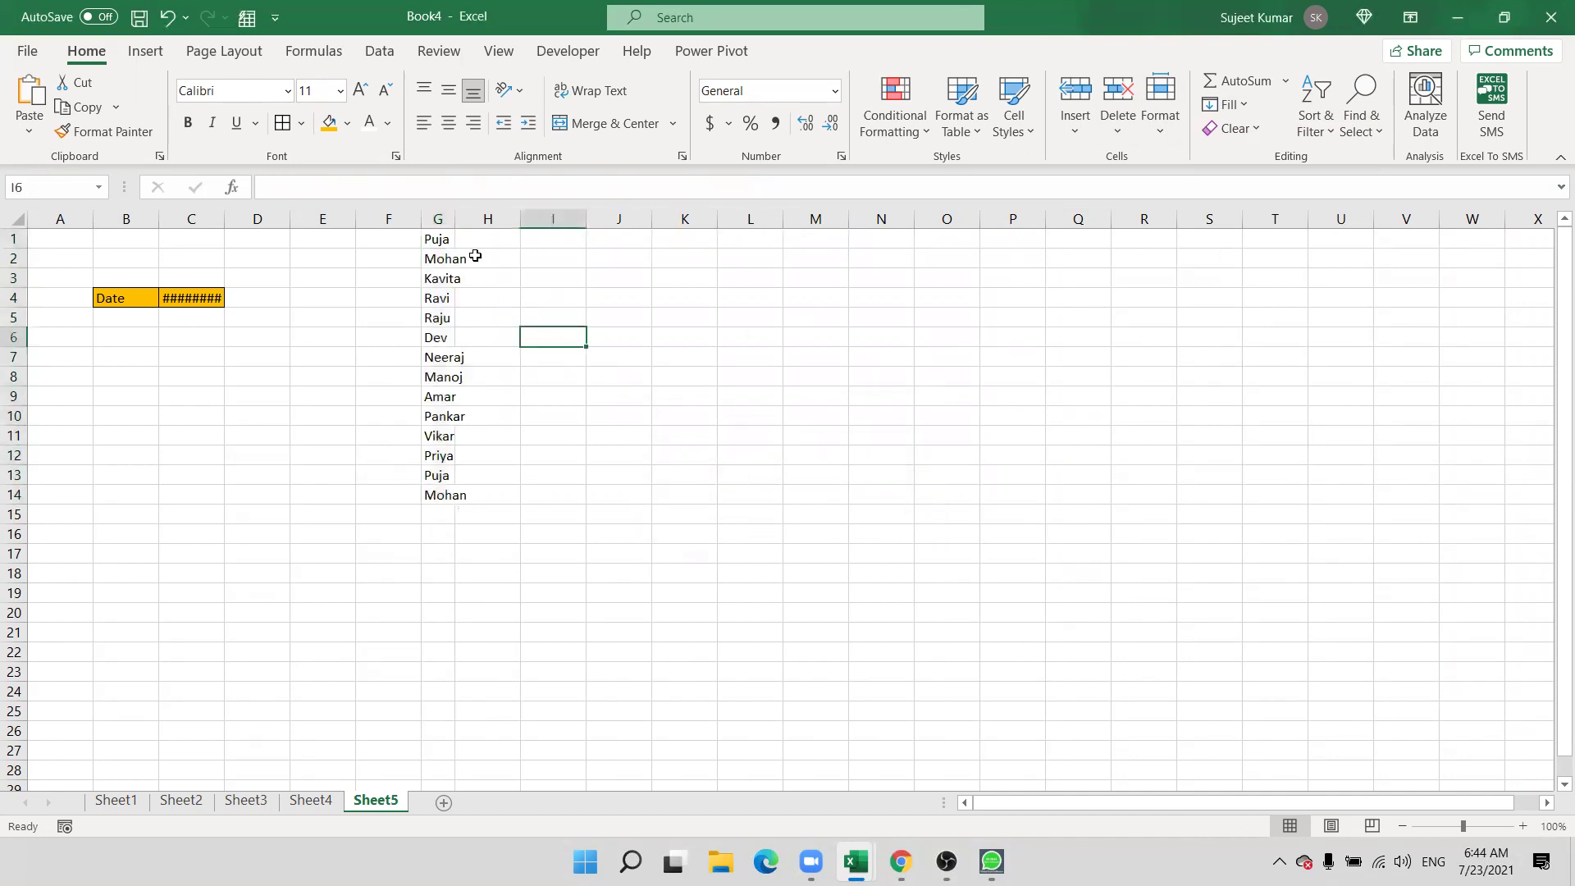
pyautogui.moveTo(455, 218); pyautogui.dragTo(472, 220)
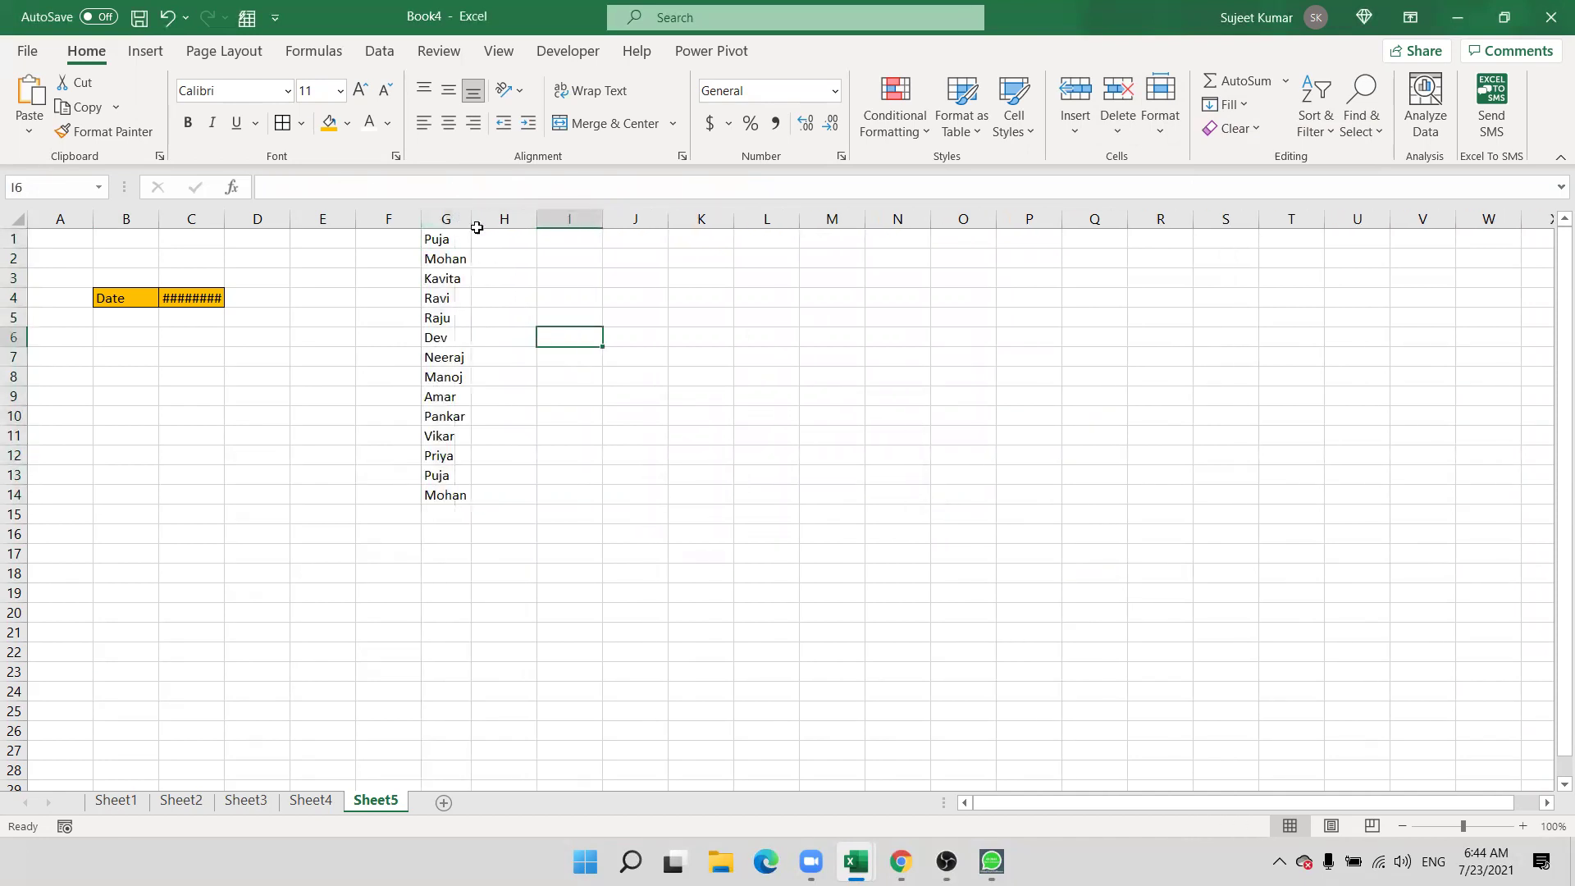
pyautogui.click(567, 239)
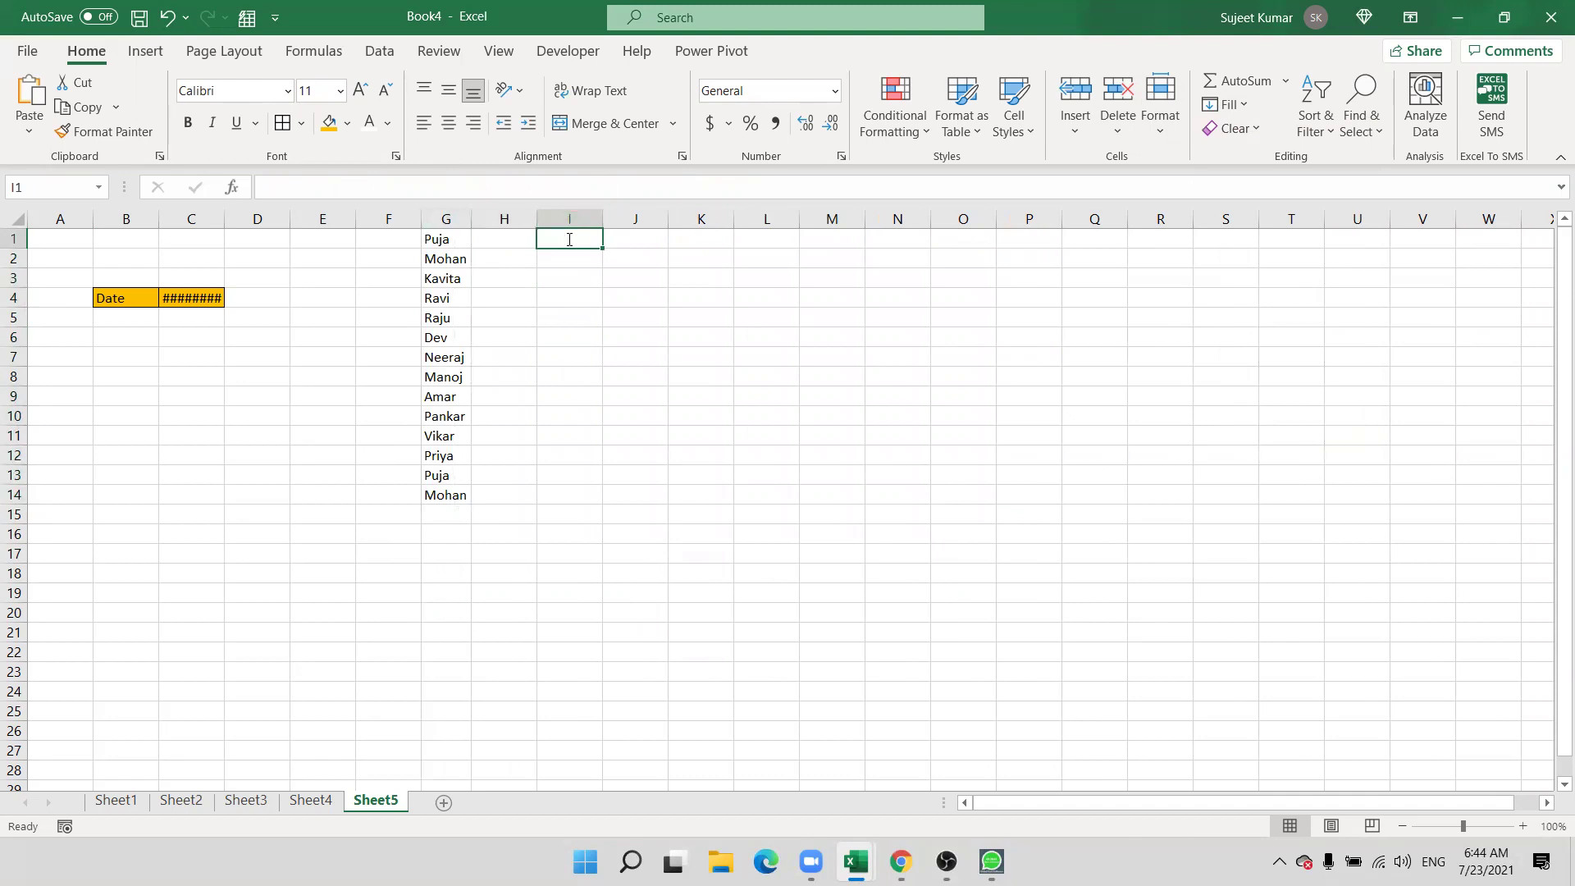
pyautogui.write('=ty')
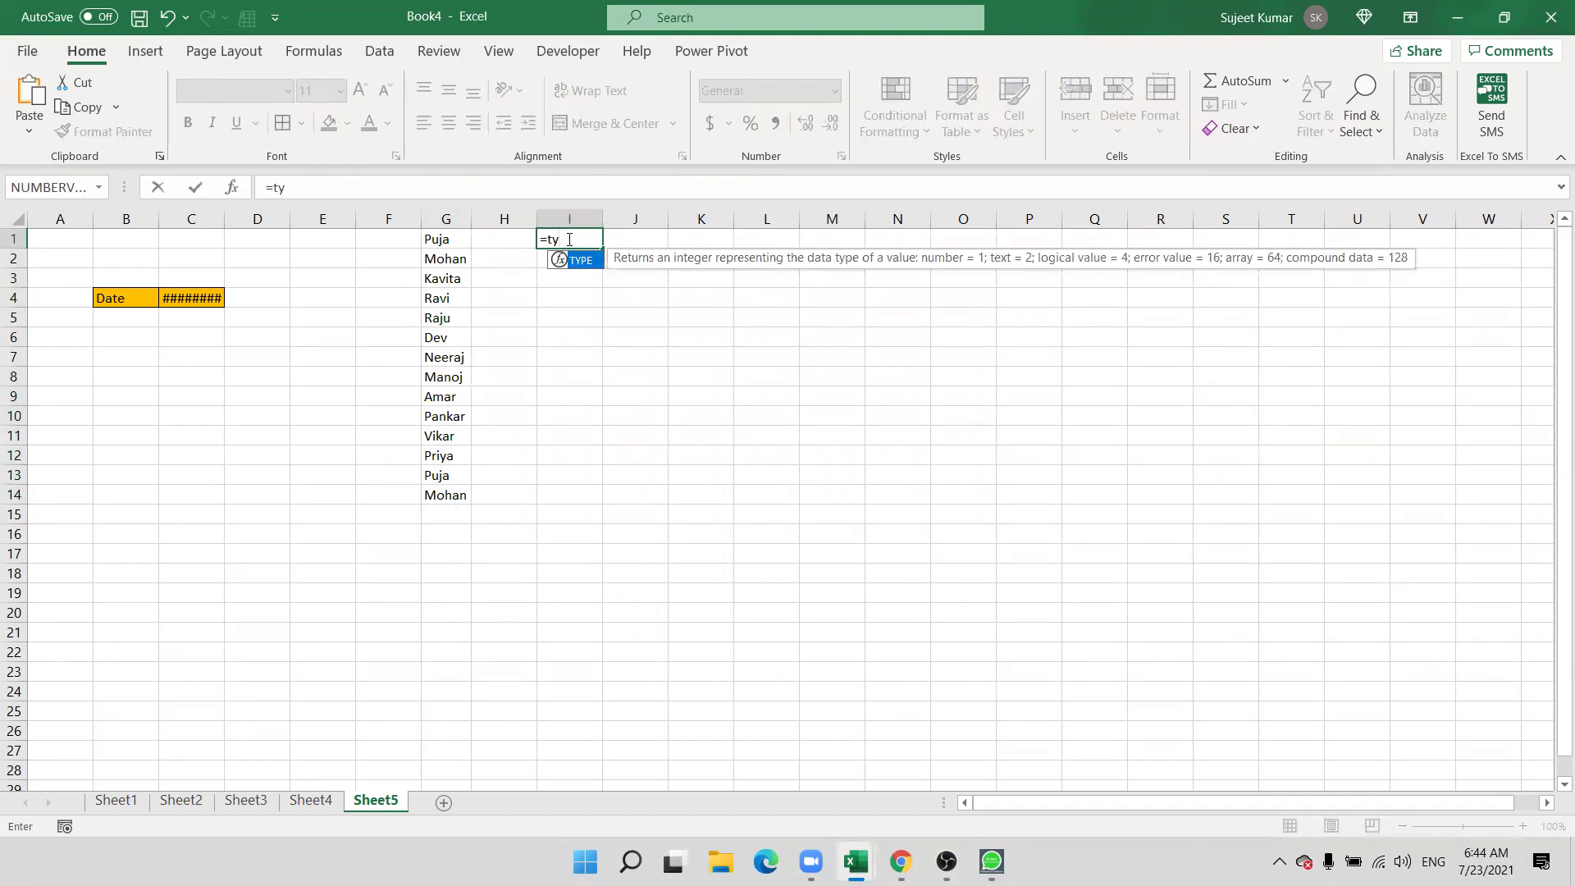
pyautogui.press('BackSpace')
pyautogui.write('e')
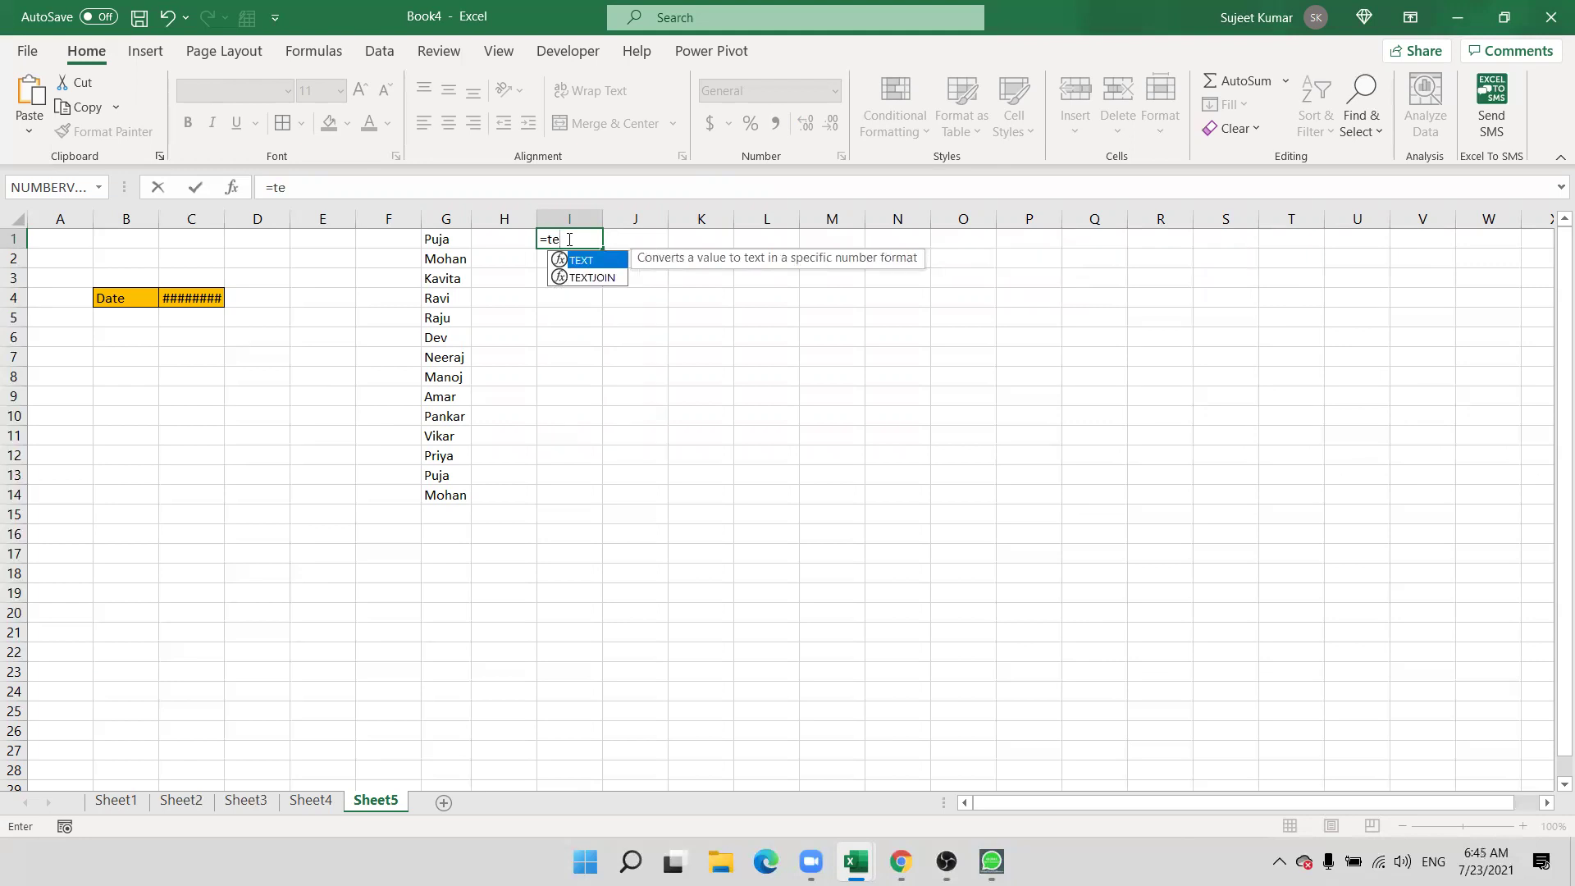
pyautogui.press('Escape')
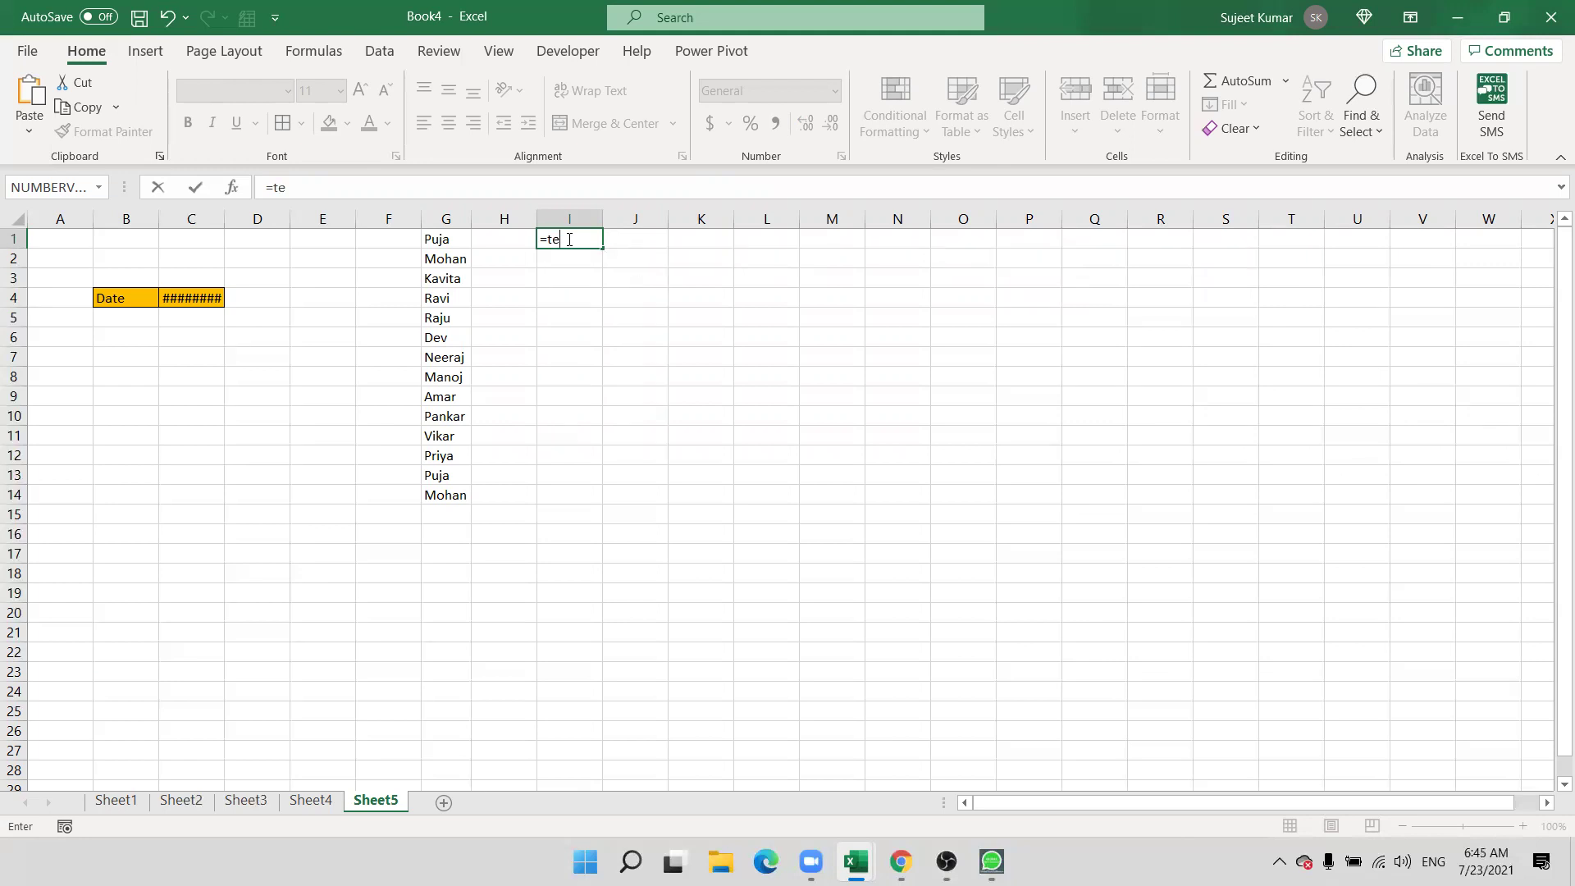
pyautogui.press('Escape')
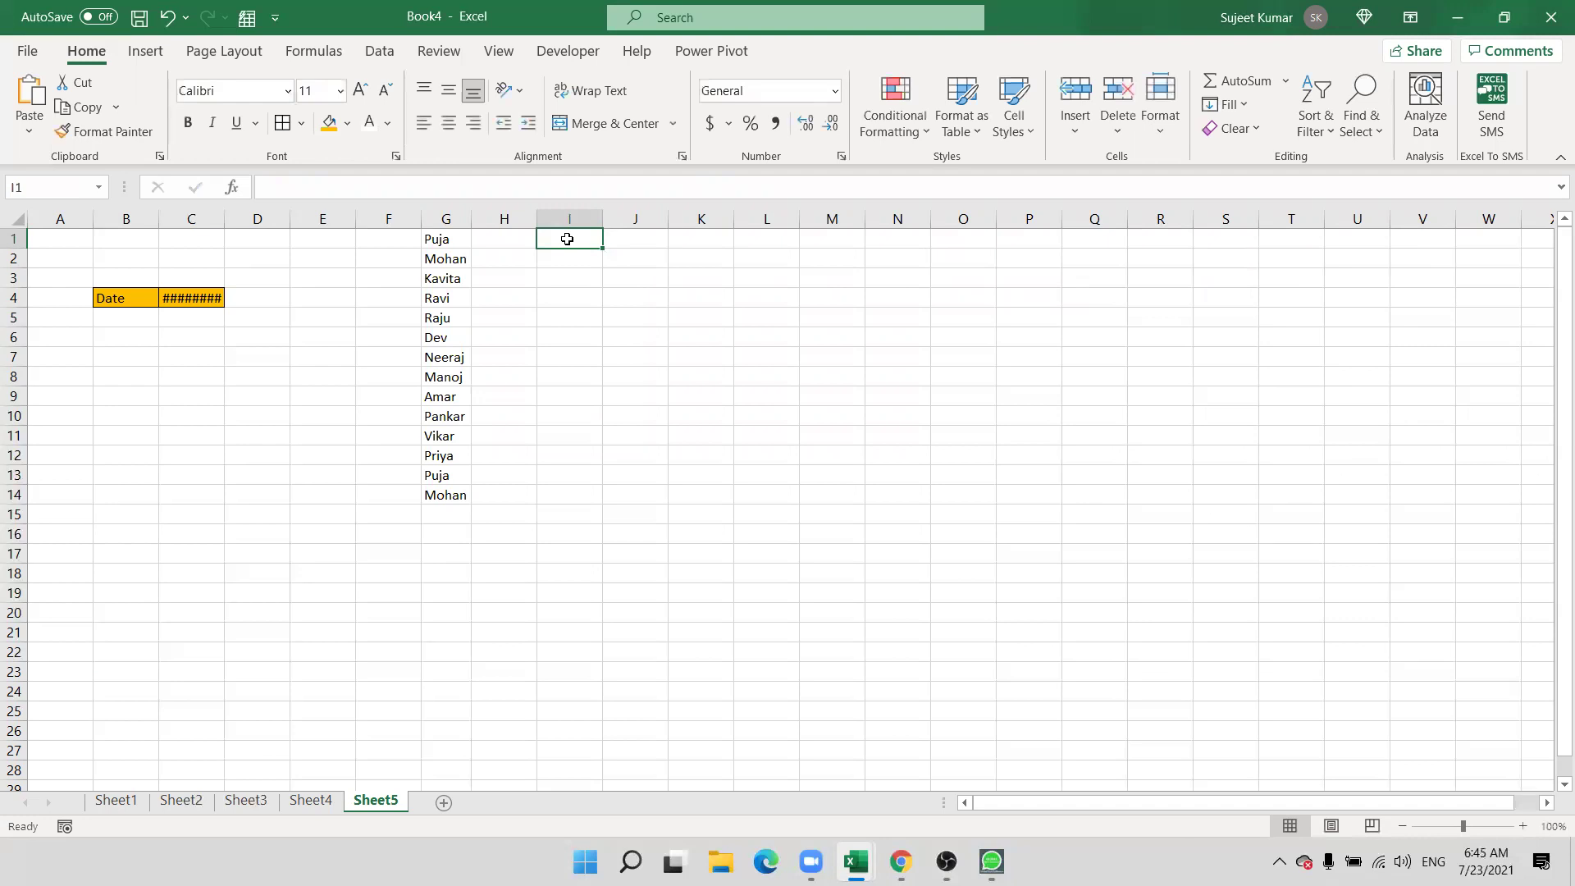
pyautogui.click(1228, 104)
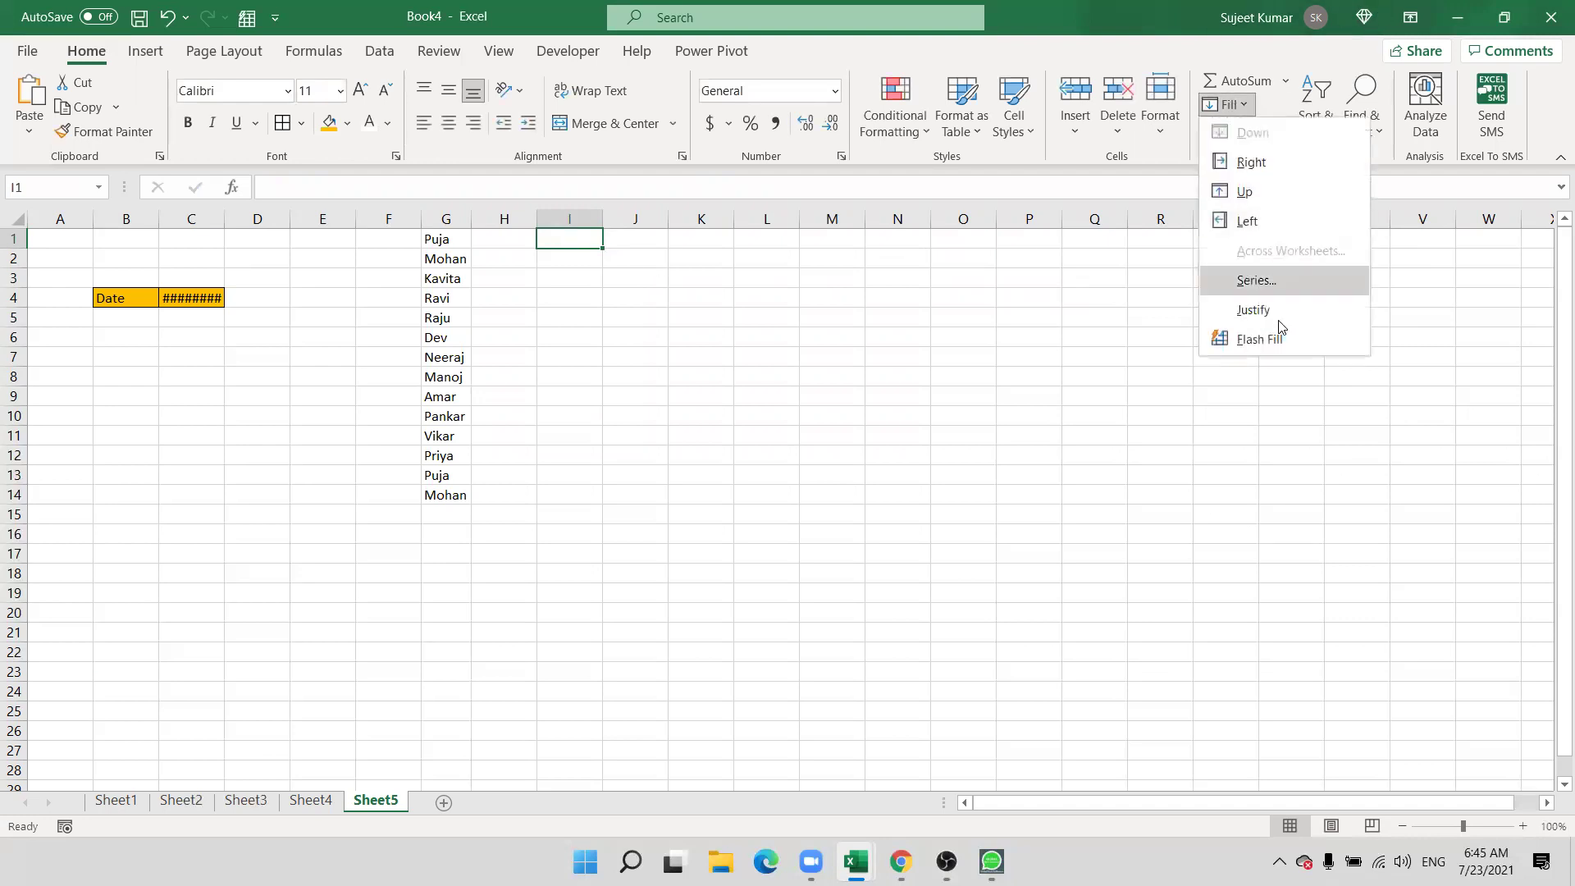
pyautogui.click(403, 481)
# - Clear the names from G1:G14 and widen column H
pyautogui.moveTo(426, 492); pyautogui.dragTo(446, 194)
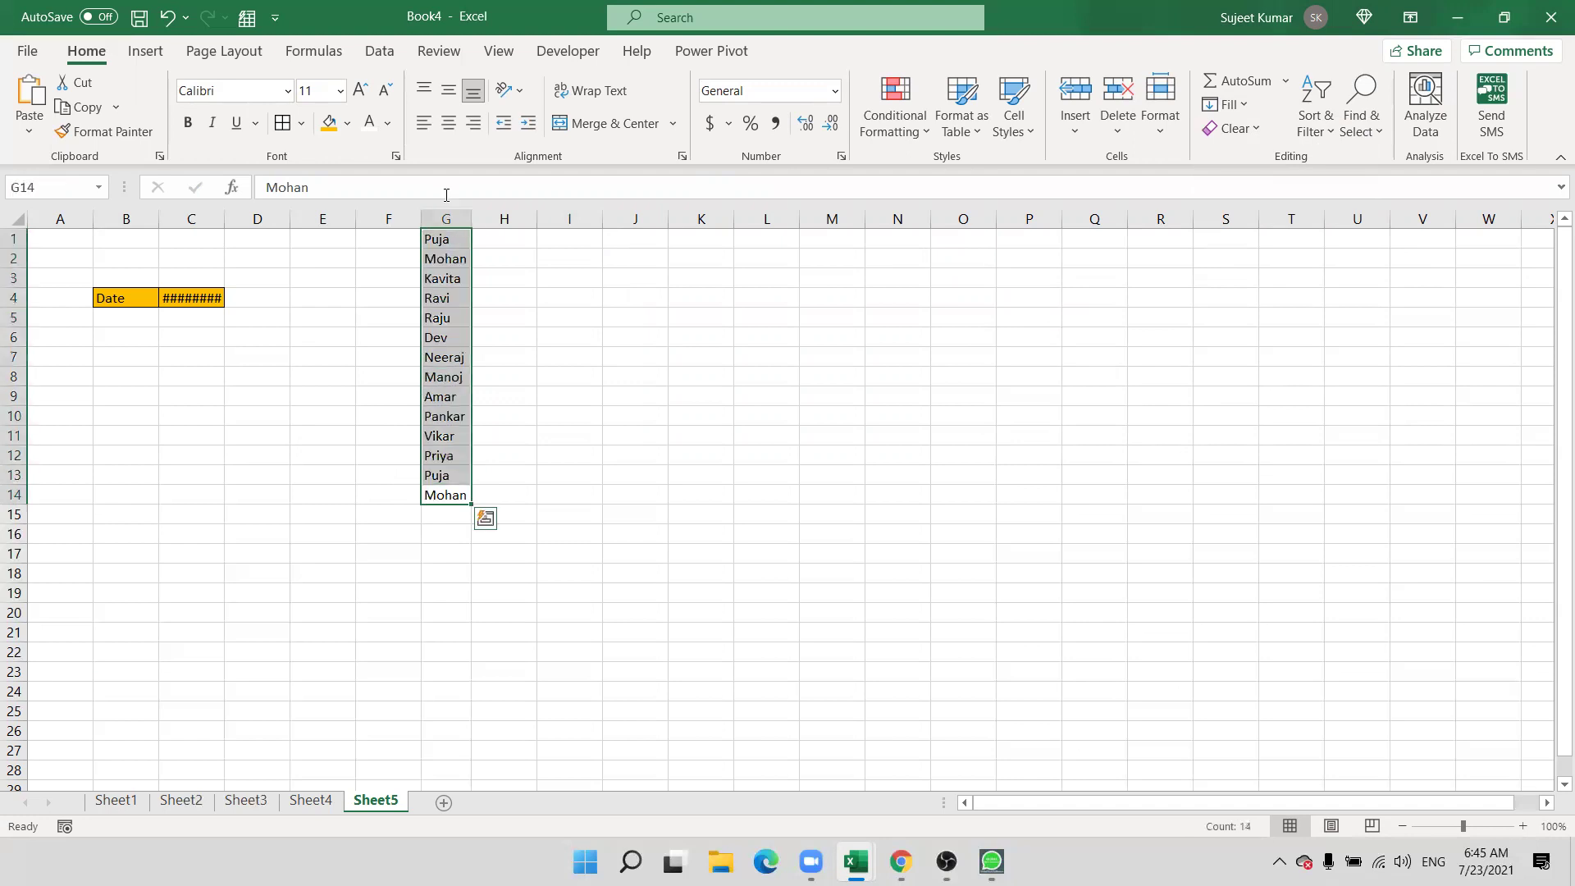
pyautogui.press('Delete')
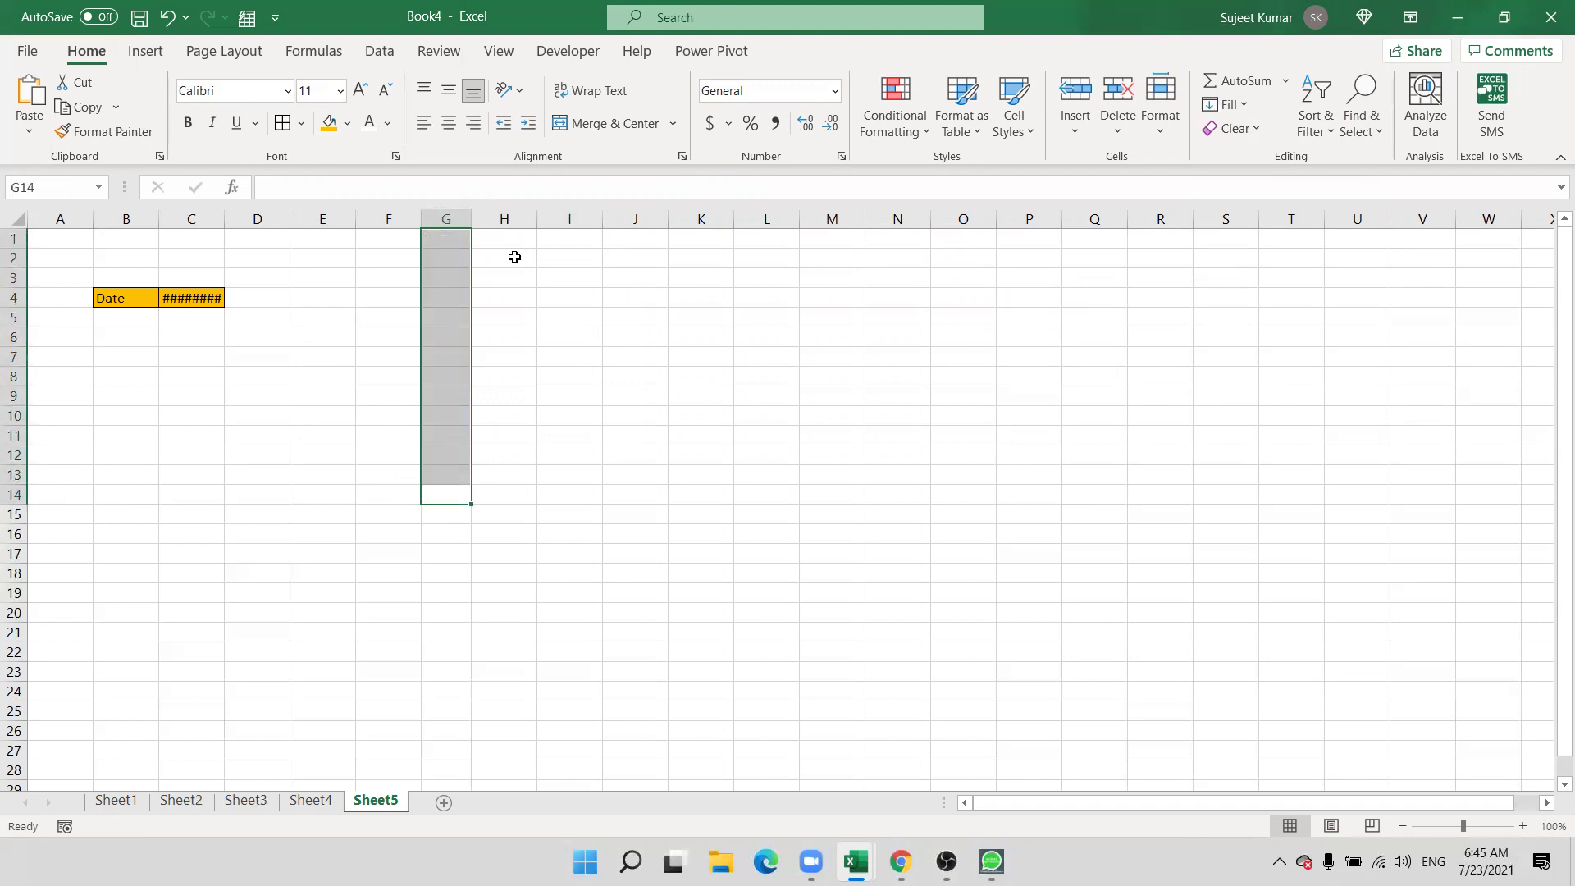
pyautogui.moveTo(538, 219); pyautogui.dragTo(605, 218)
# - Enter the heading Name in H1 and a first and last name in each of H2 and H3
pyautogui.click(548, 246)
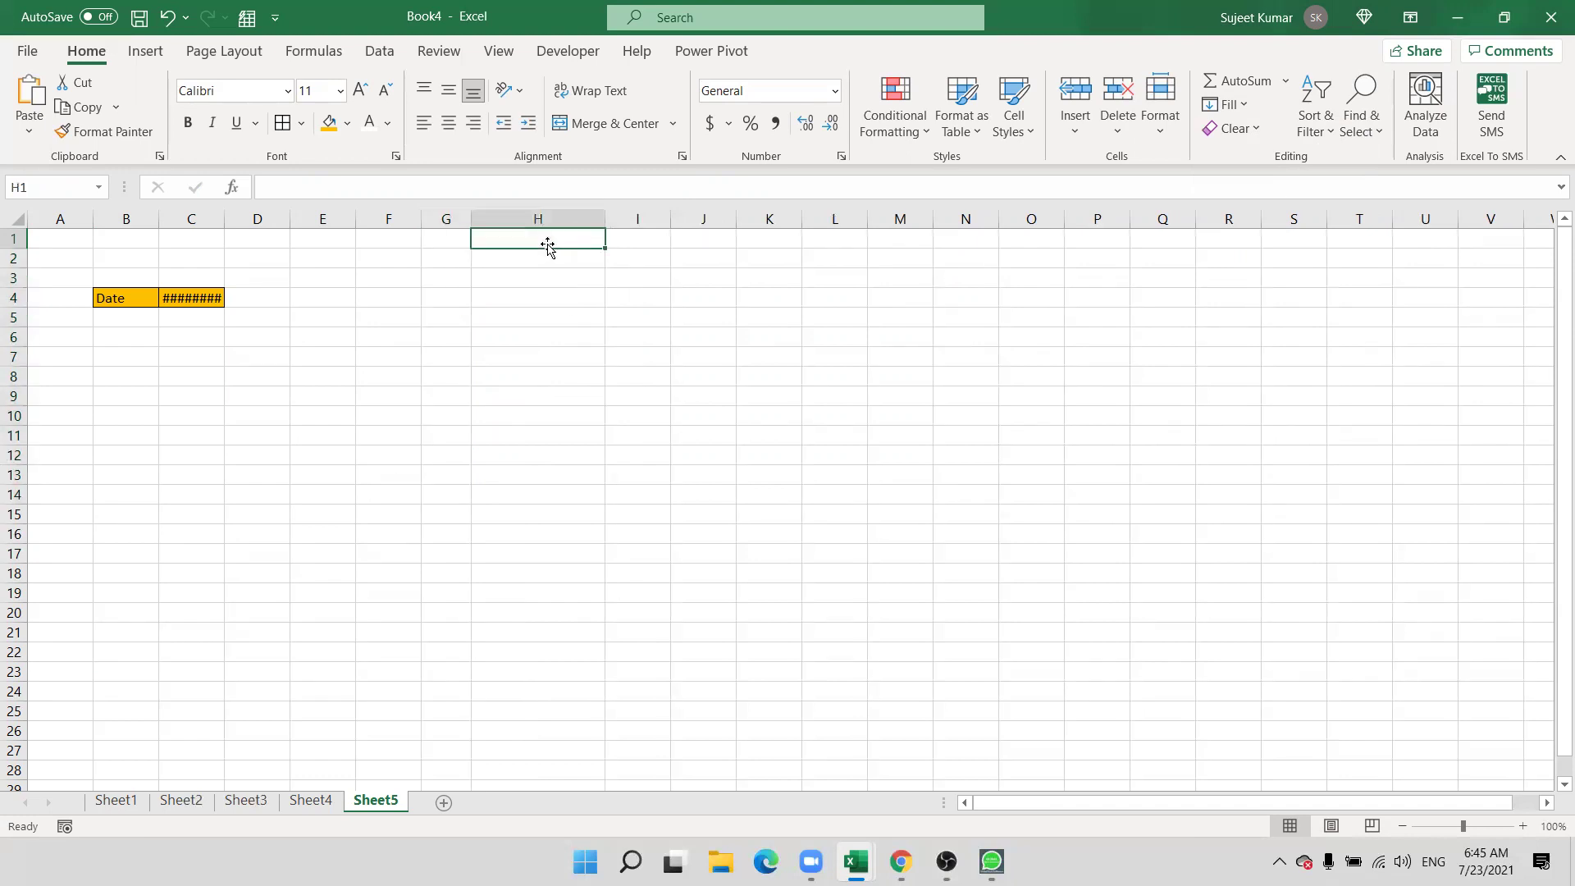
pyautogui.write('Name')
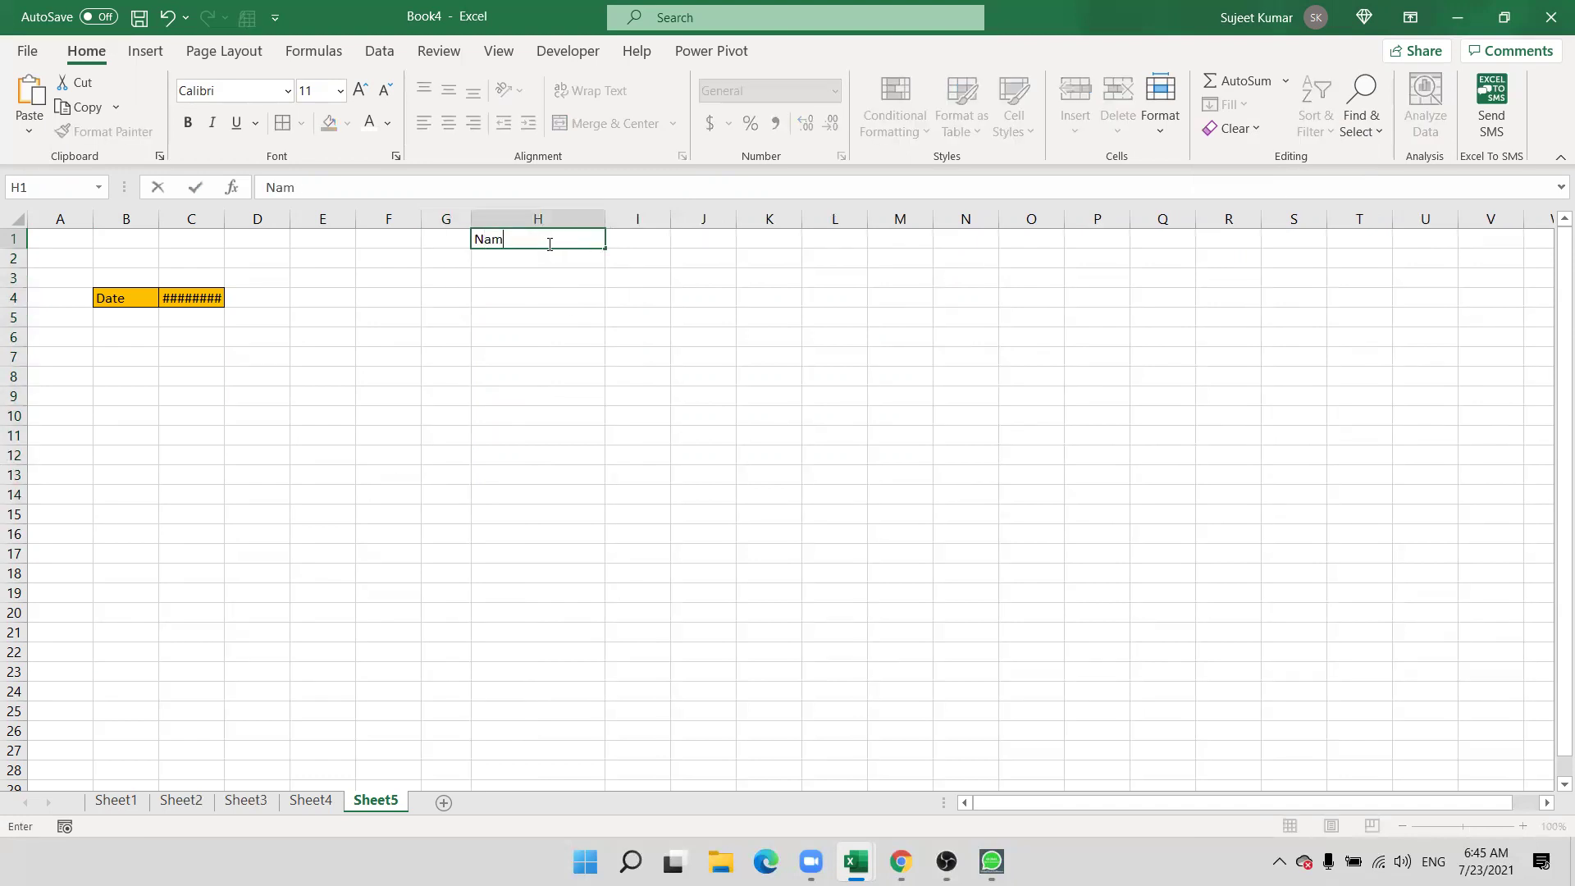
pyautogui.press('Return')
pyautogui.write('Puja singh')
pyautogui.press('Return')
pyautogui.write('Mohan Varma')
pyautogui.press('Return')
# - Add a three-part full name in H4 and a two-part full name in H5
pyautogui.write('<M')
pyautogui.press('BackSpace')
pyautogui.press('BackSpace')
pyautogui.write('Manoj')
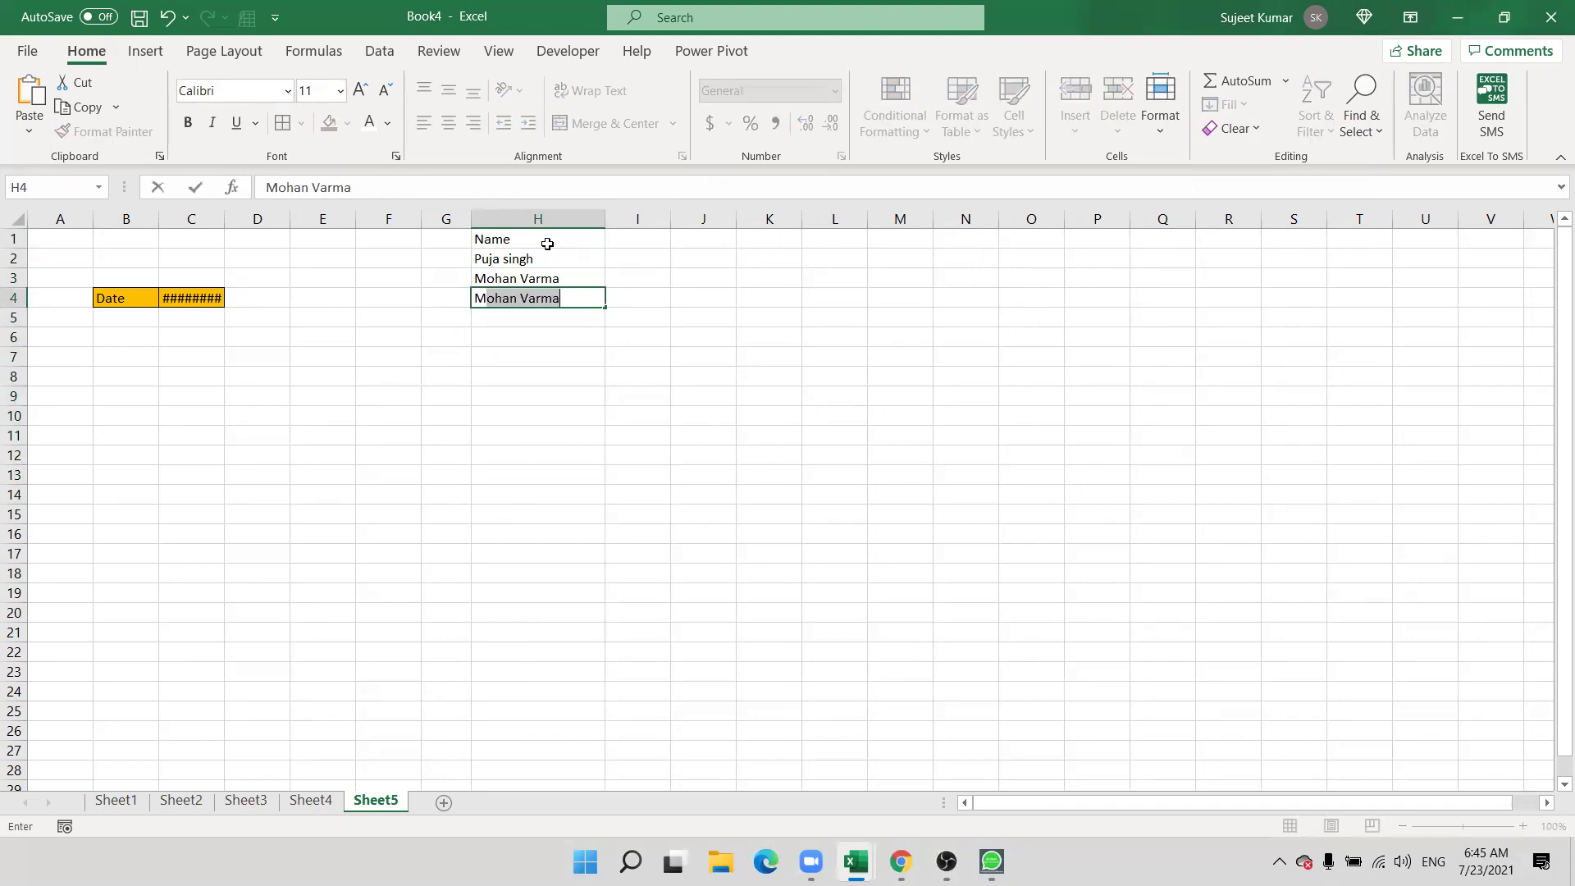
pyautogui.write(' K')
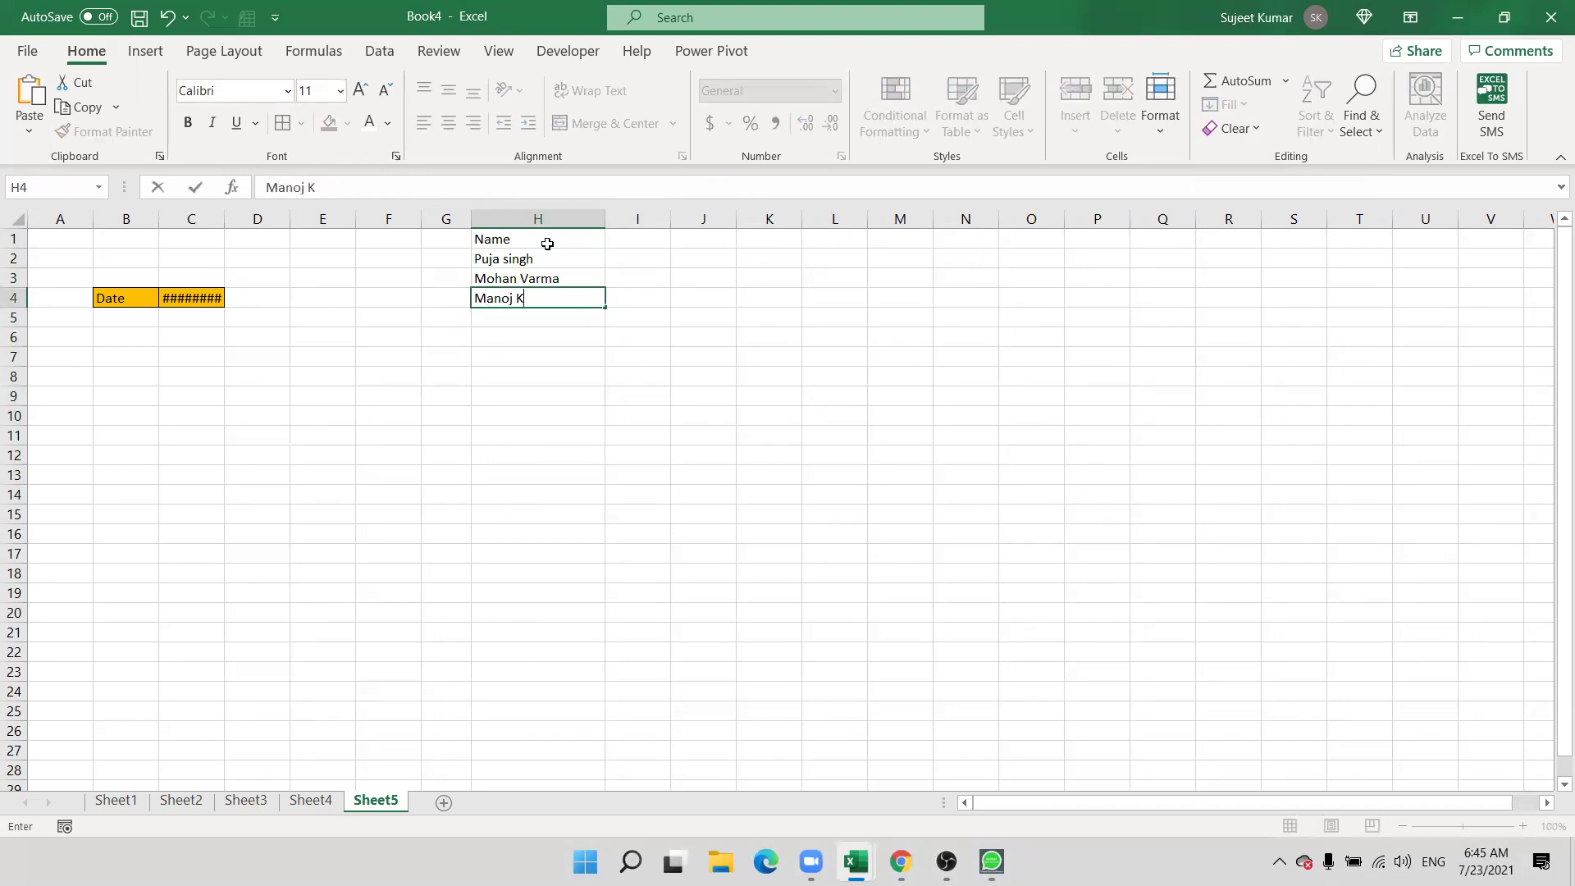
pyautogui.write('umar Singh')
pyautogui.press('Return')
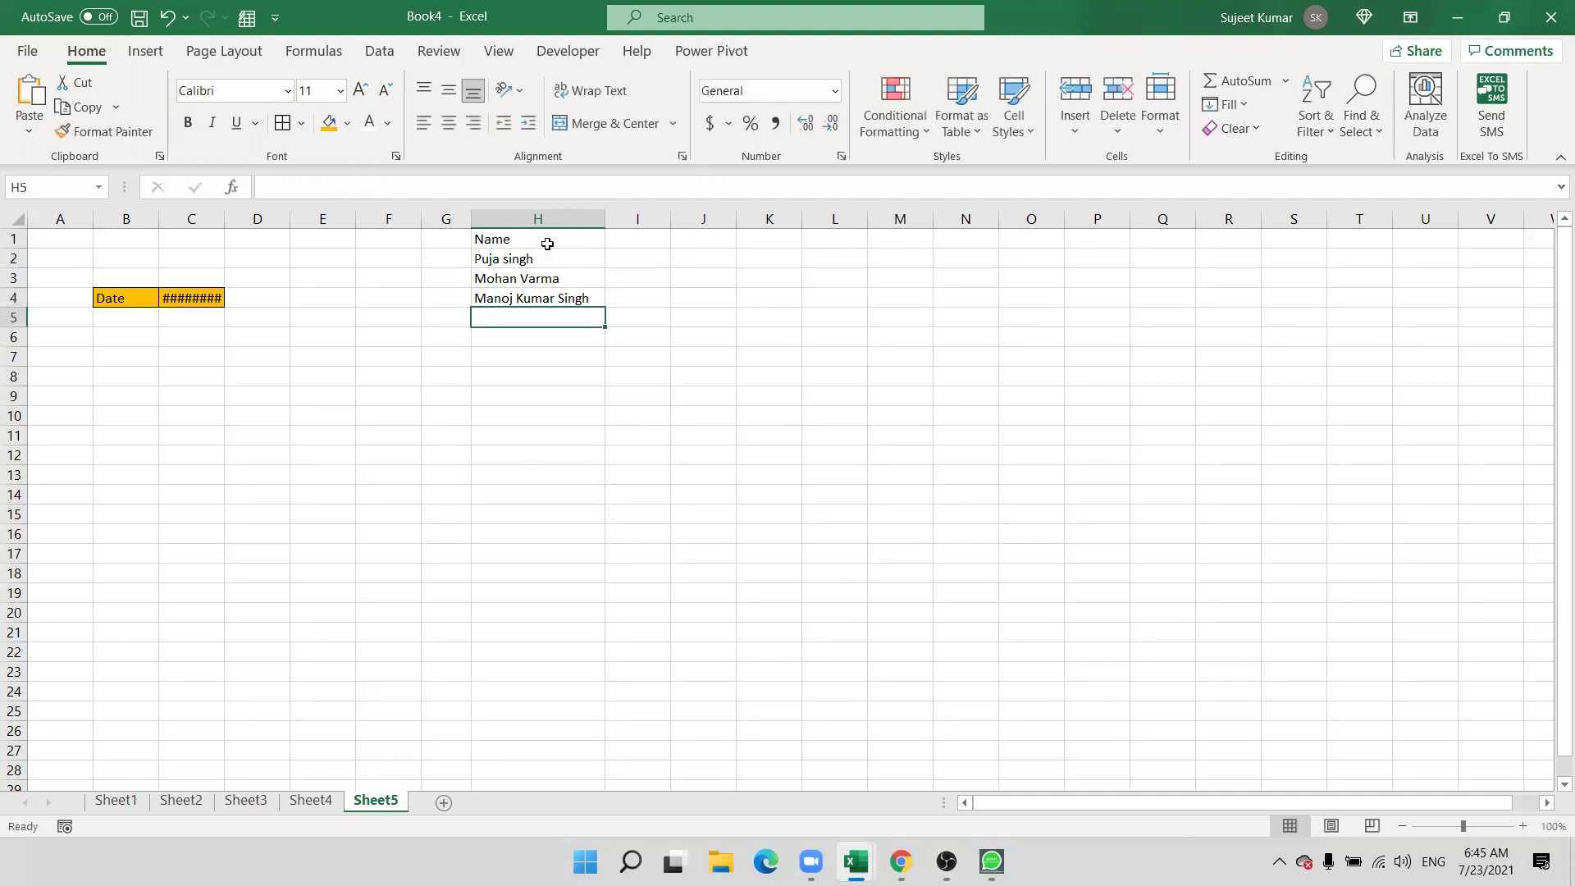
pyautogui.write('Indu Devi')
pyautogui.press('Return')
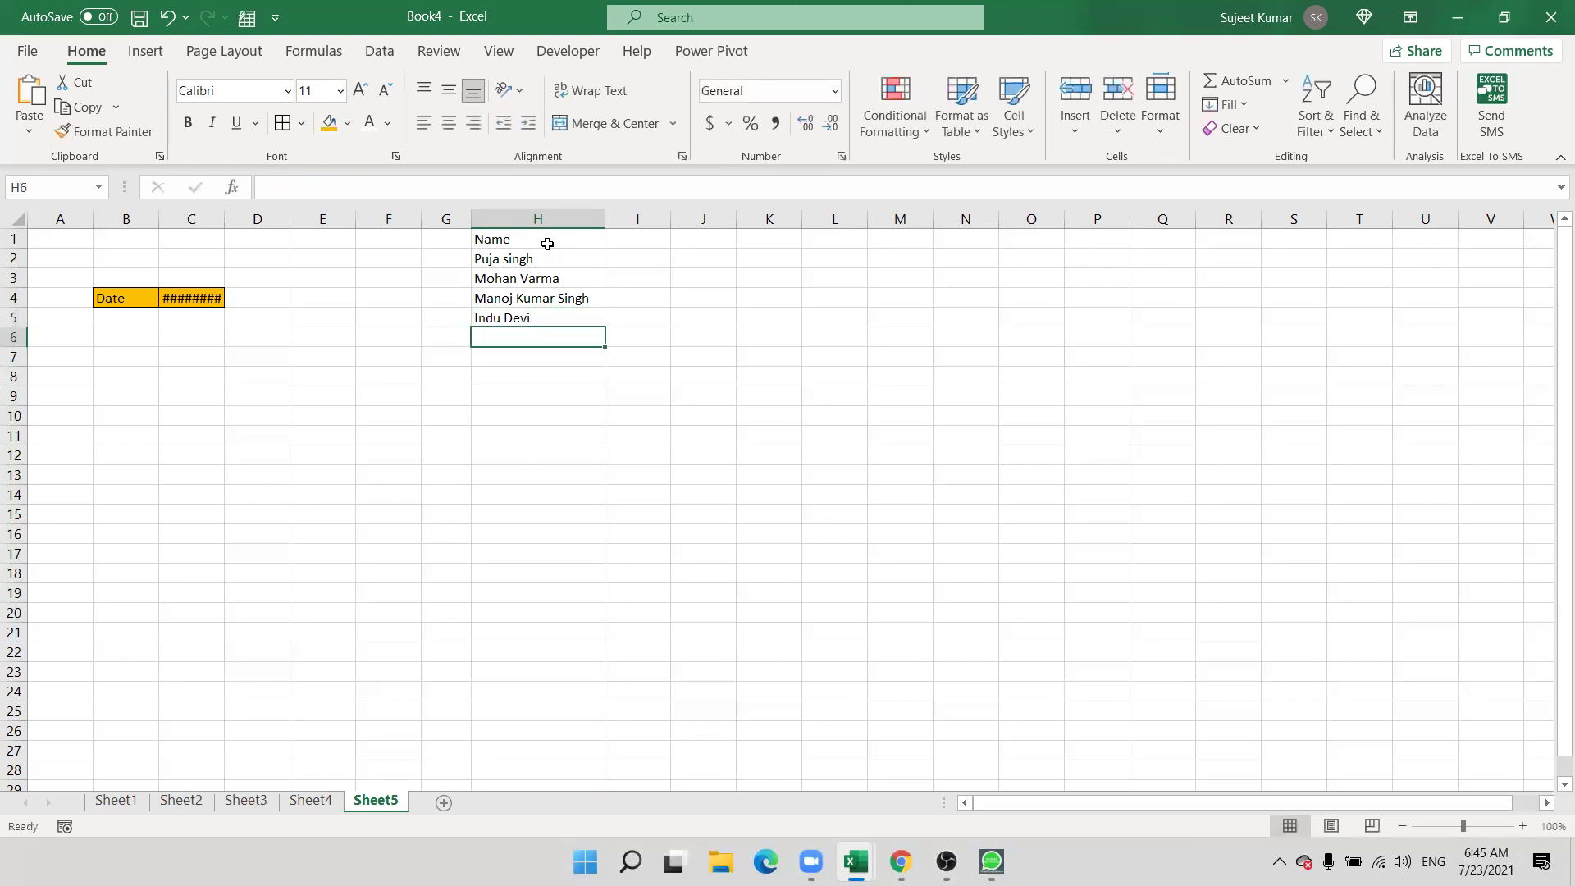
pyautogui.click(627, 257)
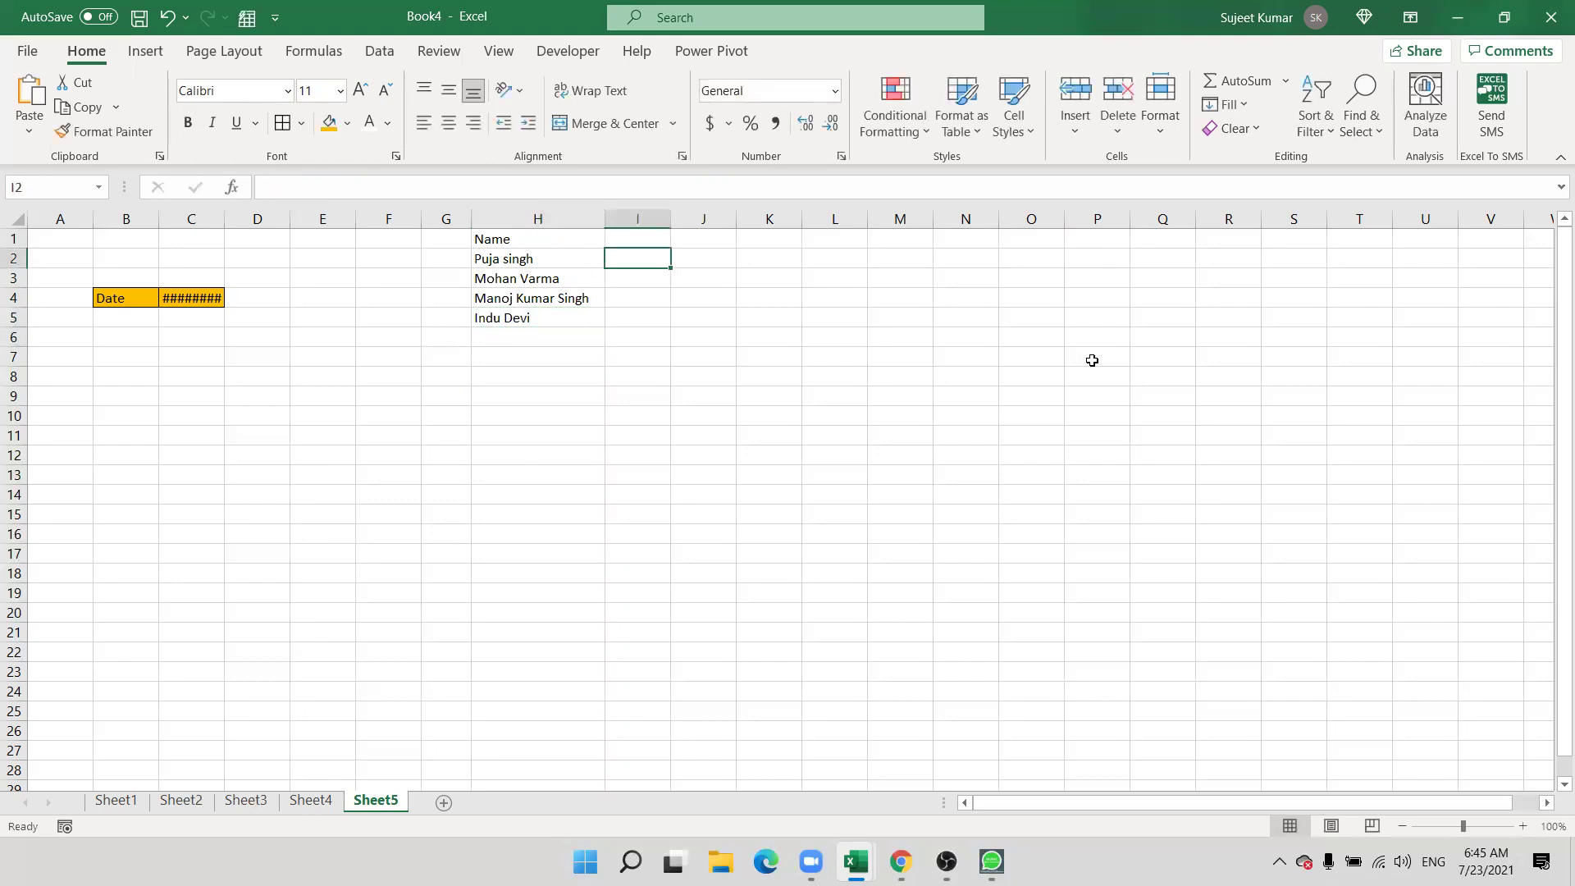
pyautogui.write('=')
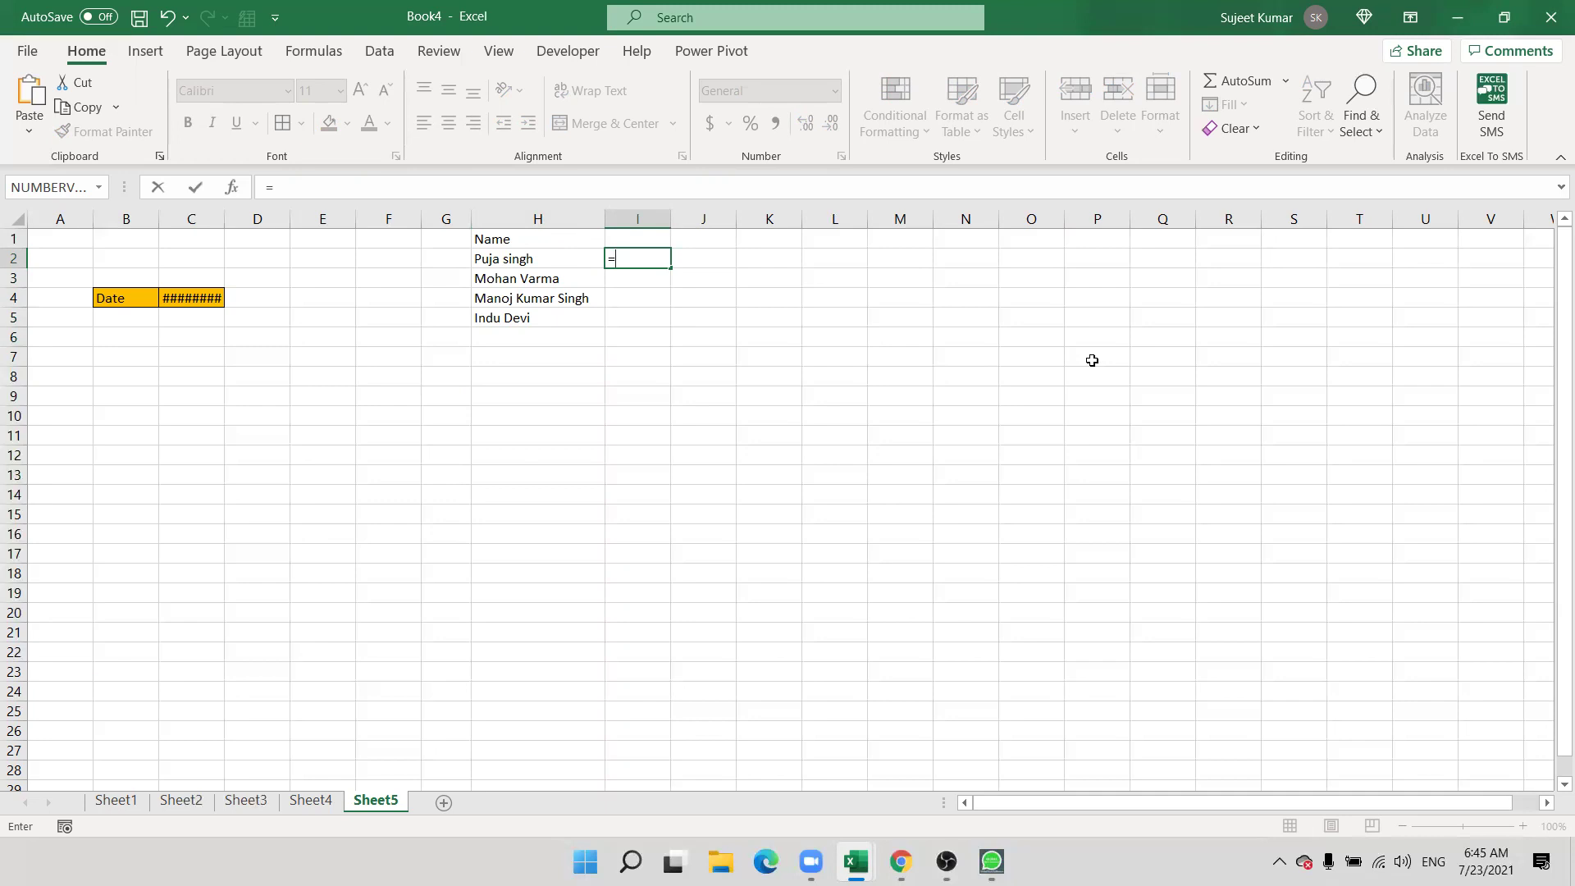
pyautogui.press('Escape')
# - Add the column headings F in I1 and L in J1 for the first and last names
pyautogui.press('Down')
pyautogui.press('Up')
pyautogui.press('Up')
pyautogui.write('F')
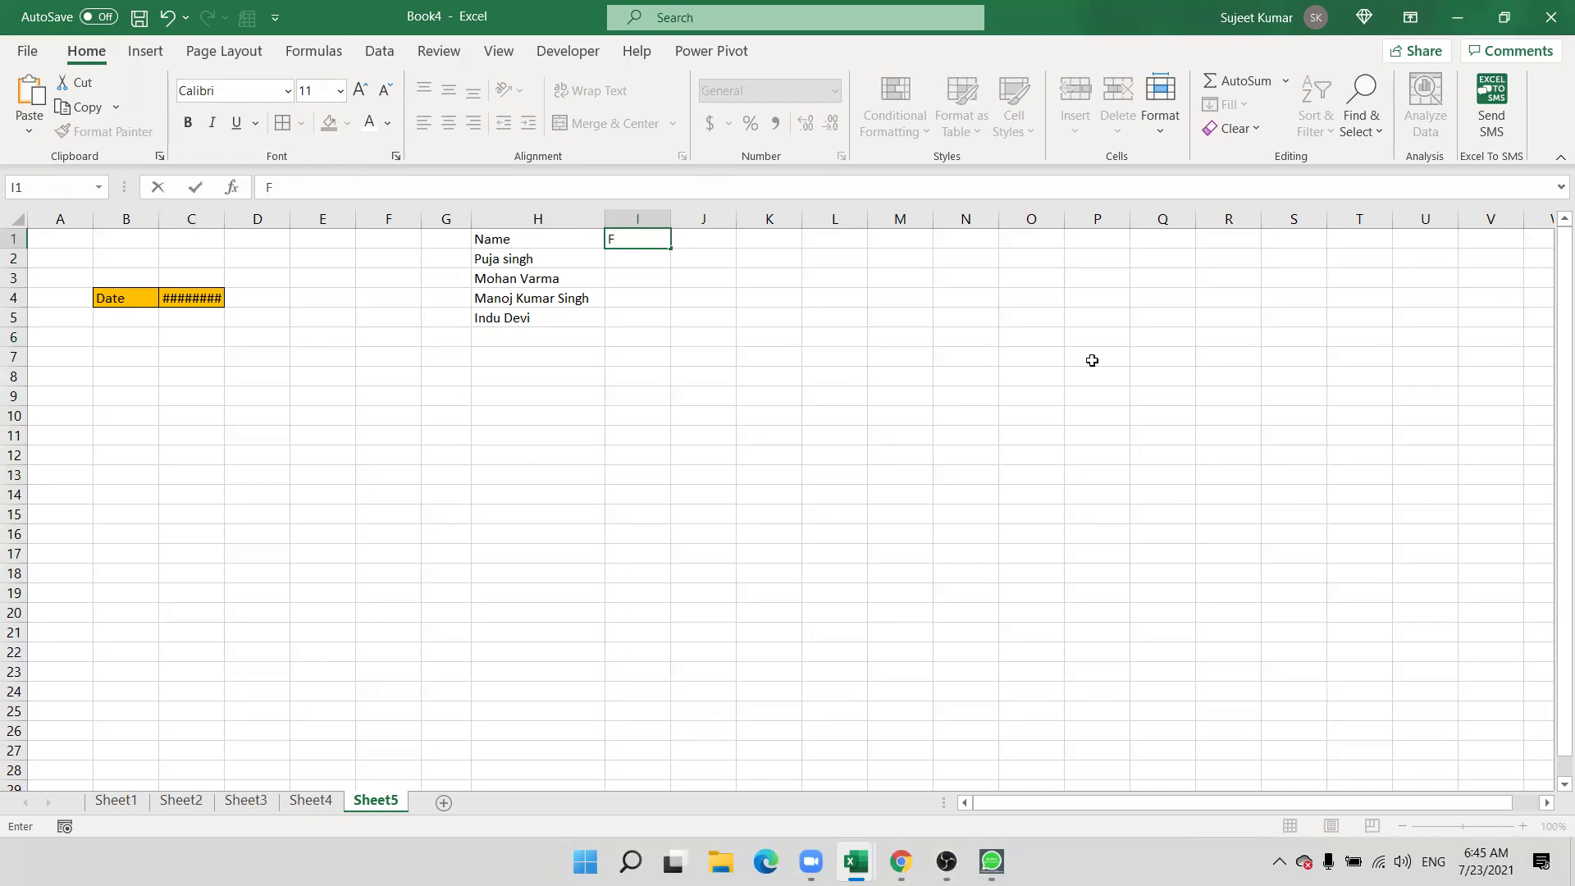
pyautogui.press('Tab')
pyautogui.write('L')
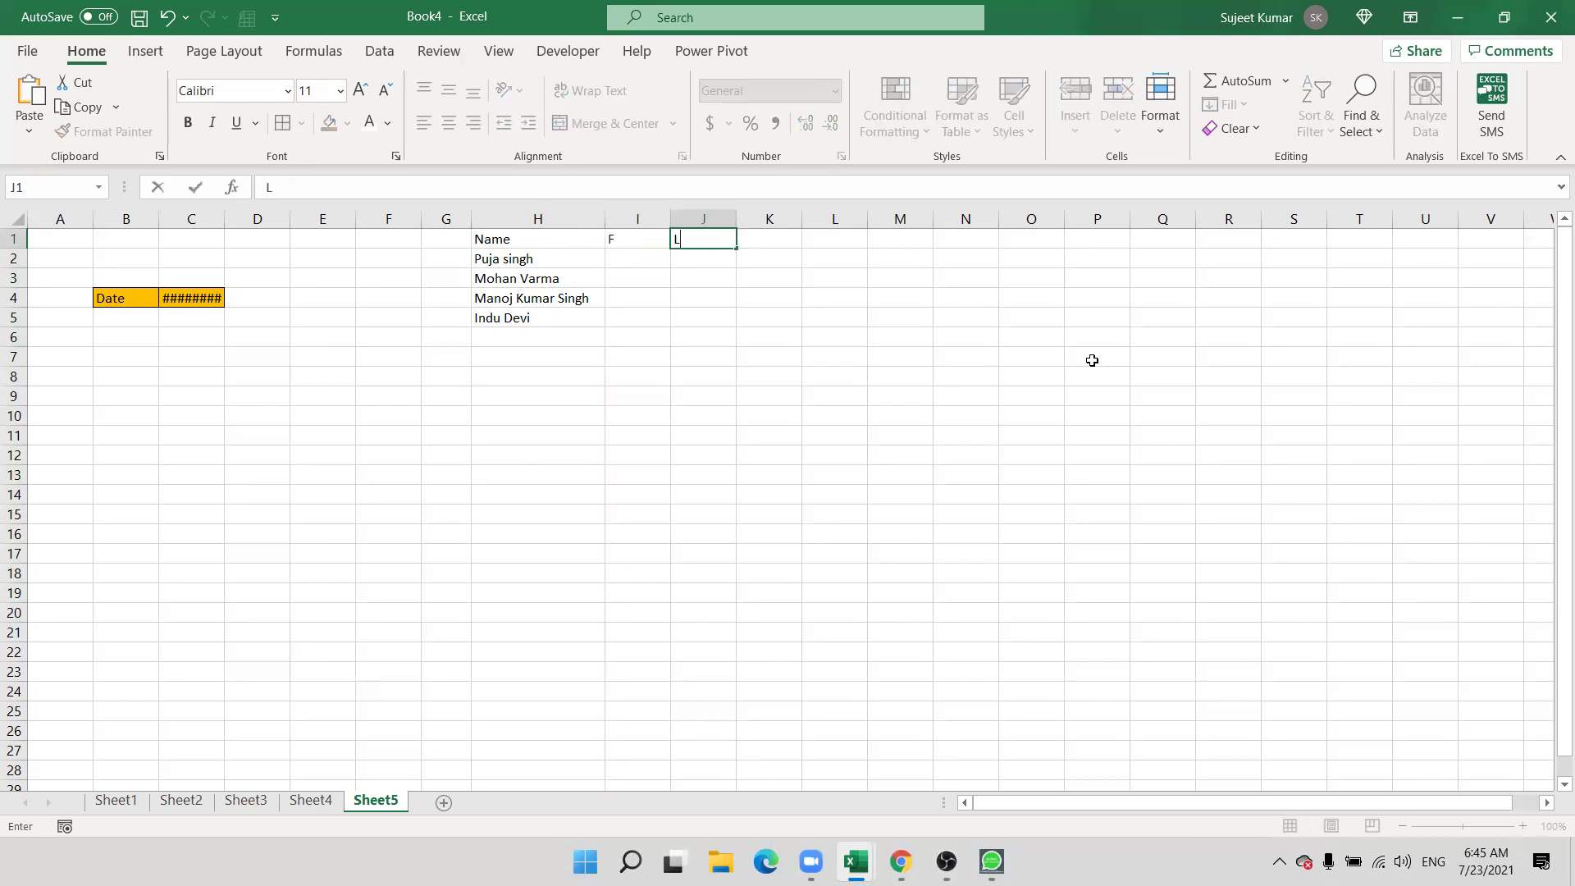
pyautogui.press('Return')
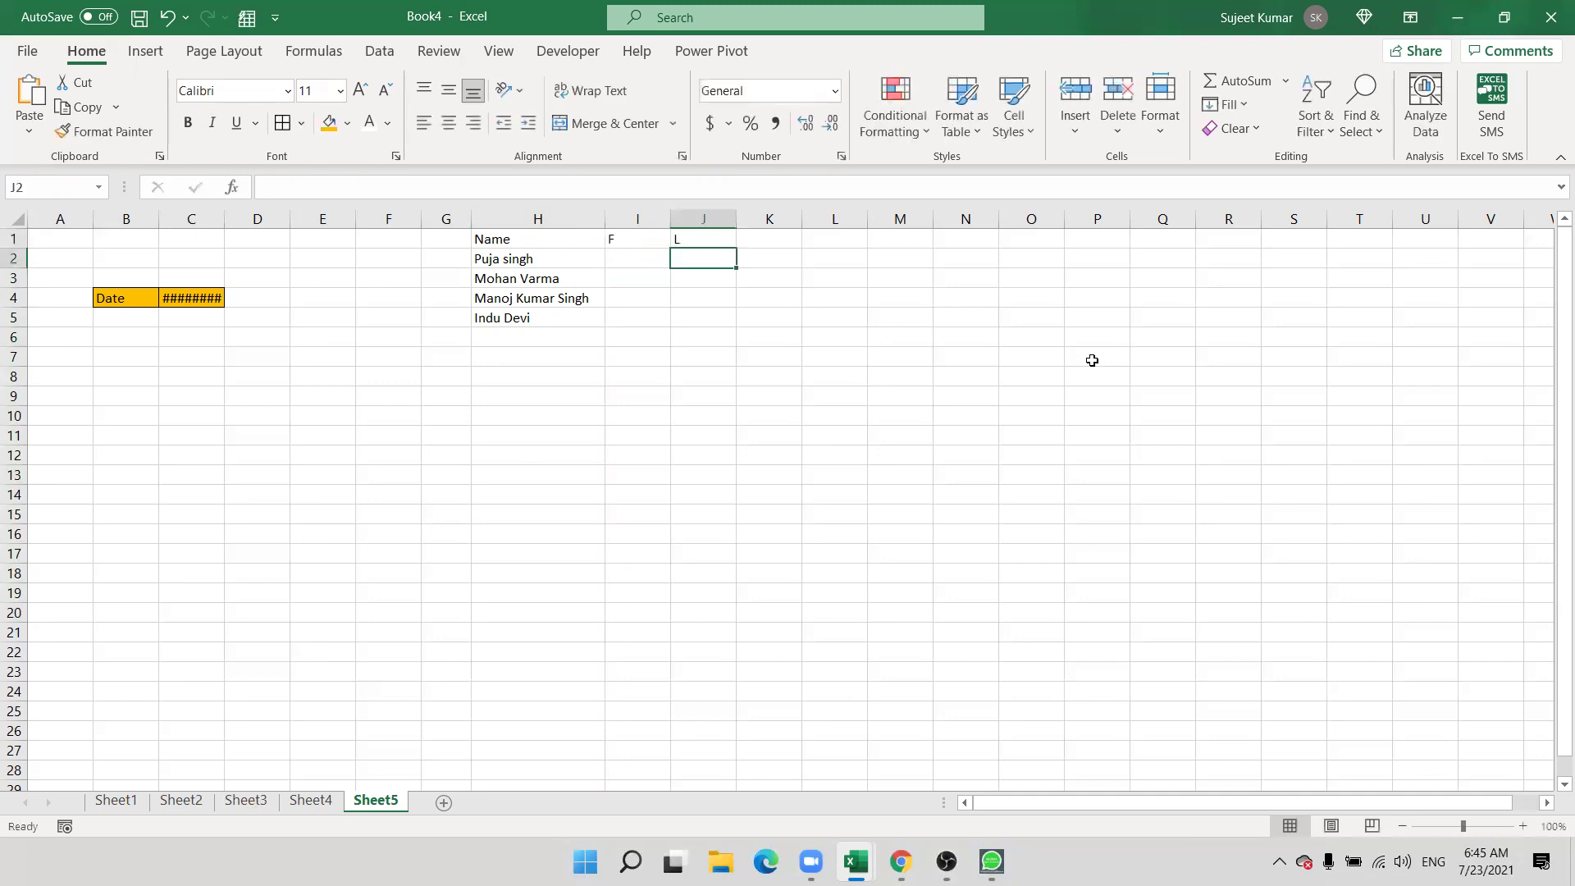
# - Enter the first name from H2 in I2 and use Flash Fill to extract the remaining first names into I3:I5
pyautogui.press('Left')
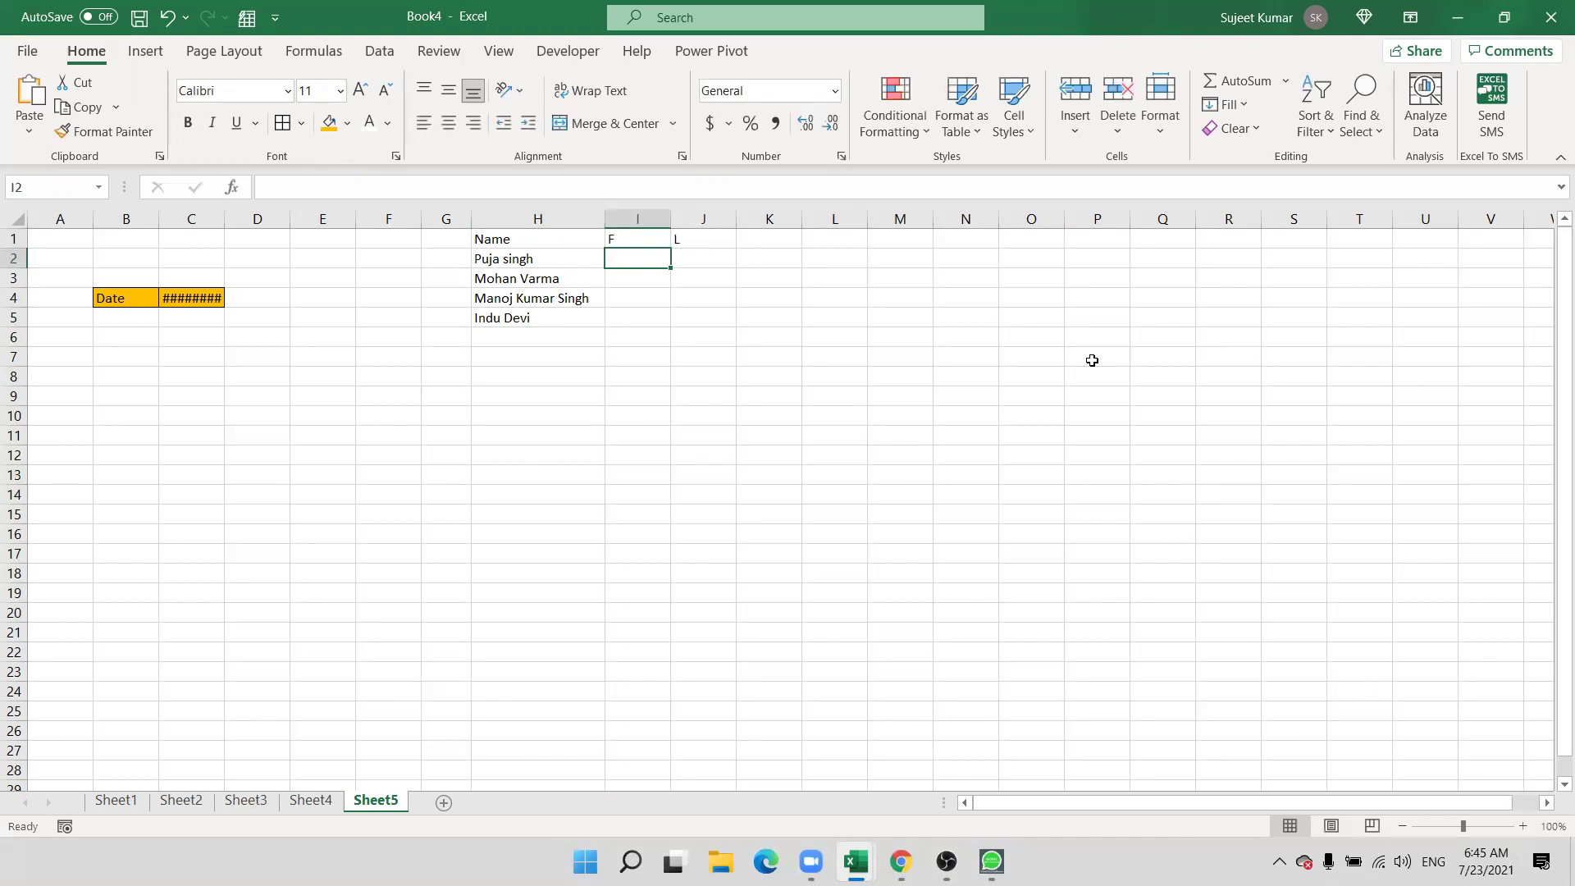
pyautogui.write('Puja')
pyautogui.press('Return')
pyautogui.press('Up')
pyautogui.click(1228, 104)
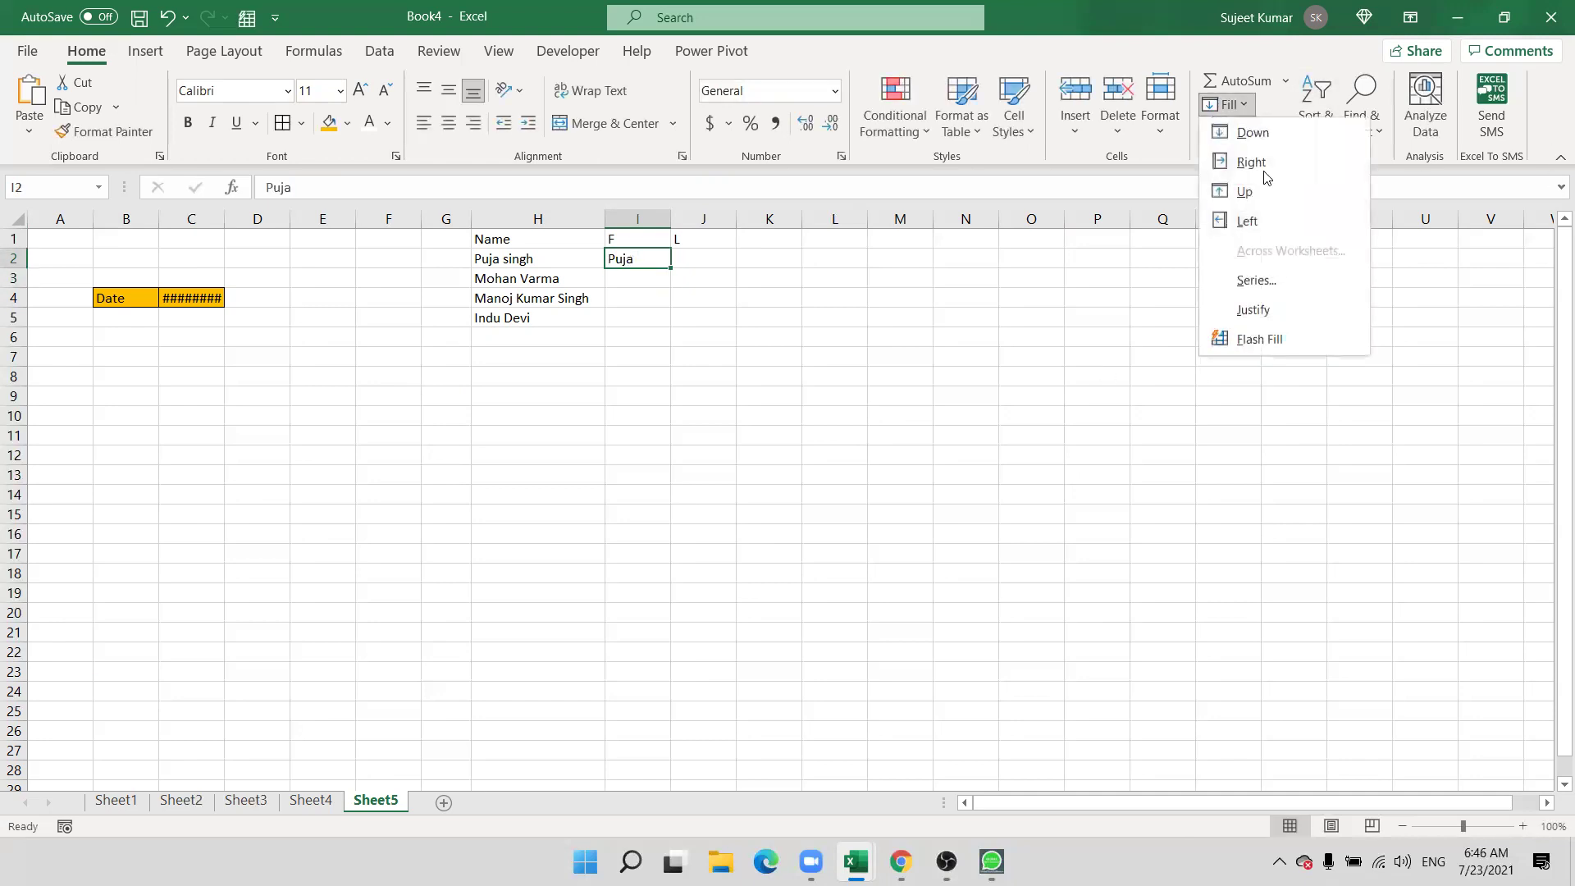
pyautogui.click(1260, 339)
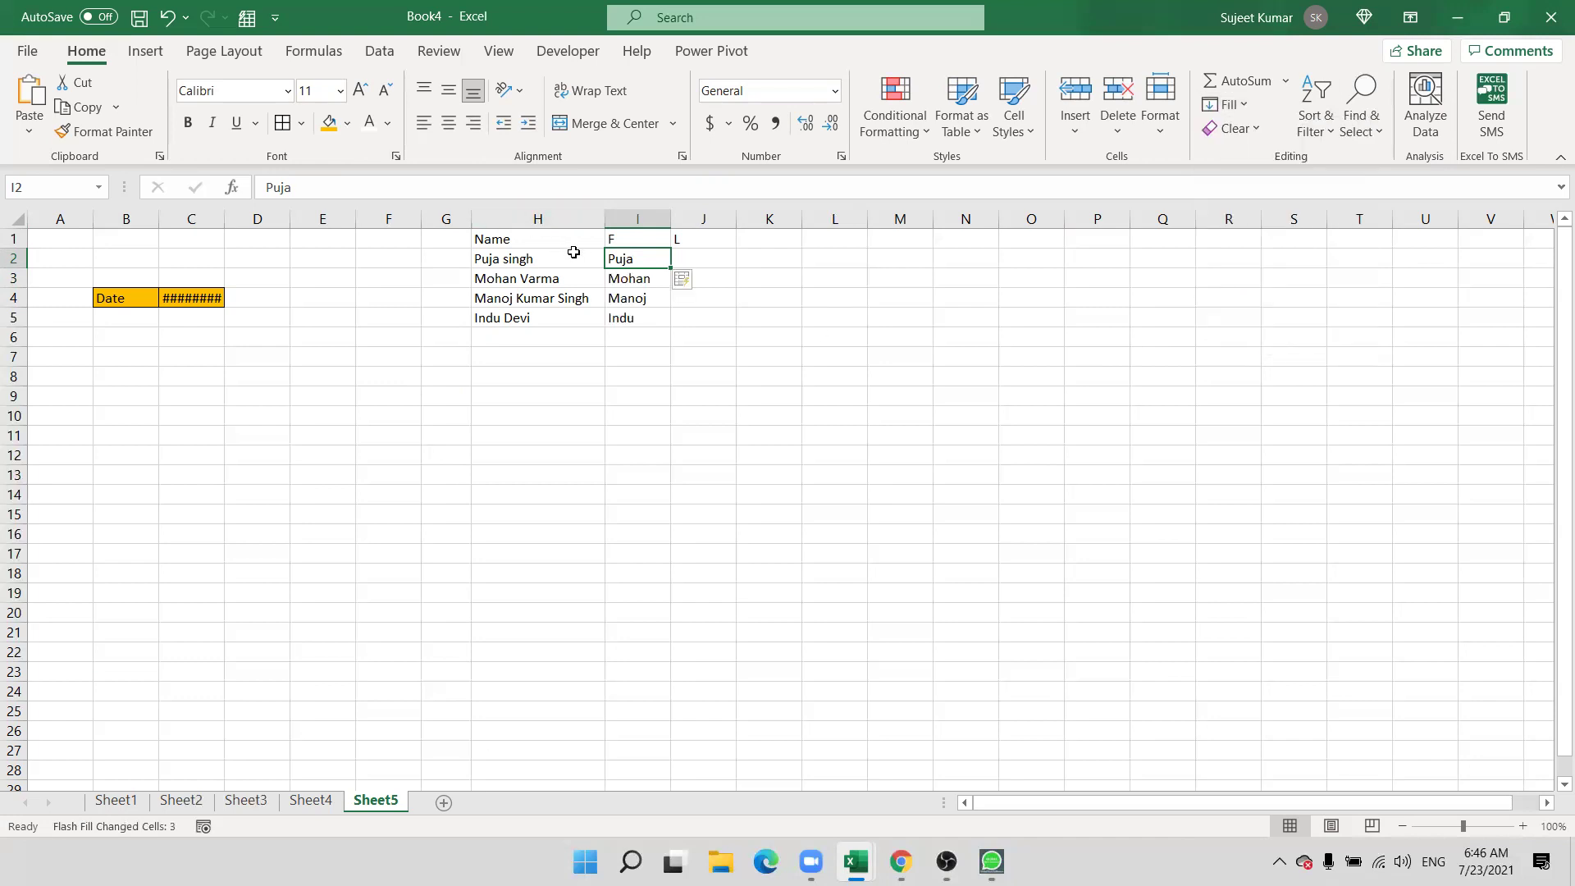
pyautogui.click(614, 280)
pyautogui.click(626, 322)
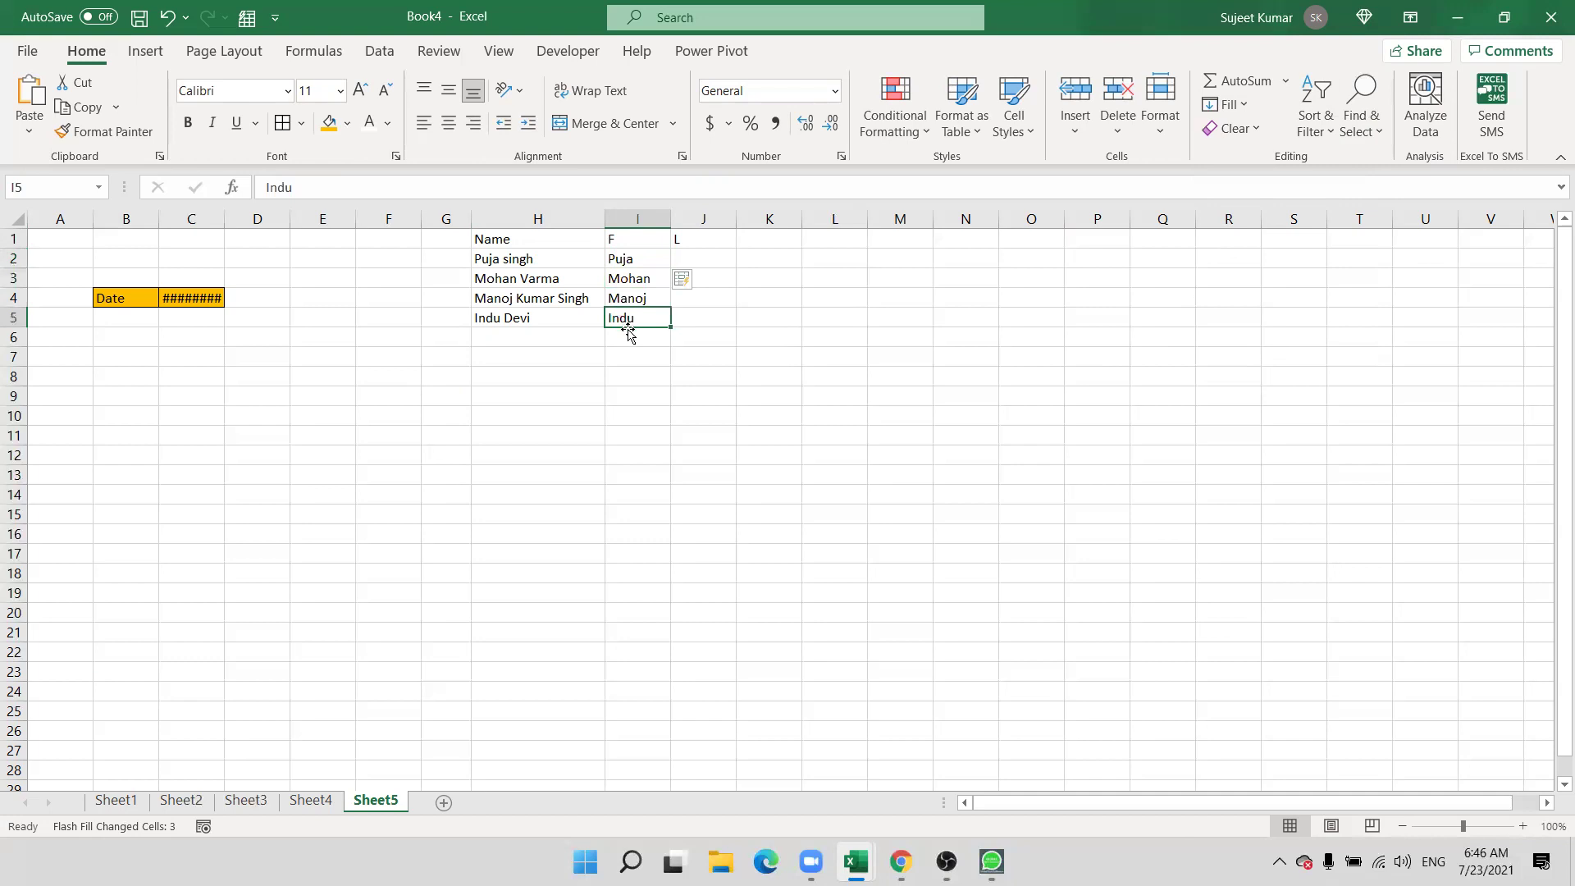
pyautogui.moveTo(619, 312); pyautogui.dragTo(631, 259)
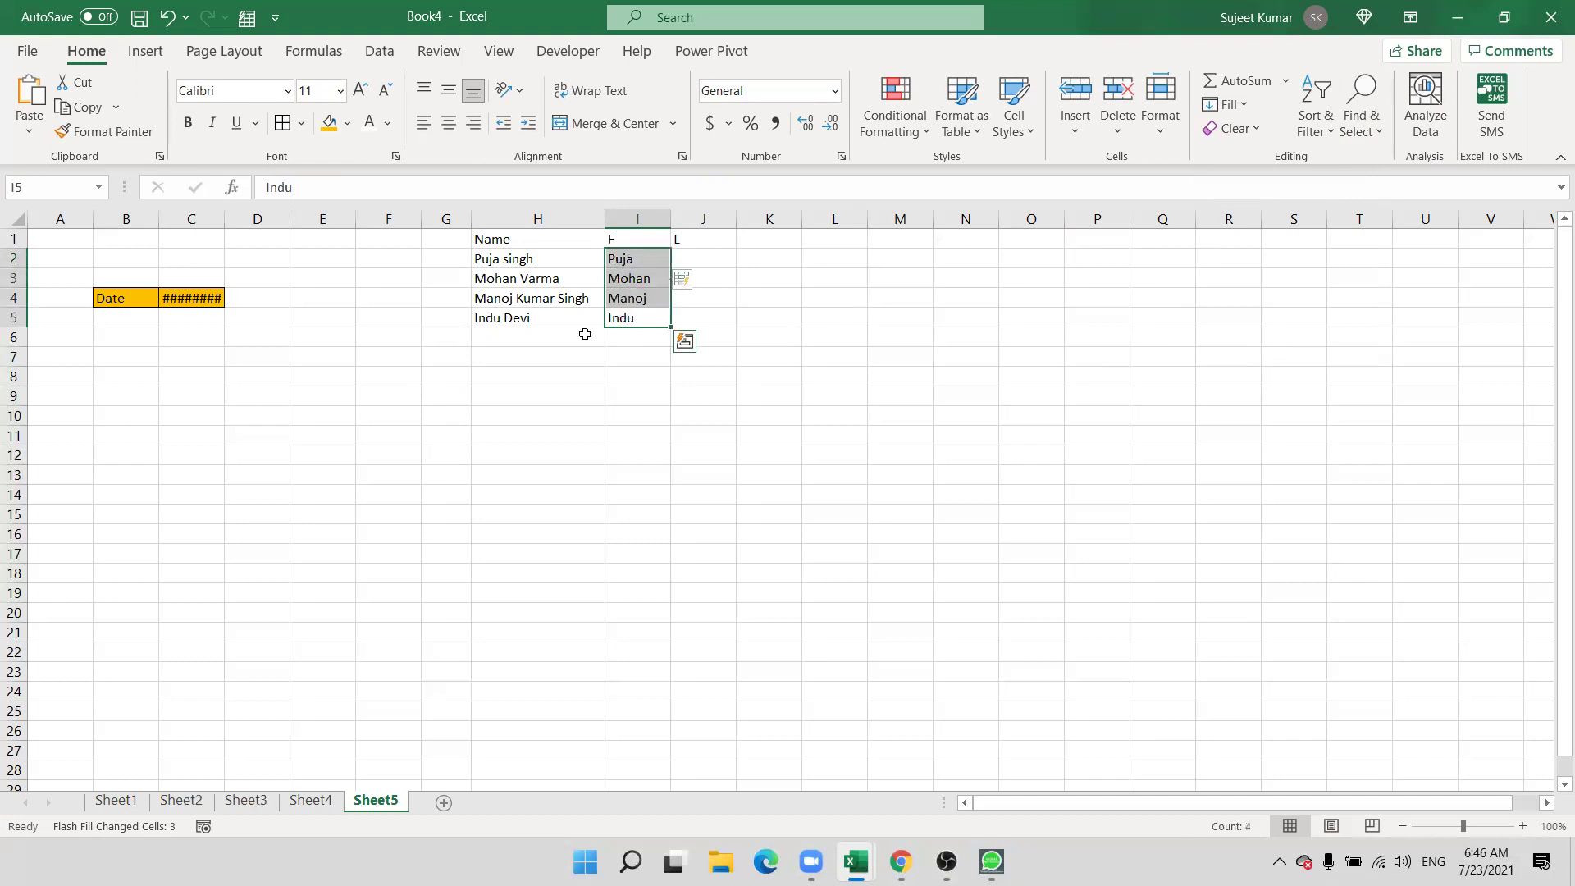
# - Enter the last name from H2 in J2 and use Flash Fill to extract the remaining last names into J3:J5
pyautogui.click(699, 263)
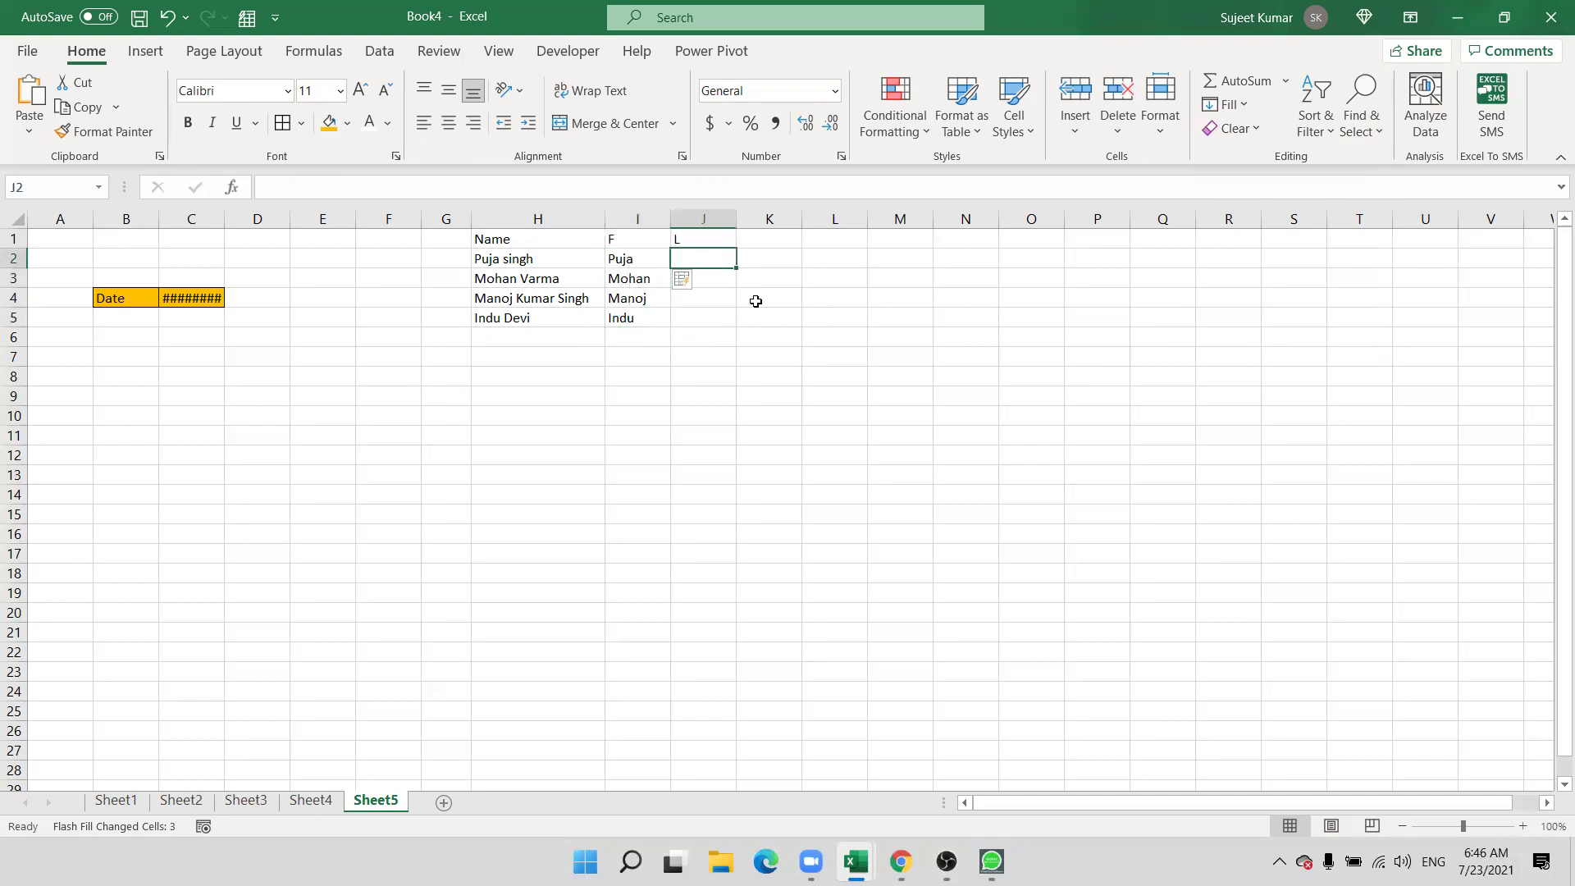
pyautogui.write('Singh')
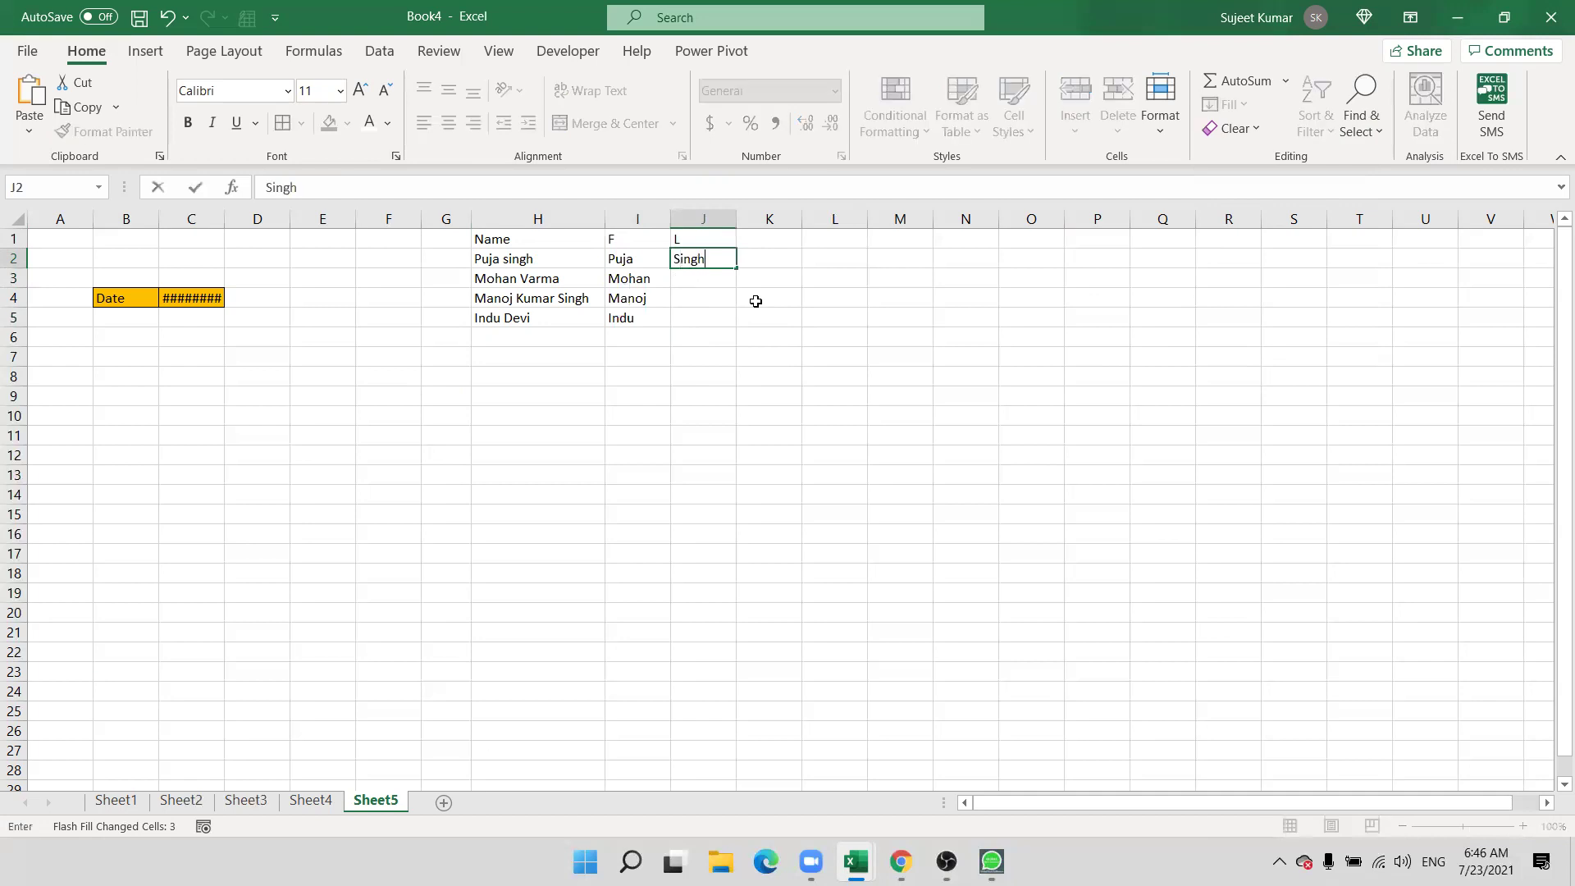
pyautogui.press('Return')
pyautogui.press('Up')
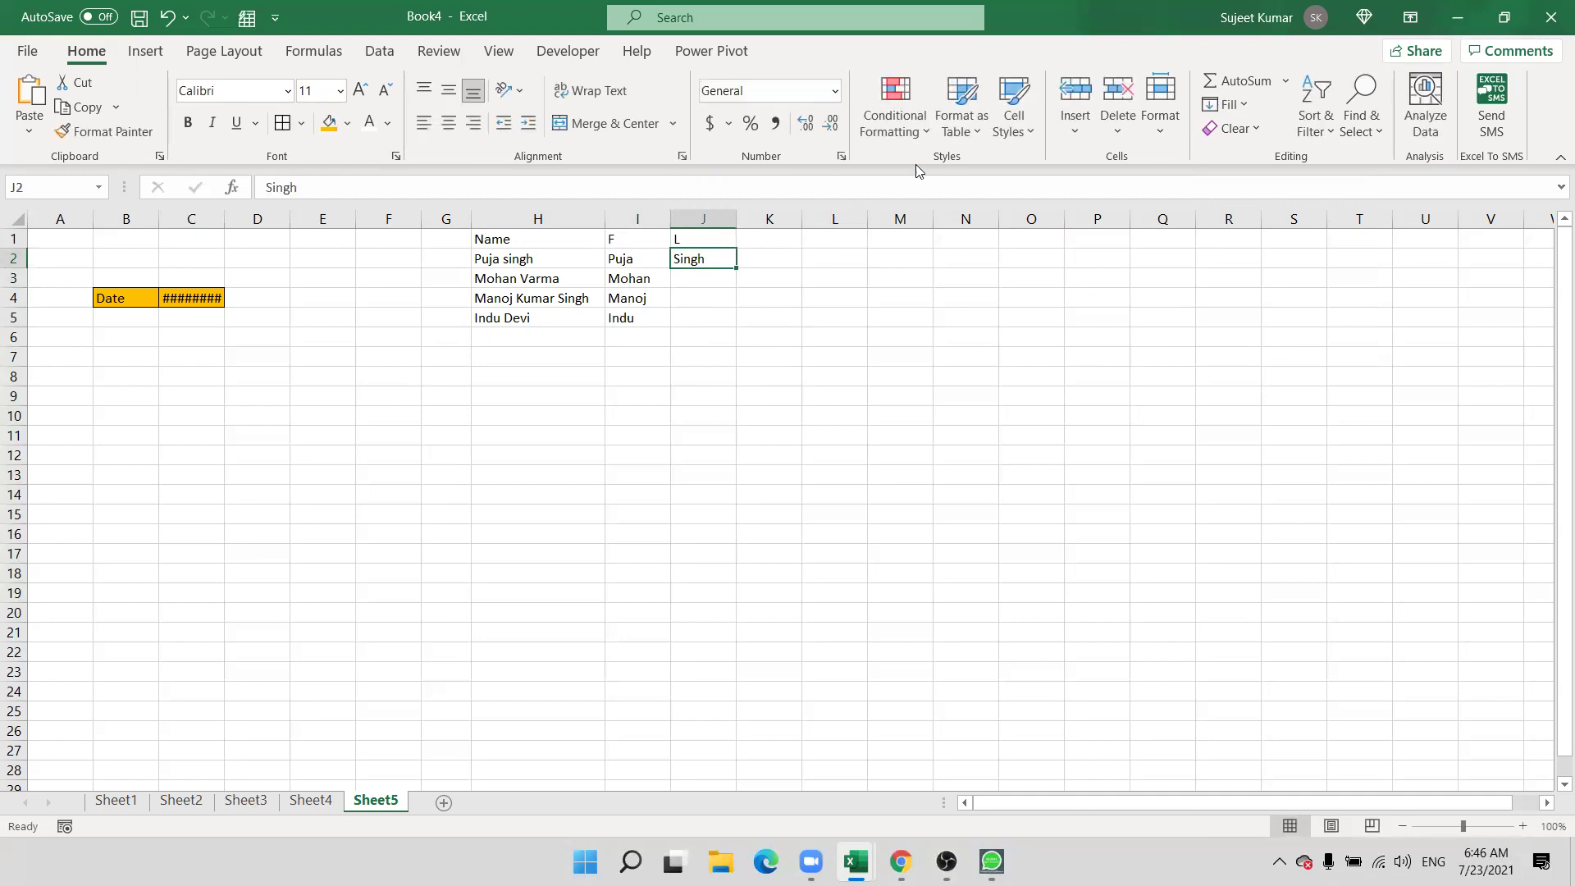
pyautogui.click(1244, 105)
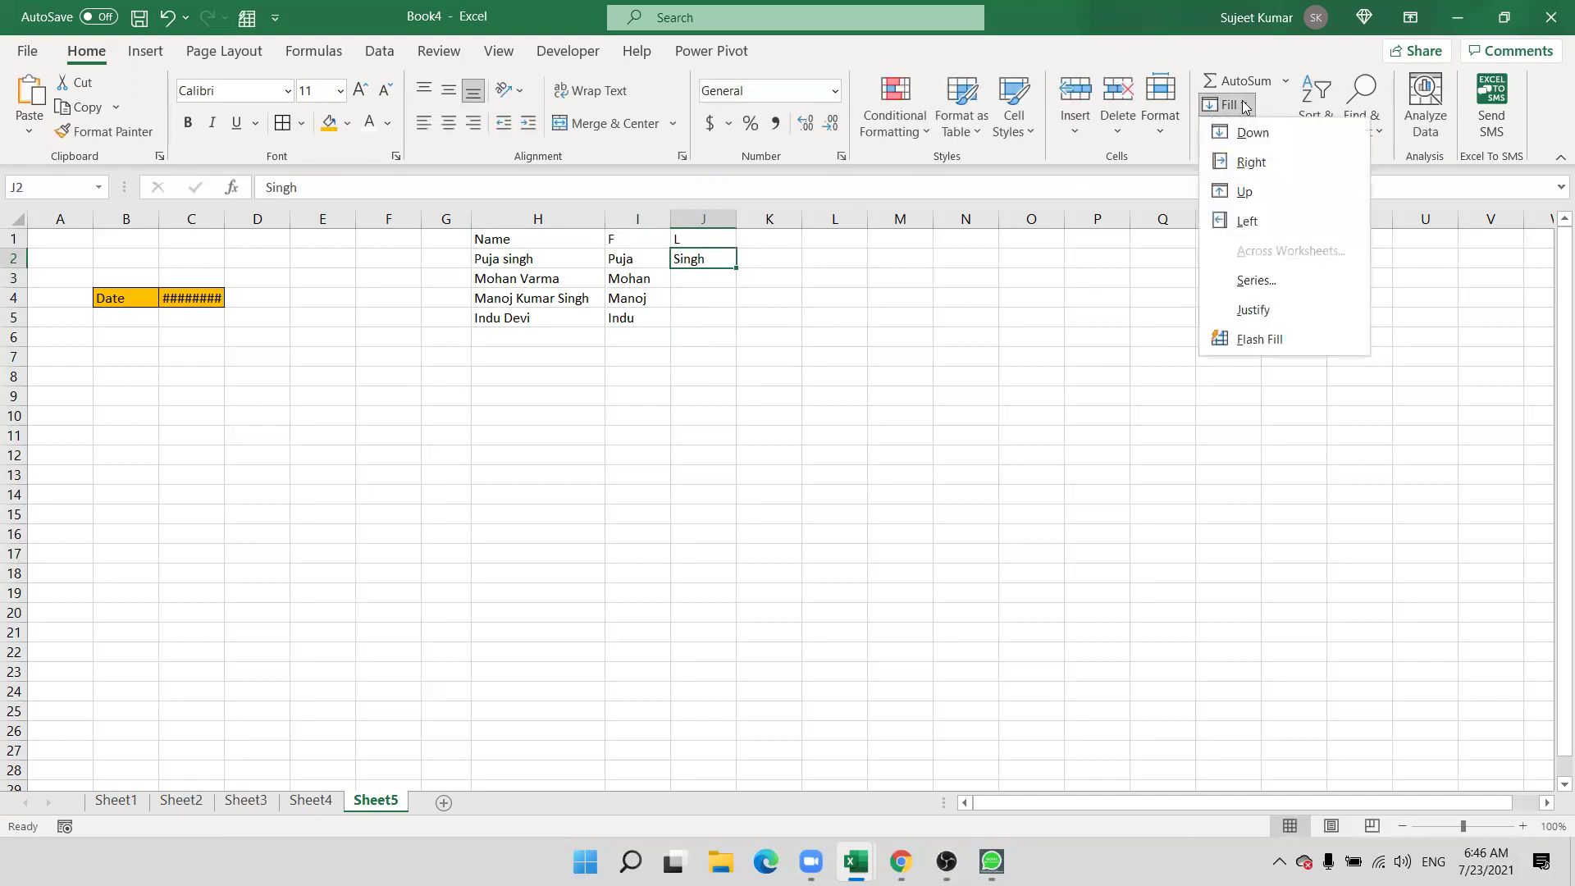
pyautogui.click(1269, 339)
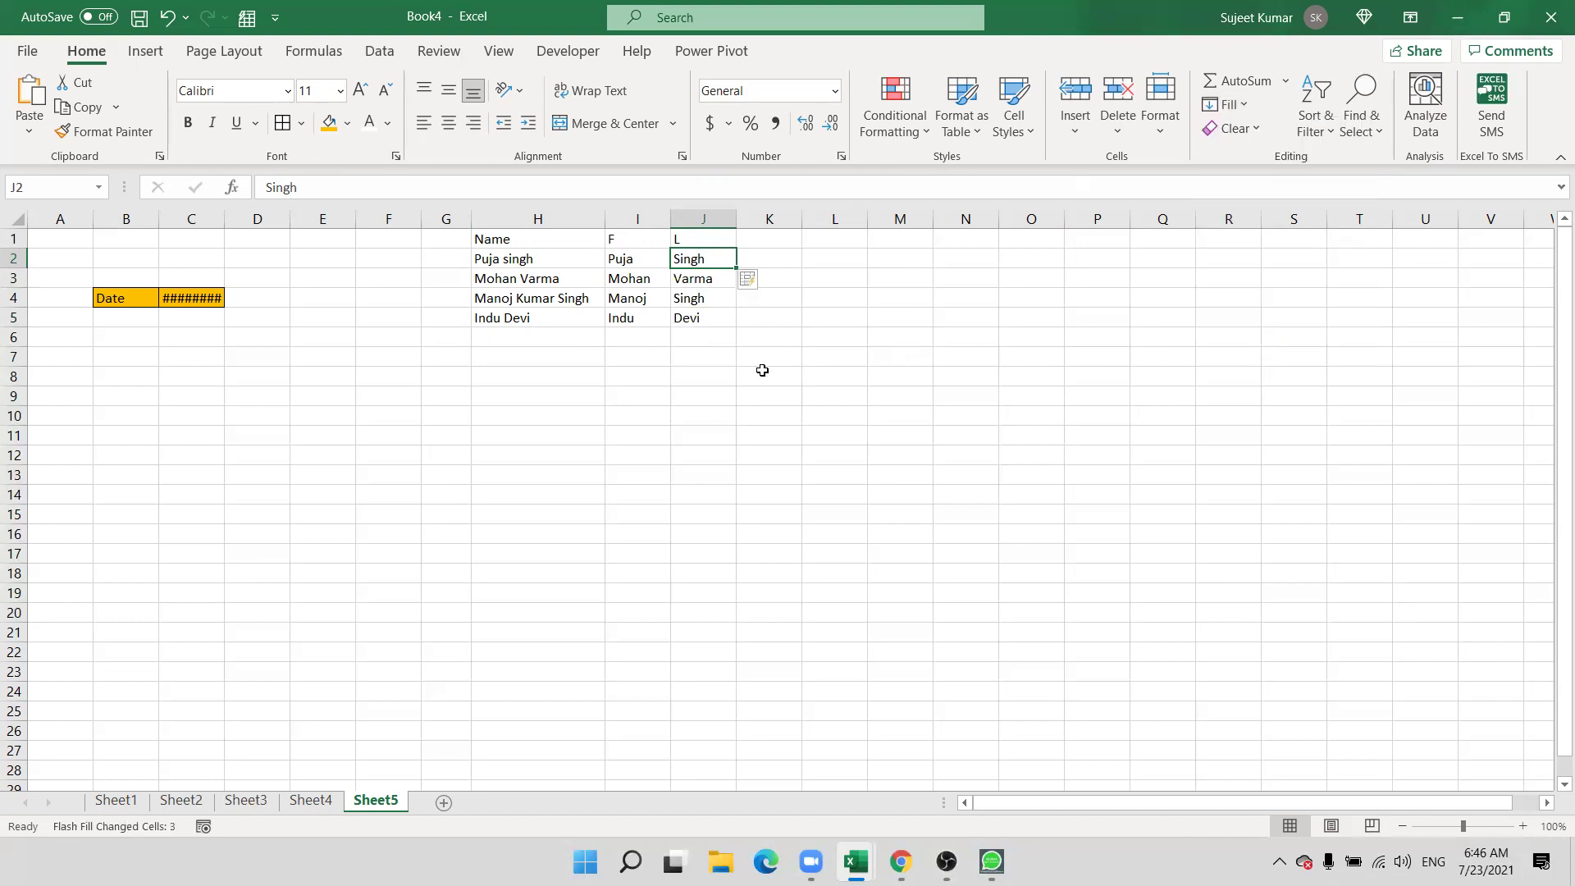
pyautogui.moveTo(500, 240); pyautogui.dragTo(501, 326)
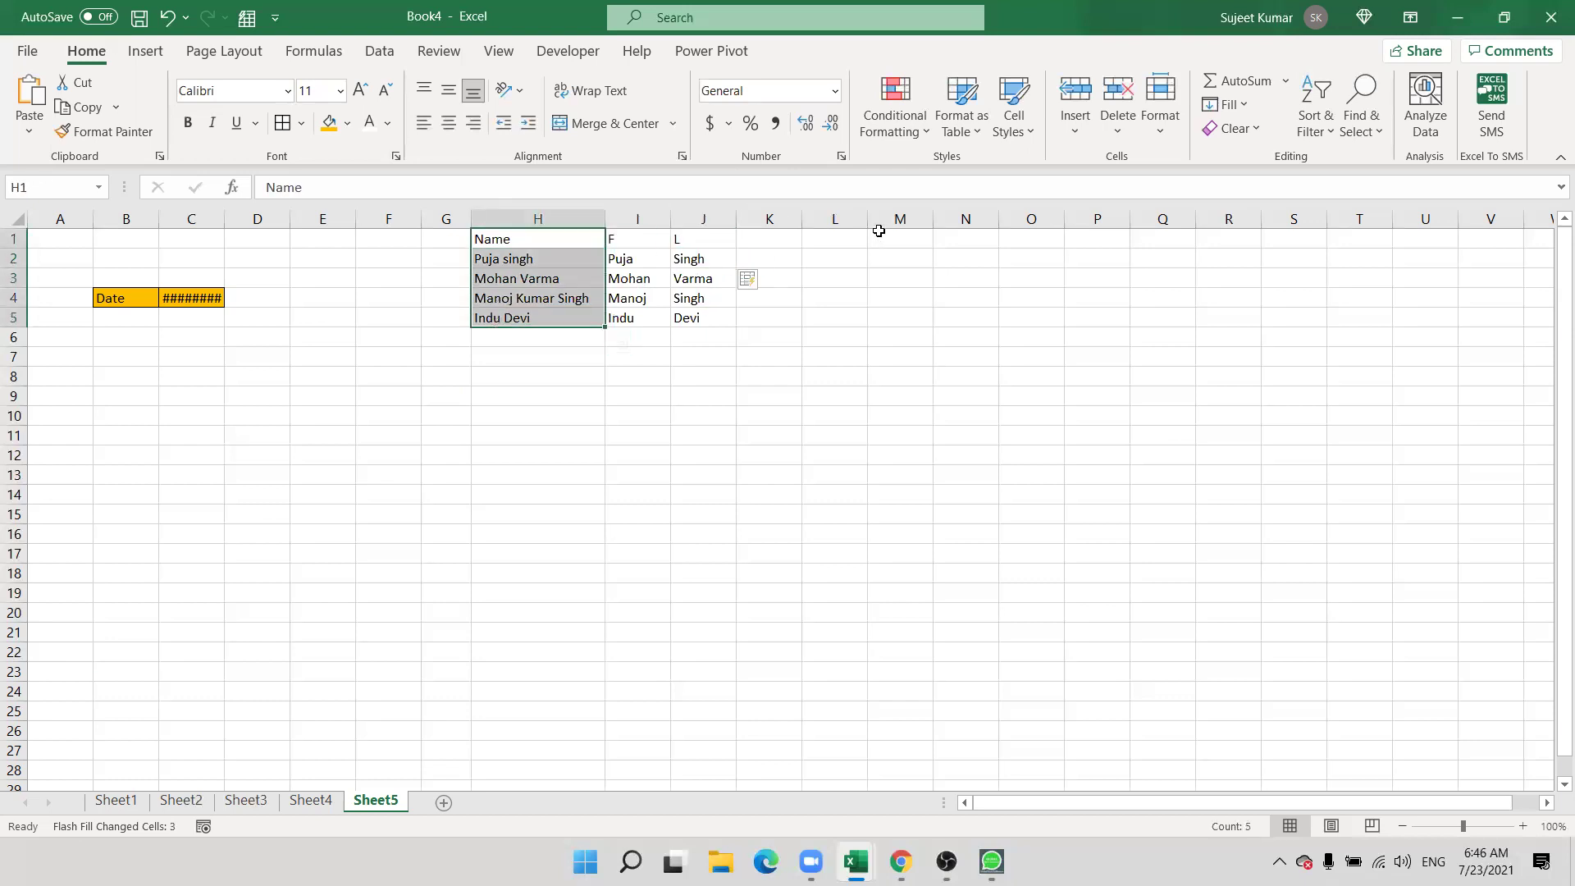
# - Enter the heading Date in L1 and the date 8/1 in L2
pyautogui.click(864, 237)
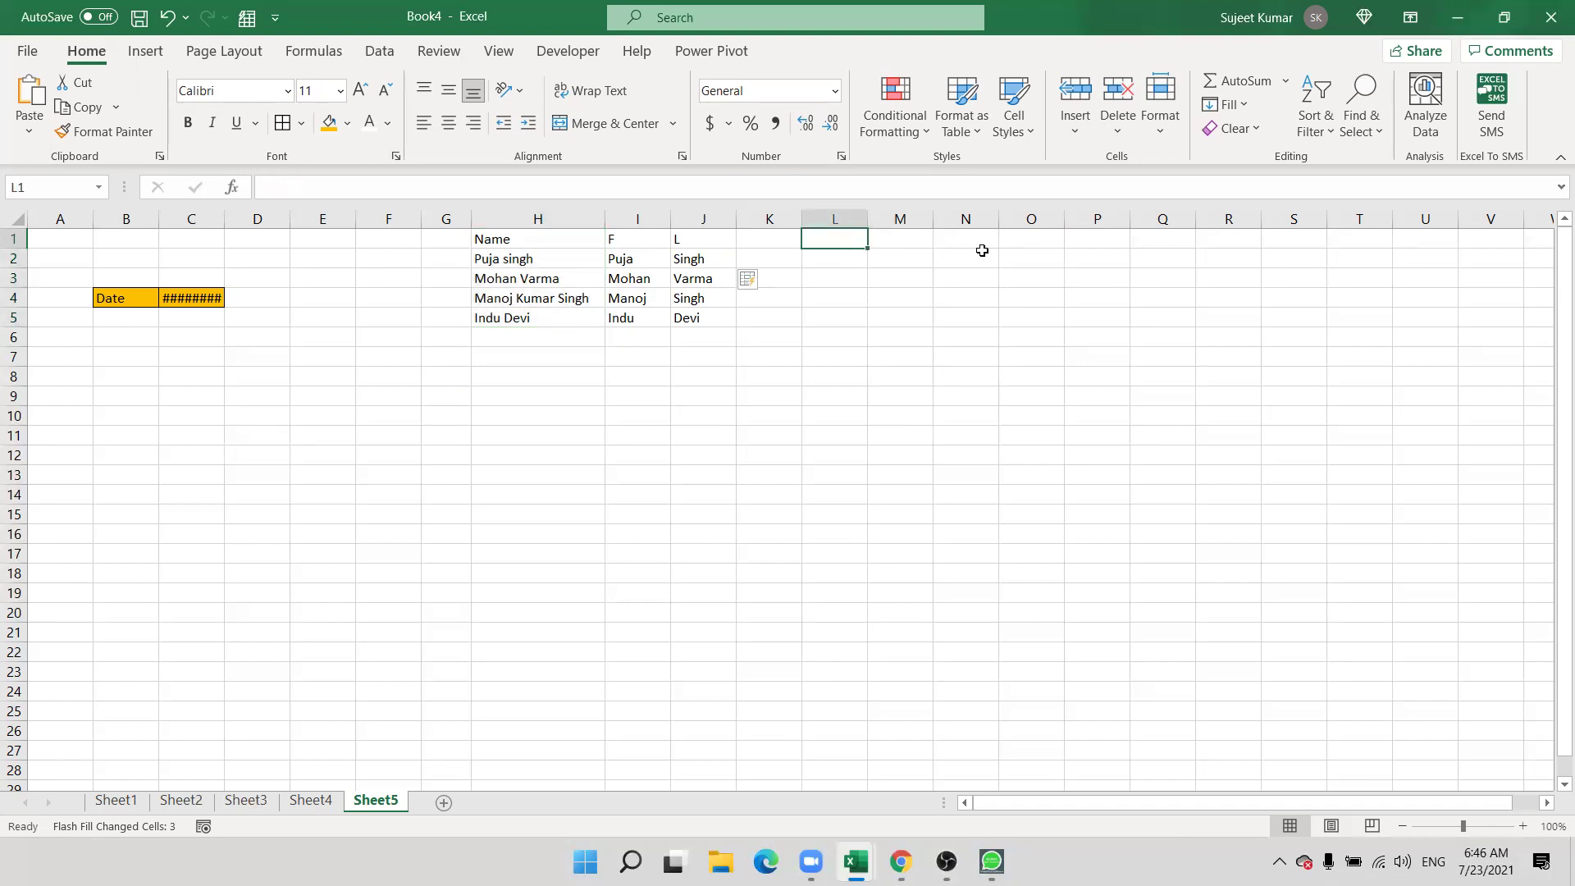
pyautogui.write('Da')
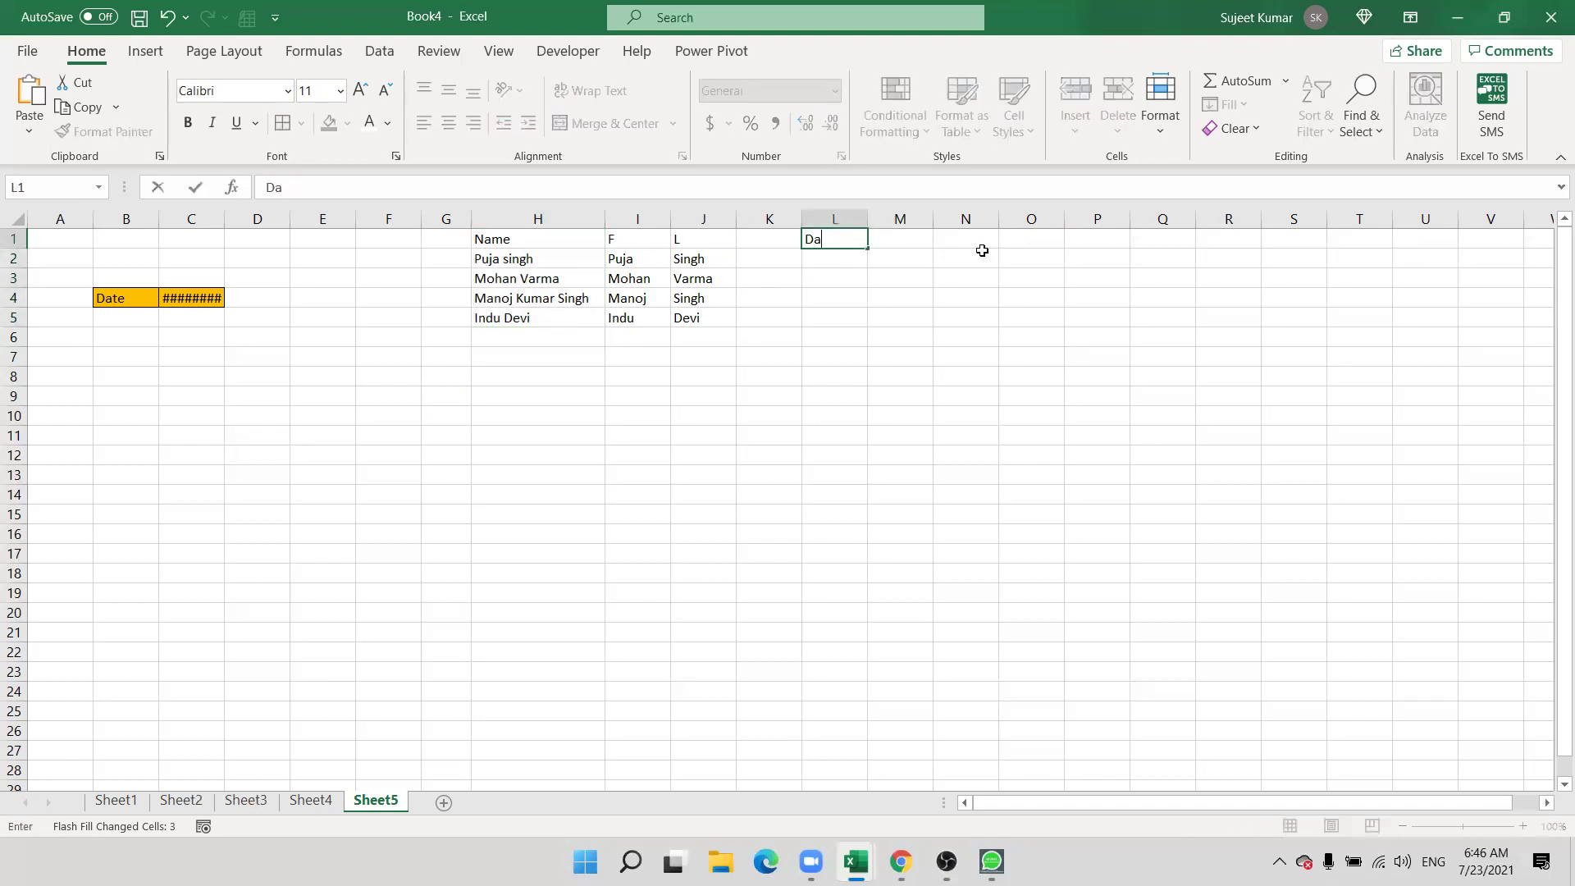
pyautogui.write('ye')
pyautogui.press('Return')
pyautogui.write('8/1')
pyautogui.press('Return')
# - Enter the formula =L2+20 in L3 and fill it down through L9
pyautogui.write('=L2+20')
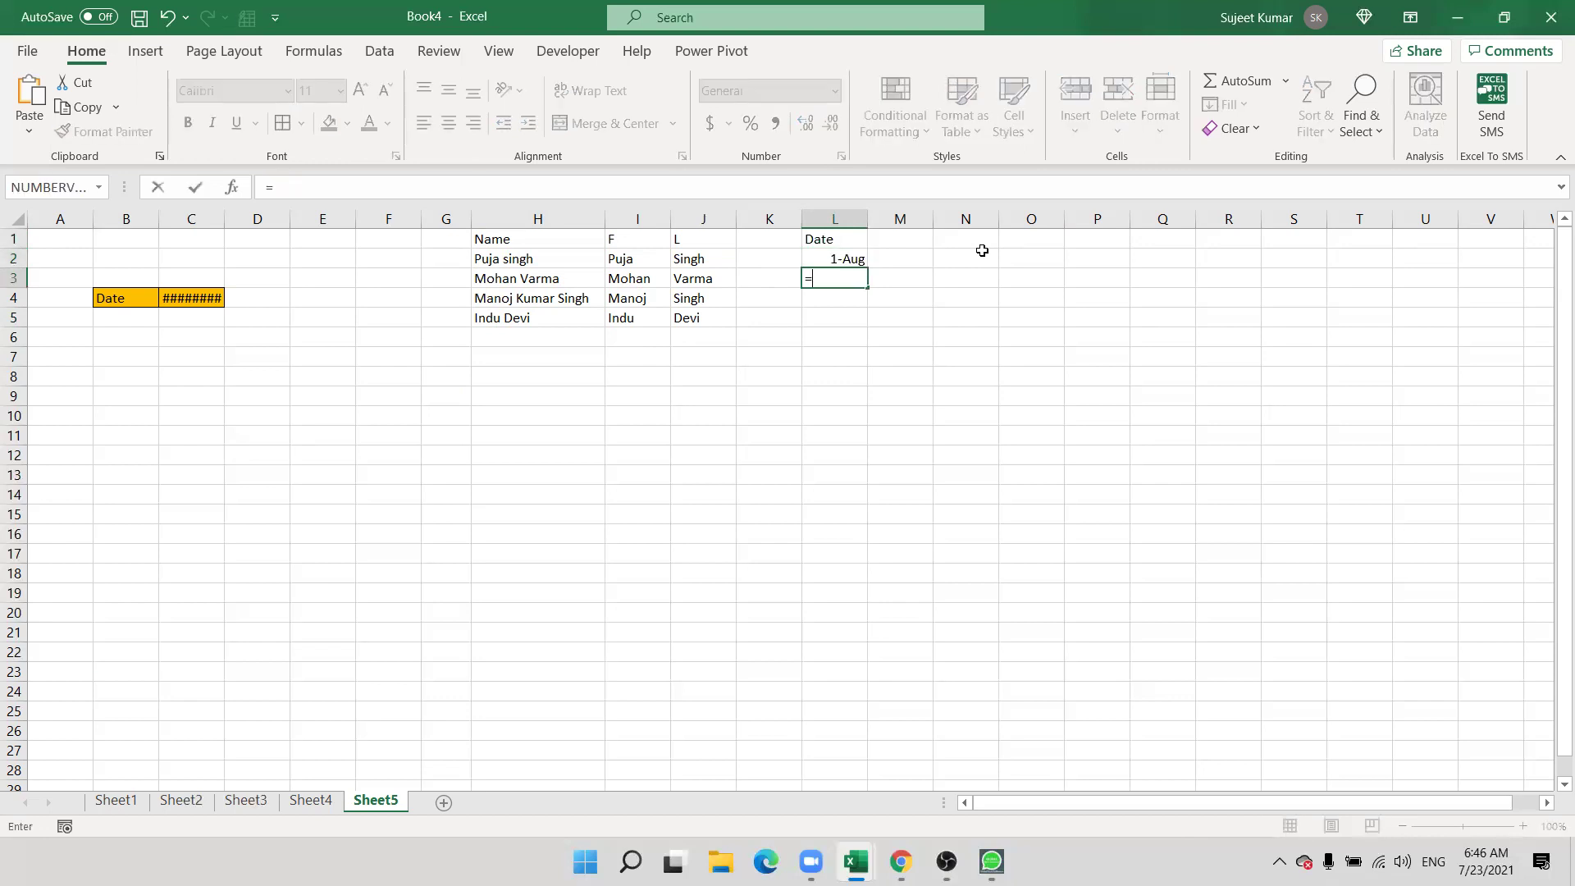
pyautogui.press('Return')
pyautogui.press('Up')
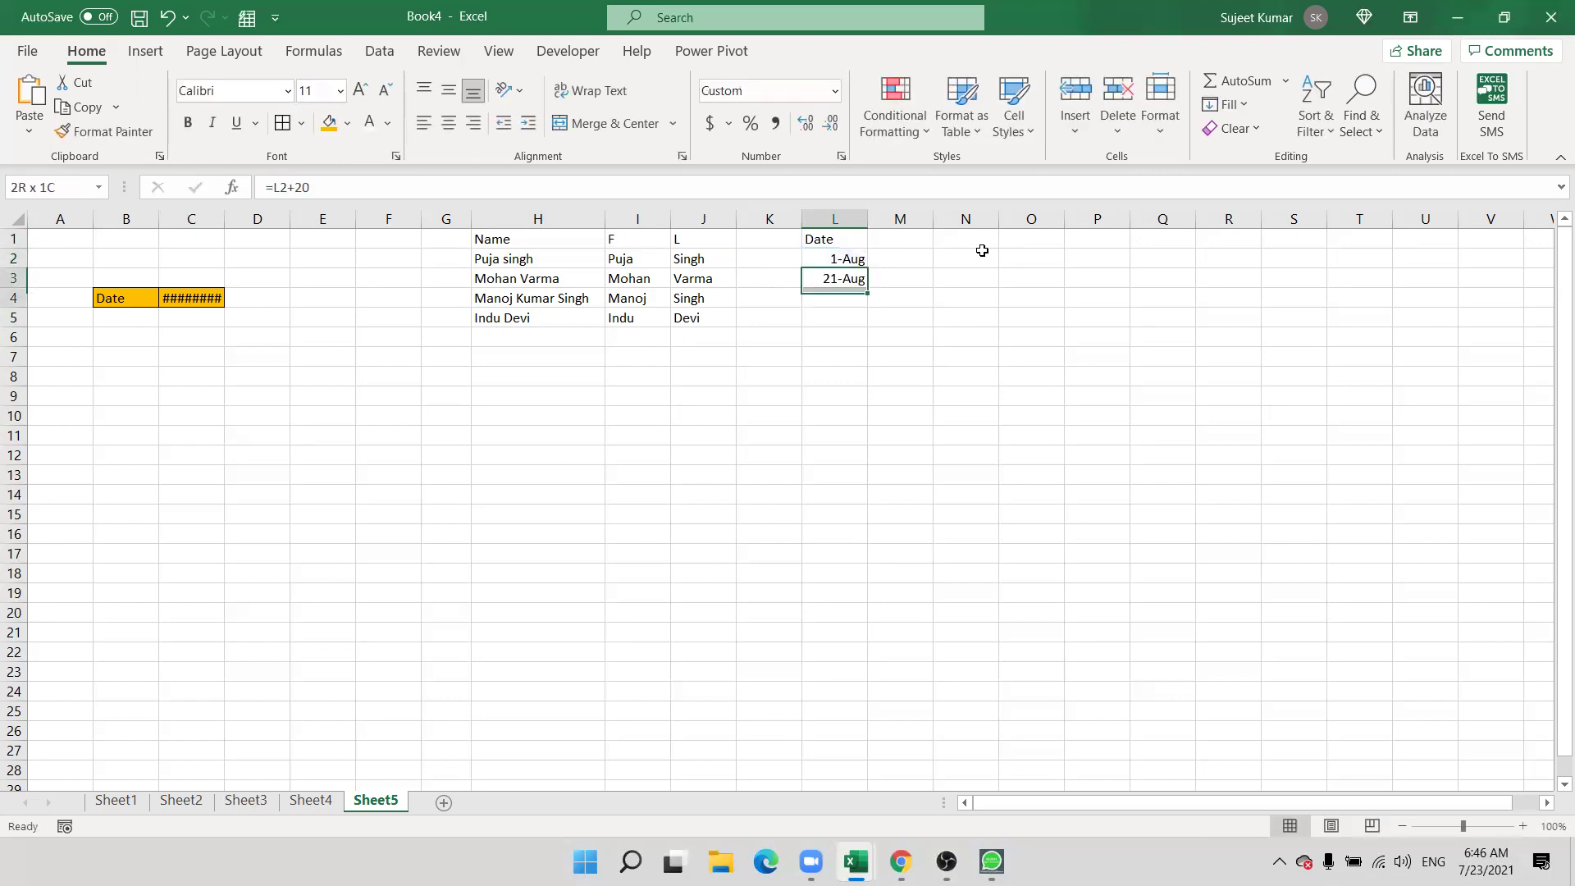
pyautogui.hotkey('shift', 'Down')
pyautogui.hotkey('shift', 'Down')
pyautogui.hotkey('shift', 'Down')
pyautogui.hotkey('shift', 'Down')
pyautogui.hotkey('shift', 'Down')
pyautogui.hotkey('shift', 'Down')
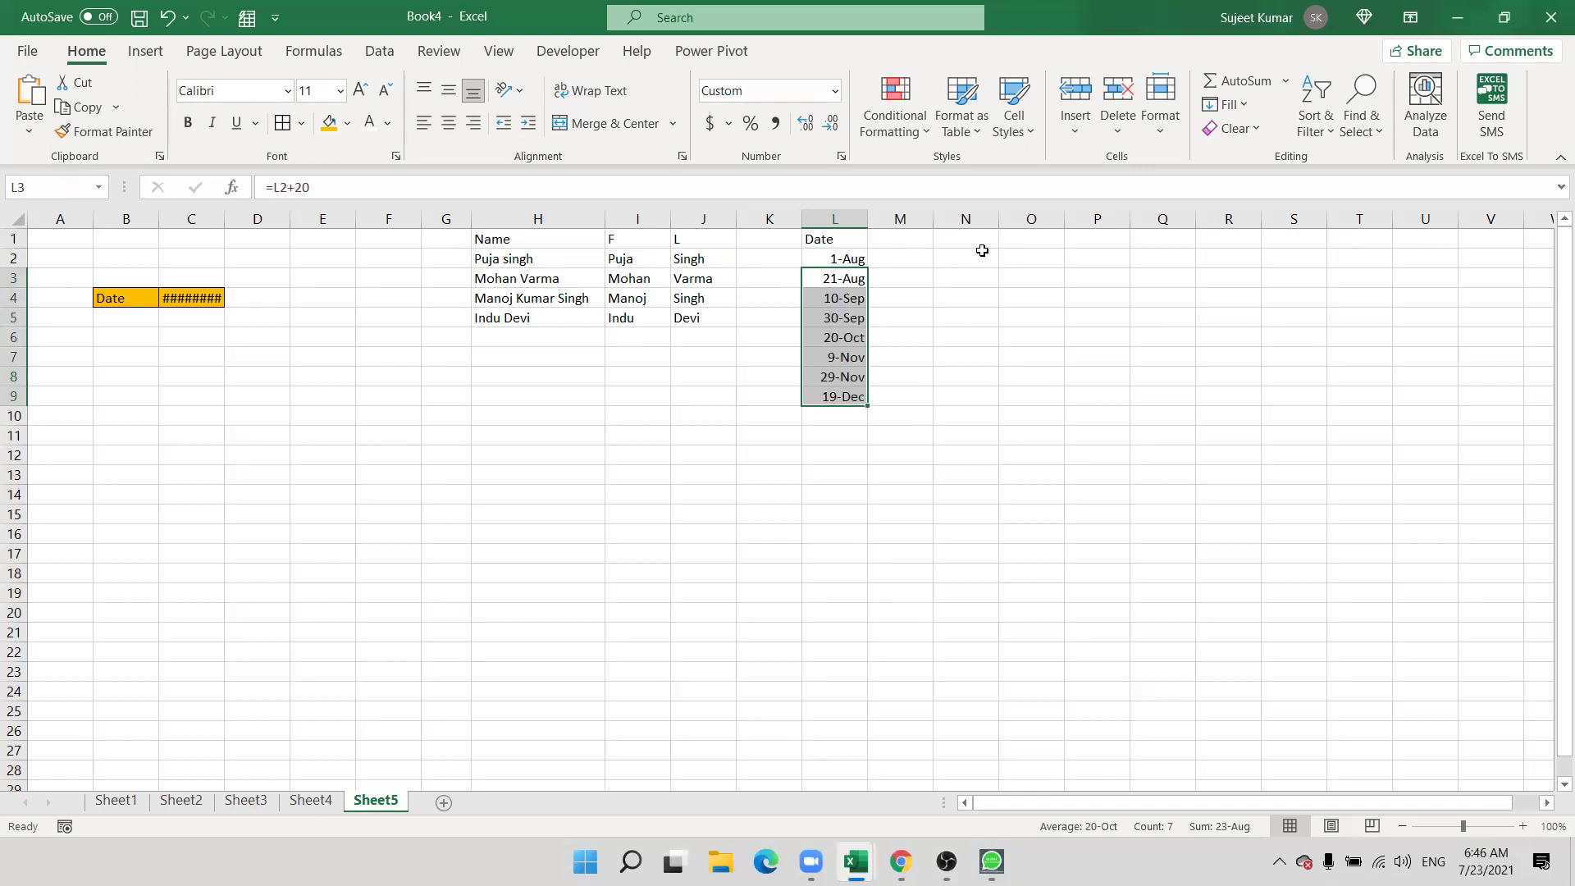
# - Enter Aug in M2 and use Flash Fill to extract the month names for the remaining dates in M3:M9
pyautogui.hotkey('ctrl', 'Up')
pyautogui.press('Right')
pyautogui.press('Down')
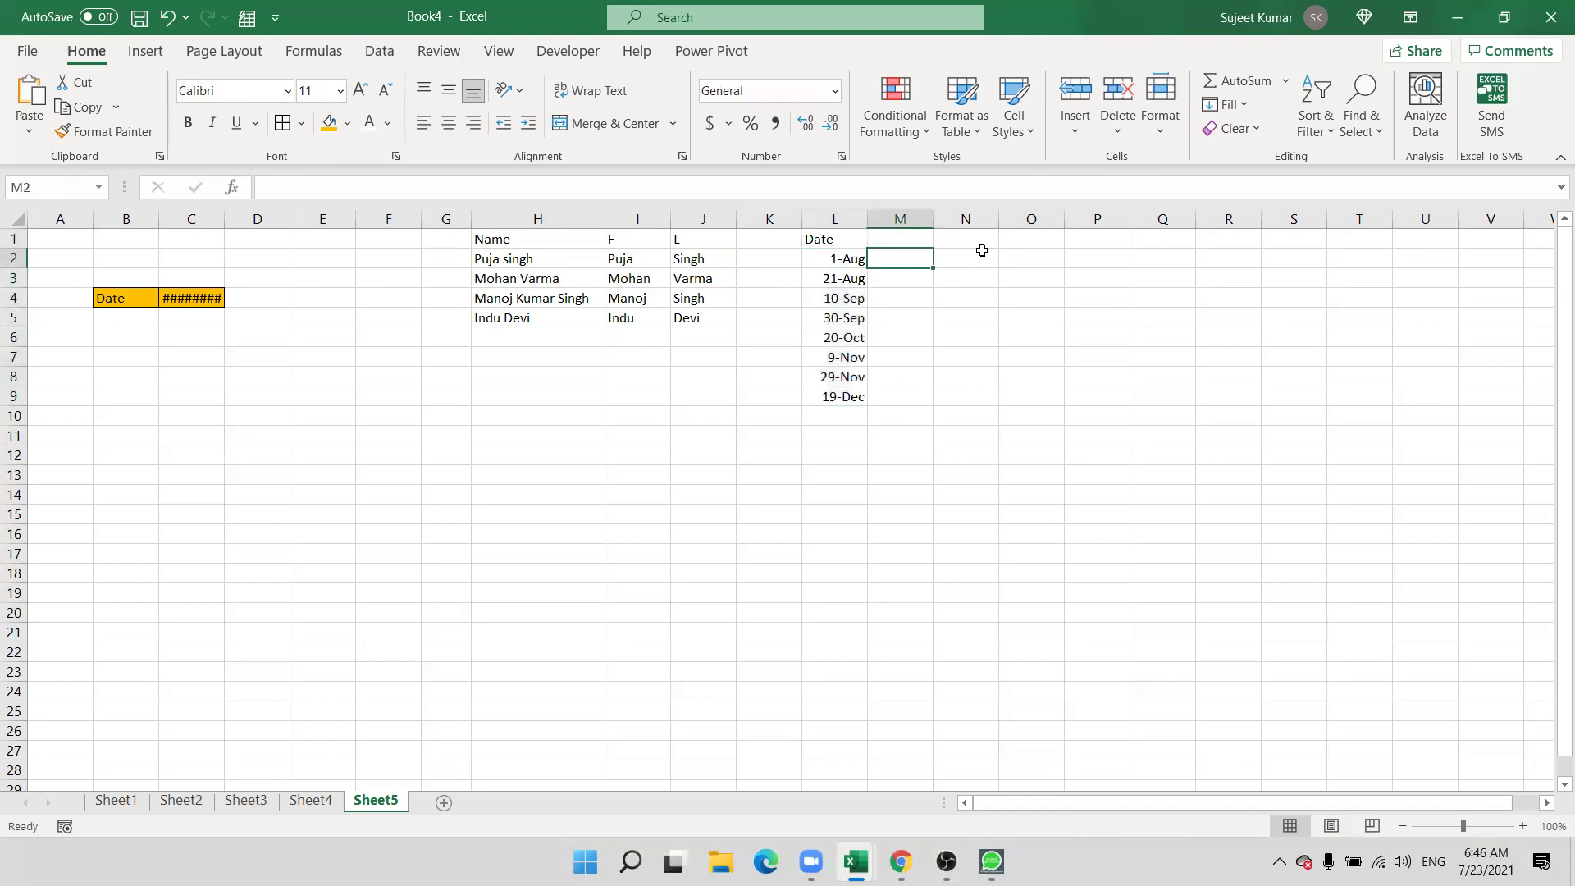
pyautogui.write('Aug')
pyautogui.press('Return')
pyautogui.press('Up')
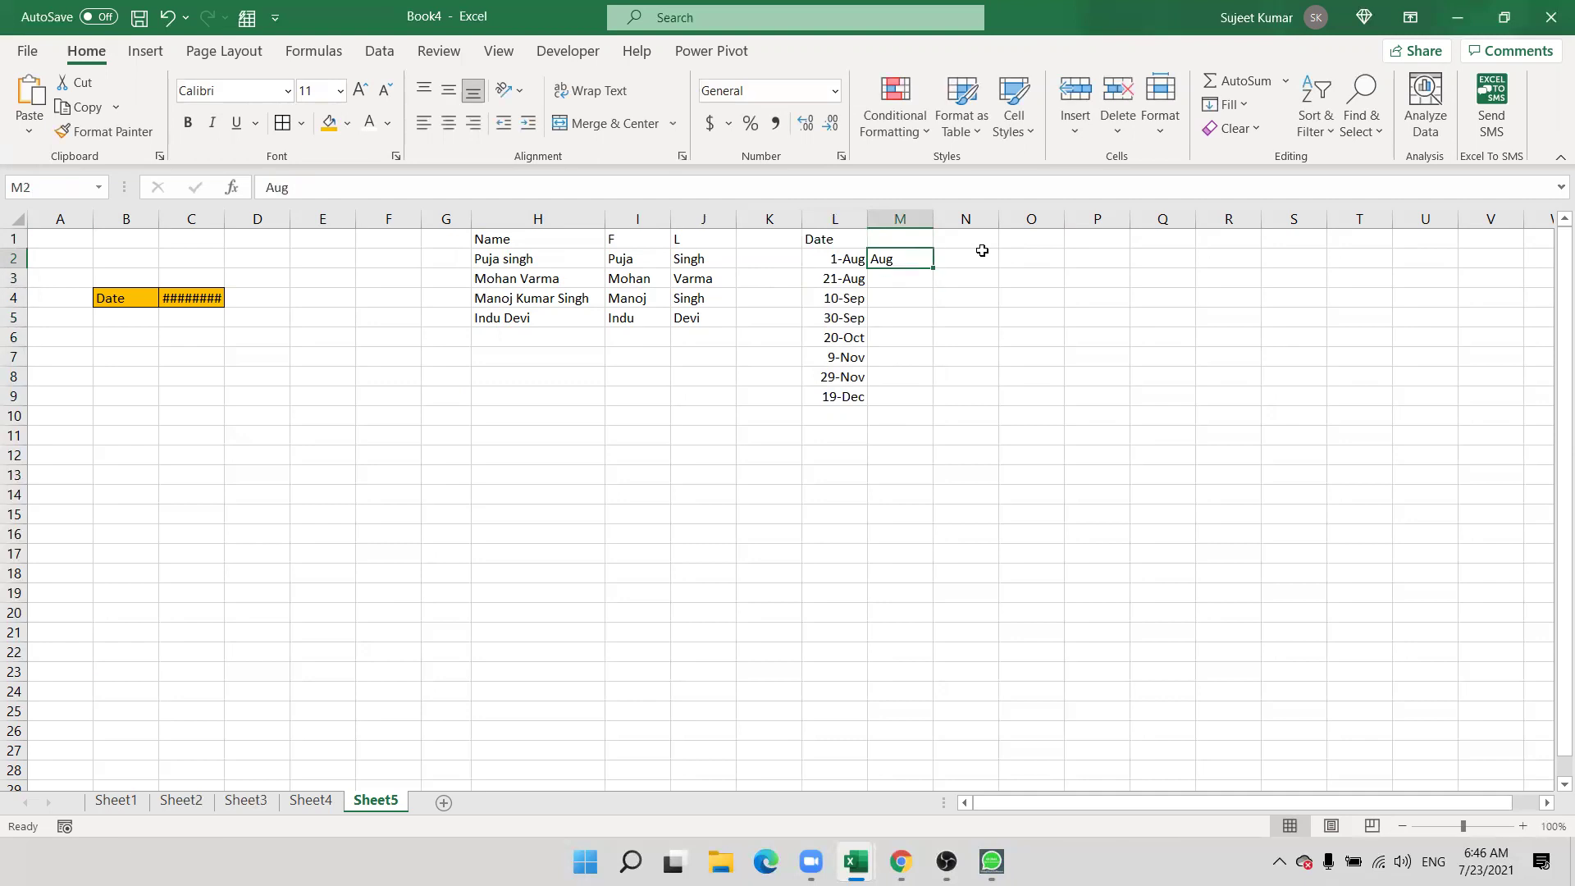
pyautogui.click(1230, 106)
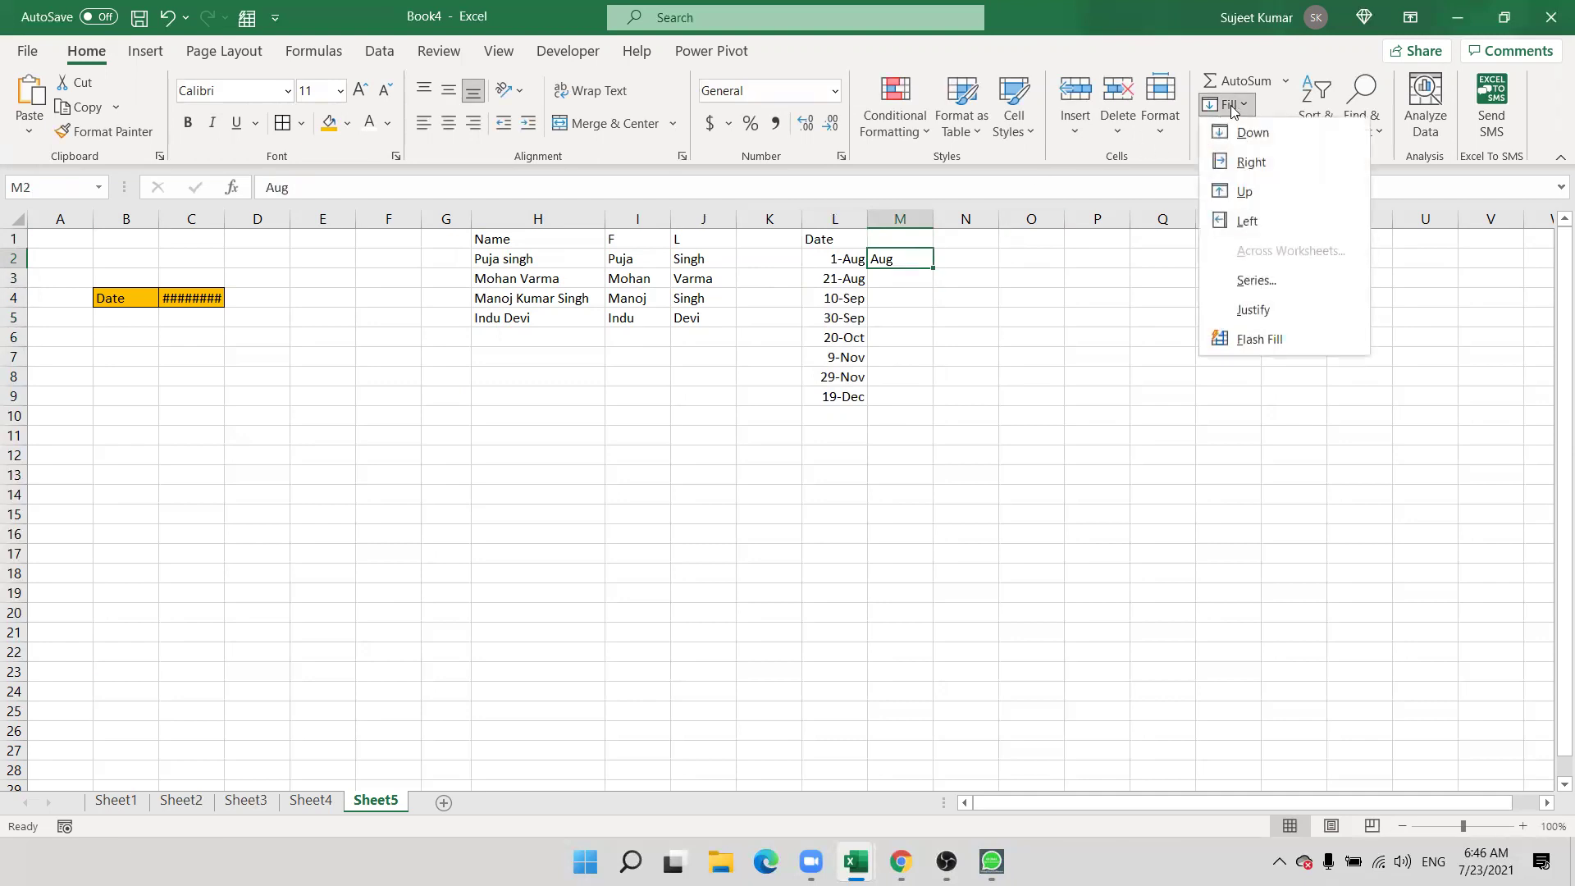
pyautogui.click(1261, 347)
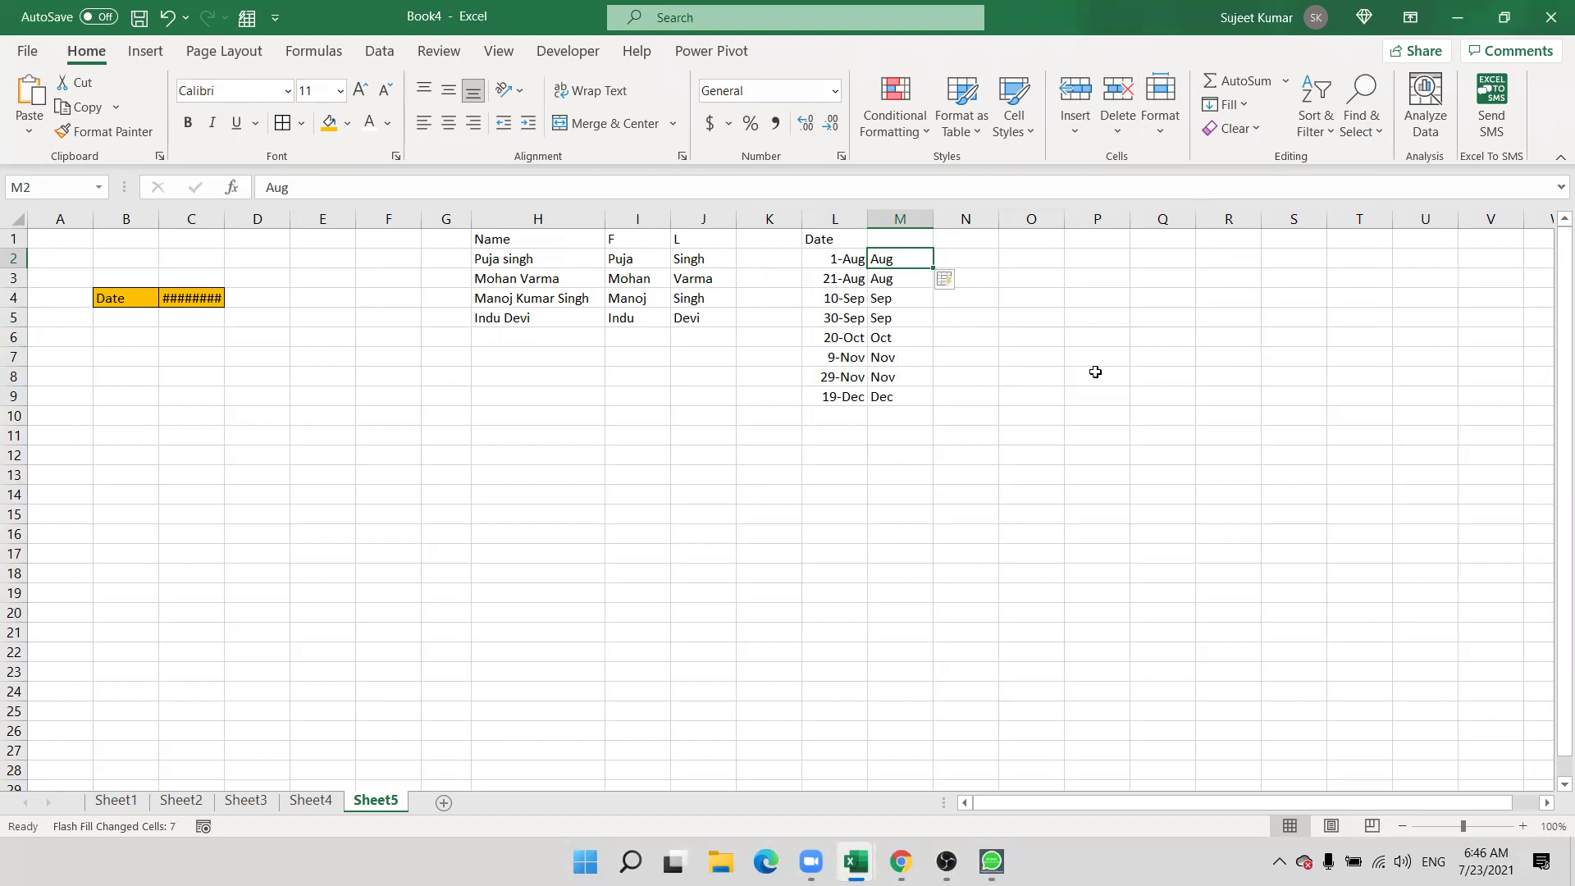
# - Enter the numbers 123963, 963214, 852369 and 741258 in P2:P5
pyautogui.click(1079, 254)
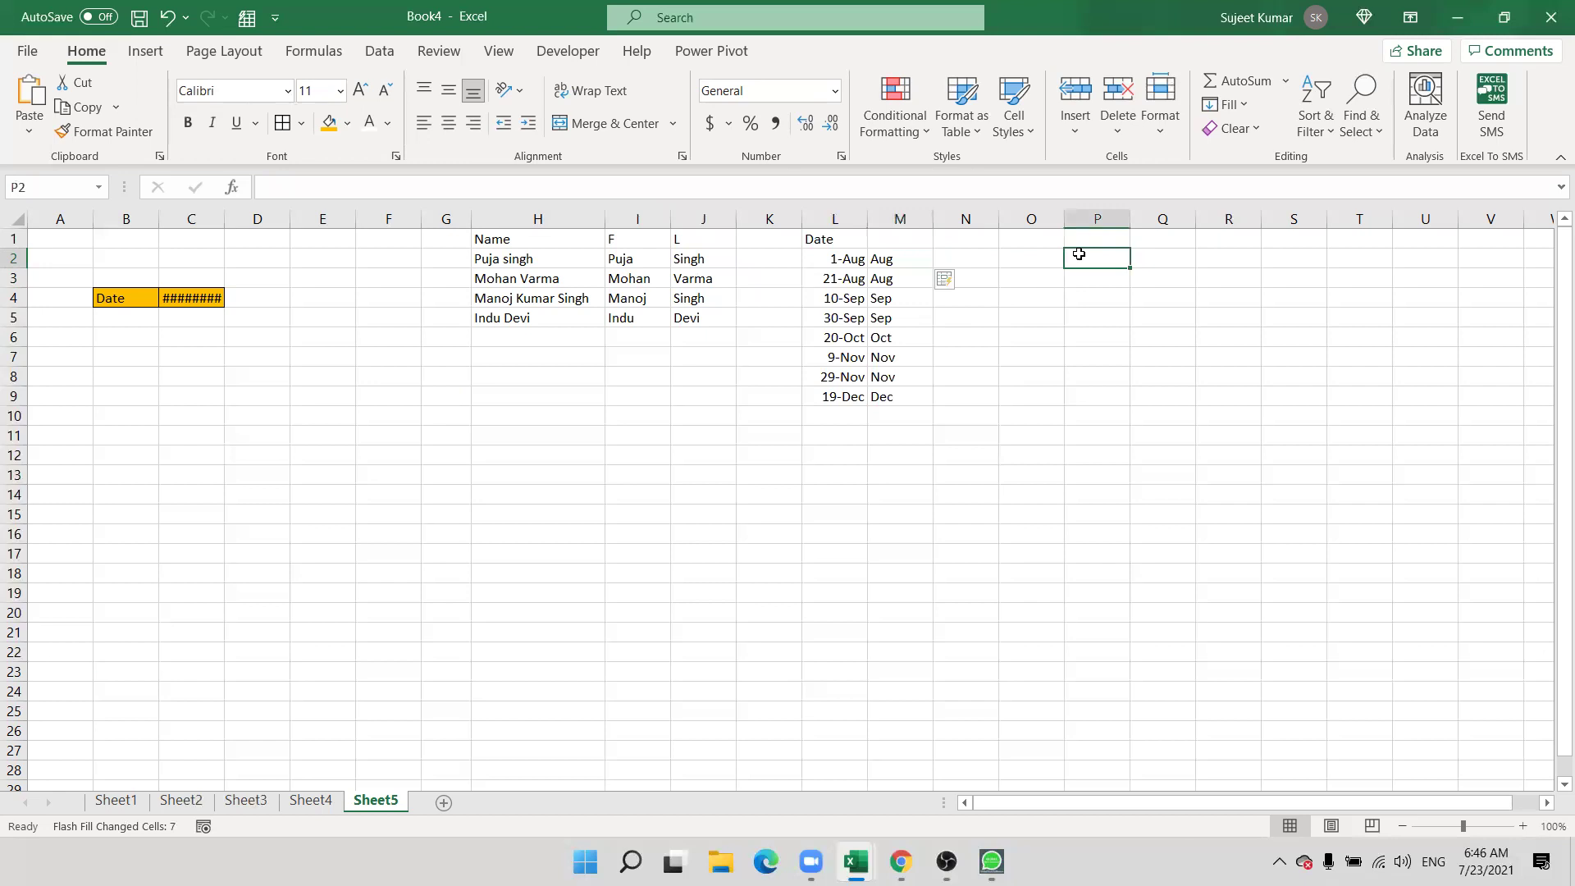
pyautogui.write('123963')
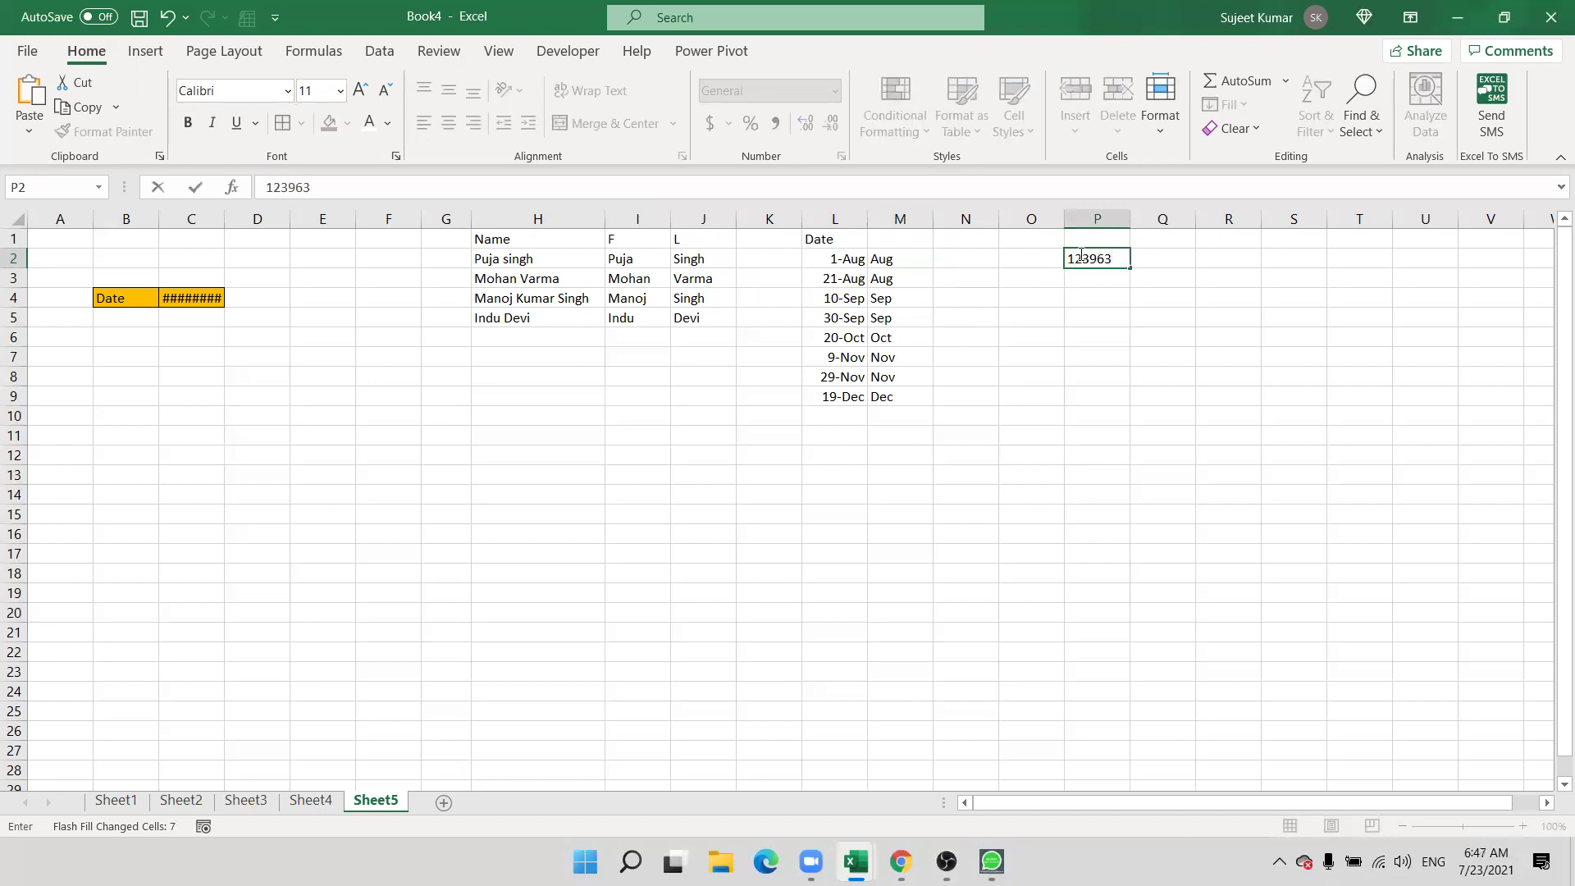
pyautogui.press('Return')
pyautogui.write('963214')
pyautogui.press('Return')
pyautogui.write('852369')
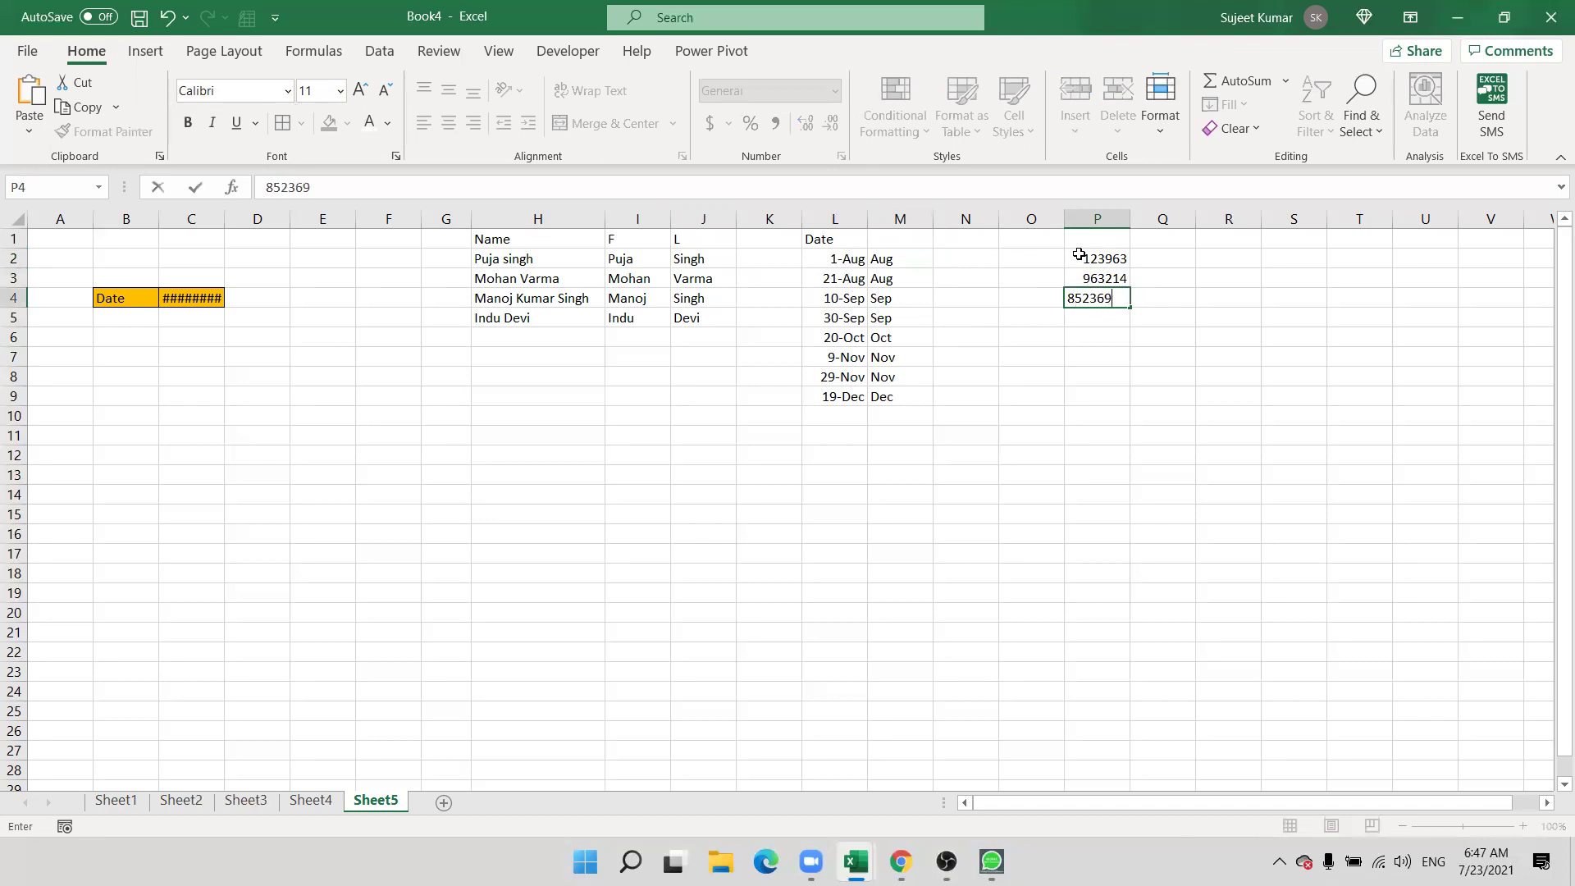
pyautogui.press('Return')
pyautogui.write('741258')
pyautogui.press('Return')
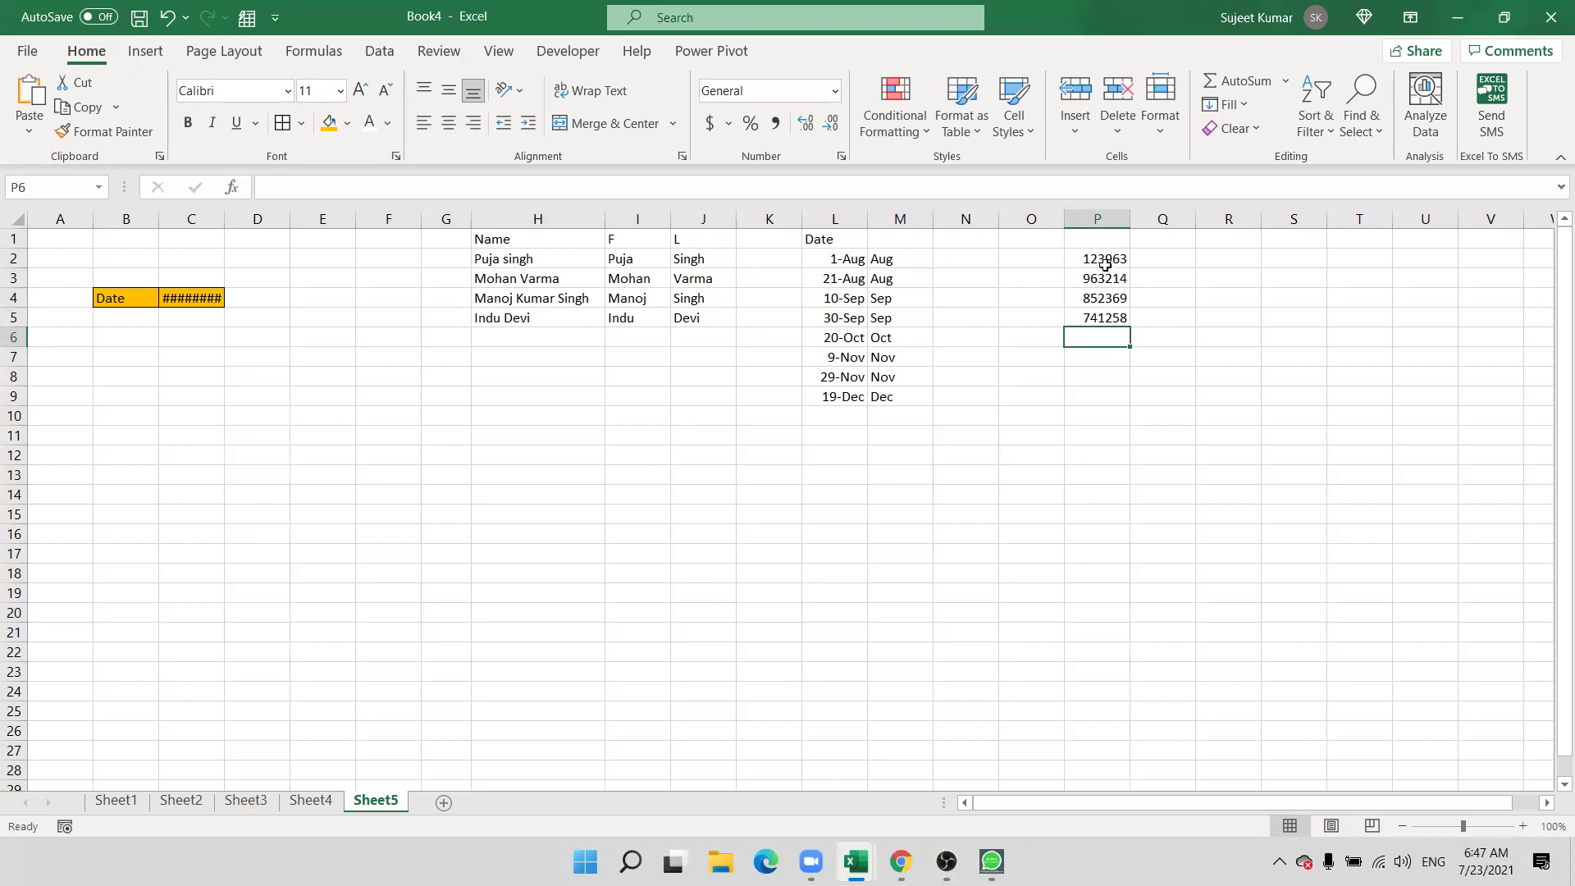
# - Enter 39 in Q2 and use Flash Fill to extract matching digits from the remaining numbers into Q3:Q5
pyautogui.click(1166, 261)
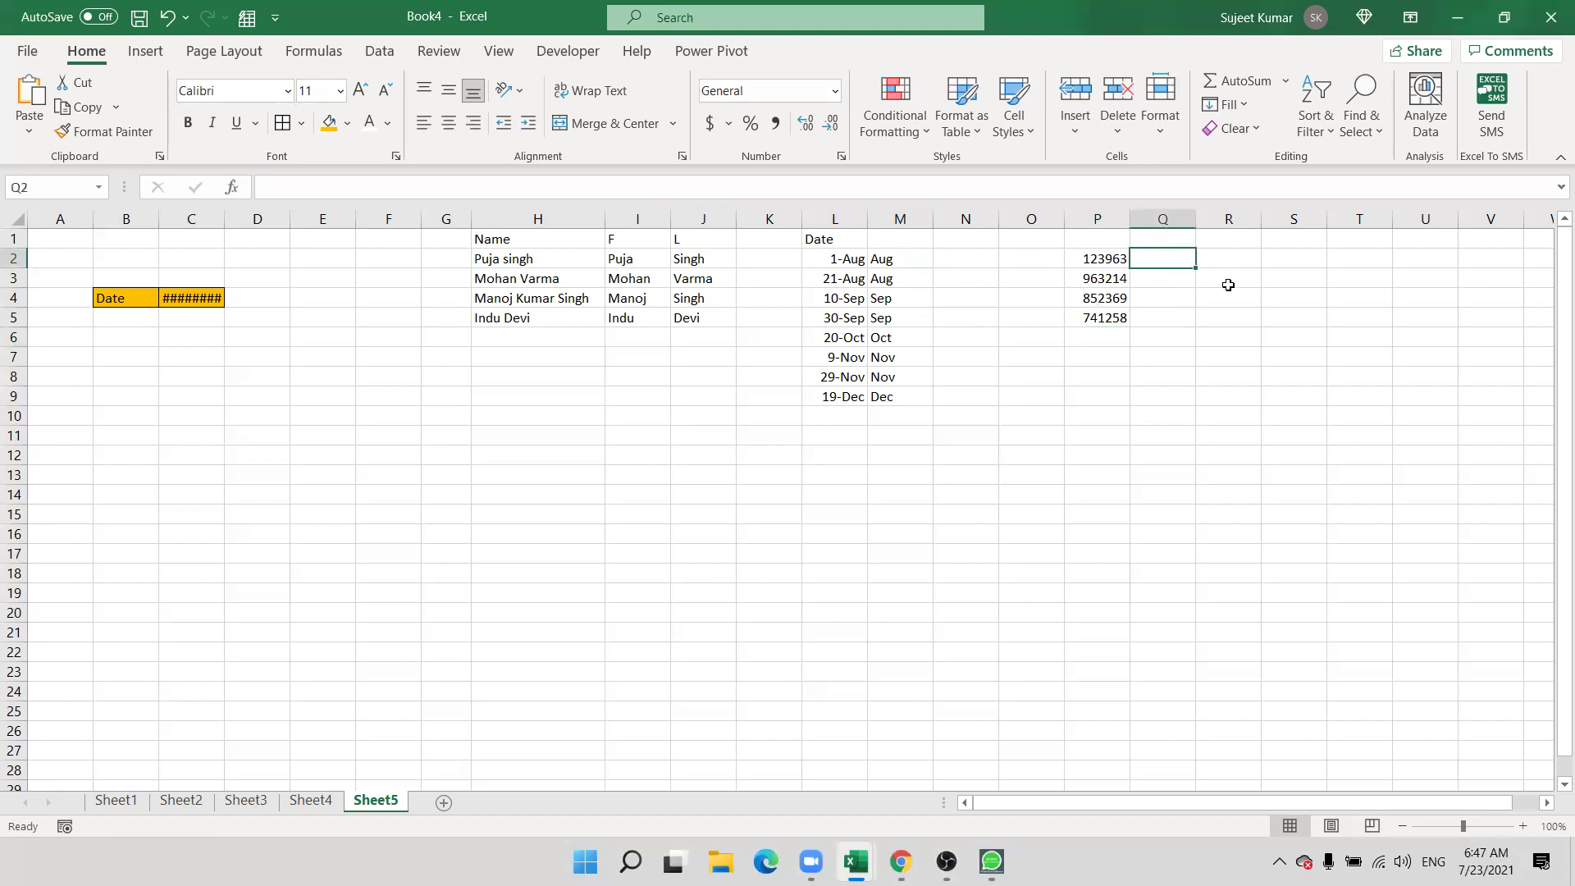
pyautogui.write('39')
pyautogui.press('Return')
pyautogui.press('Up')
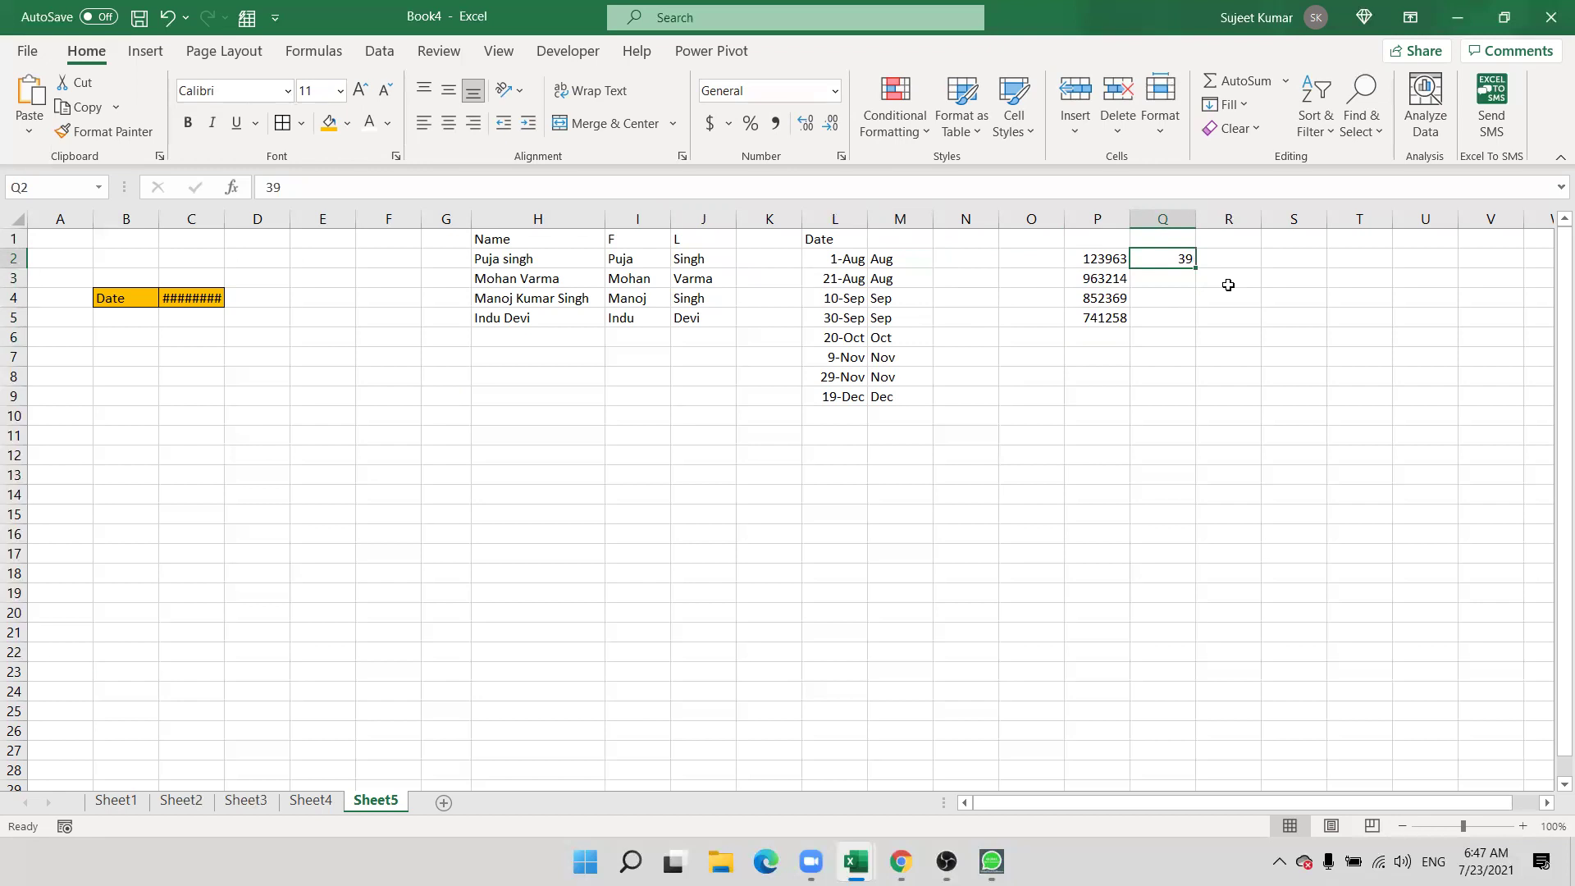
pyautogui.click(1228, 104)
pyautogui.click(1288, 339)
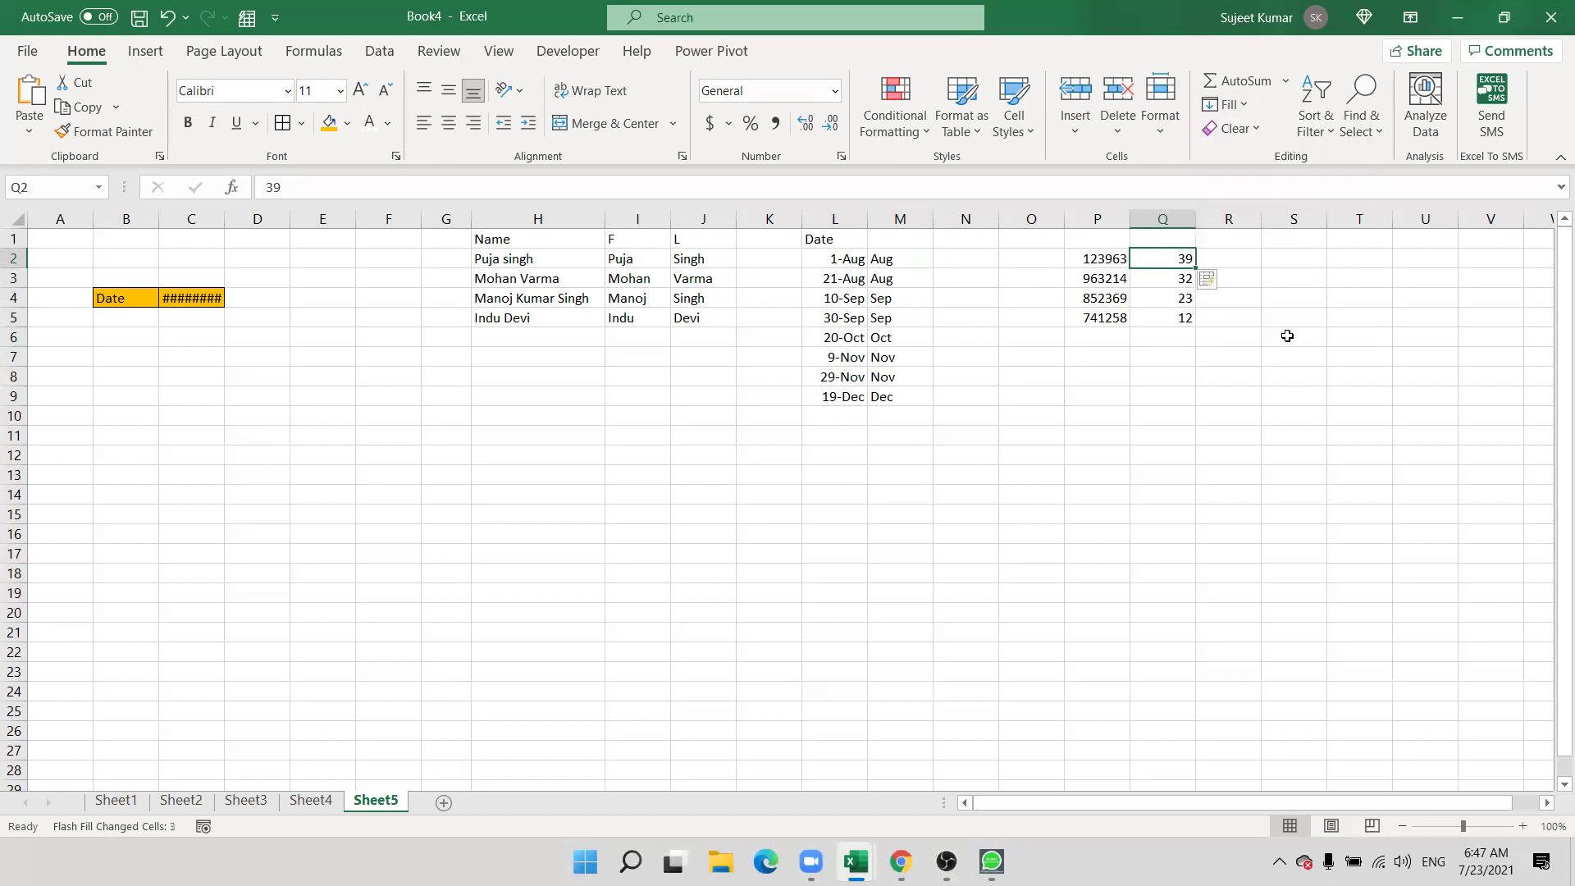
# - Enter the decimal numbers 23.36, 25.96, 25.12 and 32.36 in T2:T5
pyautogui.moveTo(1109, 317); pyautogui.dragTo(1110, 261)
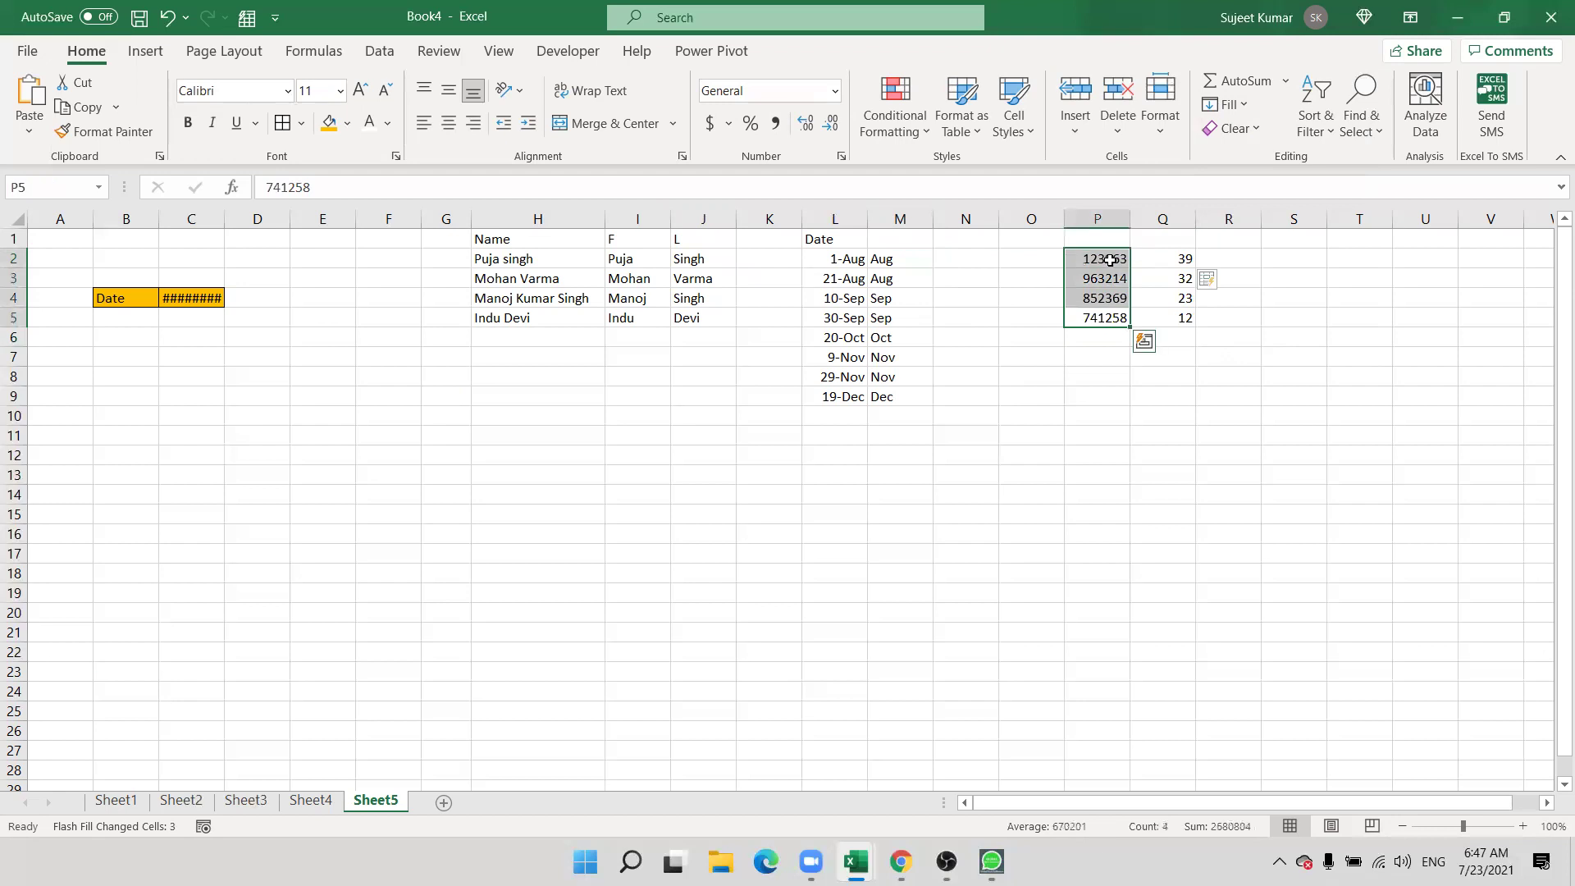
pyautogui.press('Right')
pyautogui.press('Right')
pyautogui.press('Right')
pyautogui.press('Right')
pyautogui.press('Right')
pyautogui.press('Right')
pyautogui.press('Right')
pyautogui.press('Right')
pyautogui.press('Right')
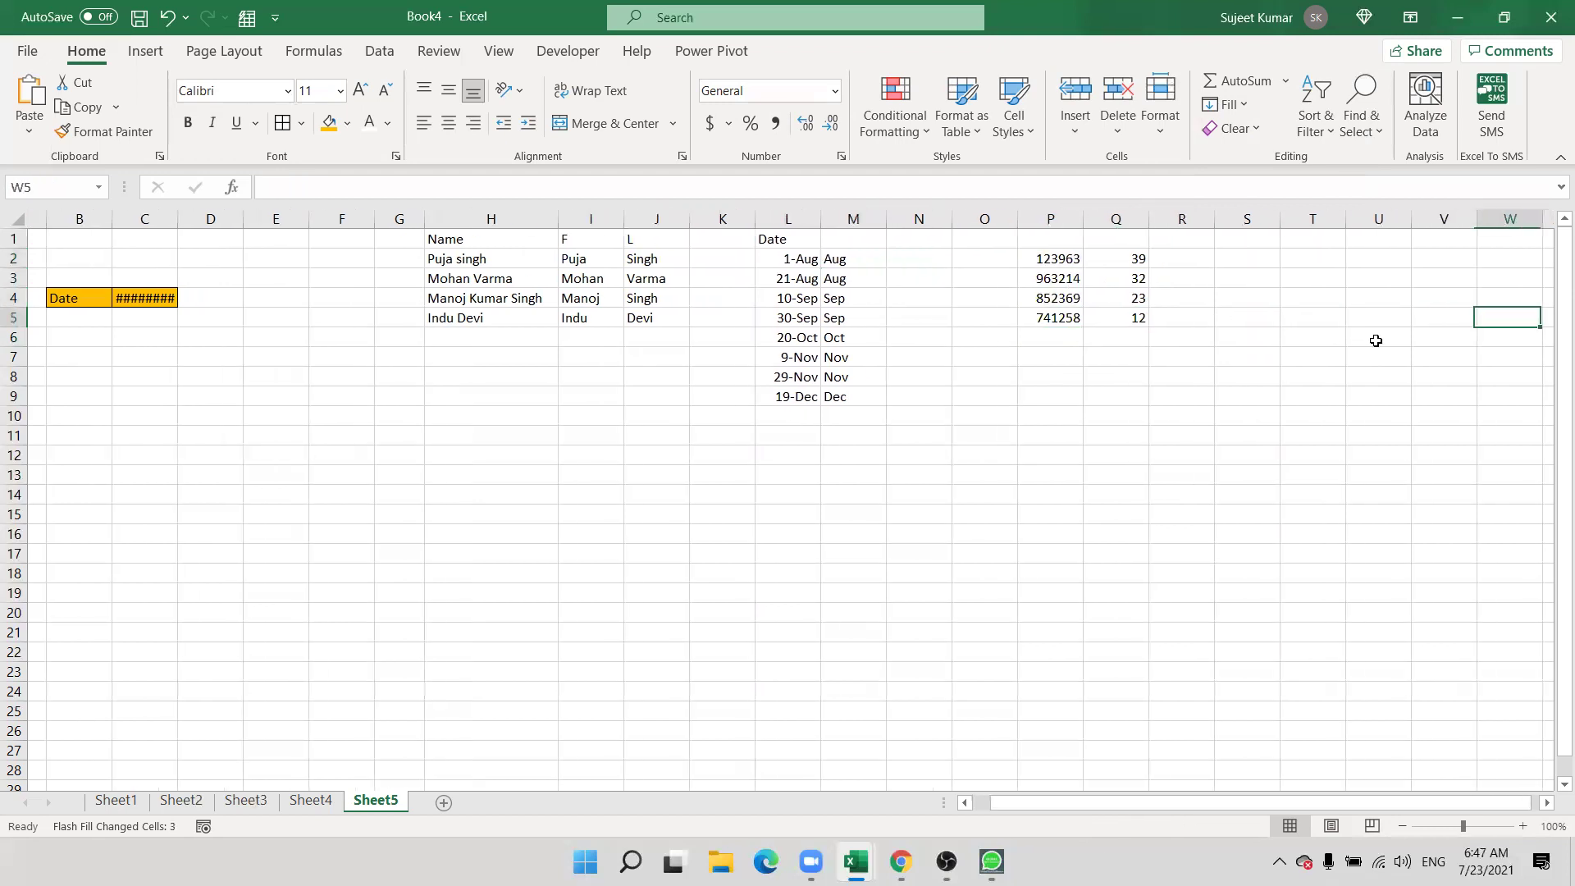
pyautogui.press('Right')
pyautogui.press('Right')
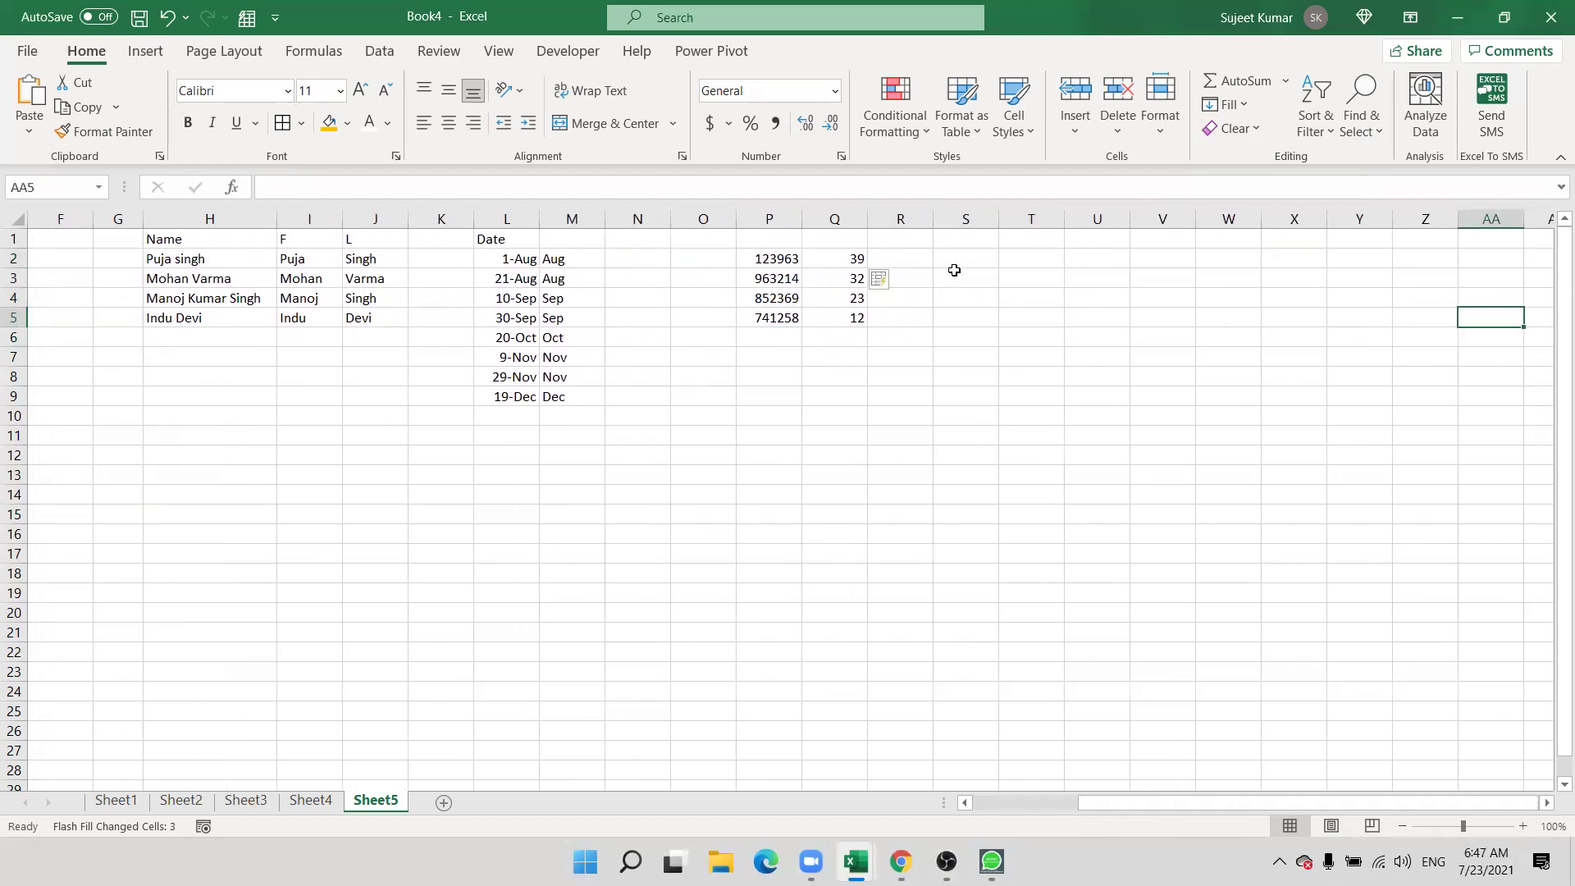
pyautogui.click(1022, 254)
pyautogui.write('23.36')
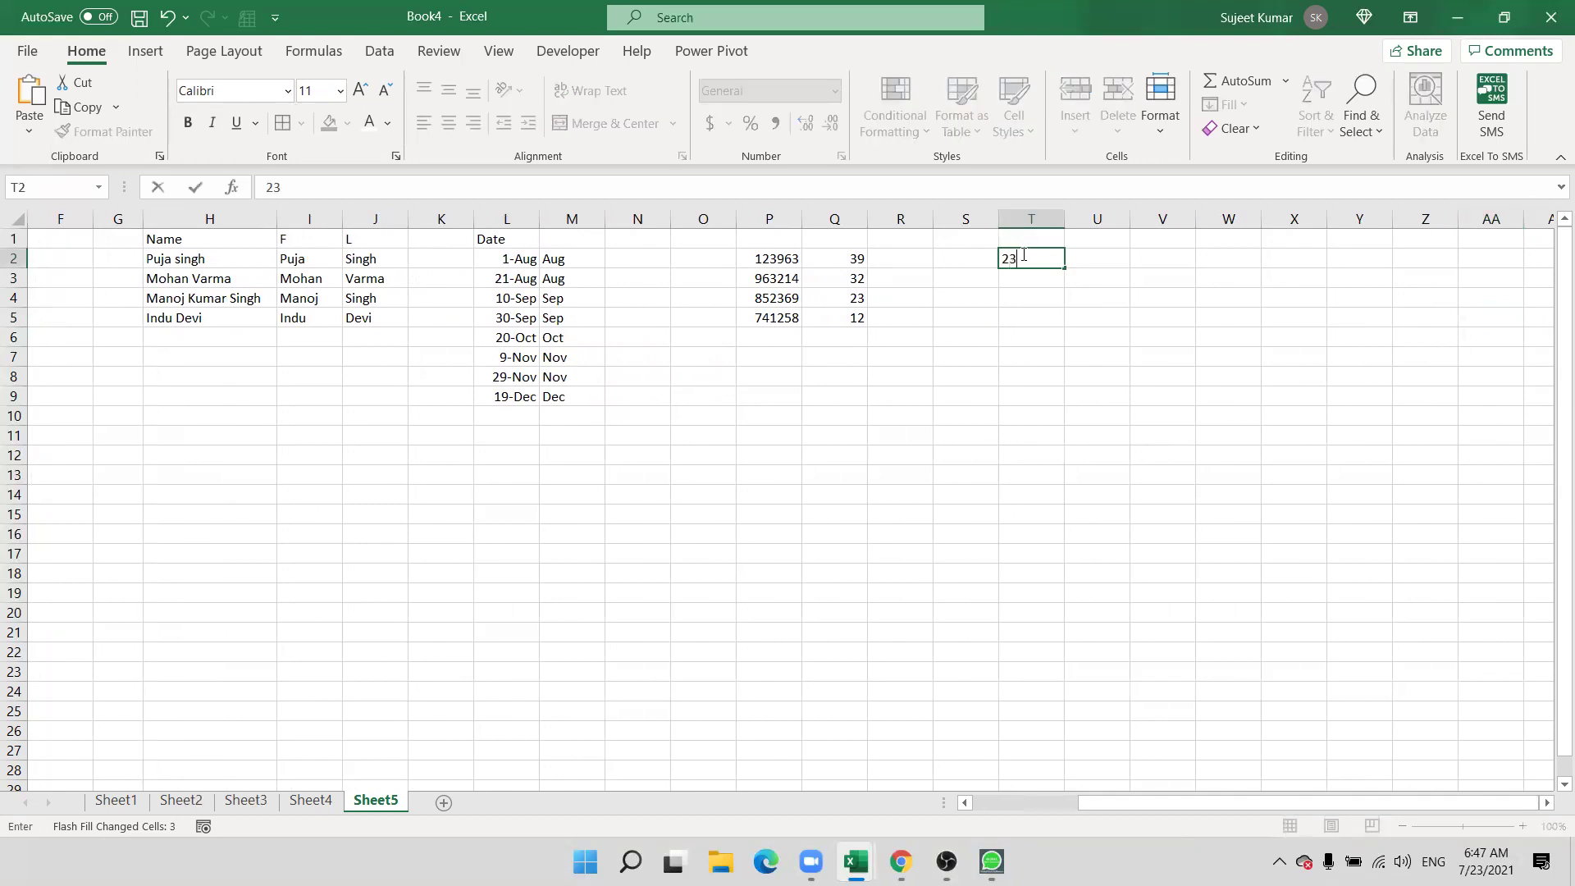
pyautogui.press('Return')
pyautogui.write('25.96')
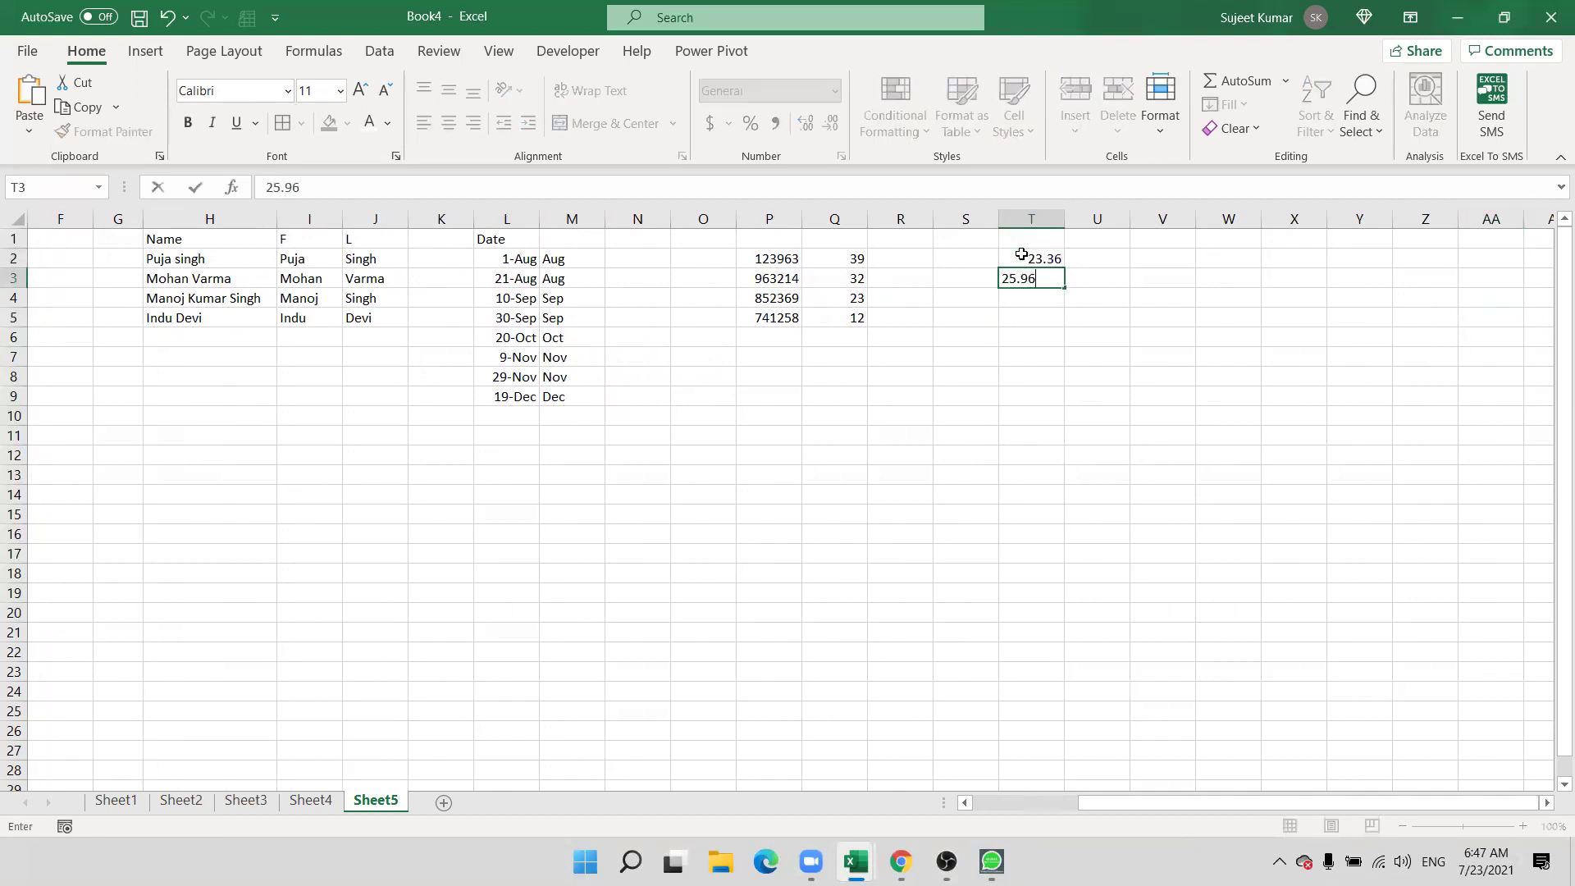
pyautogui.press('Return')
pyautogui.write('25.12')
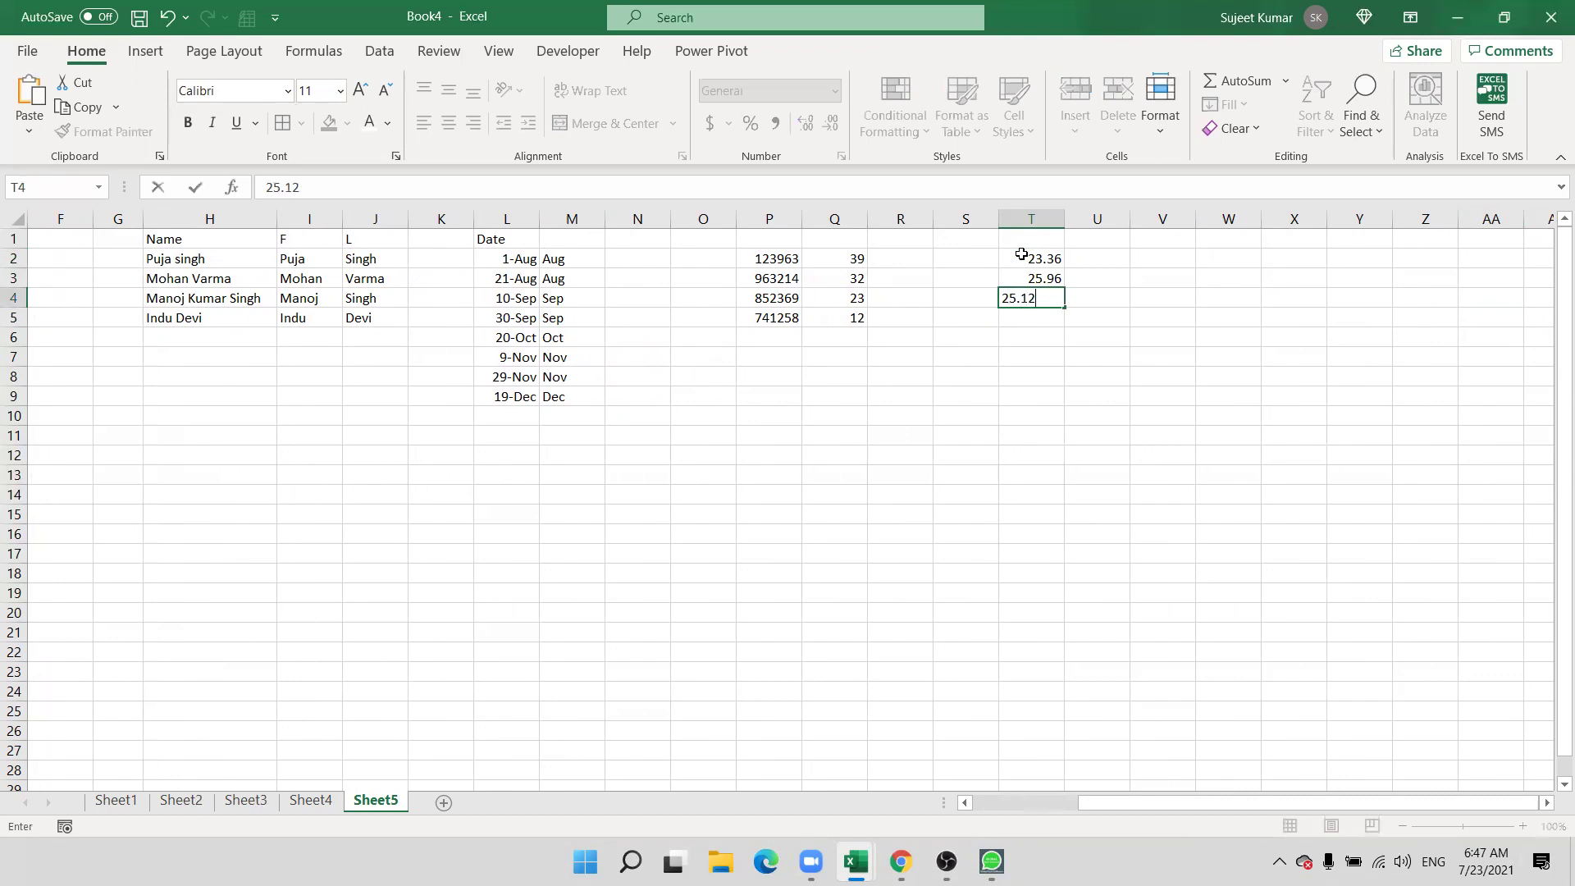
pyautogui.press('Return')
pyautogui.write('32.36')
pyautogui.press('Return')
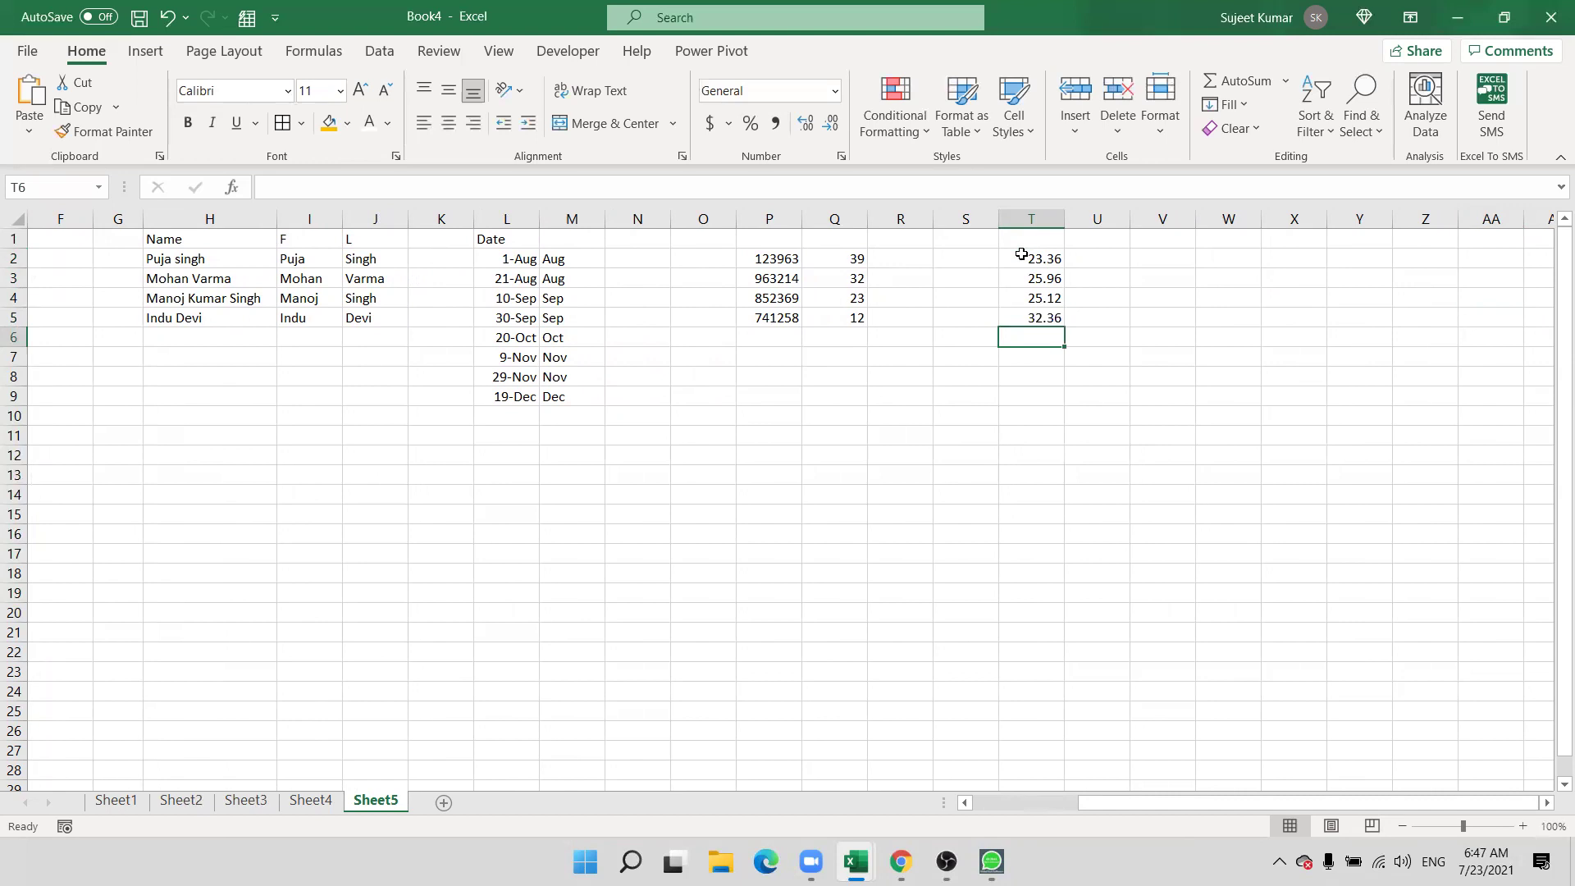
# - Enter 0.36 in U2 and use Flash Fill to extract the decimal parts of the remaining numbers into U3:U5
pyautogui.press('Up')
pyautogui.press('Up')
pyautogui.press('Up')
pyautogui.press('Up')
pyautogui.press('Right')
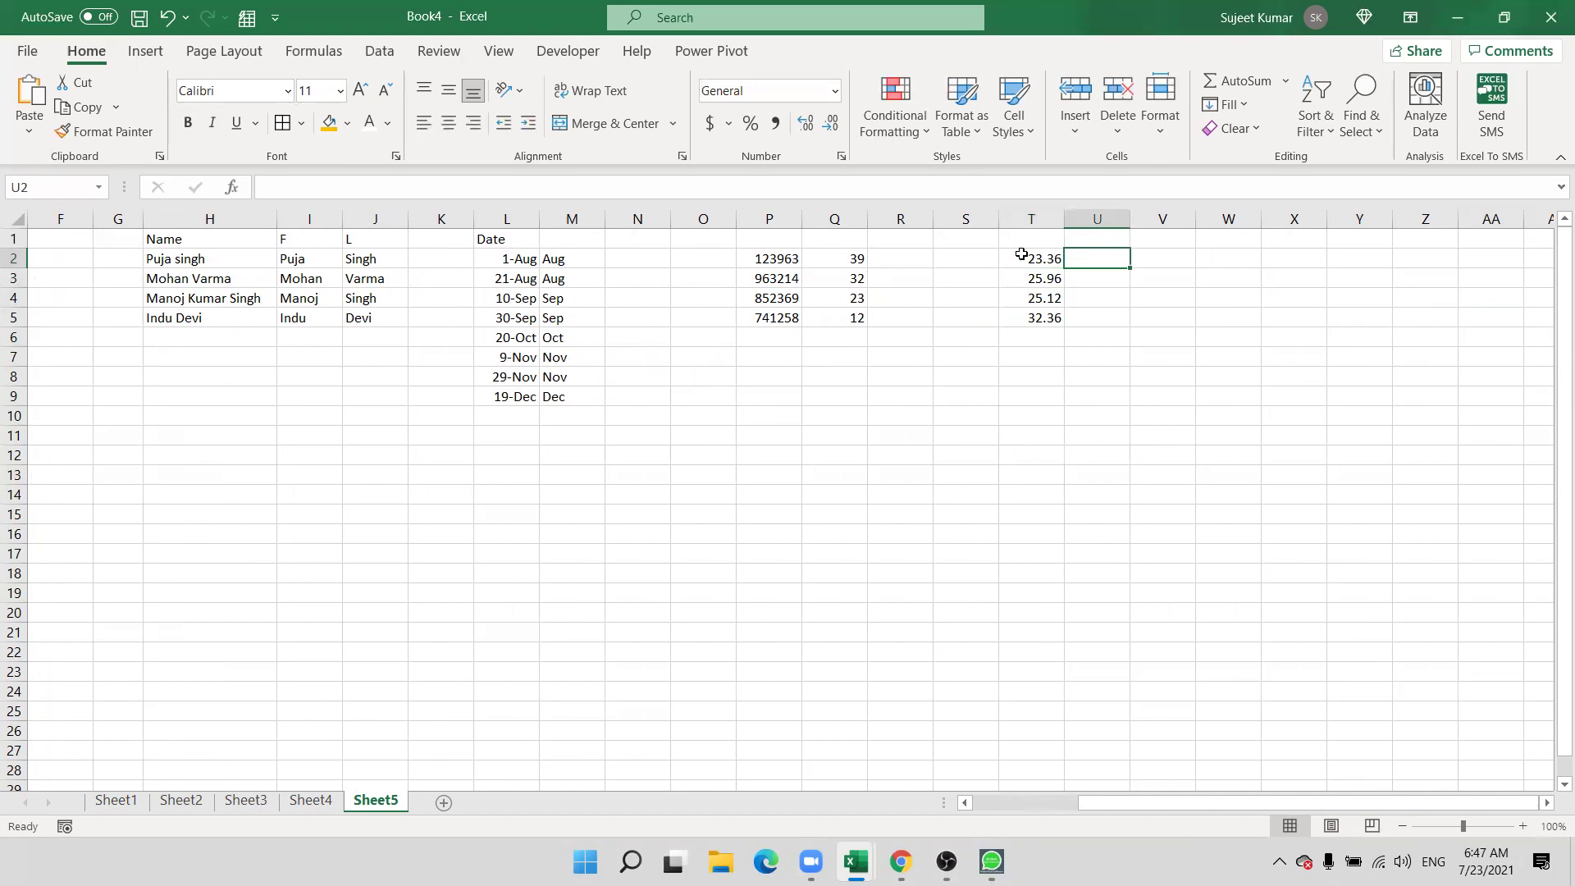
pyautogui.write('0.36')
pyautogui.press('Return')
pyautogui.press('Up')
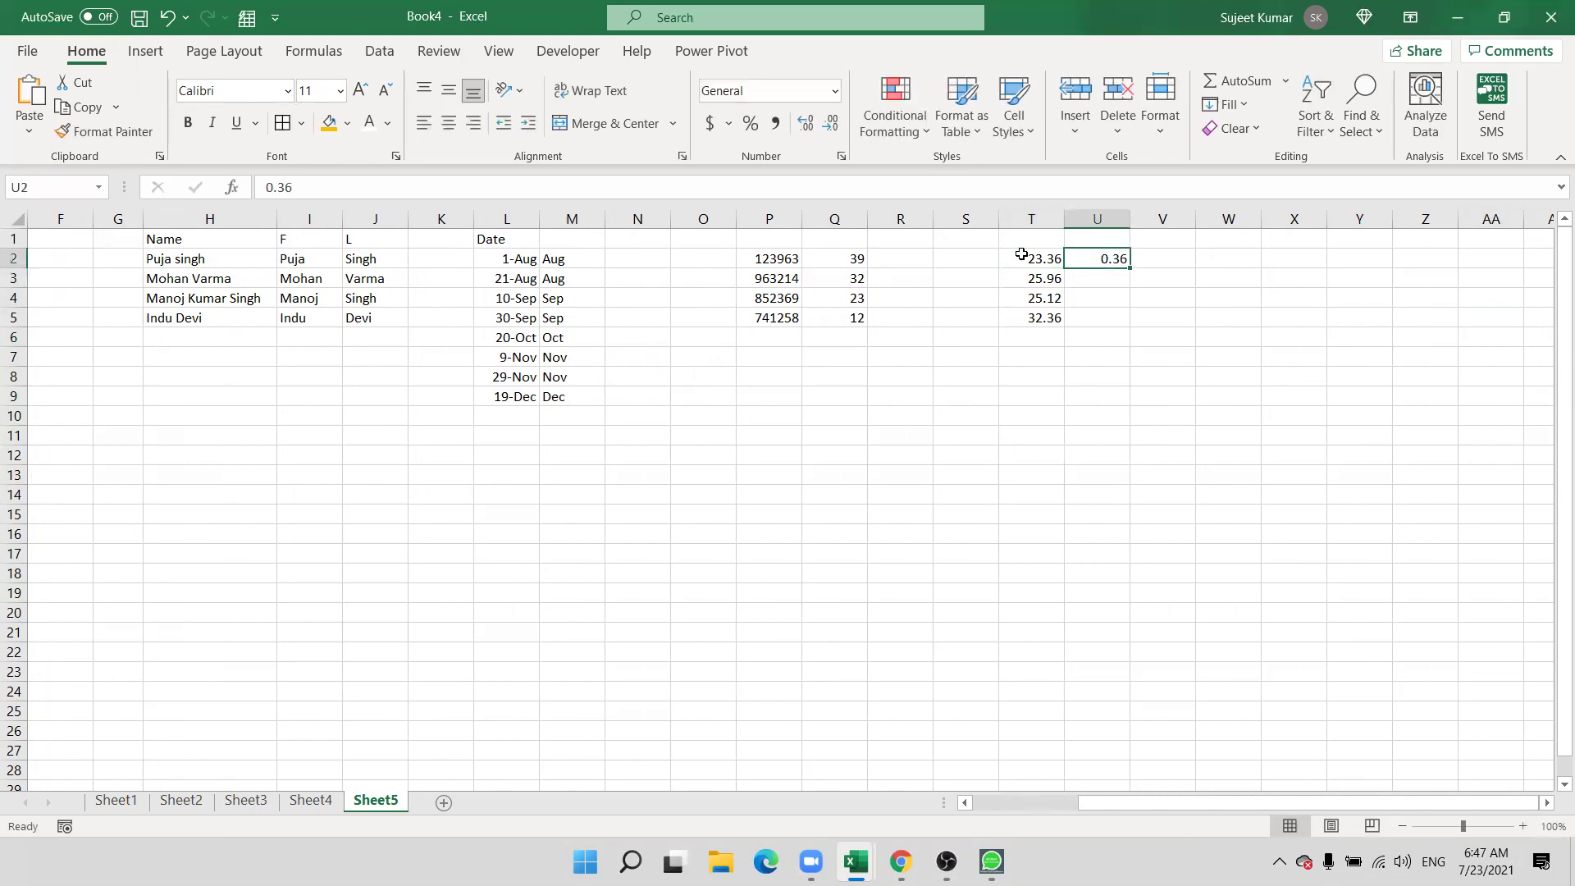
pyautogui.click(1228, 104)
pyautogui.click(1265, 338)
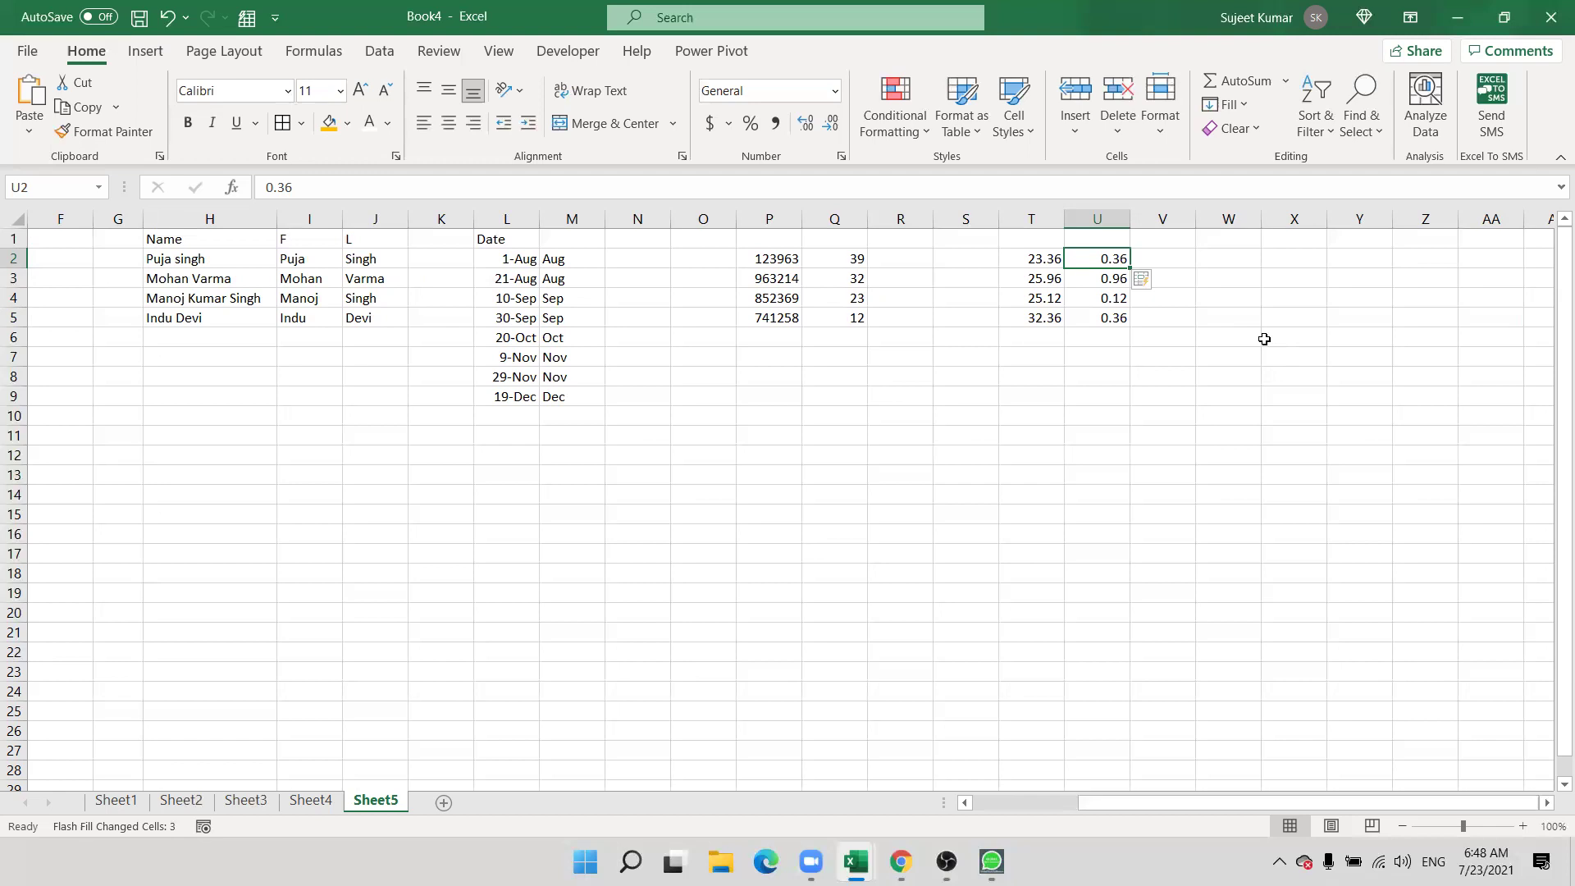
pyautogui.moveTo(1054, 318); pyautogui.dragTo(168, 426)
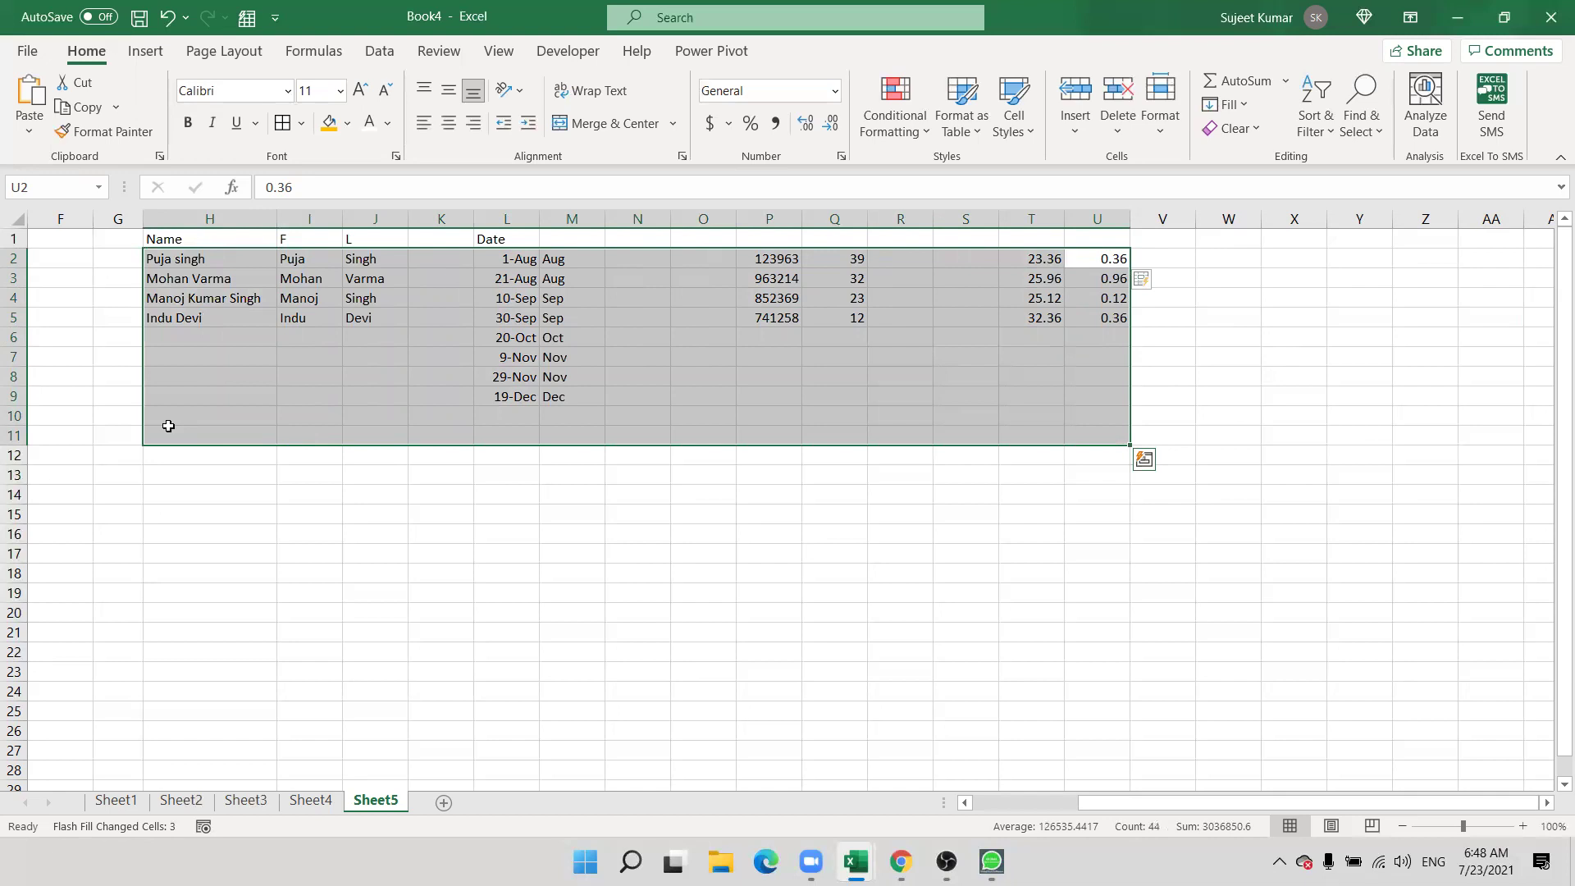
pyautogui.click(471, 538)
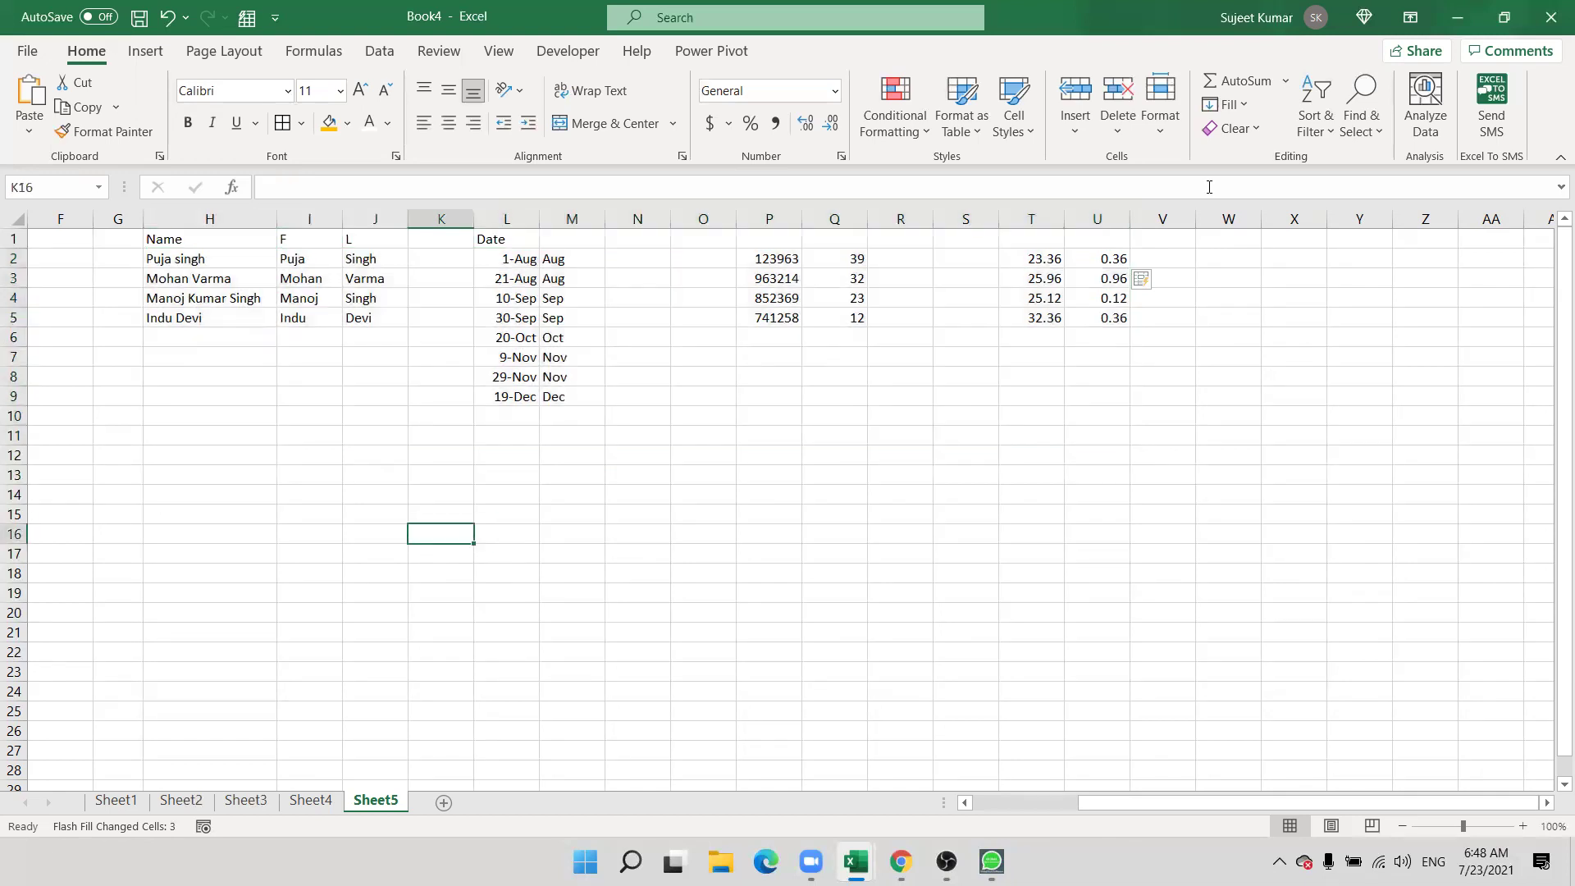
pyautogui.click(1244, 107)
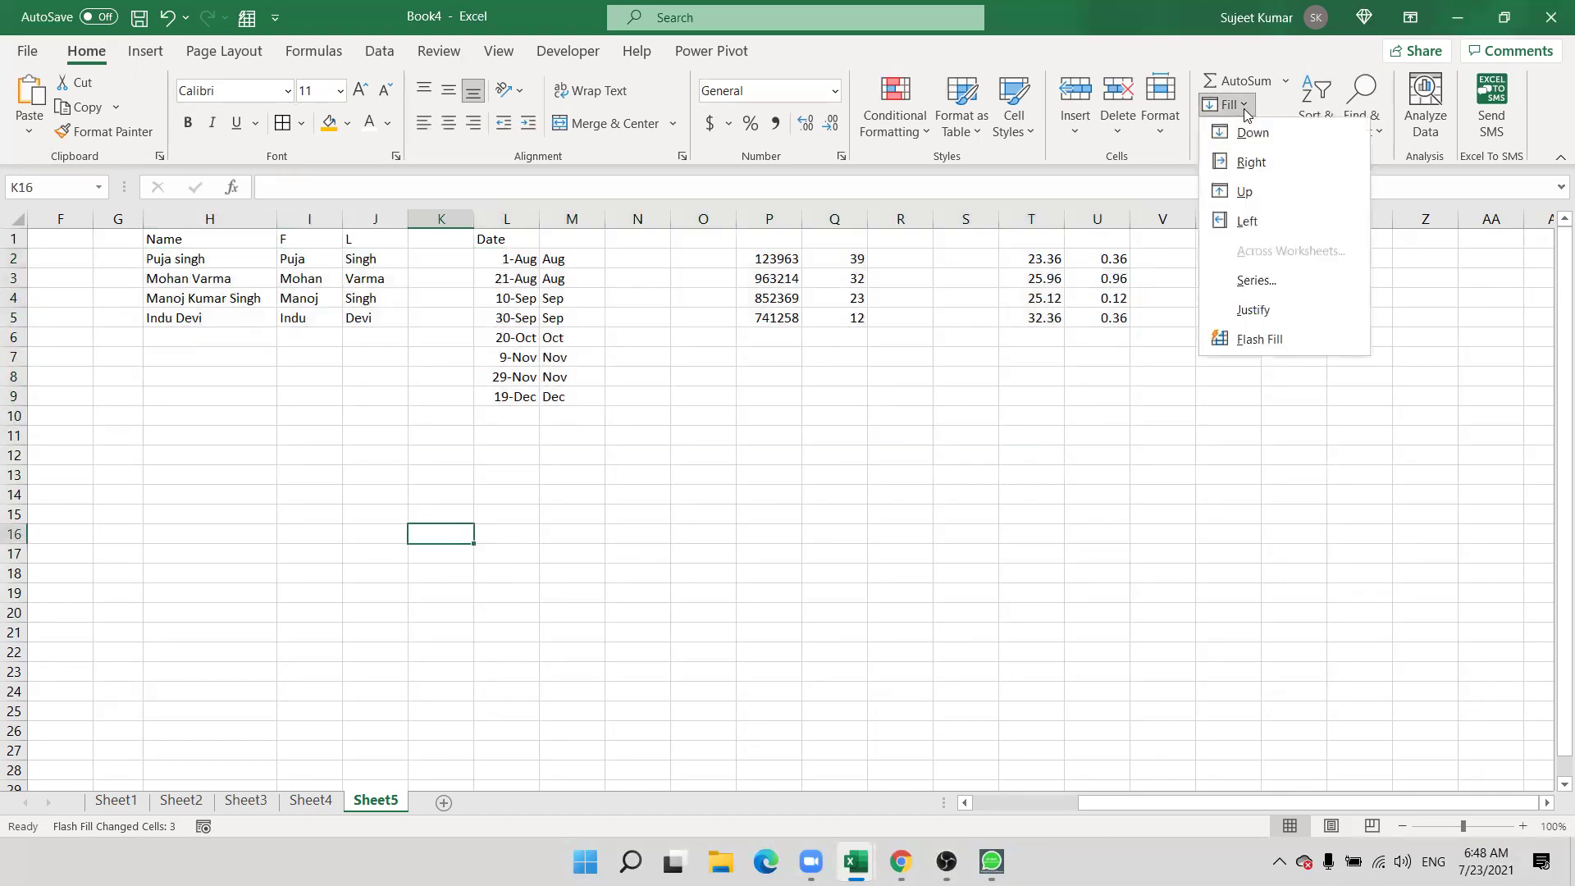
pyautogui.click(1048, 409)
pyautogui.click(1239, 129)
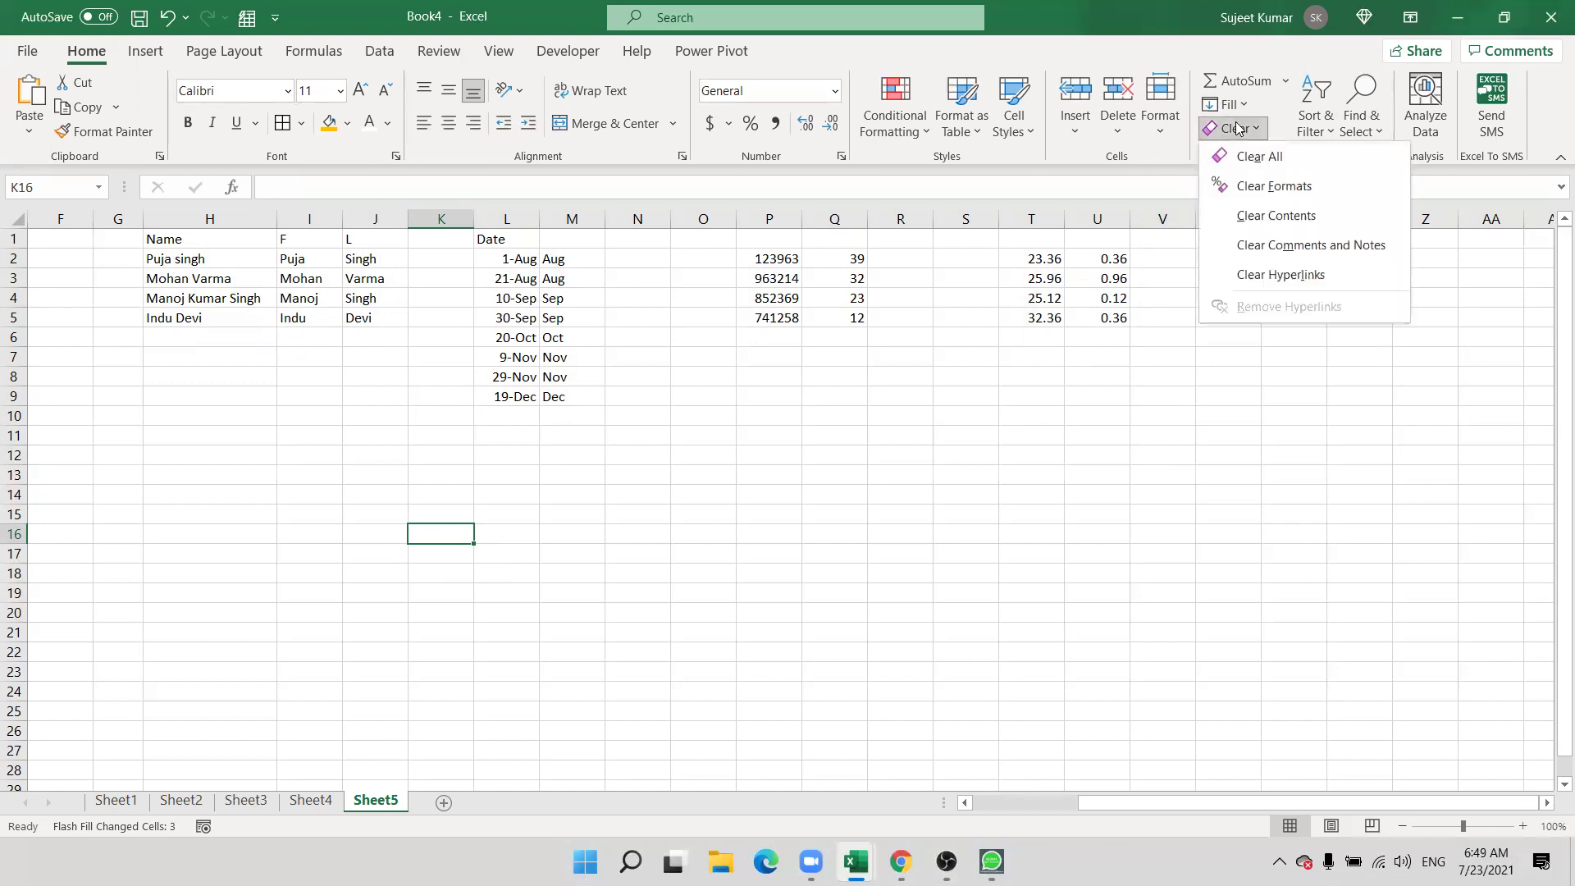
pyautogui.click(845, 423)
# - Apply a gold fill colour and cell borders to the name table in H1:J5
pyautogui.click(225, 239)
pyautogui.moveTo(289, 240); pyautogui.dragTo(361, 315)
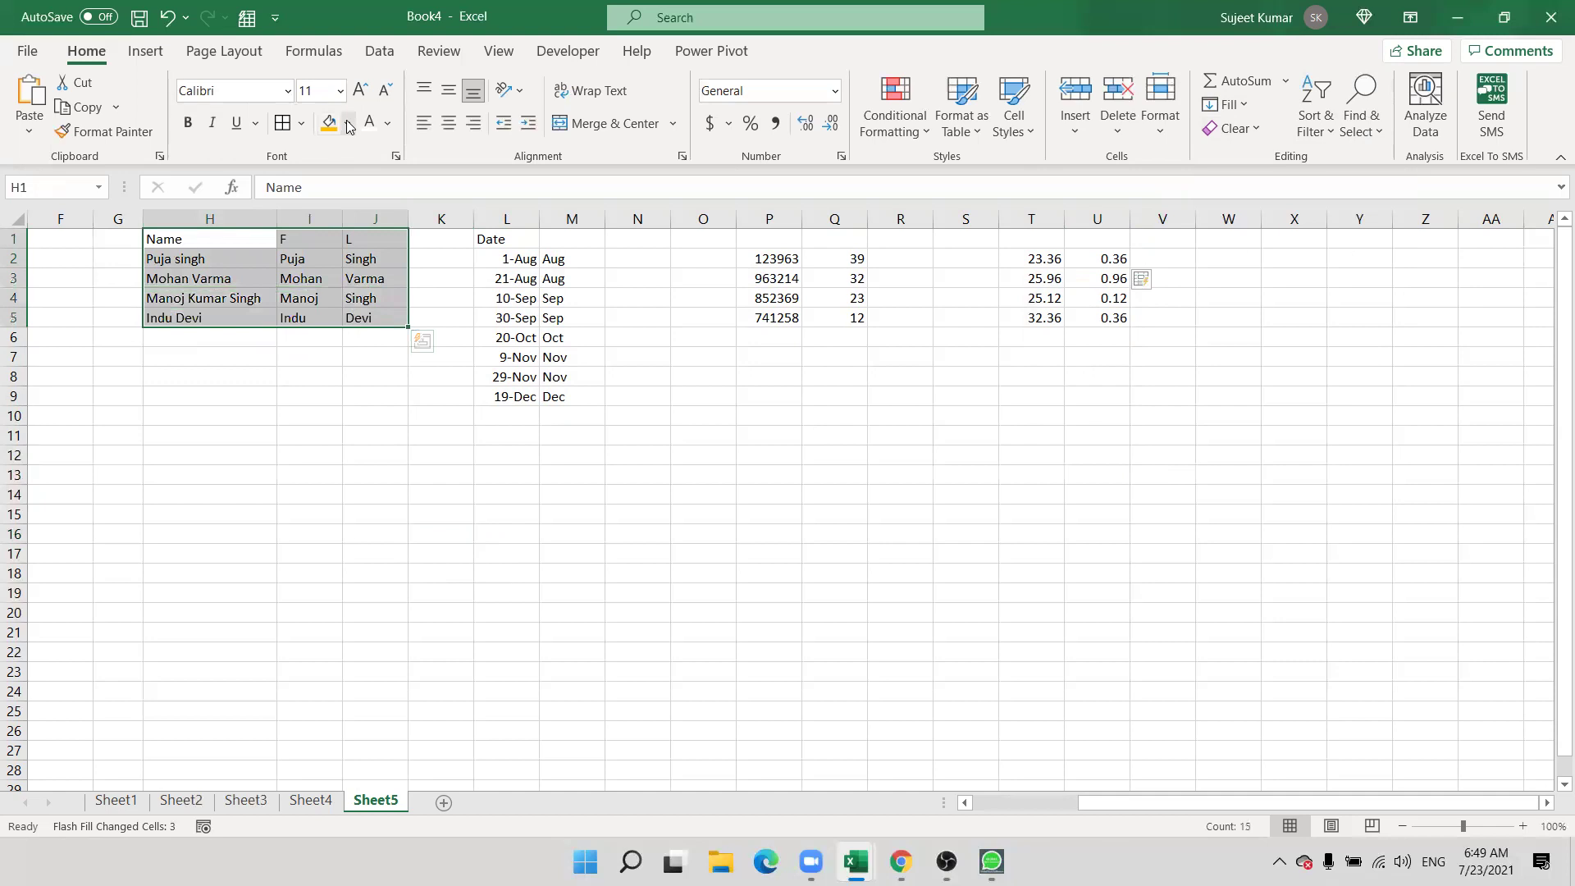
pyautogui.click(329, 123)
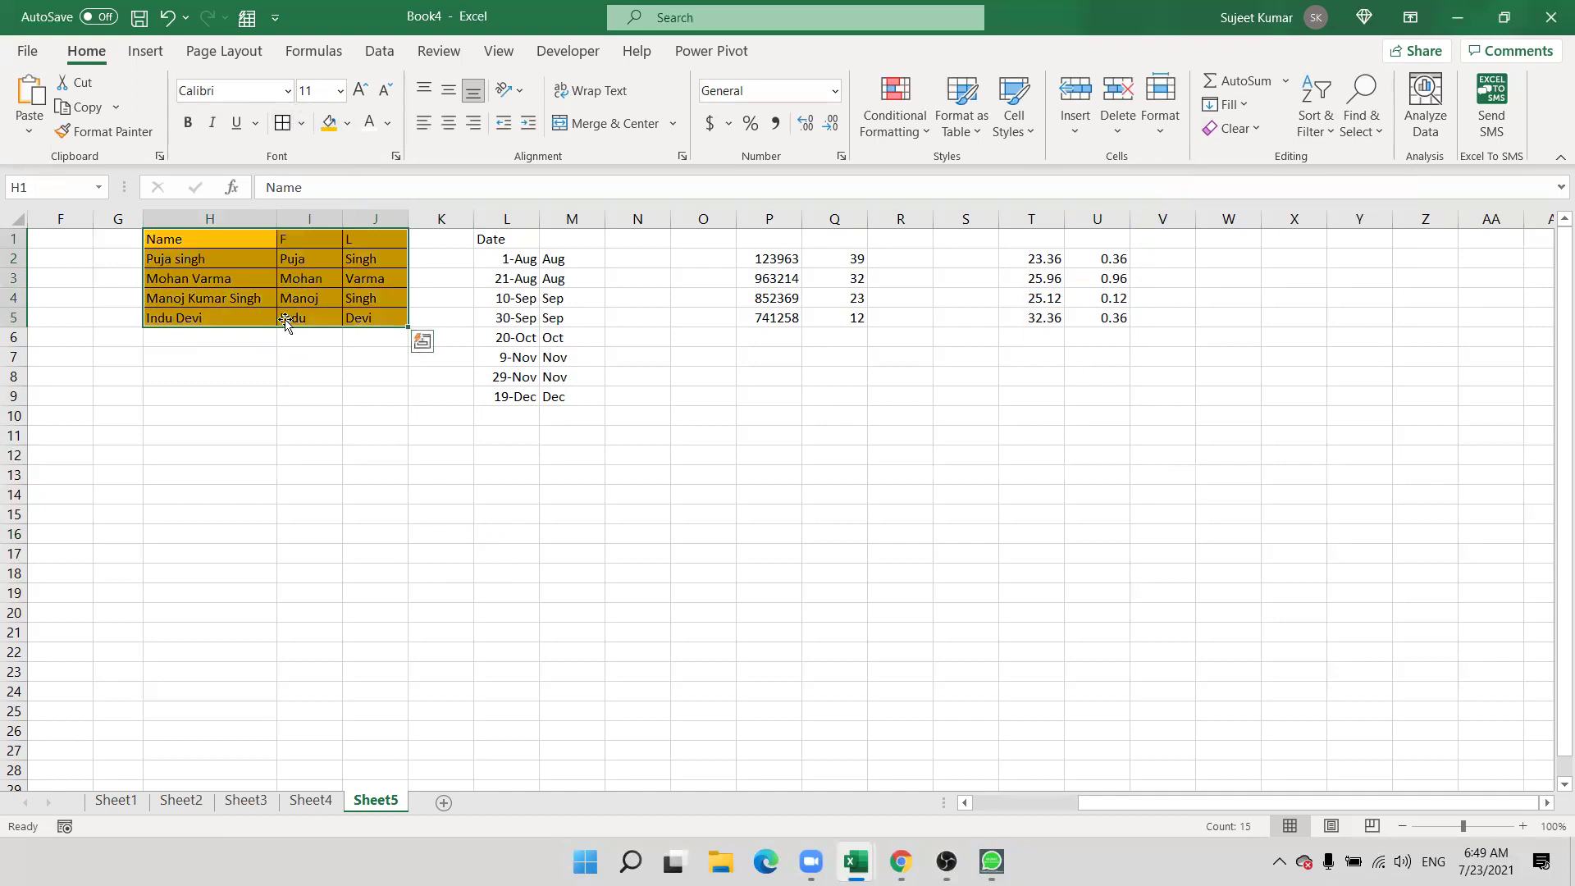
pyautogui.click(242, 407)
pyautogui.moveTo(223, 239); pyautogui.dragTo(352, 321)
pyautogui.moveTo(441, 218); pyautogui.dragTo(49, 234)
pyautogui.click(580, 422)
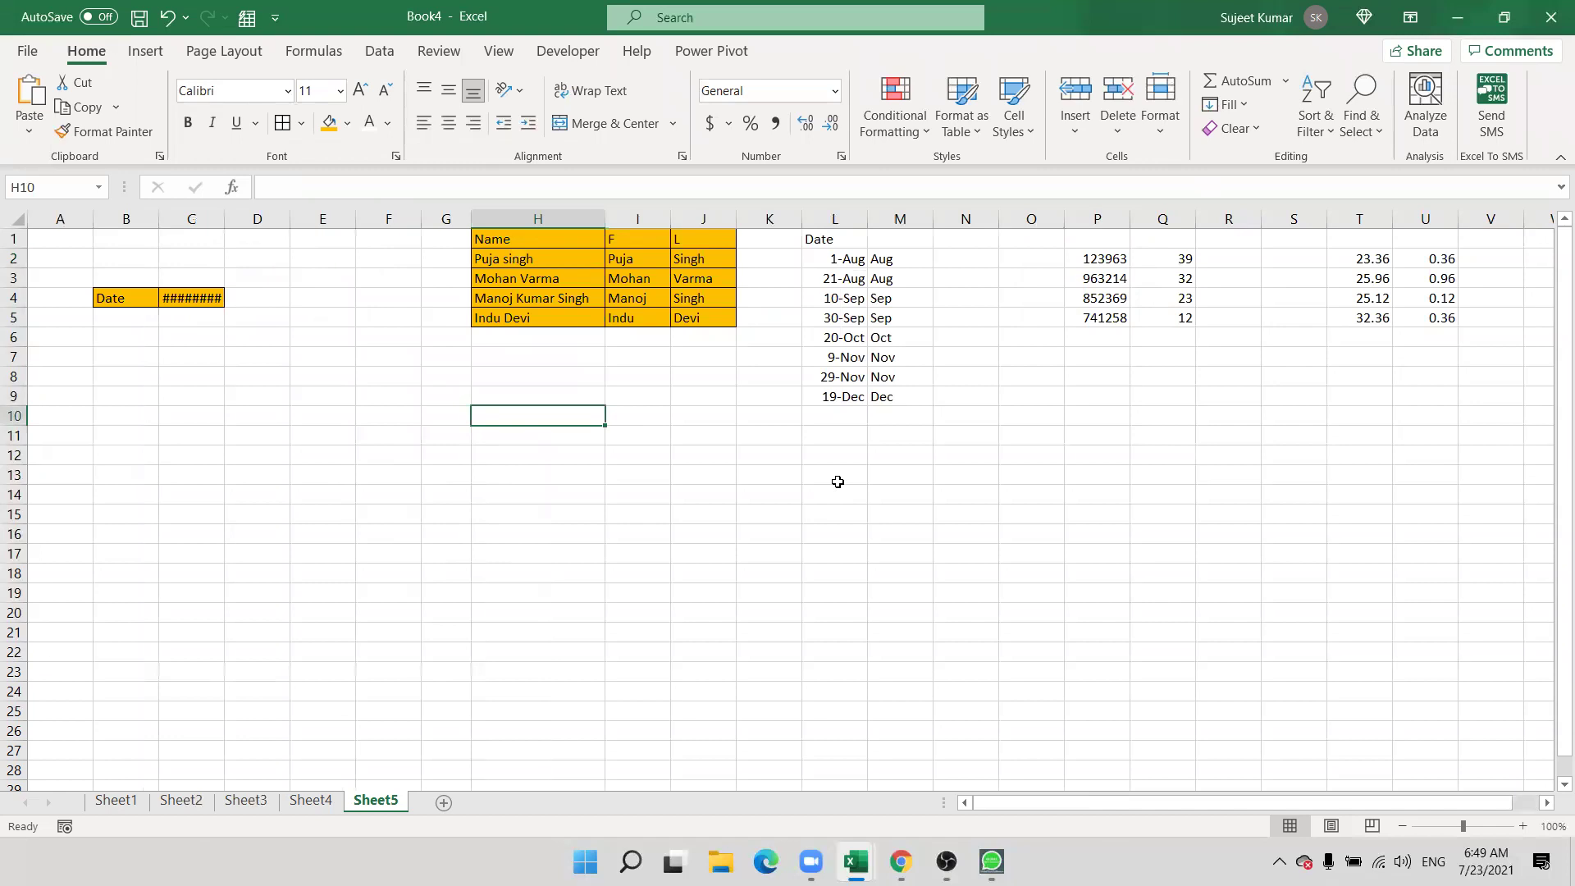
pyautogui.moveTo(694, 222); pyautogui.dragTo(539, 221)
# - Enter the formula =H2 in cell L14 to reference the first name in the table
pyautogui.click(829, 490)
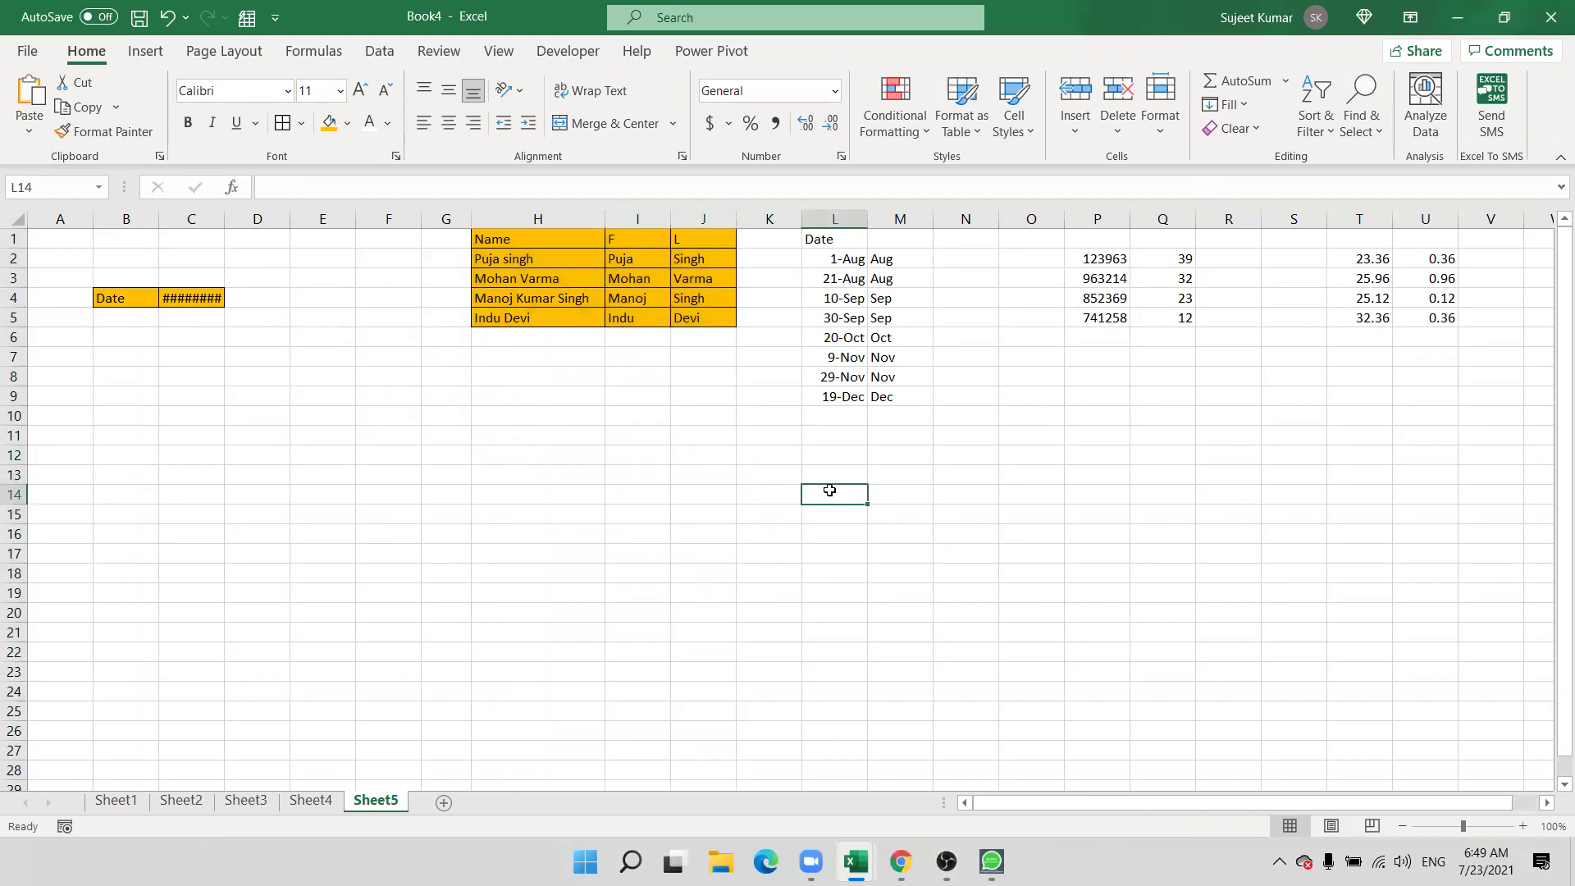
pyautogui.write('=')
pyautogui.click(498, 255)
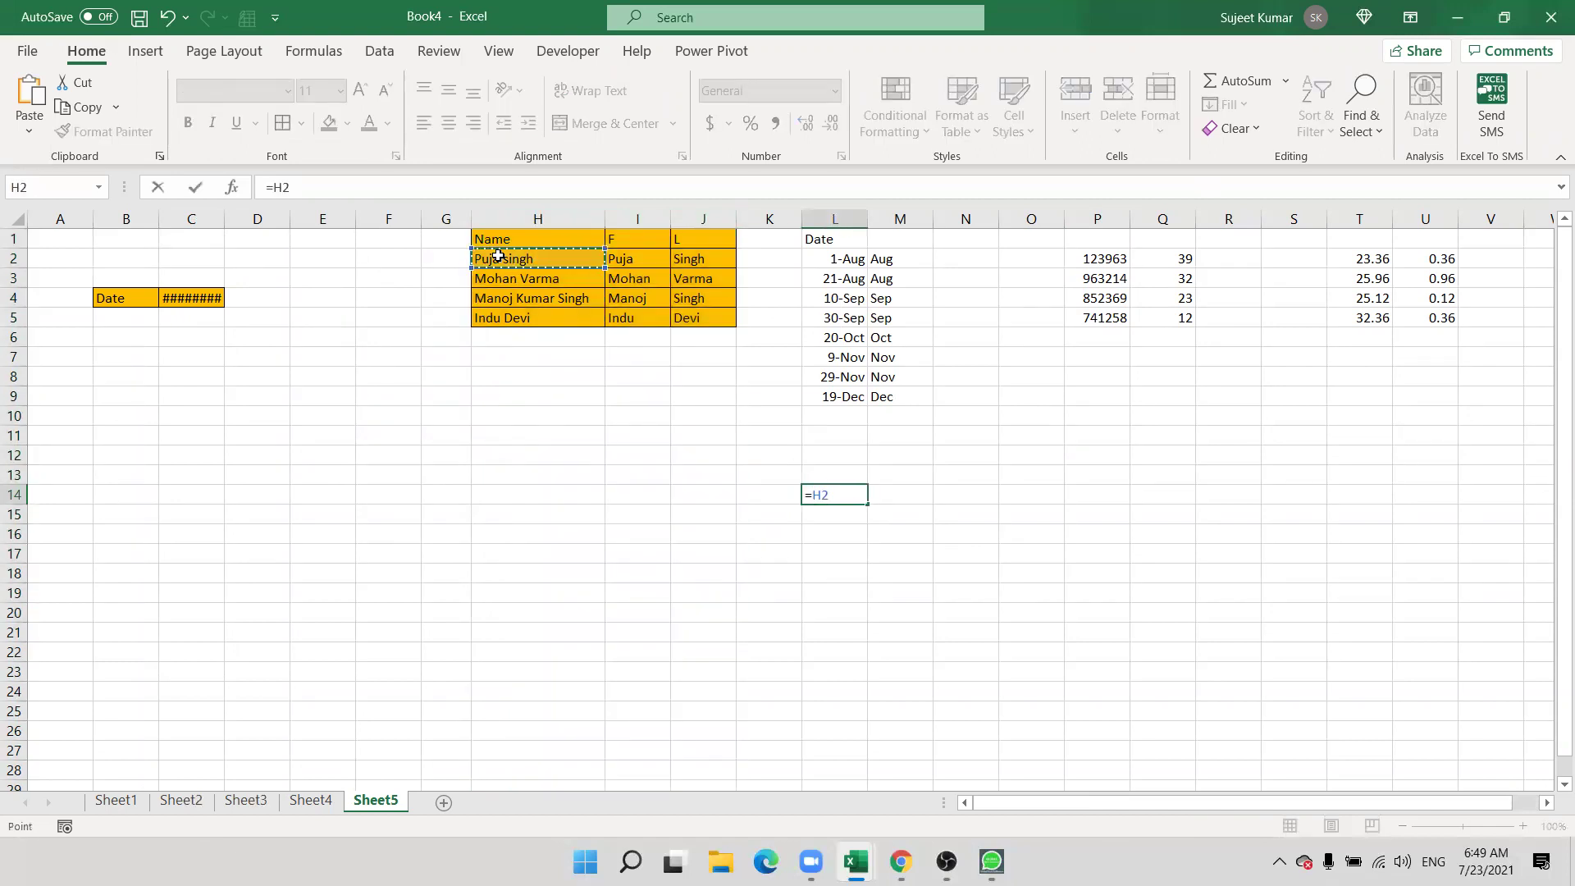
pyautogui.press('Return')
# - Try deleting the entire name-table columns H:J, and undo the deletion
pyautogui.moveTo(690, 220); pyautogui.dragTo(520, 218)
pyautogui.rightClick(514, 251)
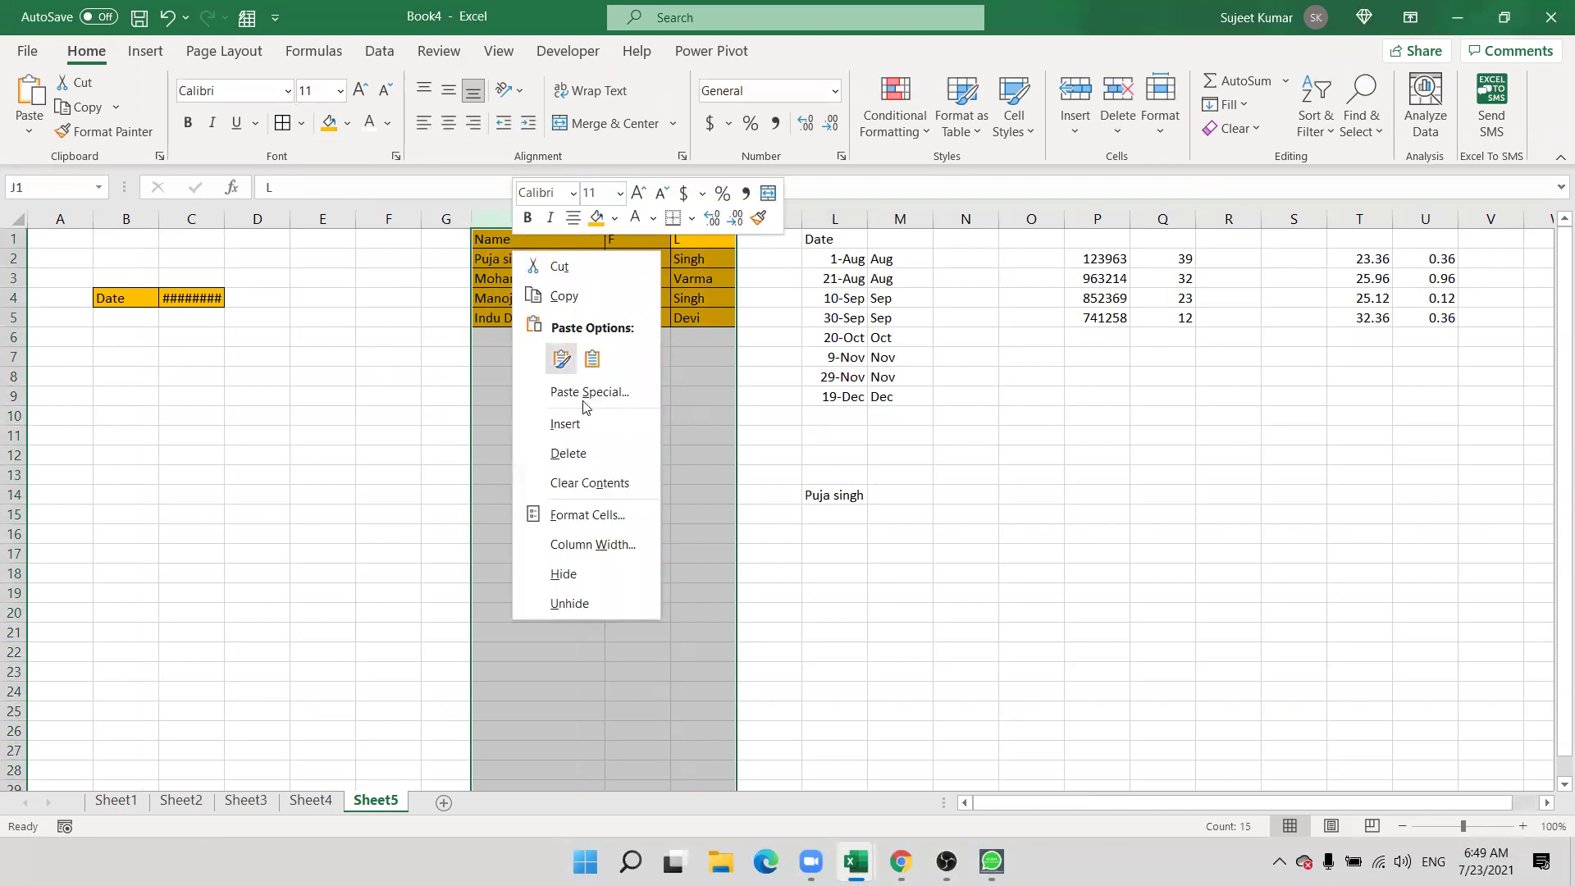
pyautogui.click(604, 454)
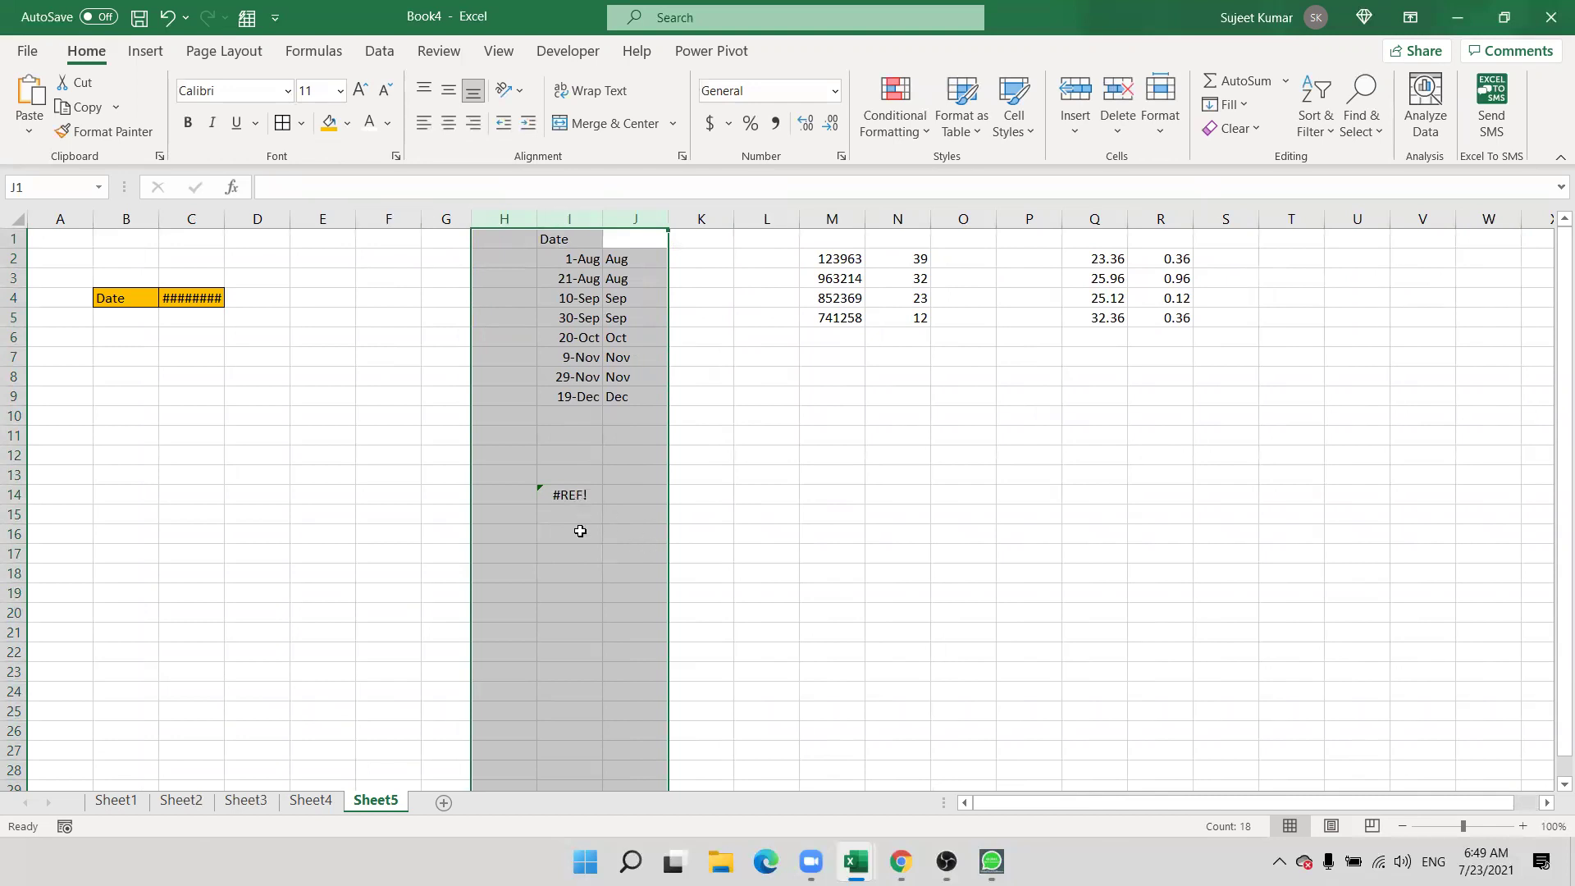
pyautogui.hotkey('ctrl', 'z')
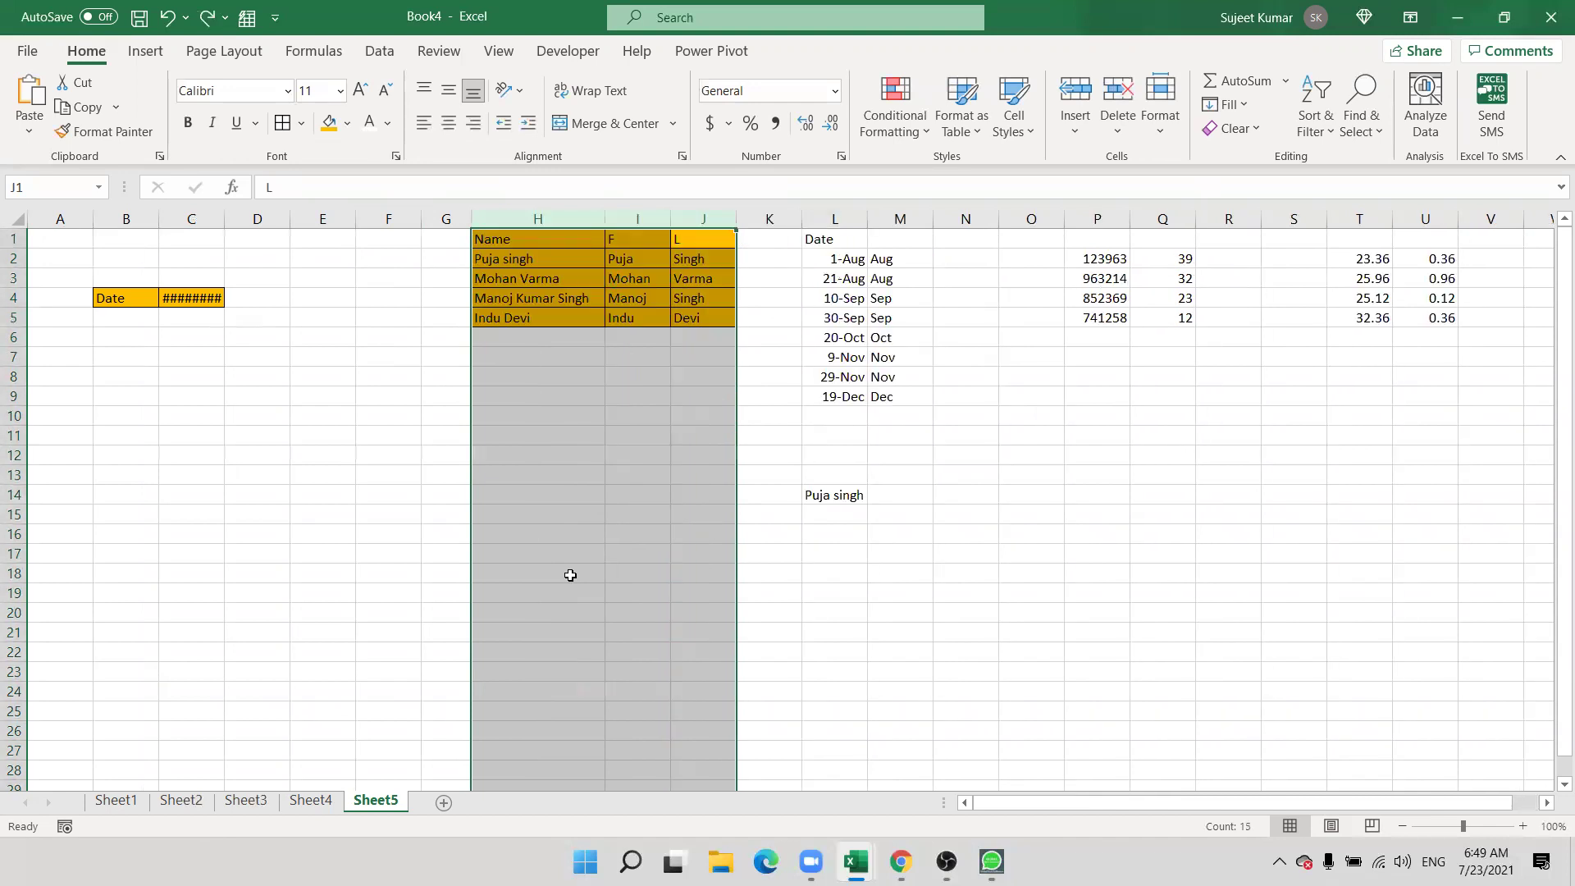
# - Try Clear All on range G1:J5 to remove the name table's contents and formatting, and undo it
pyautogui.click(633, 451)
pyautogui.click(719, 309)
pyautogui.moveTo(719, 310); pyautogui.dragTo(446, 236)
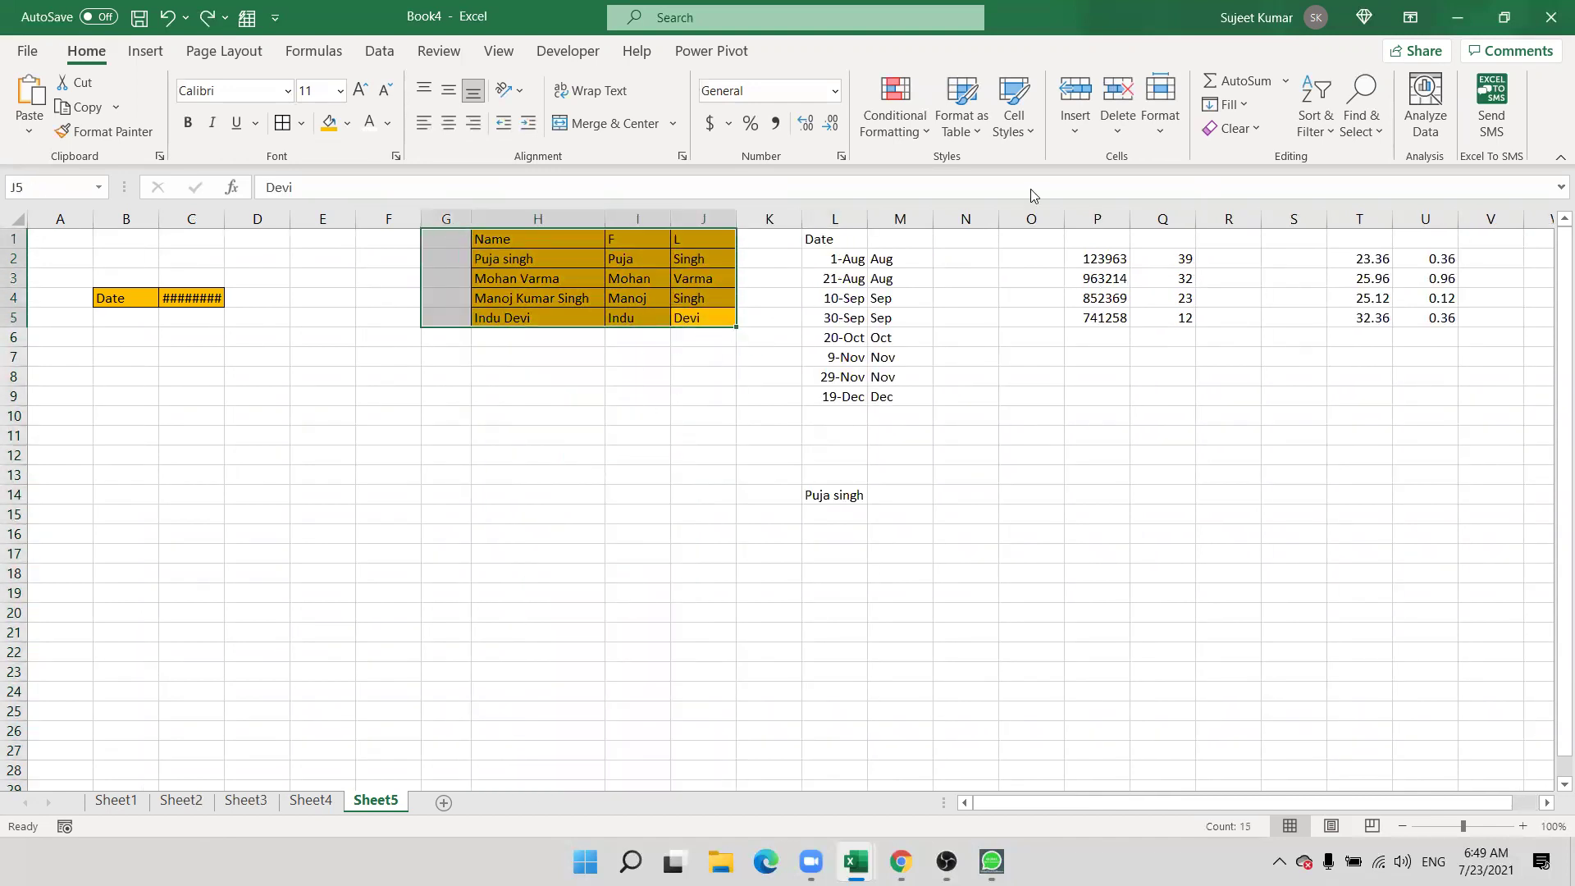
pyautogui.click(1247, 134)
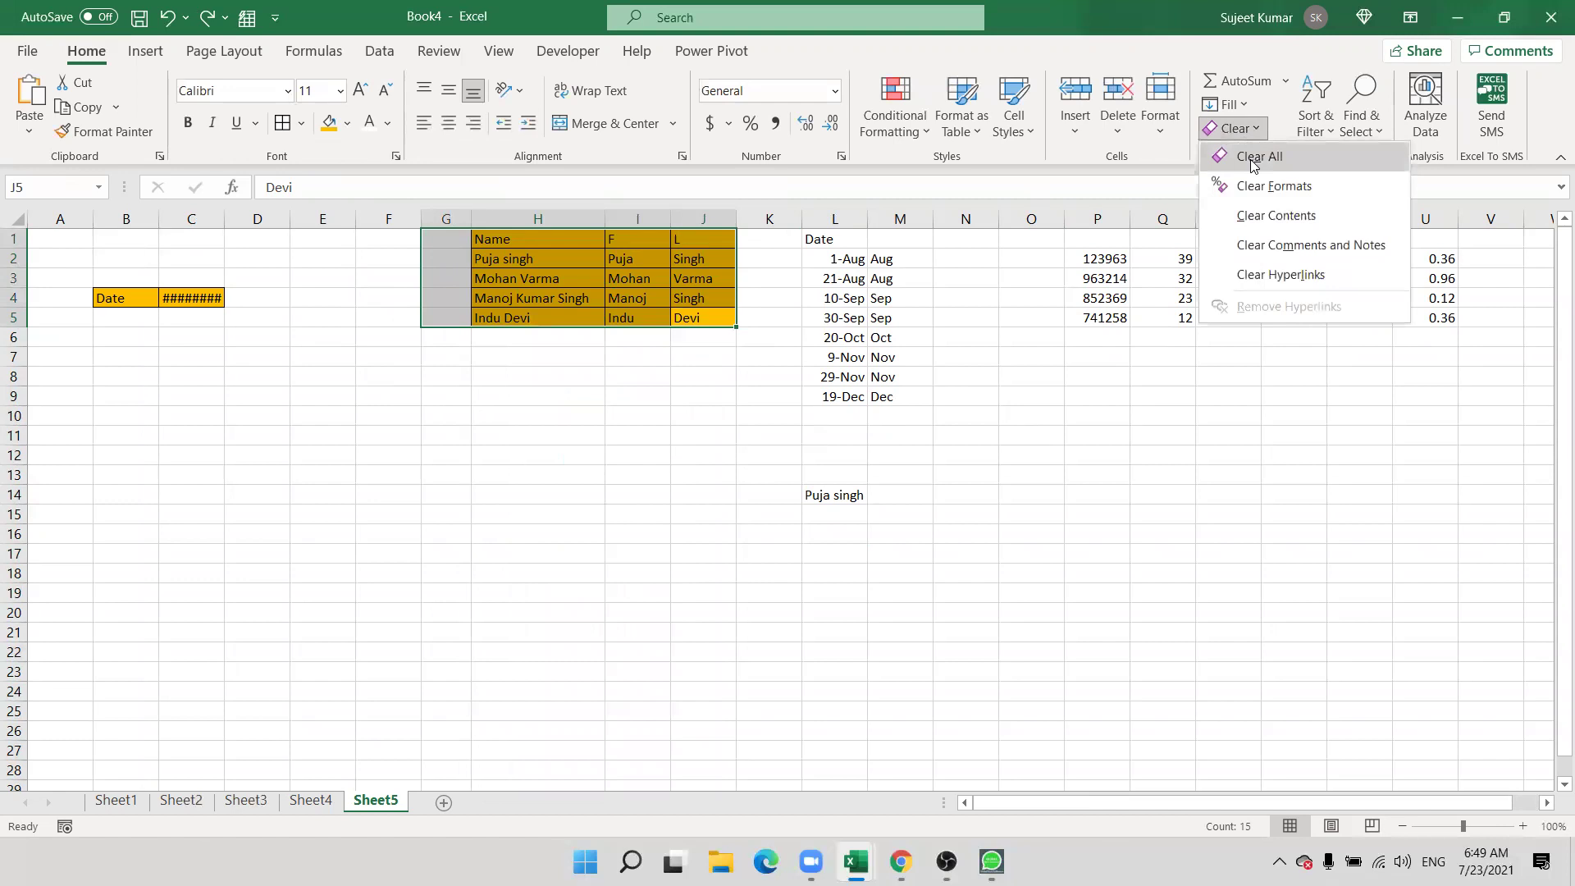
pyautogui.click(1255, 156)
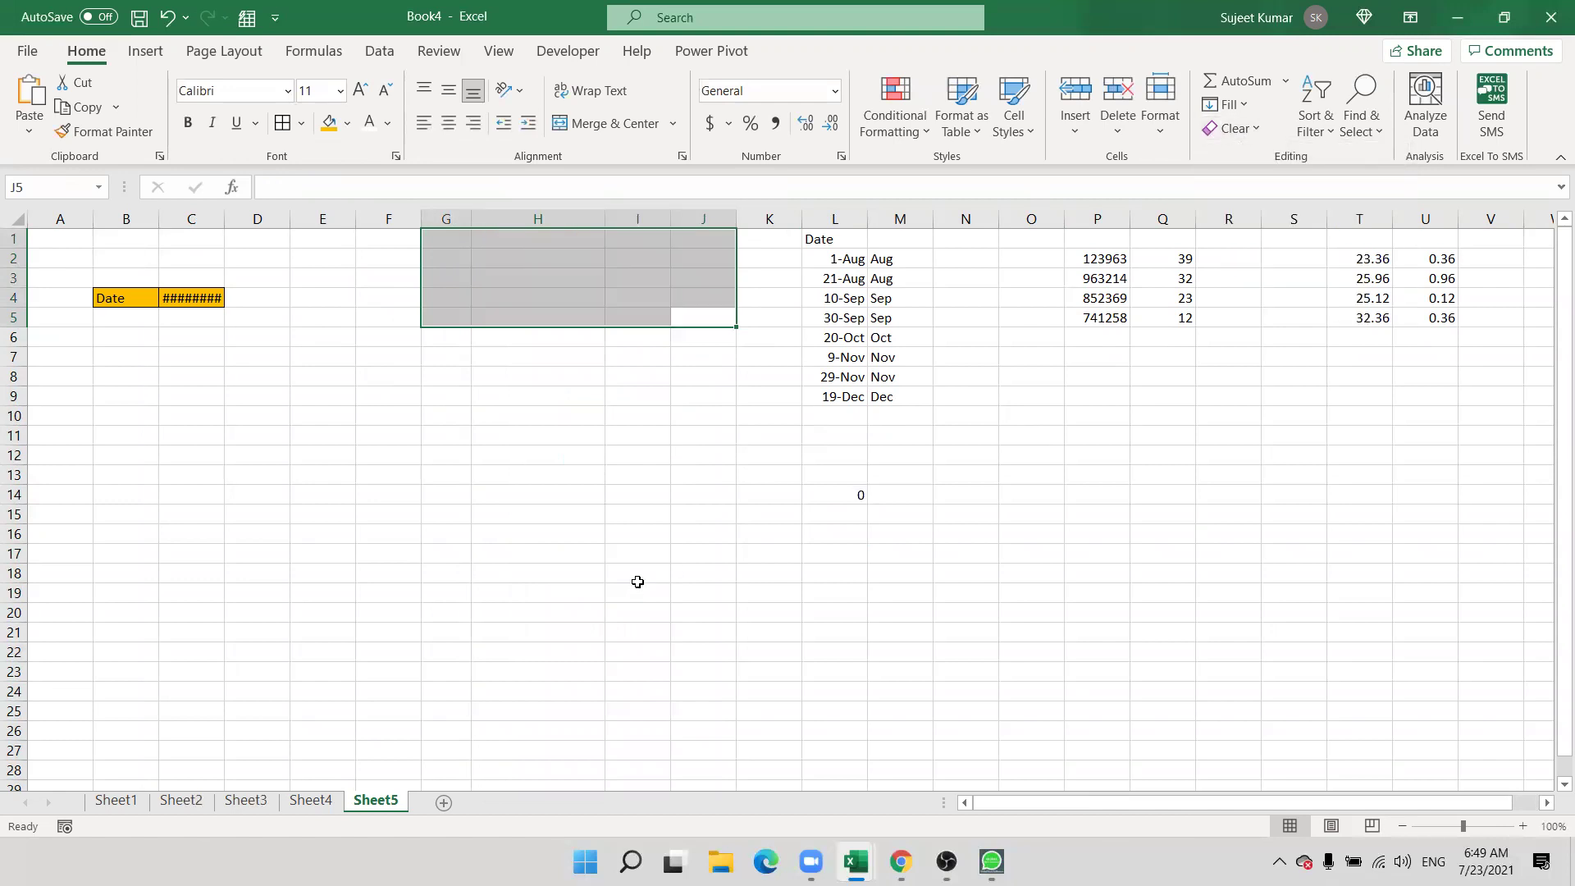
pyautogui.hotkey('ctrl', 'z')
# - Try Clear Formats on range G1:J5 to strip only the fill and borders, and undo it
pyautogui.click(1255, 129)
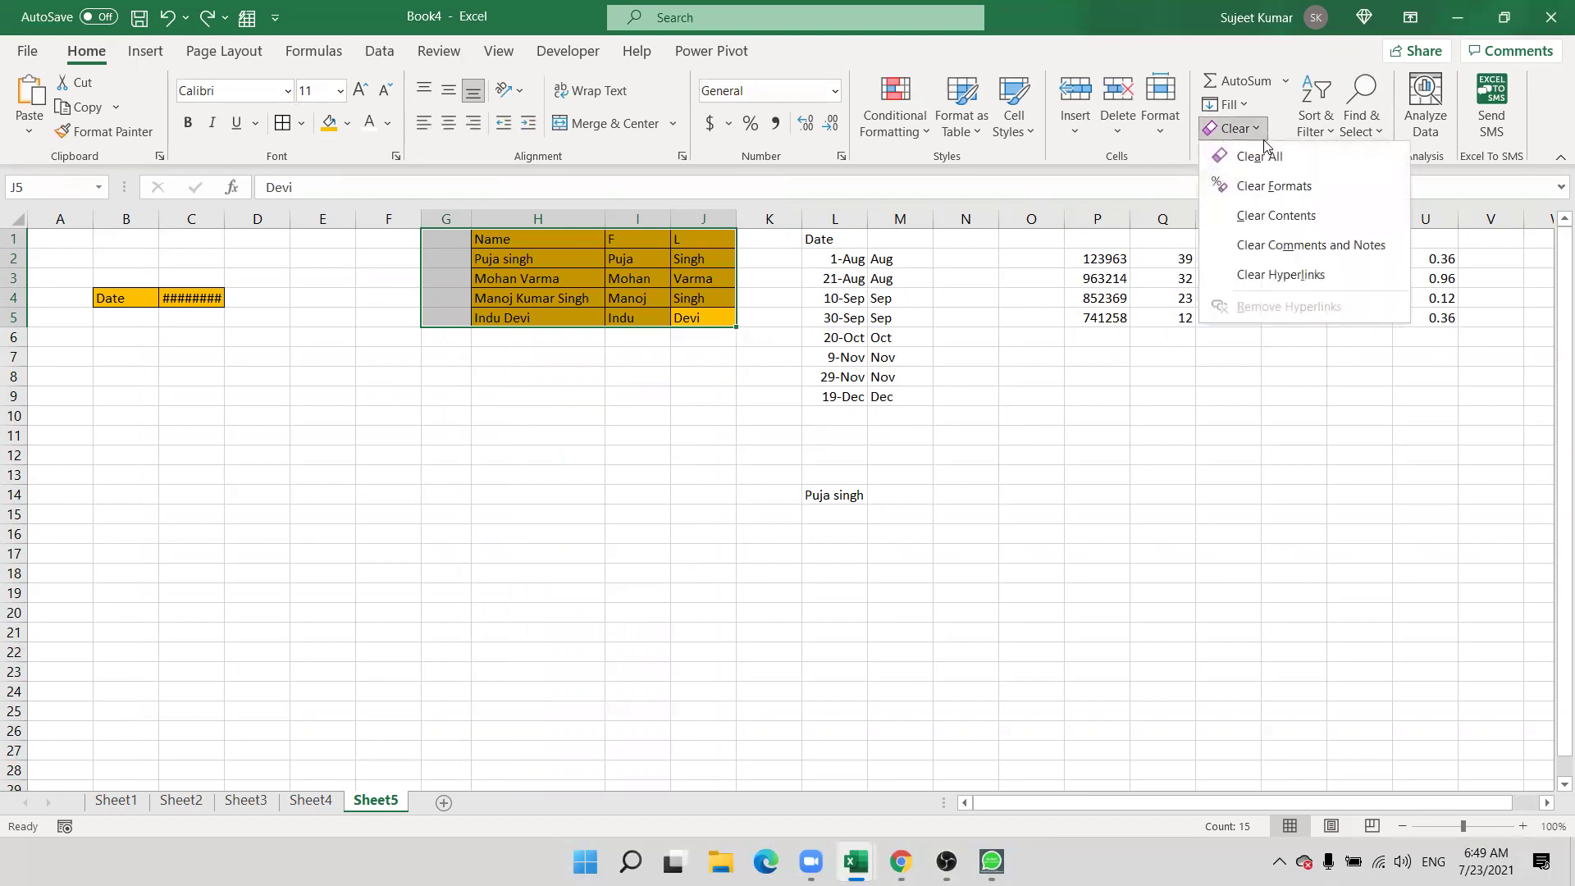
pyautogui.click(1272, 186)
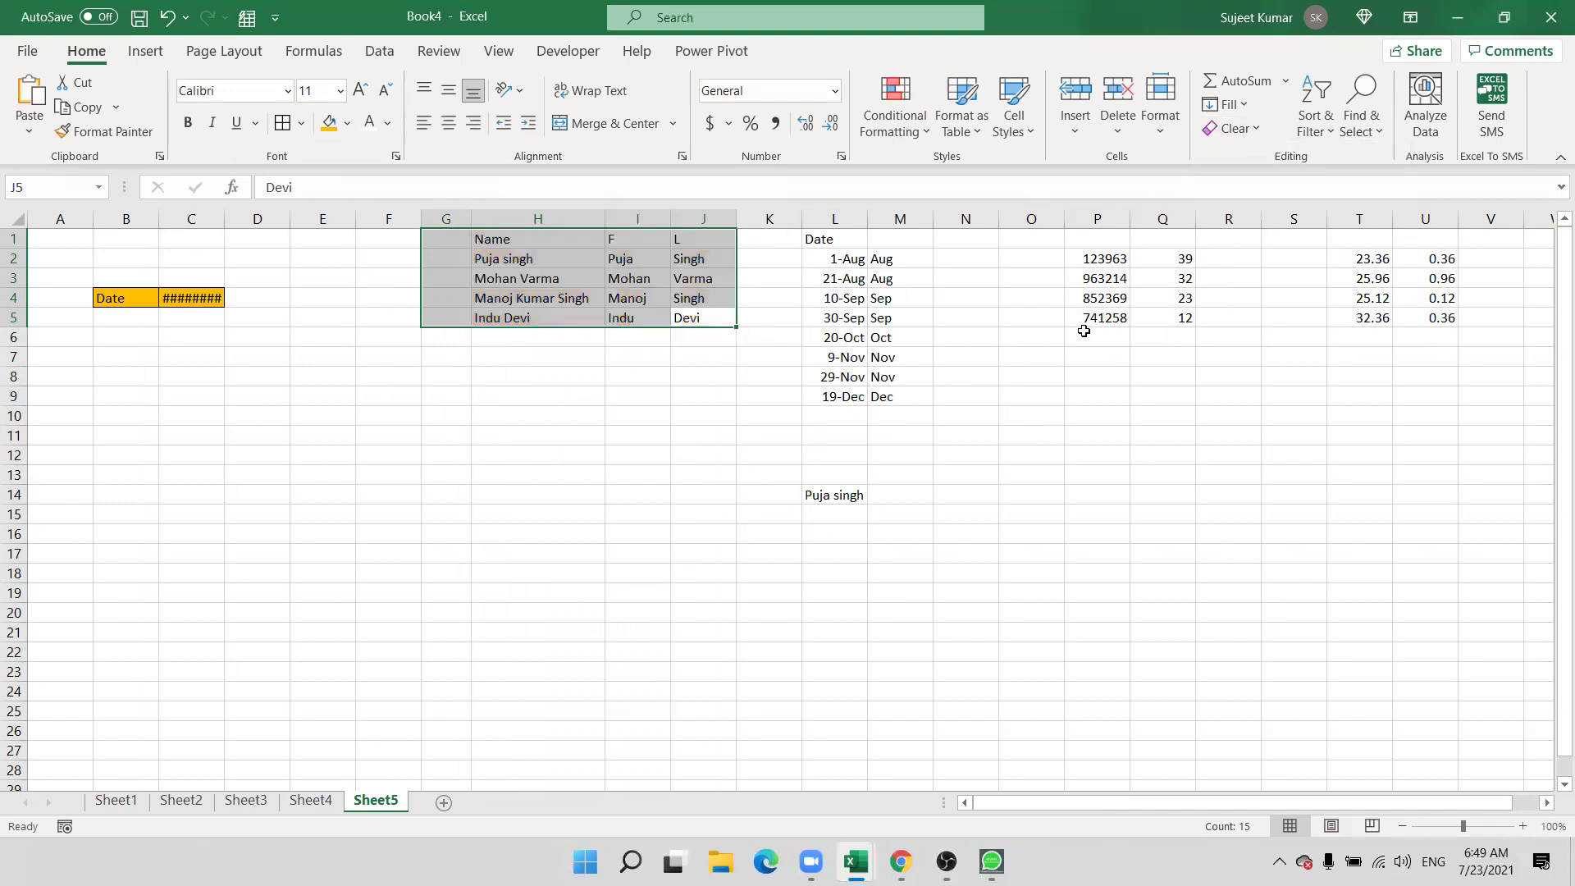
pyautogui.hotkey('ctrl', 'z')
# - Try Clear Contents on range G1:J5 to empty the cells but keep their formatting, and undo it
pyautogui.click(1237, 128)
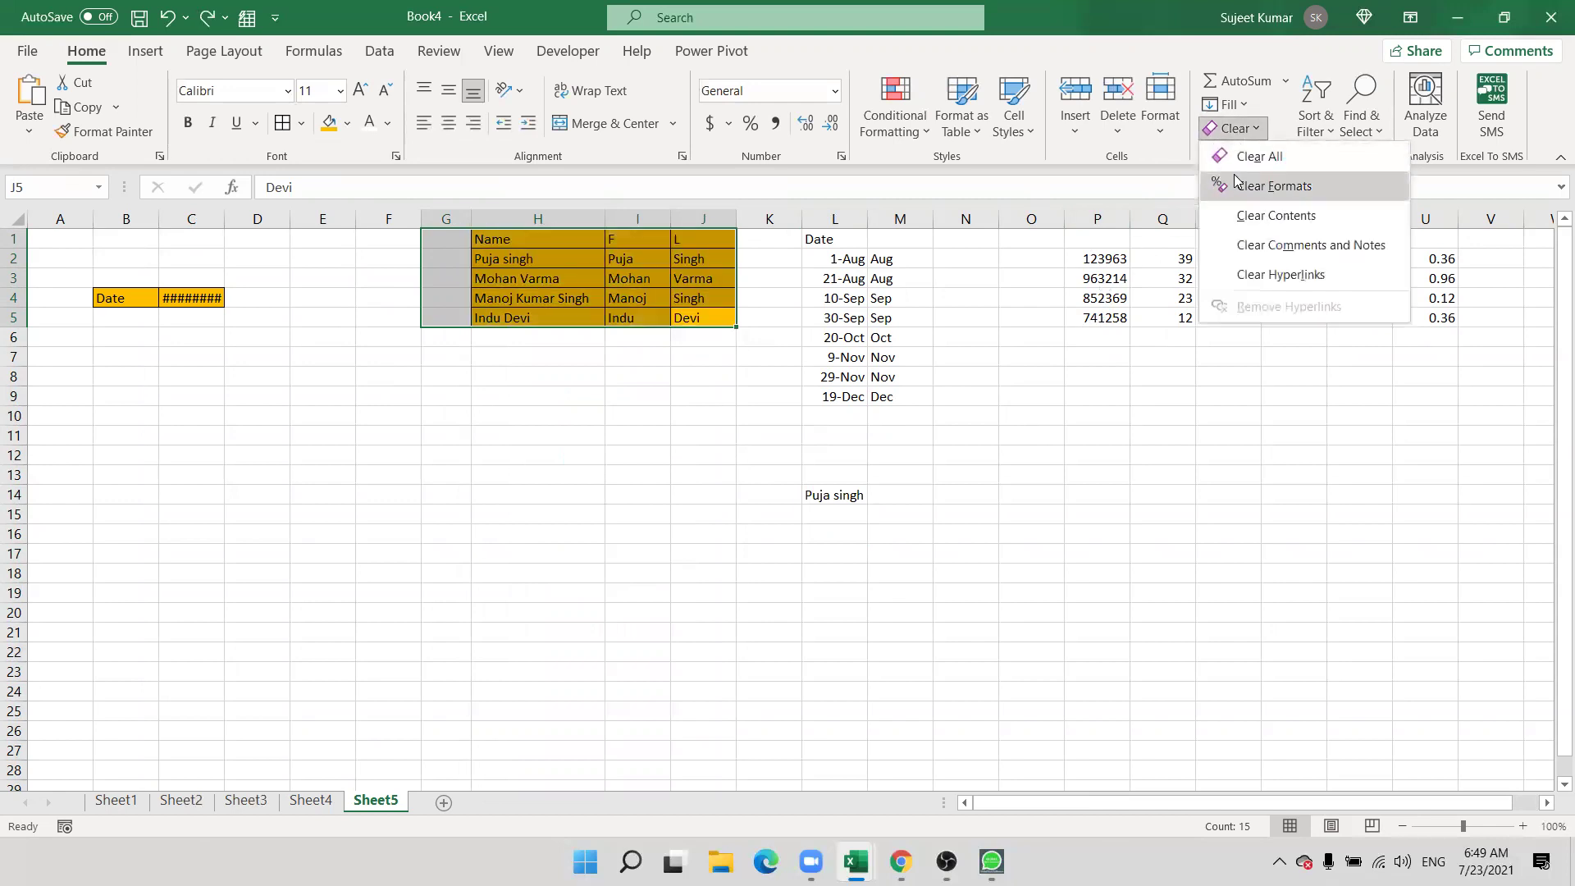
pyautogui.click(1243, 217)
pyautogui.hotkey('ctrl', 'z')
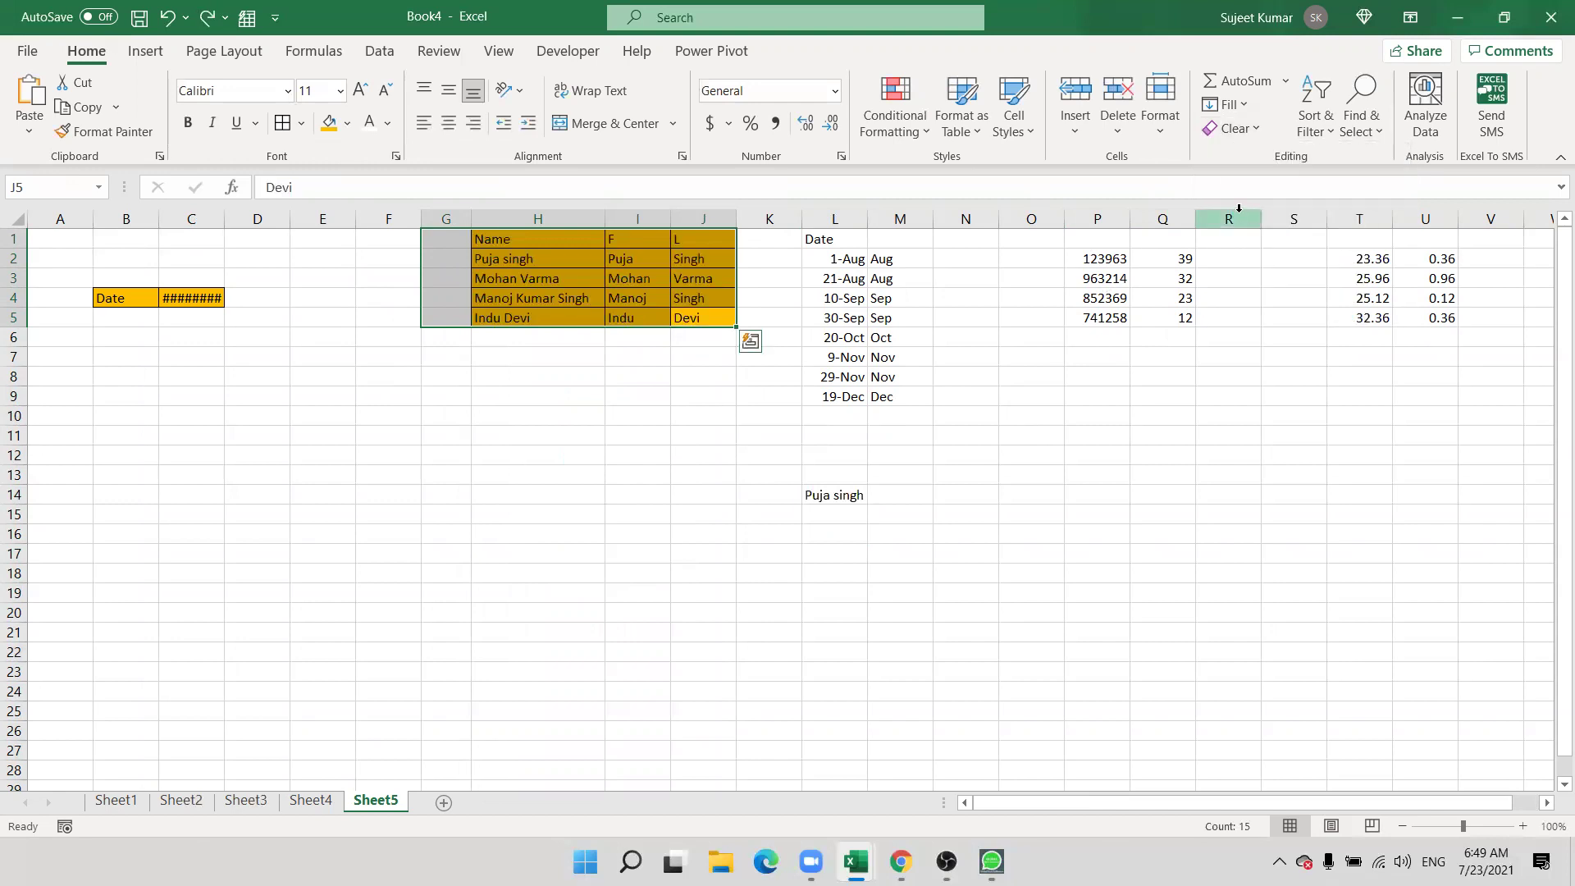
pyautogui.click(1234, 128)
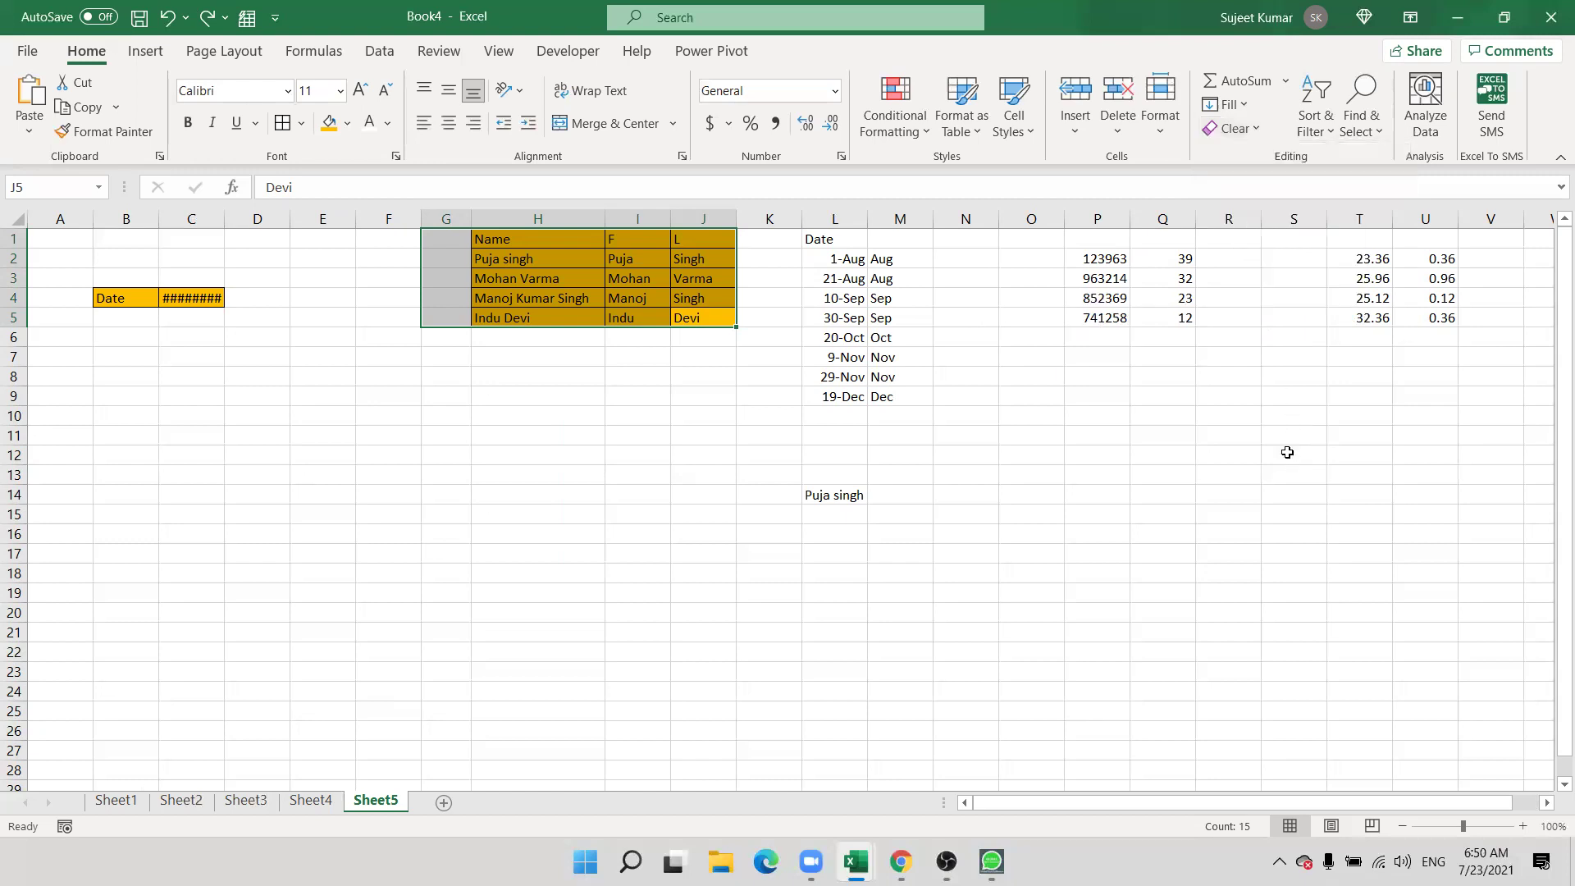
# - Open the recent workbook Data1 to have a larger data table for sorting
pyautogui.click(1312, 127)
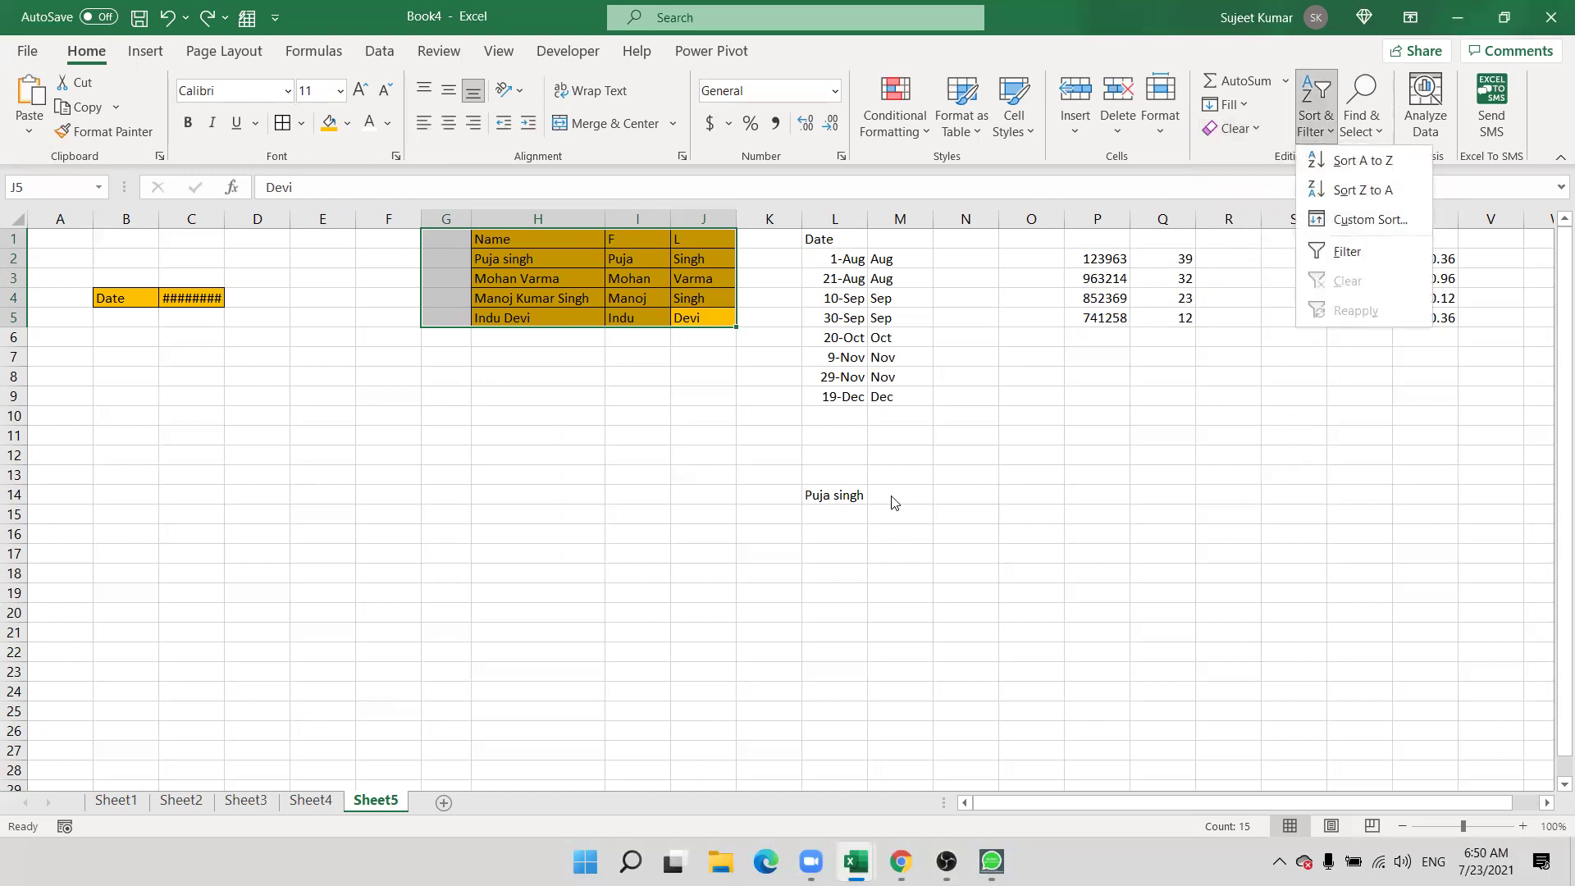
pyautogui.click(111, 802)
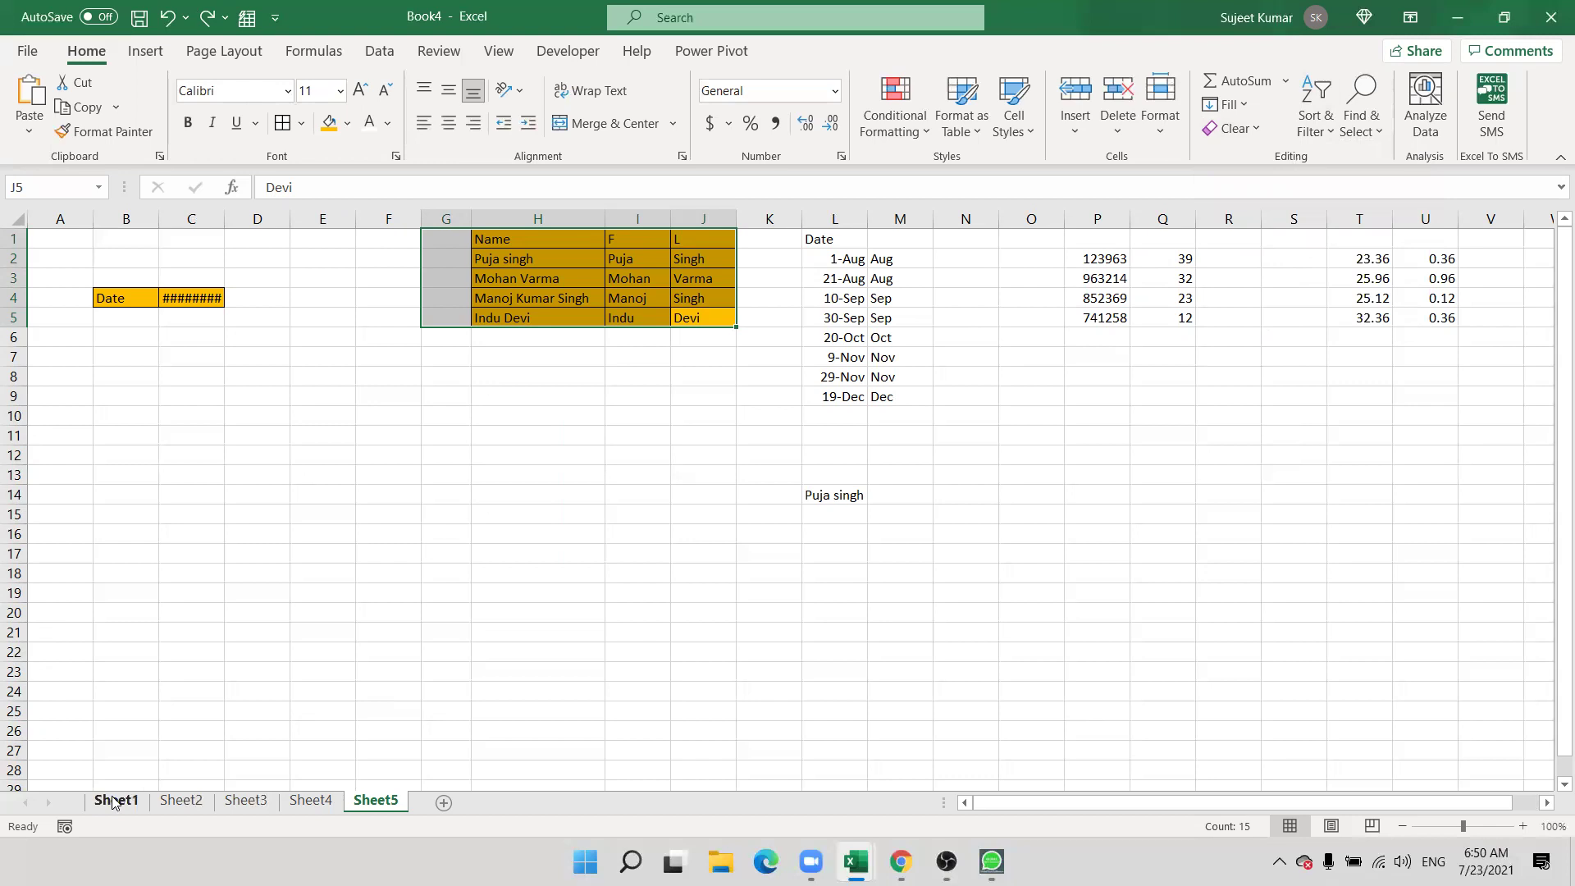
pyautogui.click(113, 803)
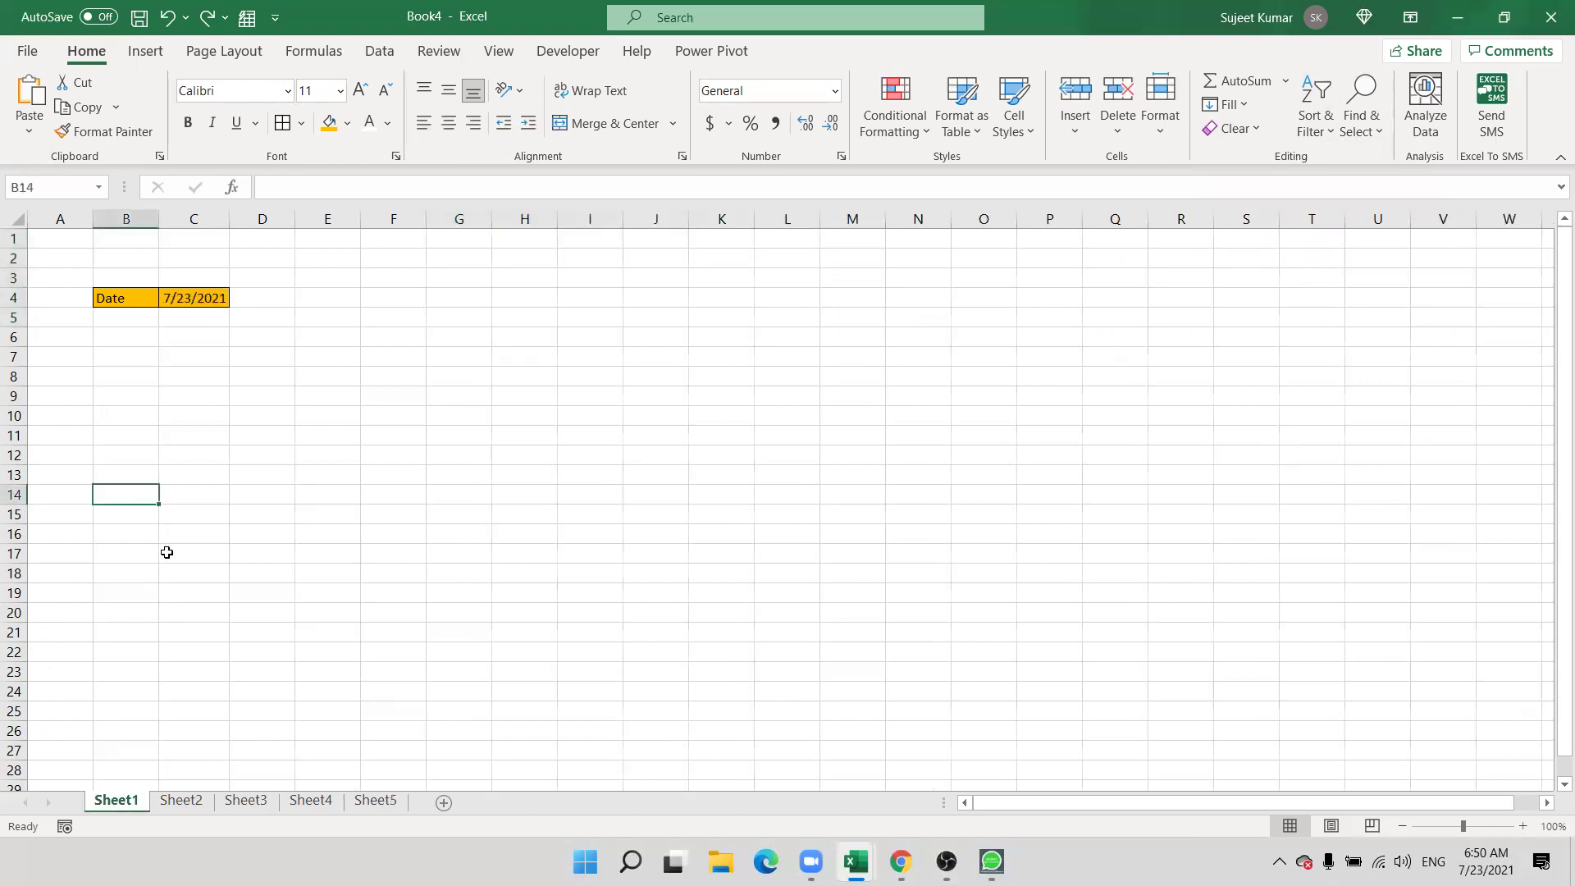
pyautogui.click(29, 51)
pyautogui.click(309, 678)
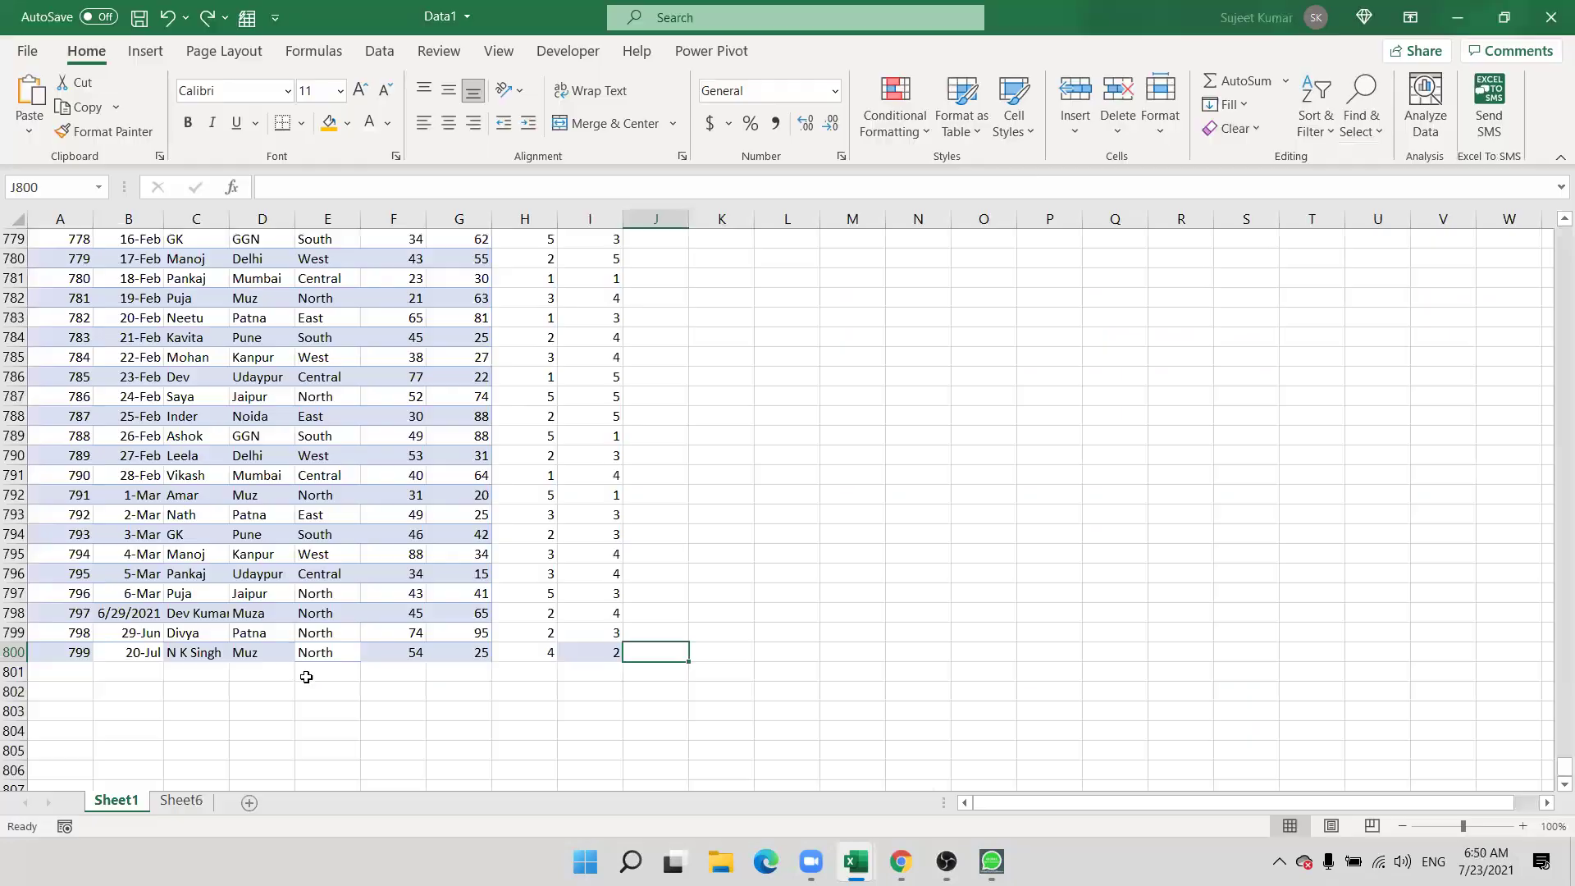
# - Sort the whole data table by Qty in ascending order, and re-sort it by Qty in descending order
pyautogui.click(366, 493)
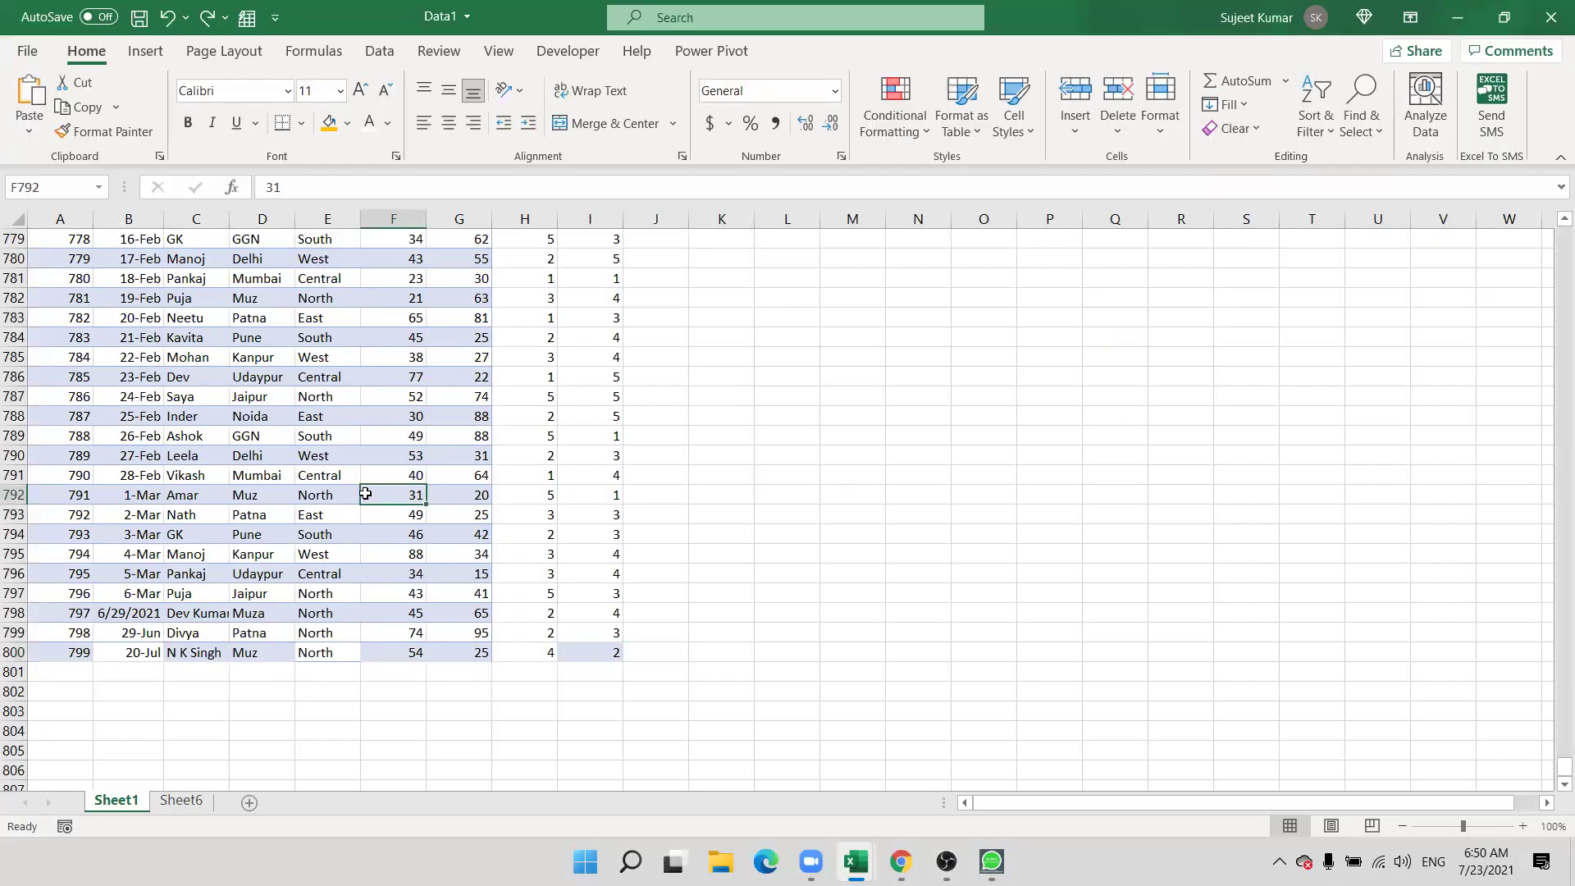
pyautogui.hotkey('ctrl', 'Up')
pyautogui.hotkey('ctrl', 'Left')
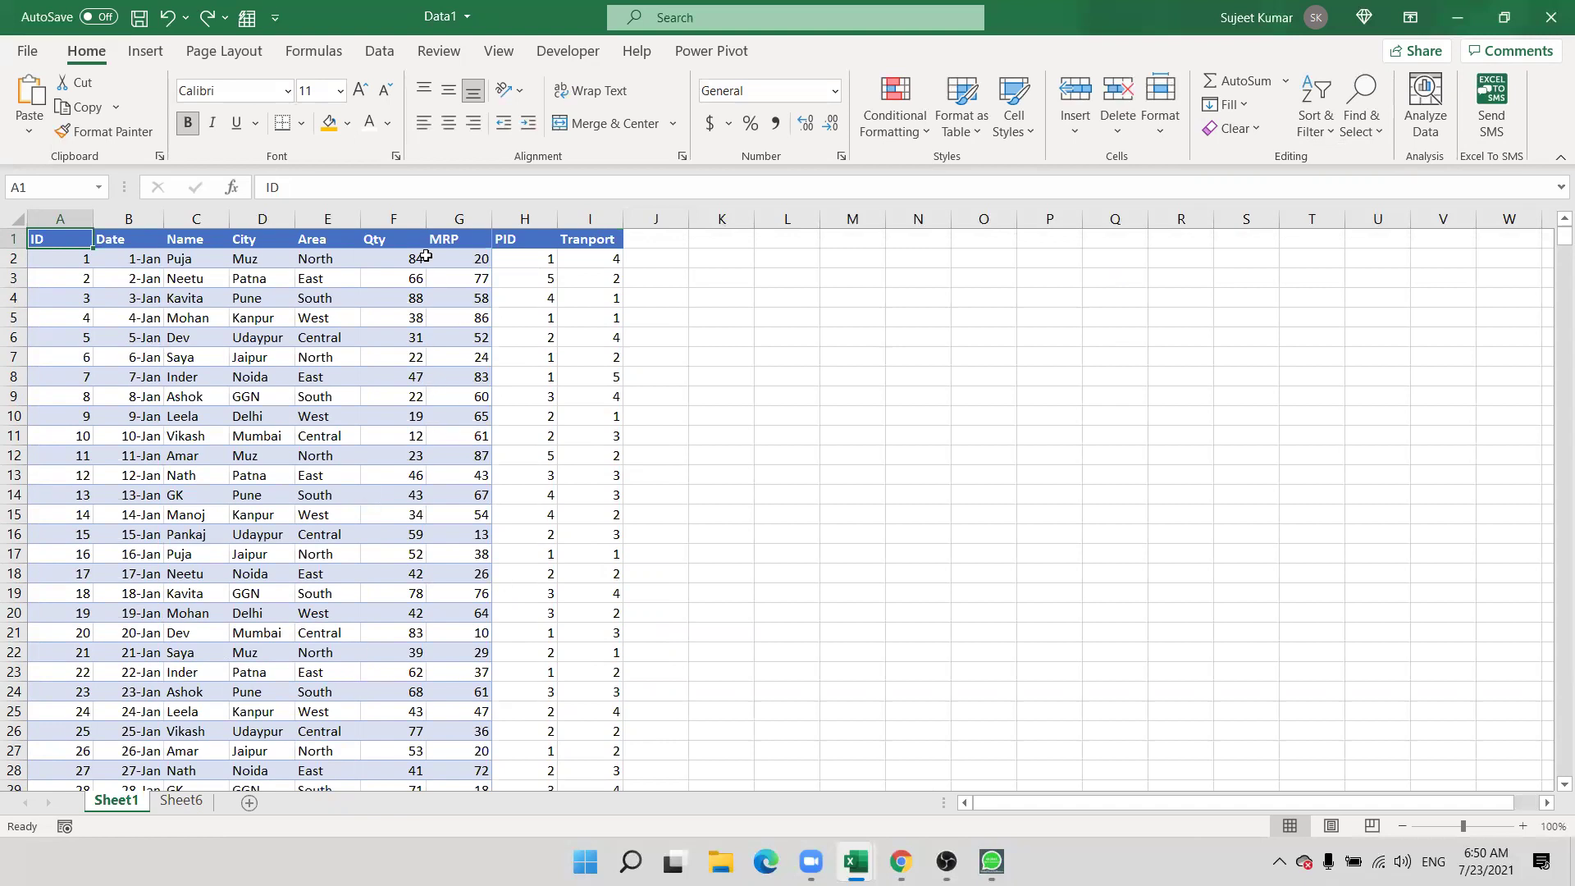
pyautogui.click(410, 242)
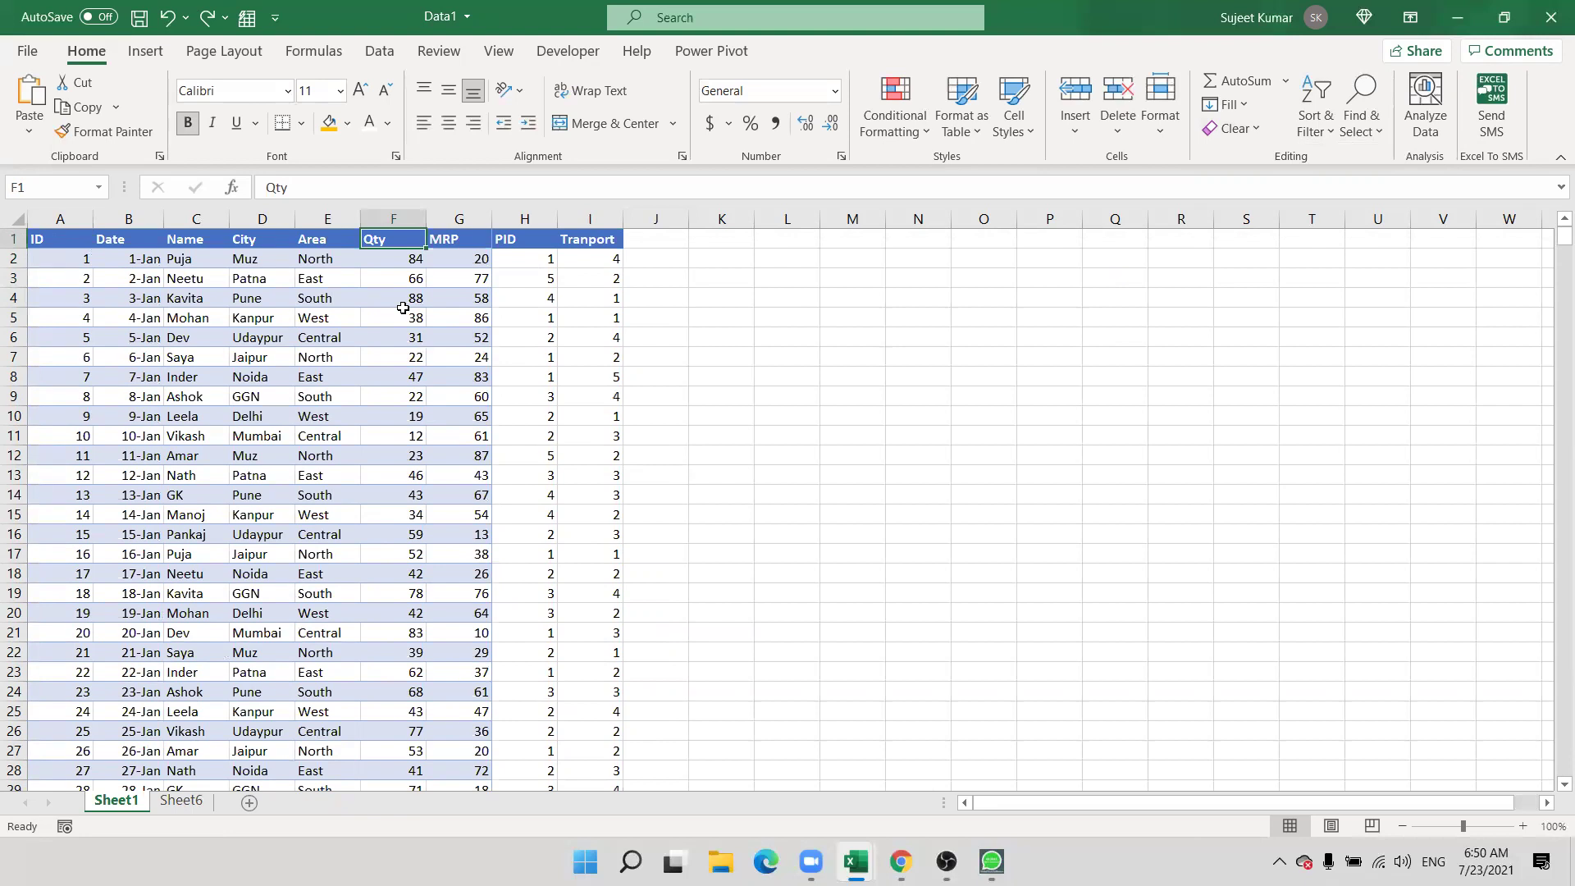
pyautogui.click(1317, 107)
pyautogui.click(1353, 157)
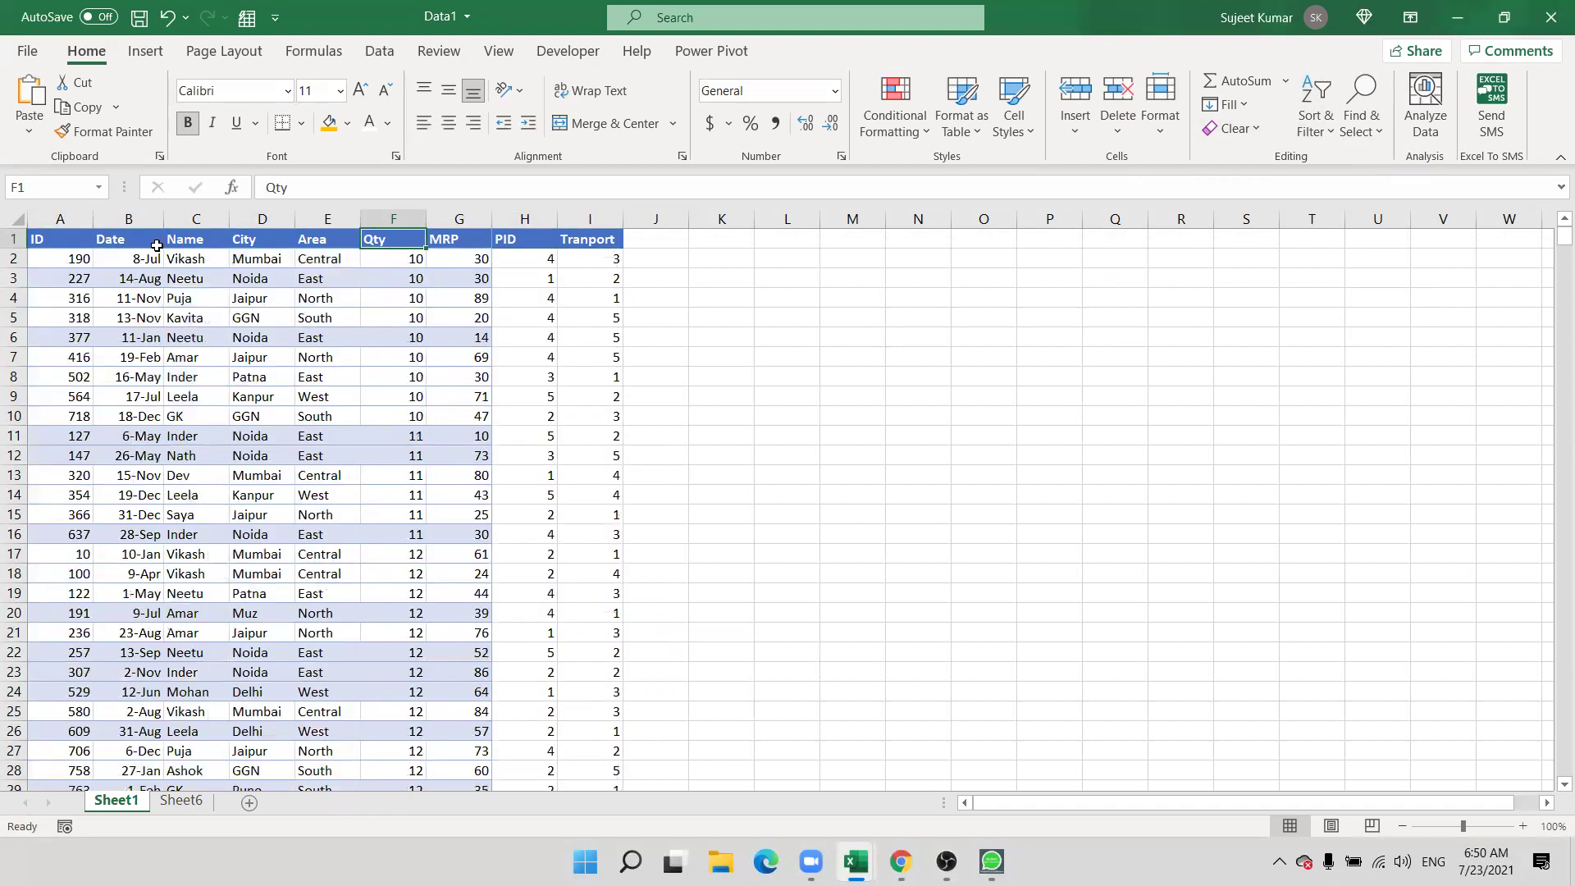
pyautogui.click(1317, 107)
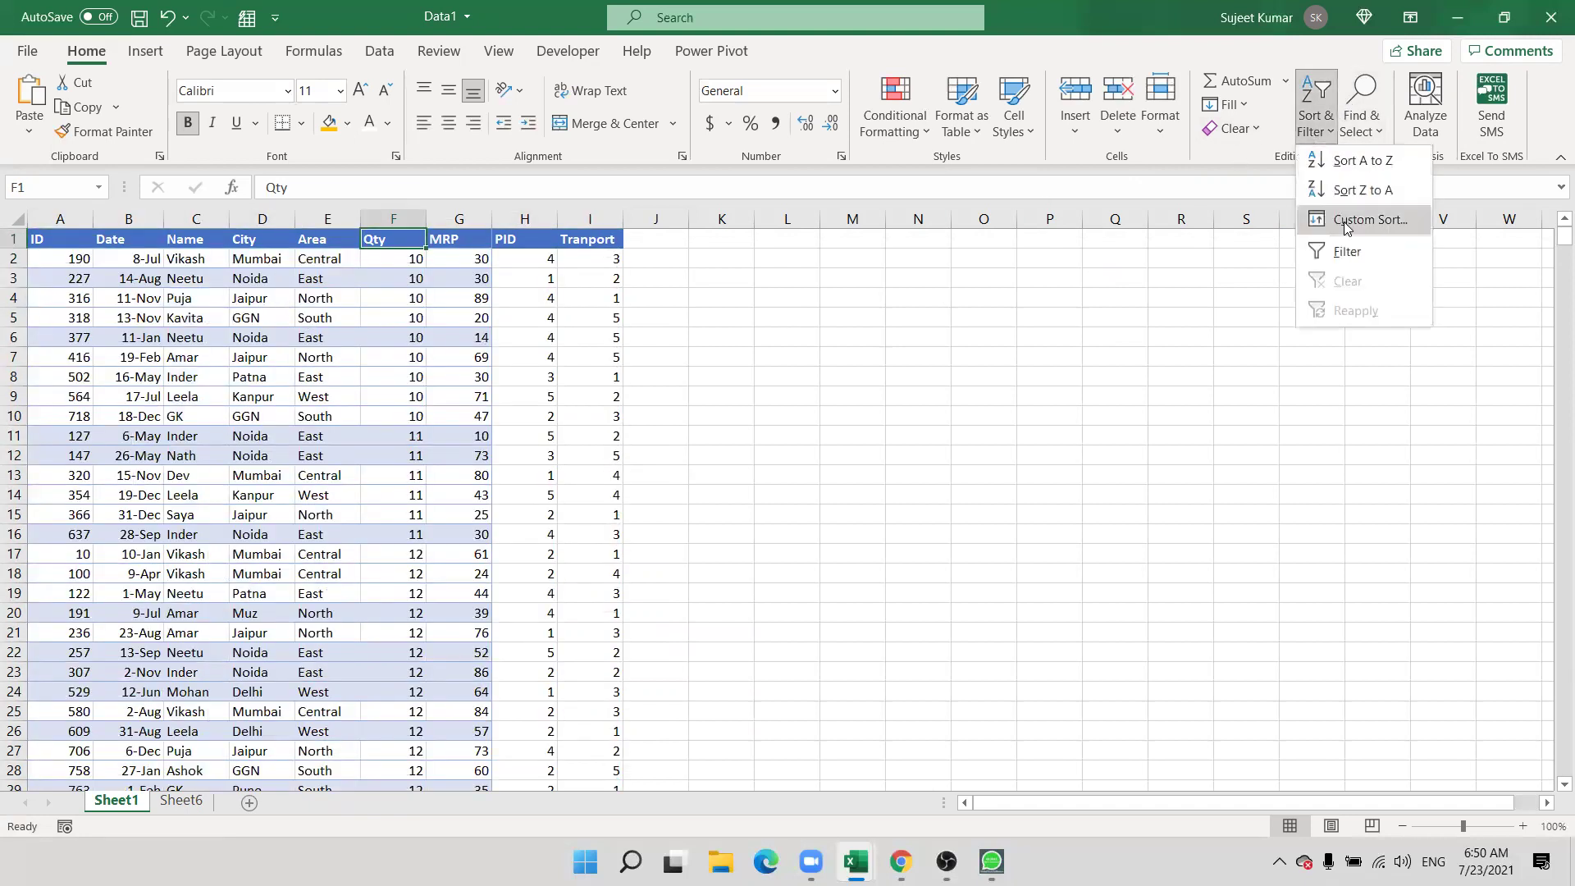
pyautogui.click(1363, 191)
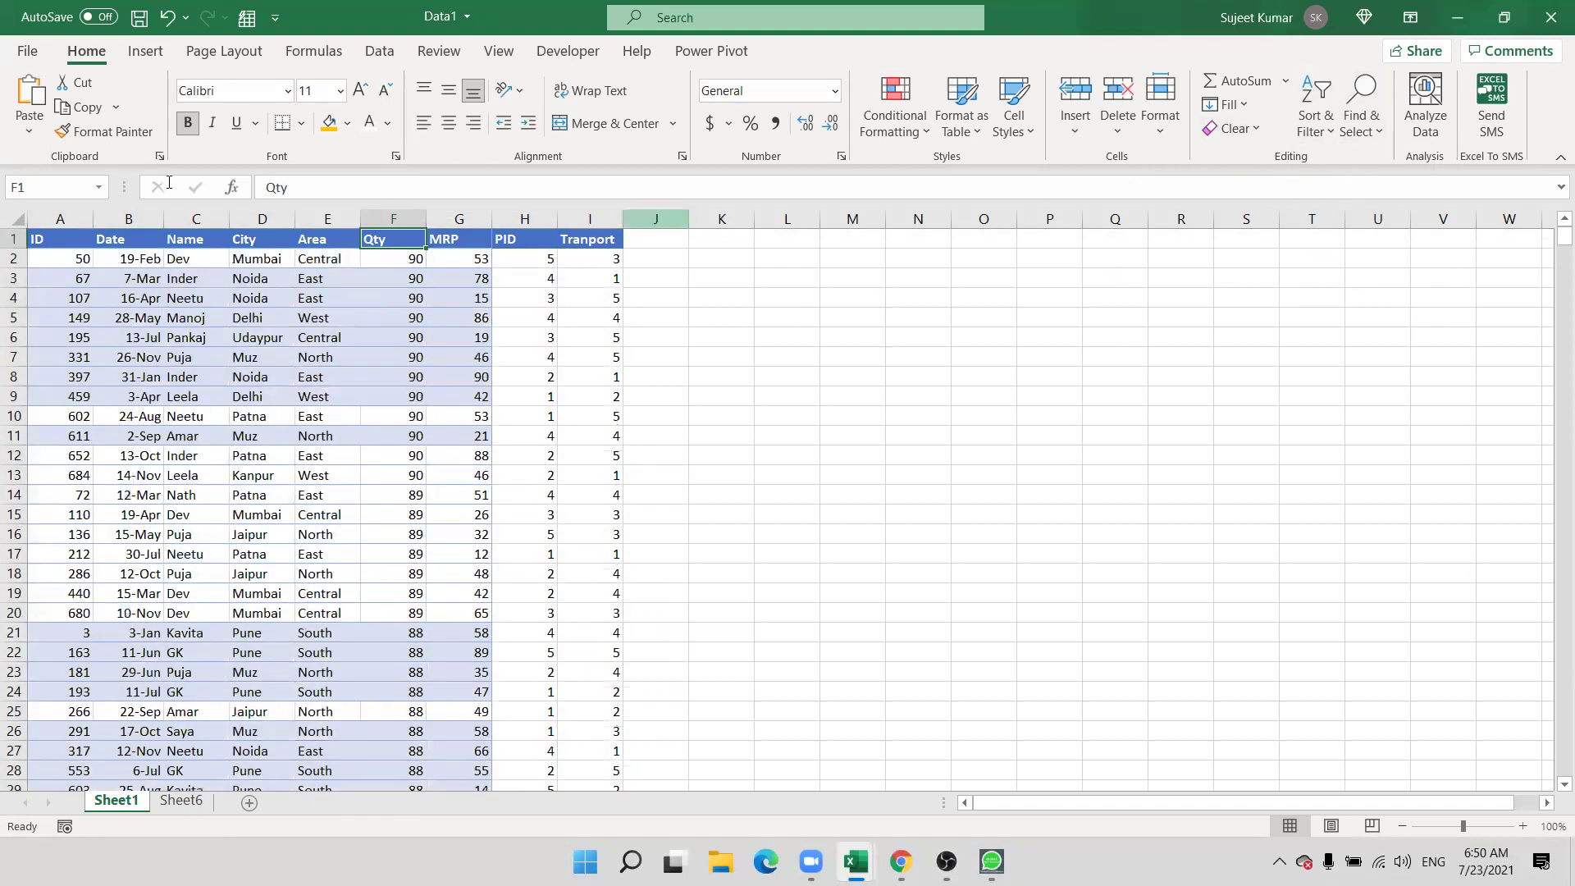
# - Examine the sorted table's records, comparing the order of the Qty and MRP columns
pyautogui.moveTo(52, 245); pyautogui.dragTo(569, 588)
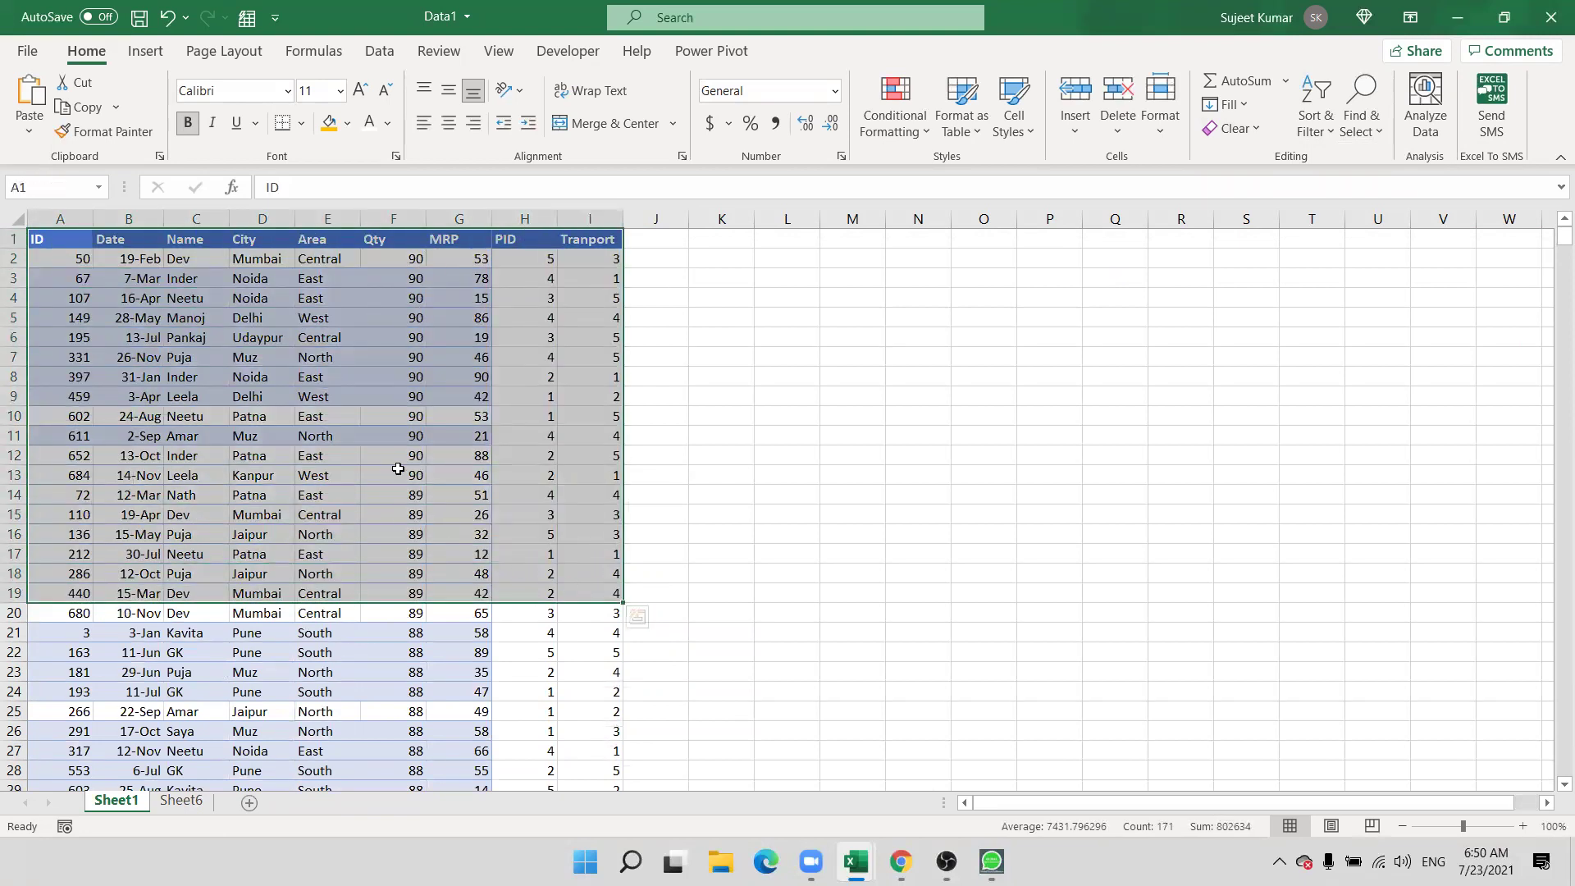
pyautogui.click(387, 412)
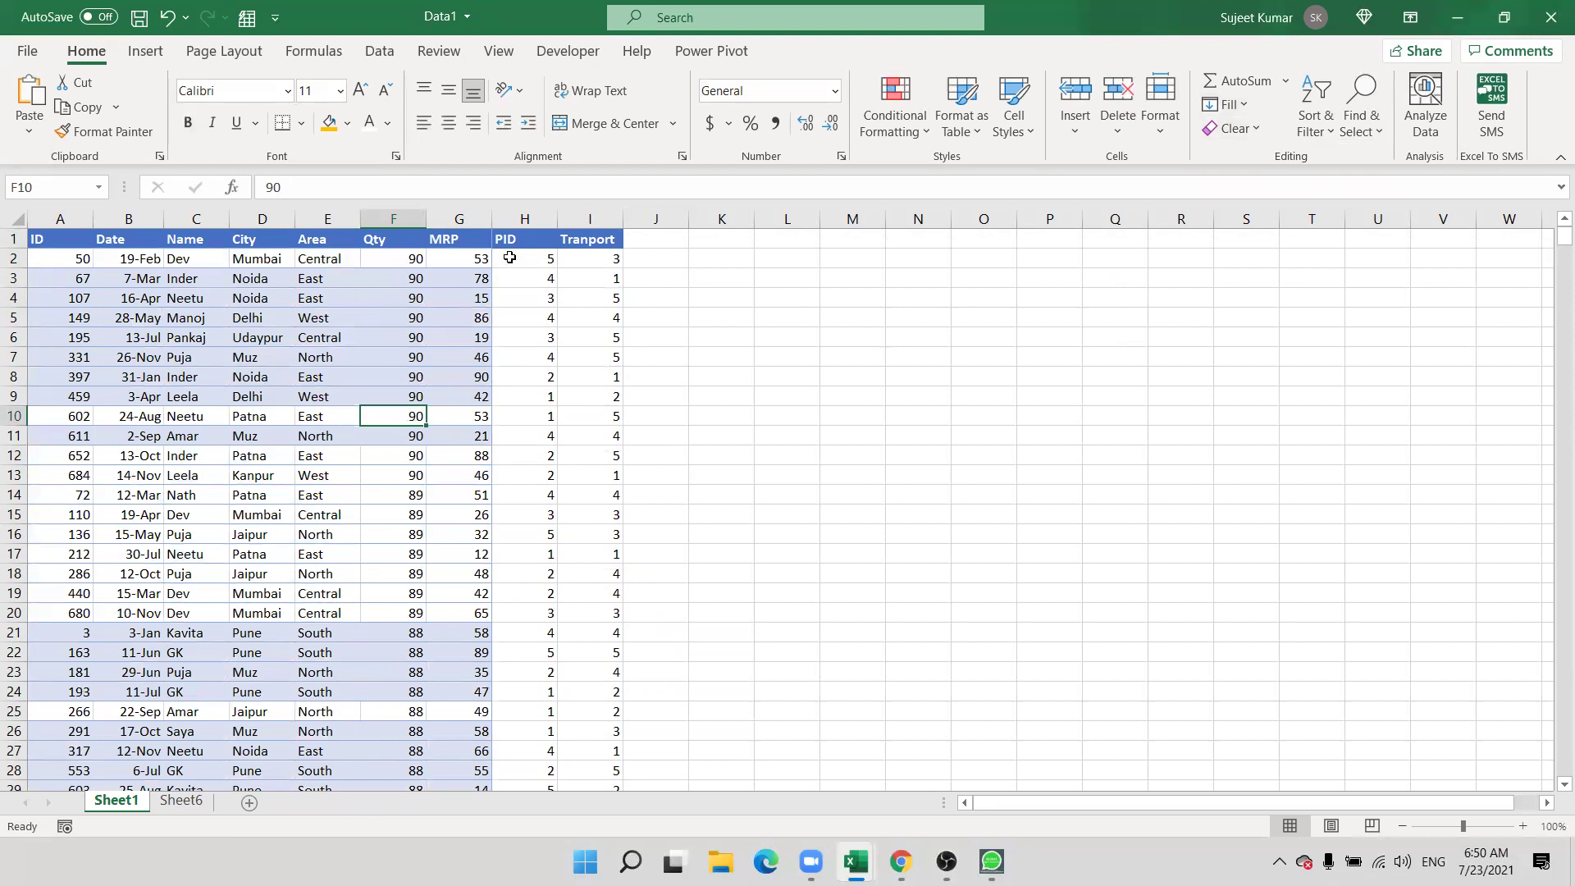
pyautogui.click(409, 253)
pyautogui.click(470, 246)
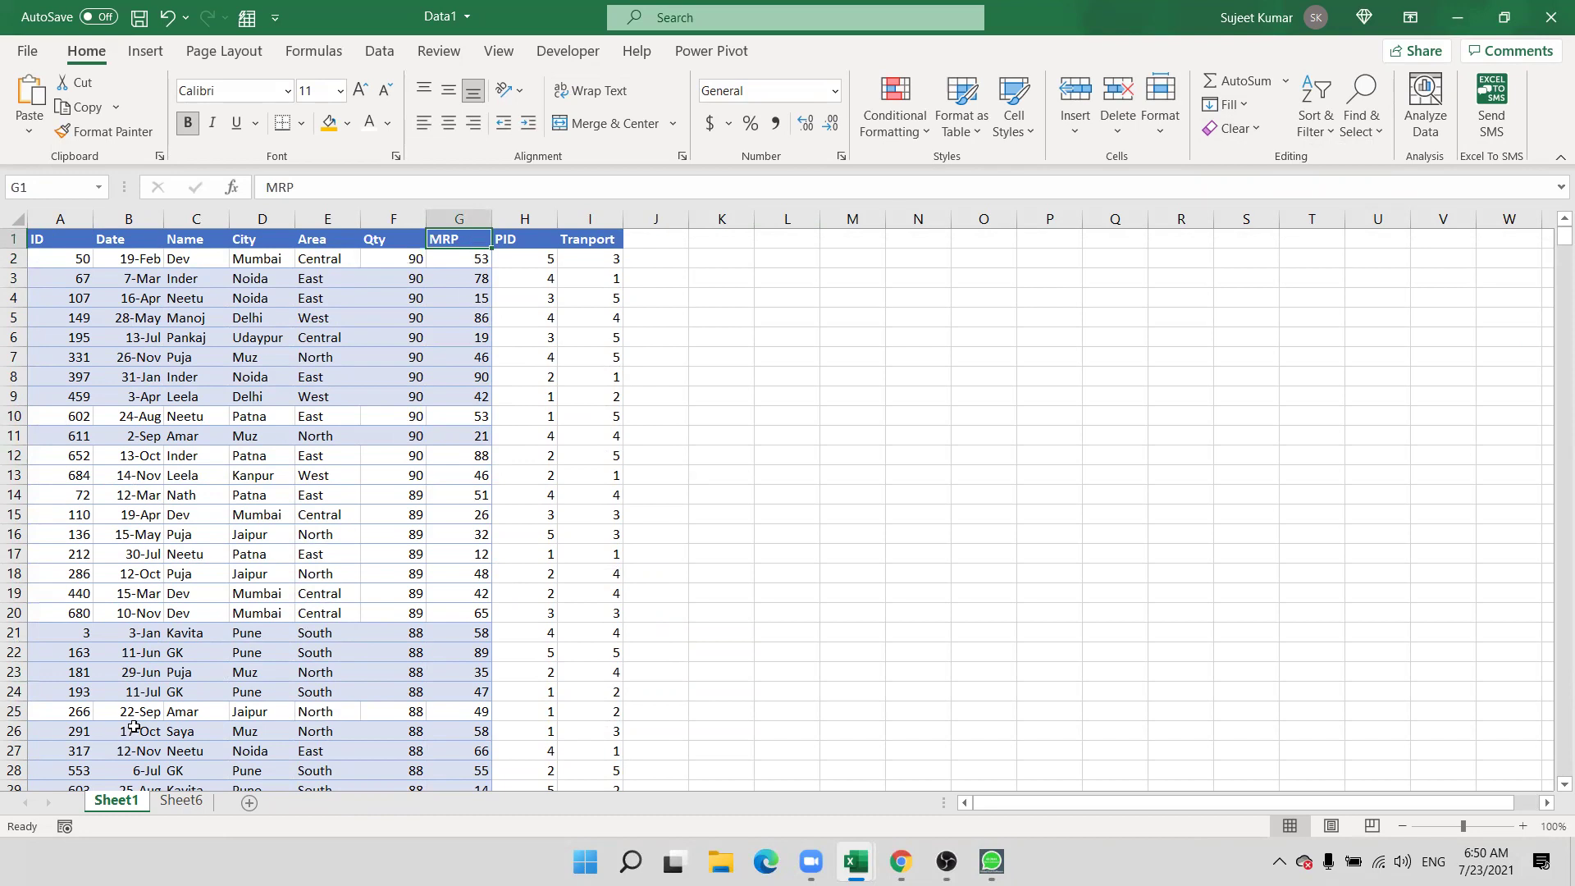
pyautogui.scroll(-6, 134, 728)
pyautogui.scroll(5, 134, 728)
pyautogui.scroll(1, 134, 728)
# - Try inserting a blank row at row 18 to check where the contiguous data region ends, and undo the insertion
pyautogui.click(13, 573)
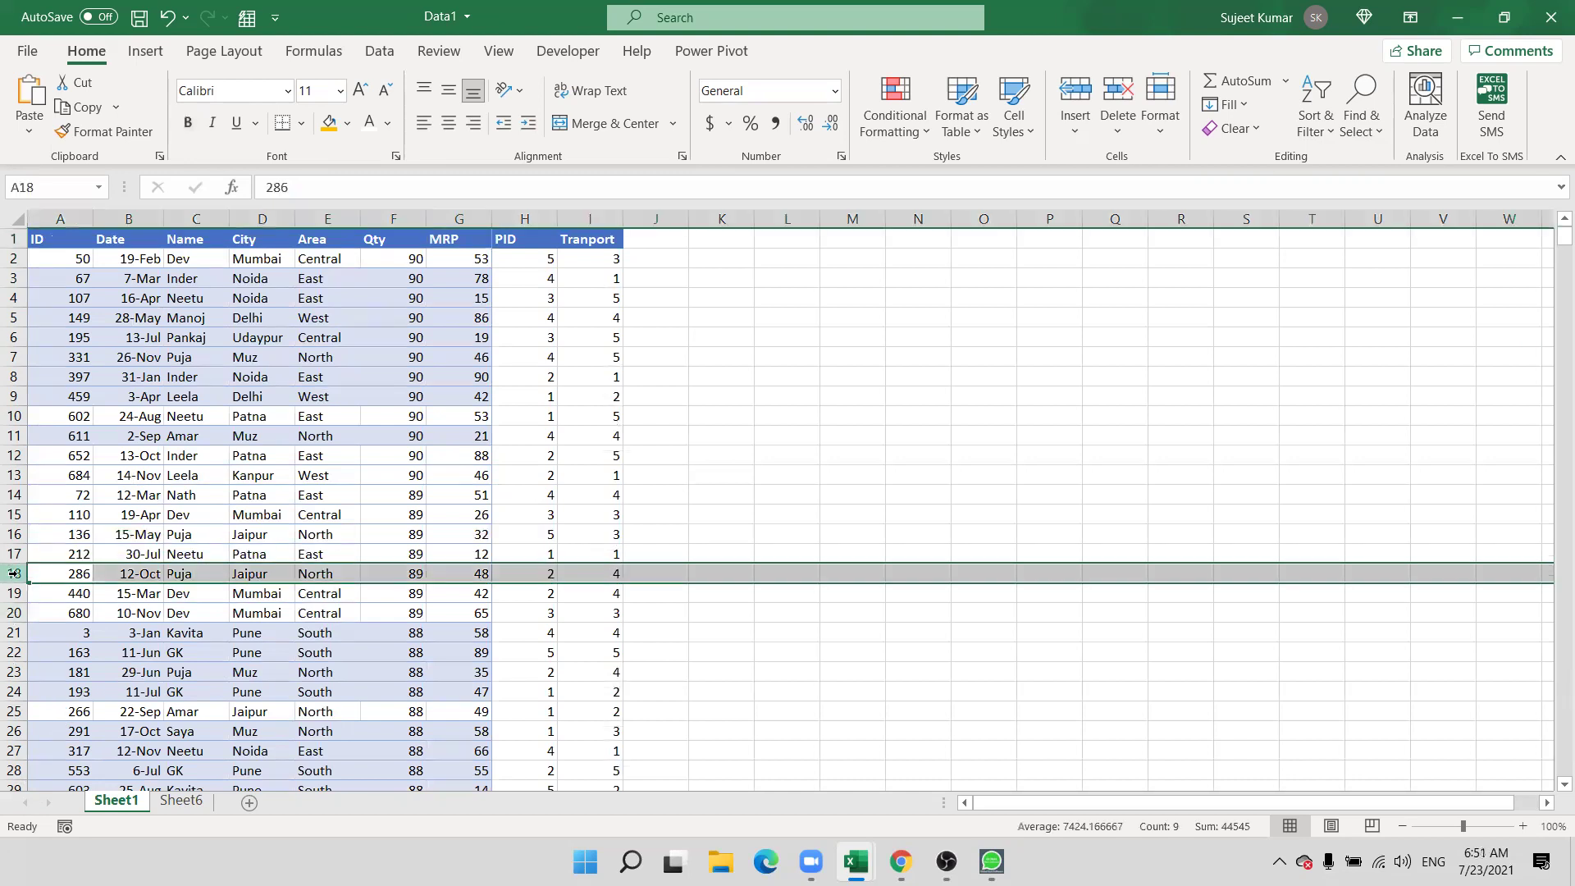
pyautogui.hotkey('ctrl', 'shift', '+')
pyautogui.click(92, 445)
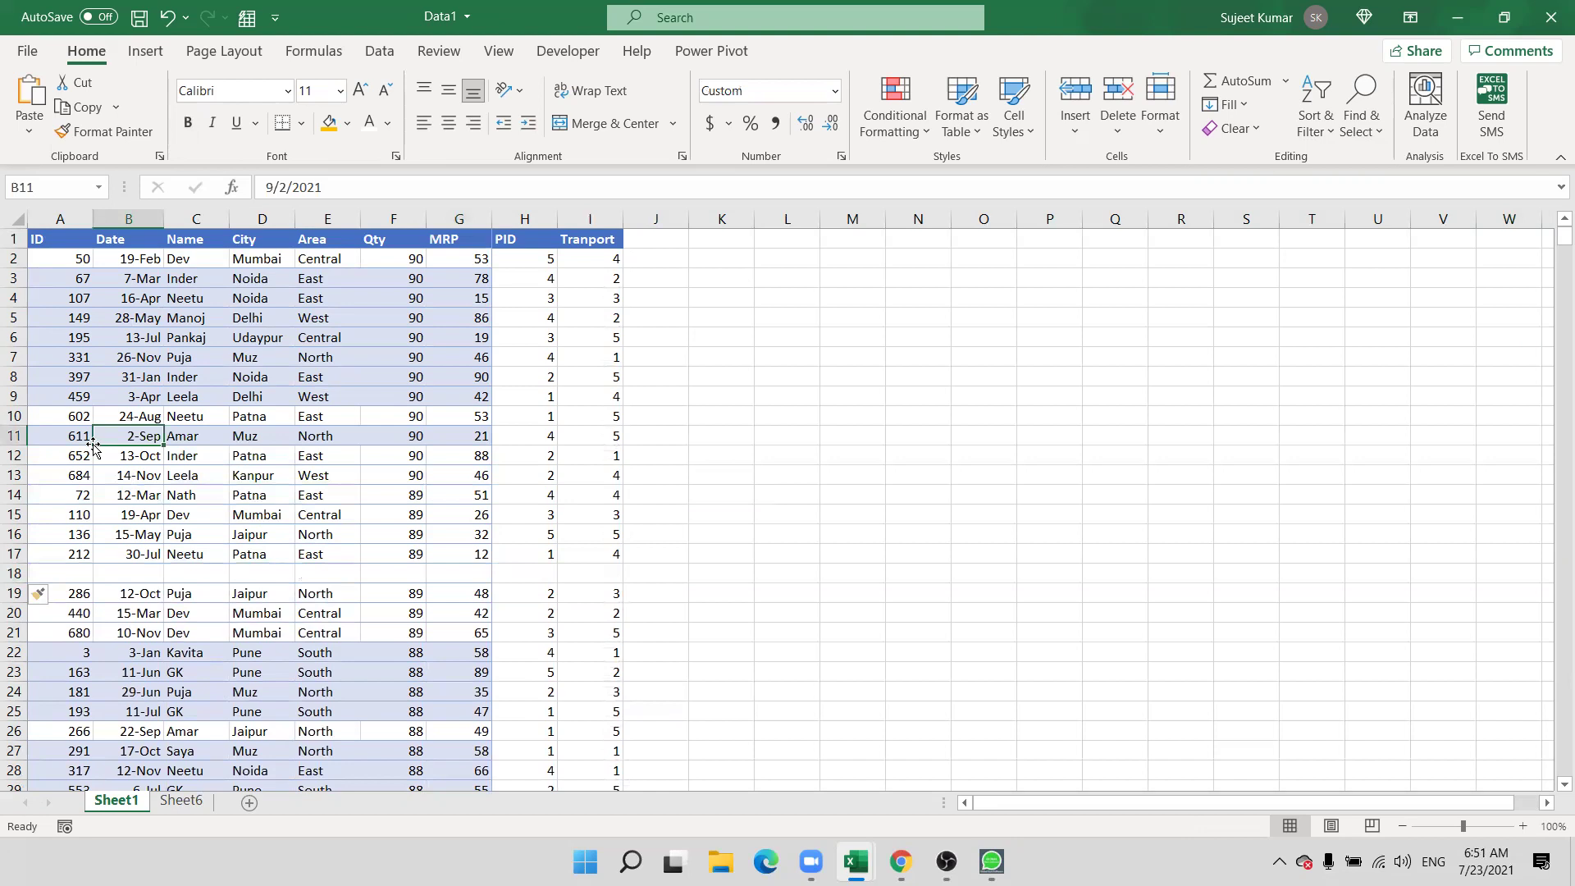
pyautogui.hotkey('ctrl', 'a')
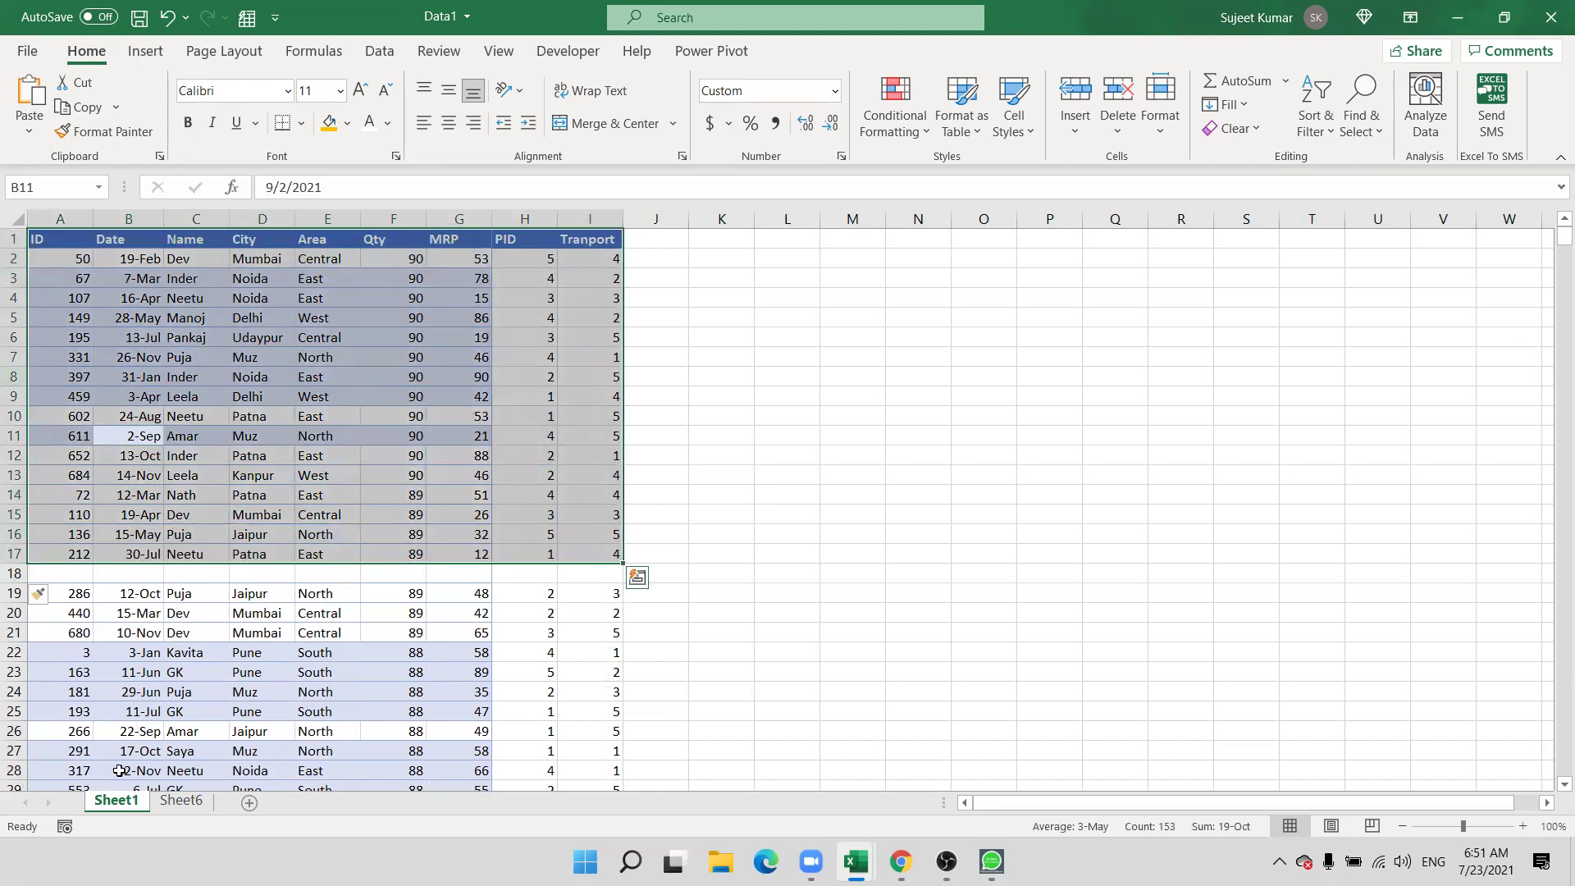
pyautogui.hotkey('ctrl', 'z')
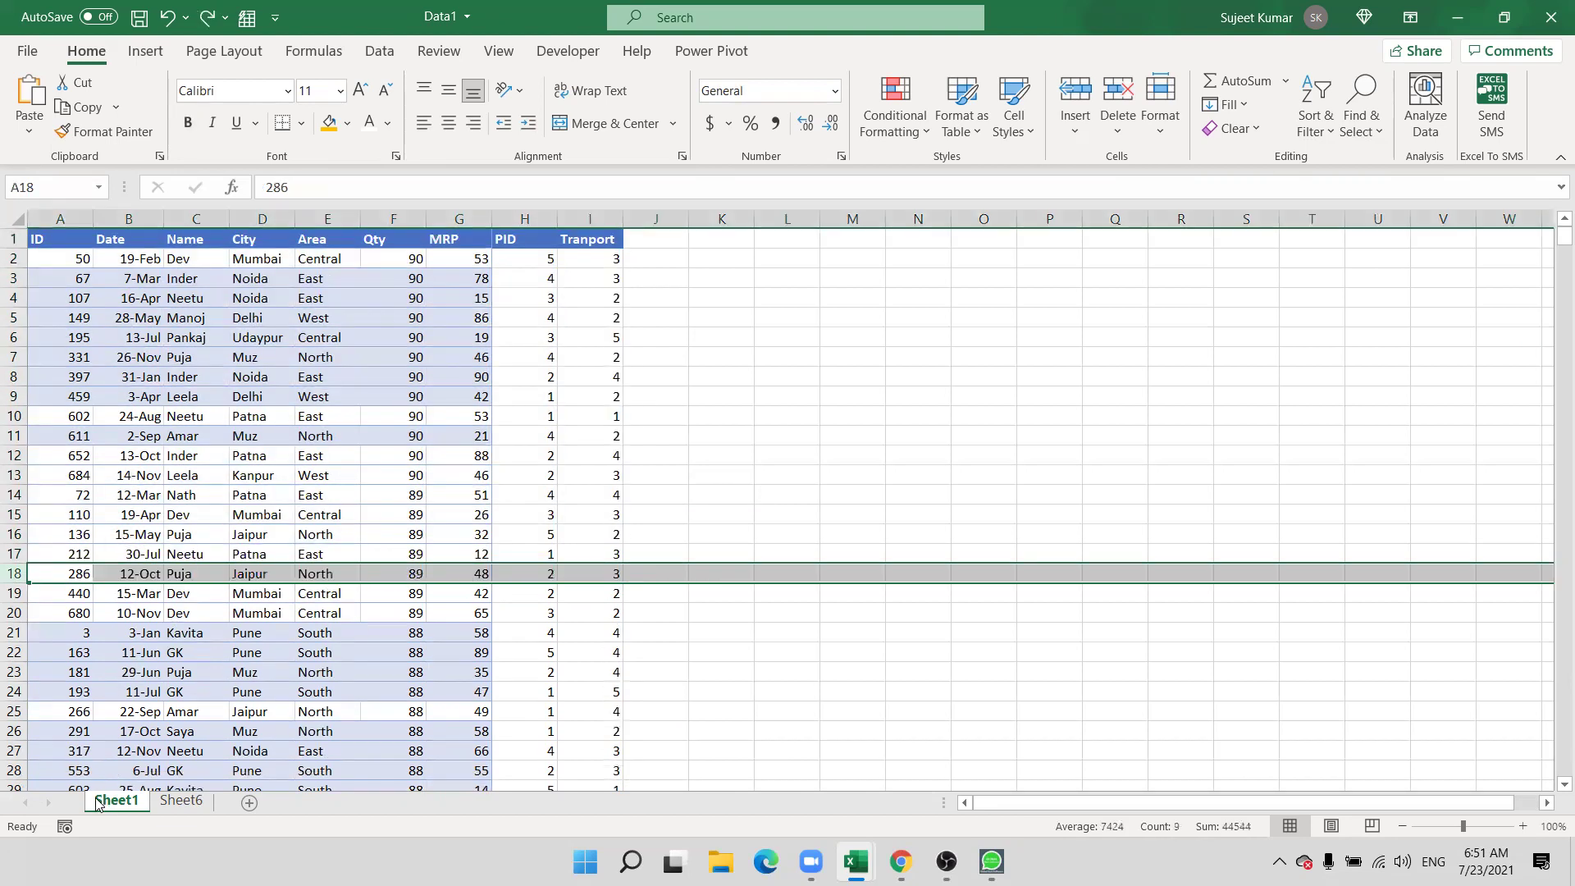
# - Sort the whole data table by City from A to Z and check the order of the City, Area and Qty values
pyautogui.click(363, 395)
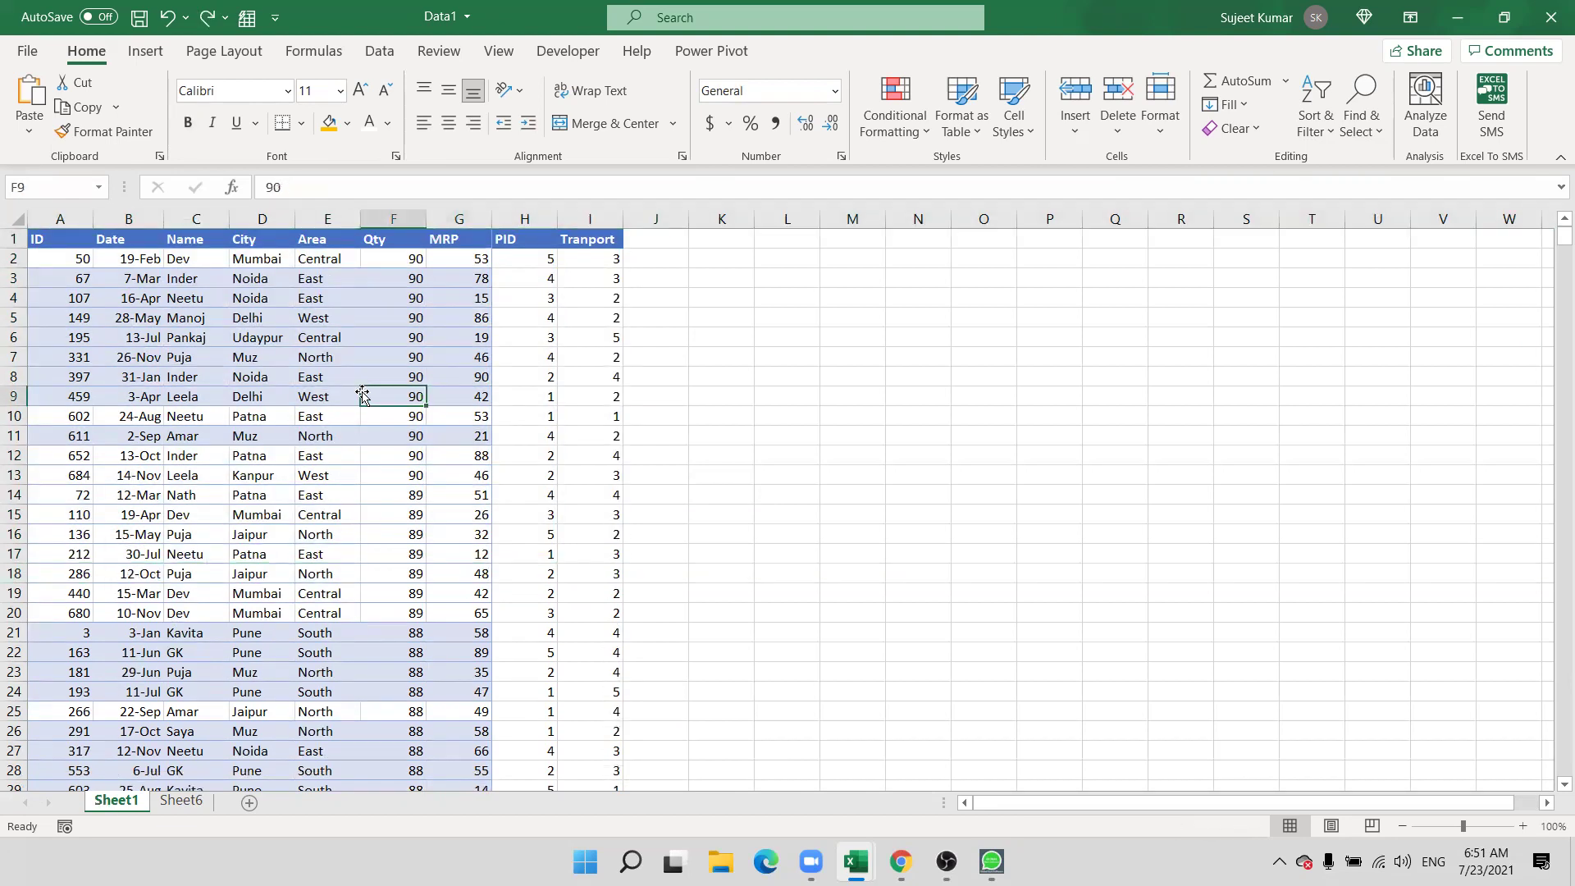
pyautogui.click(369, 238)
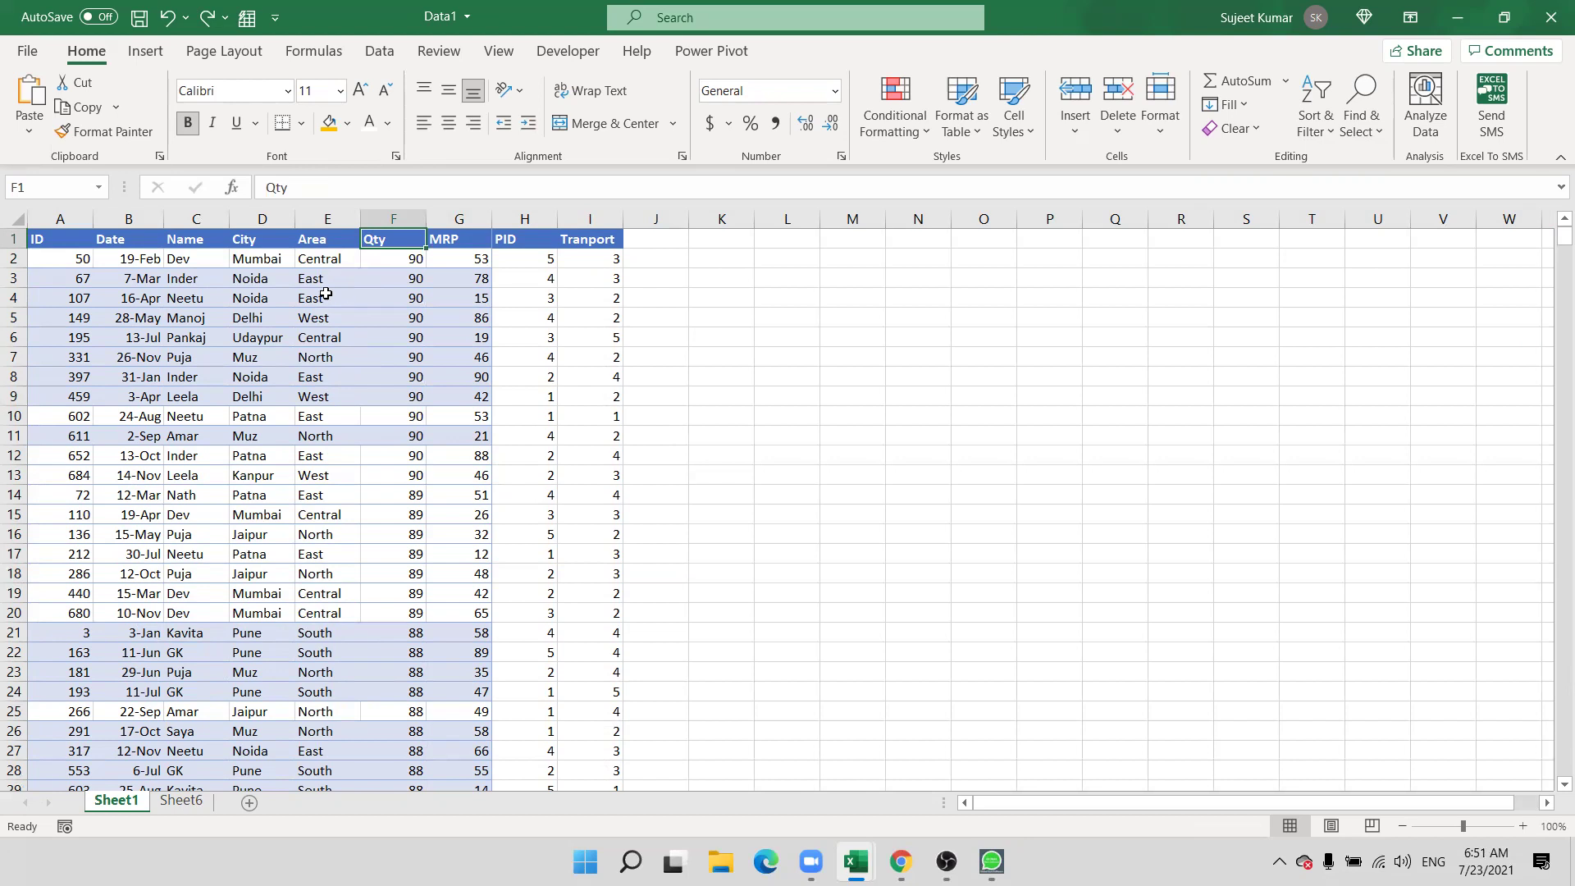
pyautogui.click(316, 317)
pyautogui.click(313, 247)
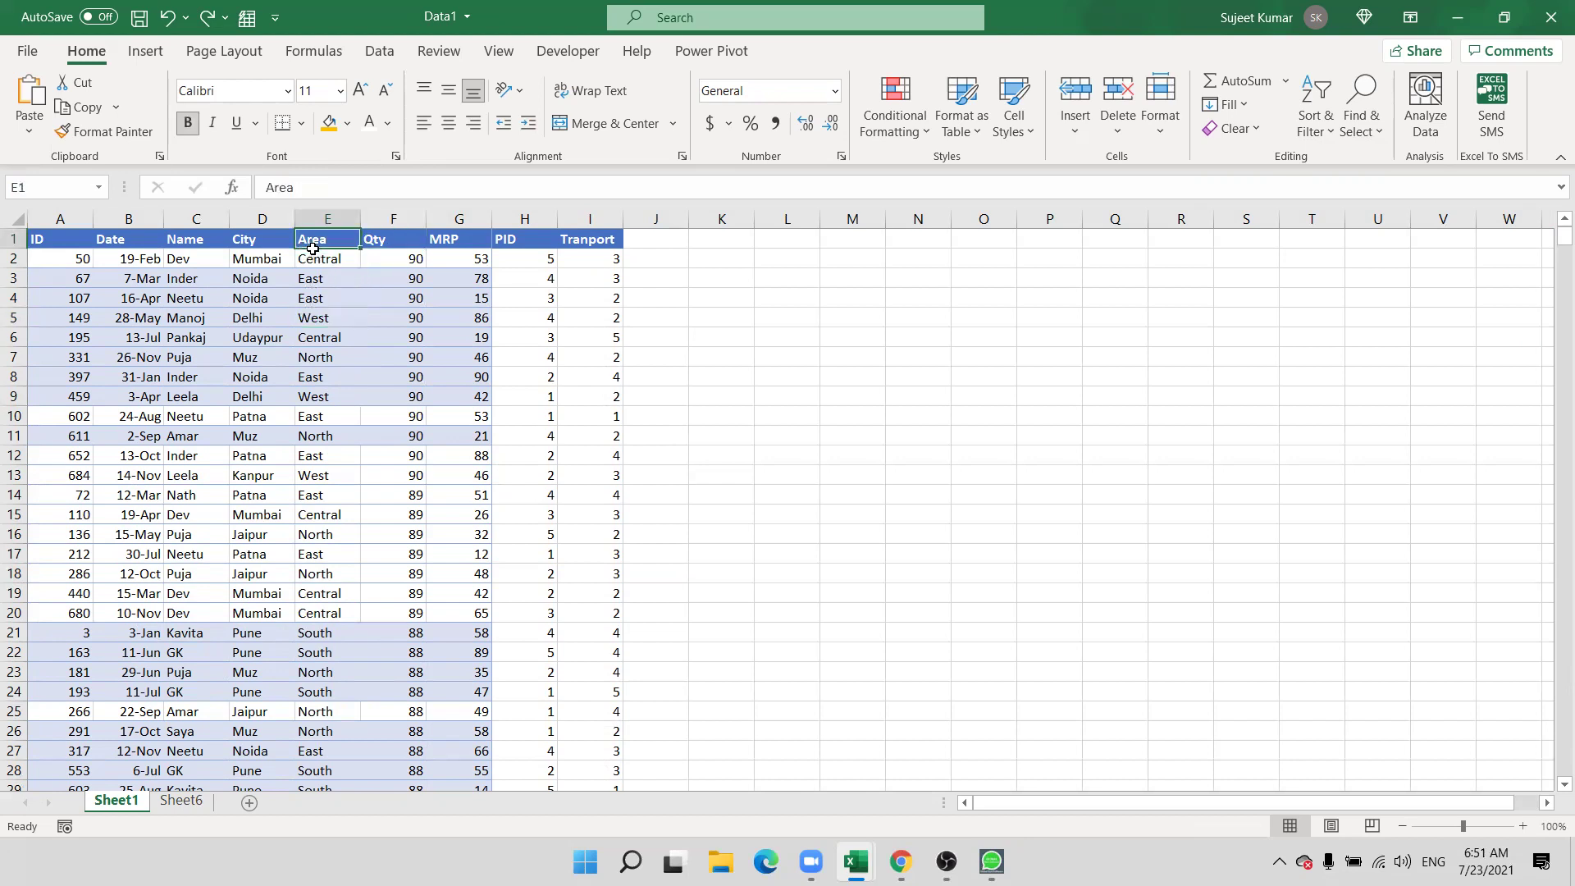
pyautogui.click(255, 244)
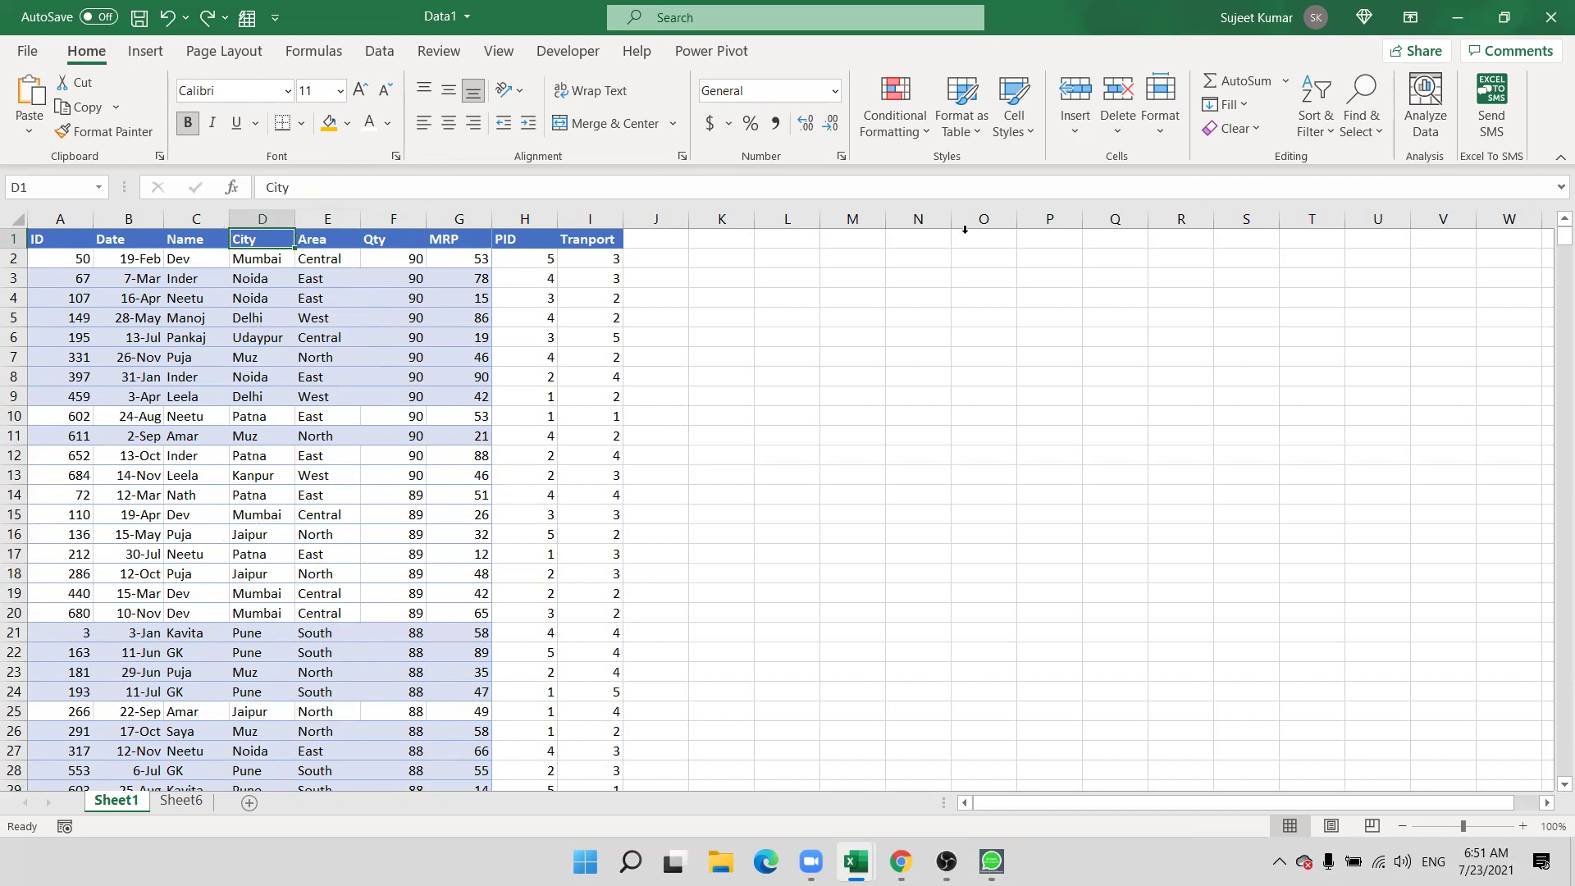
pyautogui.click(1313, 128)
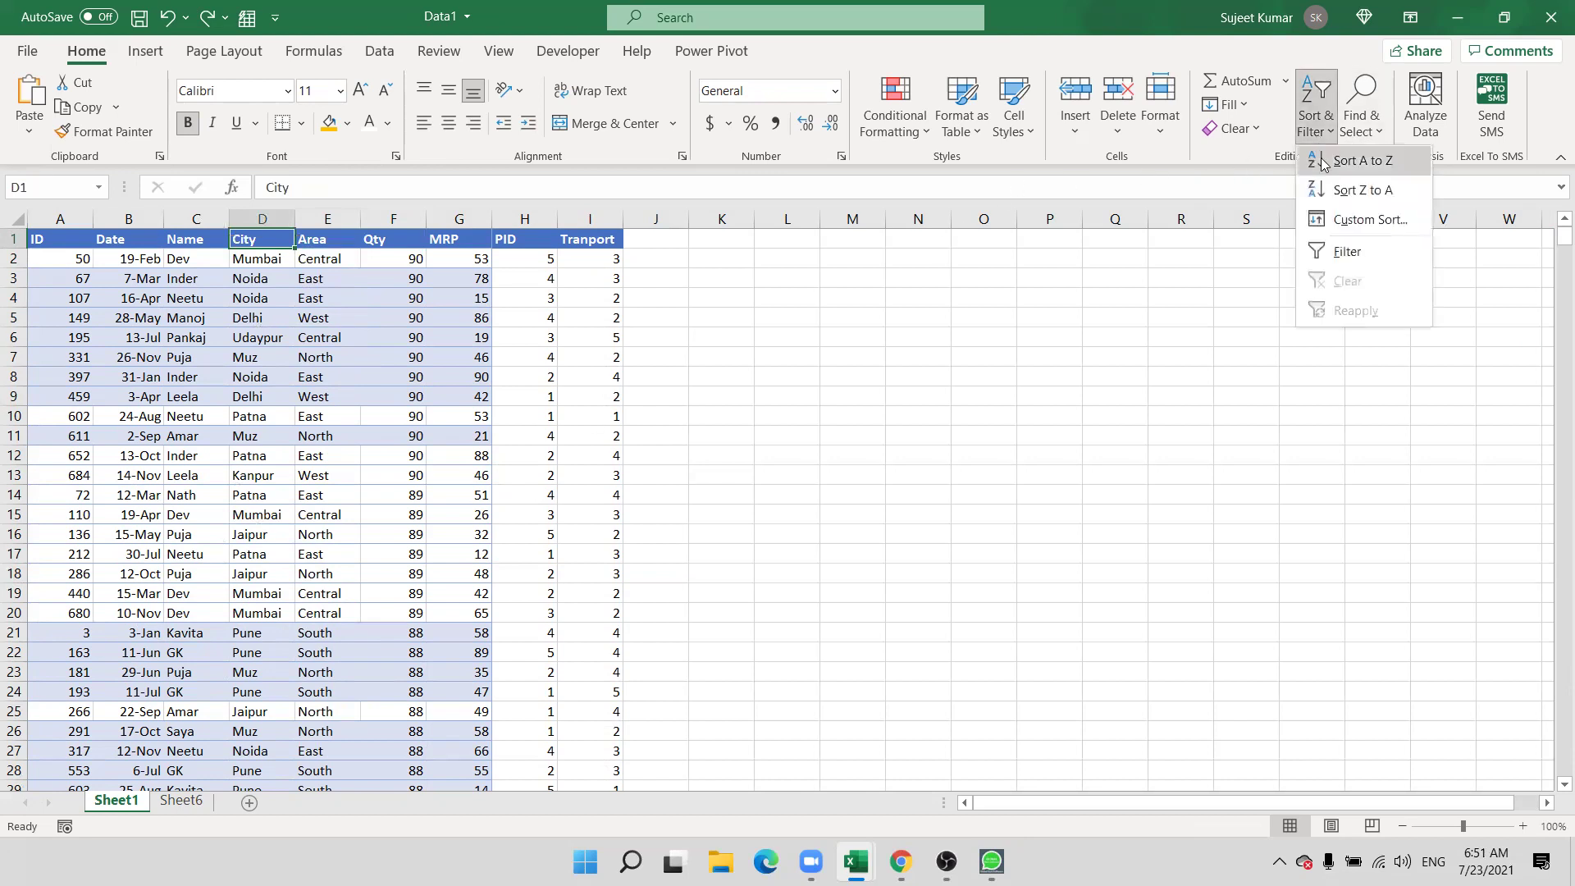
pyautogui.click(1323, 161)
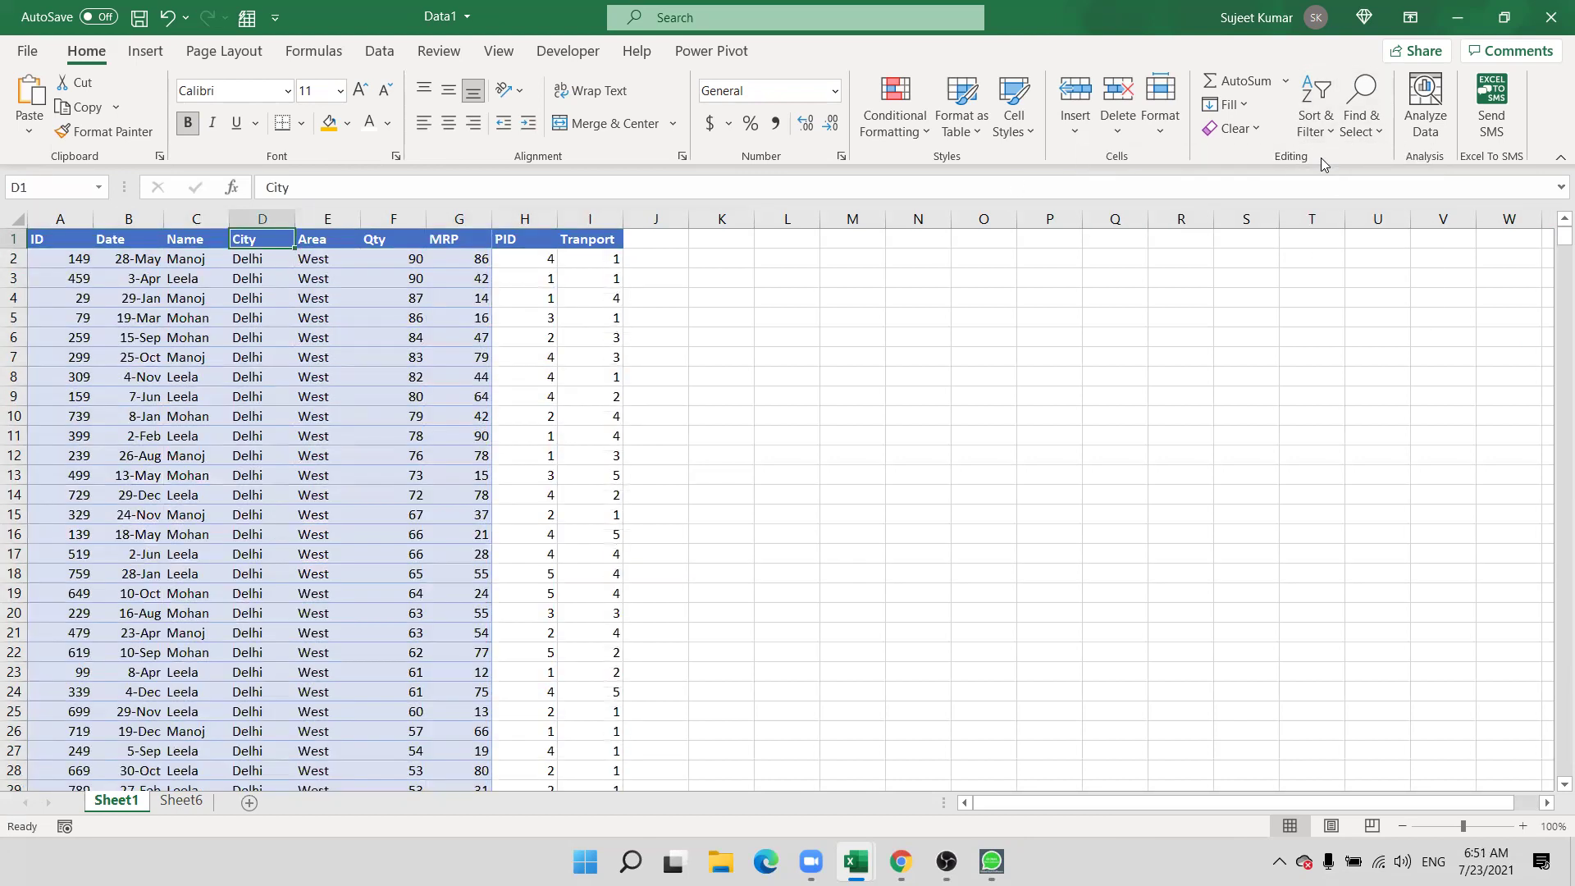
pyautogui.click(266, 311)
pyautogui.moveTo(253, 258); pyautogui.dragTo(262, 395)
pyautogui.moveTo(325, 289); pyautogui.dragTo(328, 414)
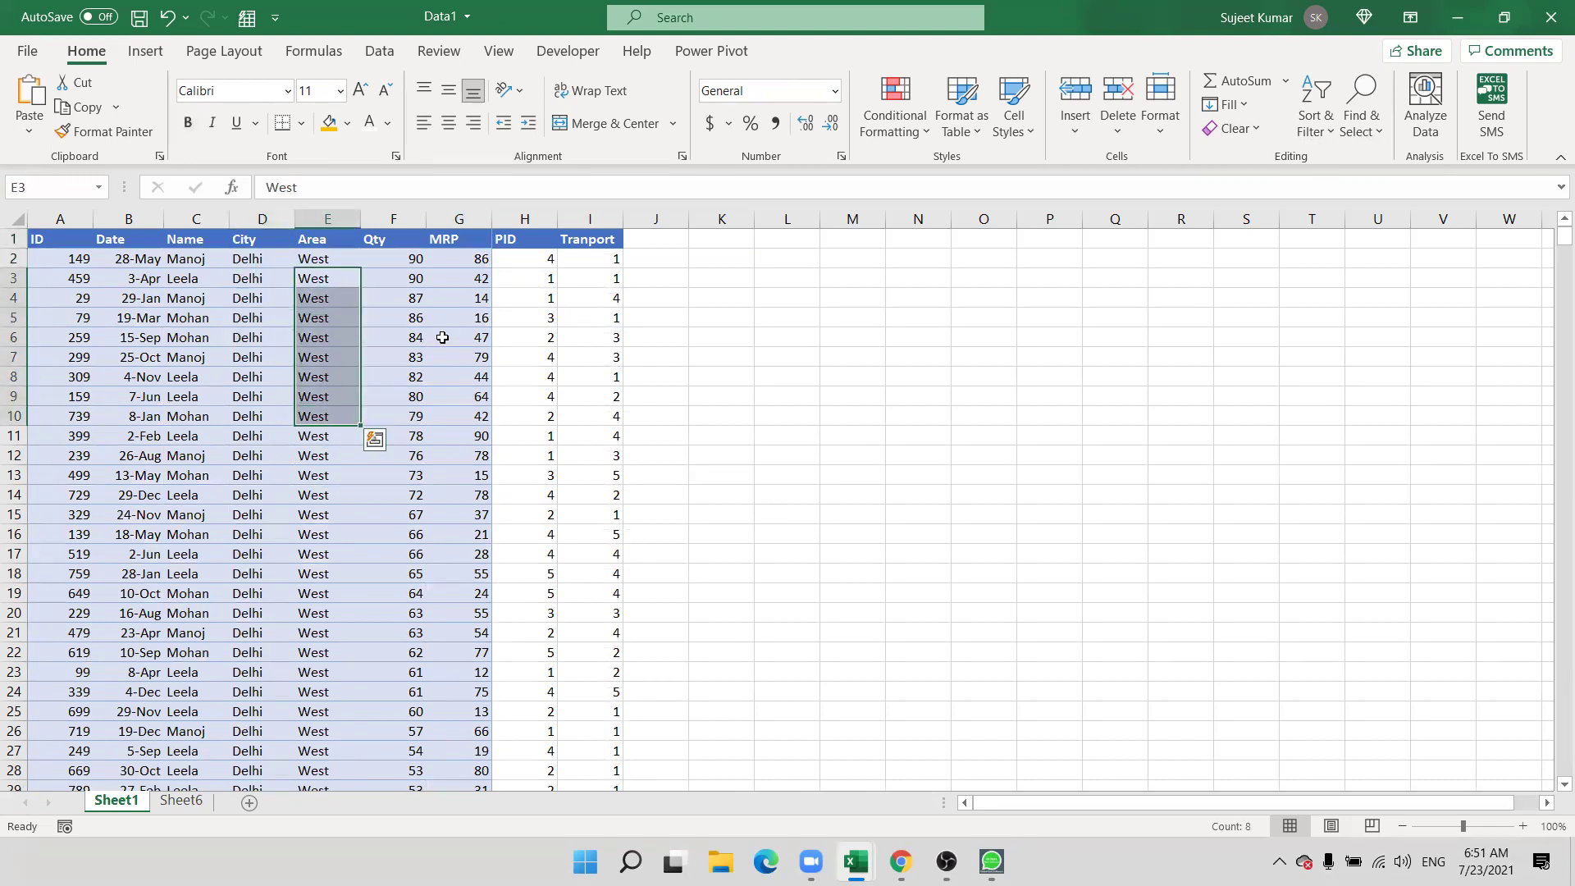
pyautogui.moveTo(420, 320); pyautogui.dragTo(417, 390)
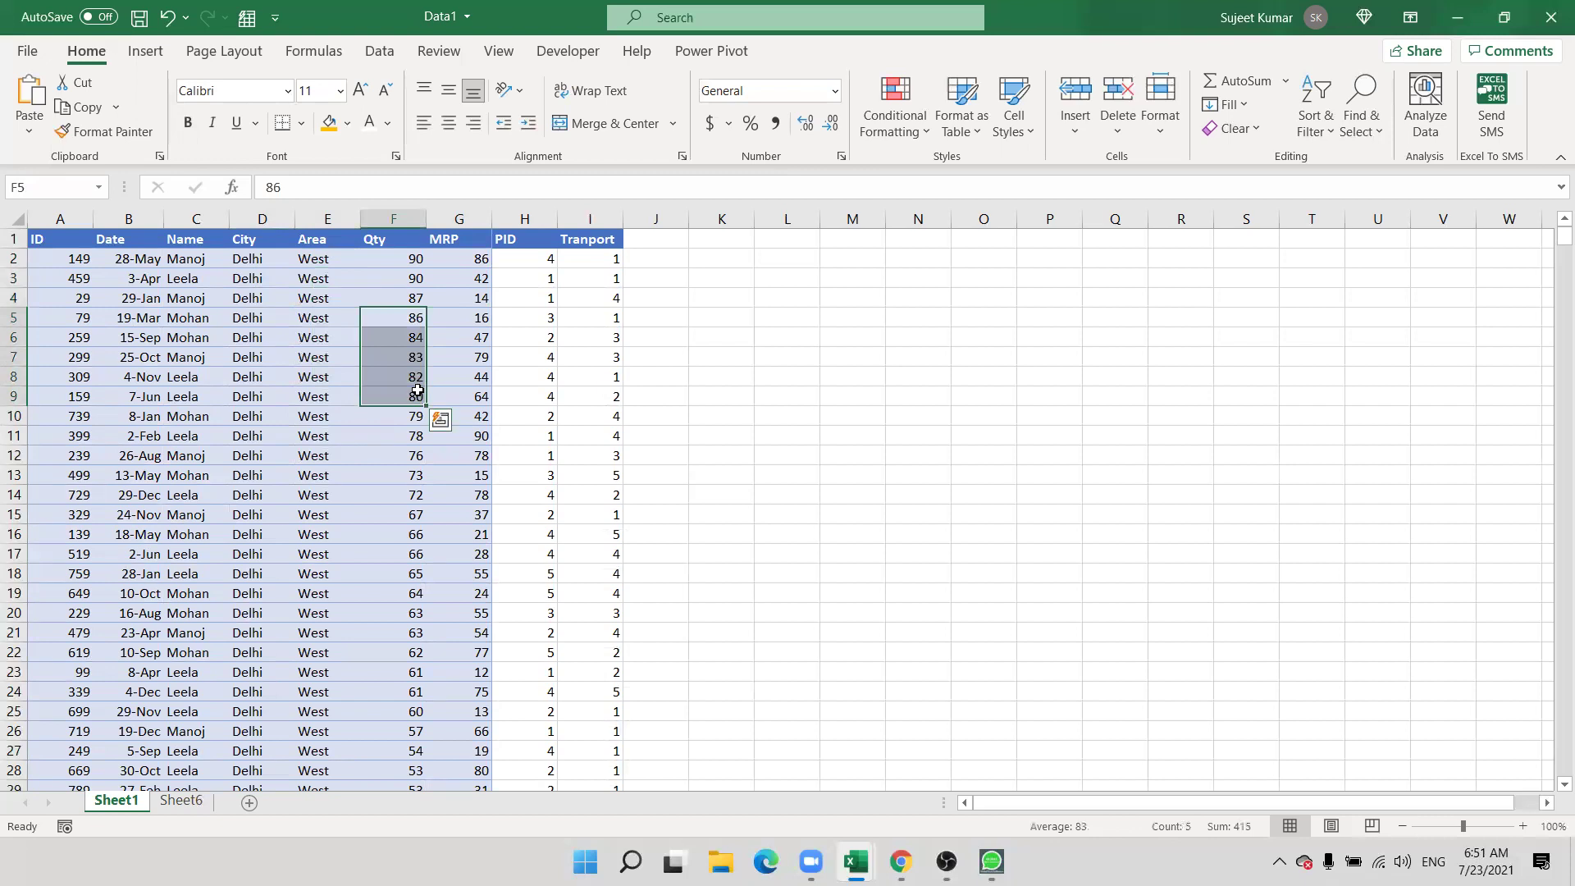
pyautogui.click(1326, 130)
pyautogui.click(1364, 220)
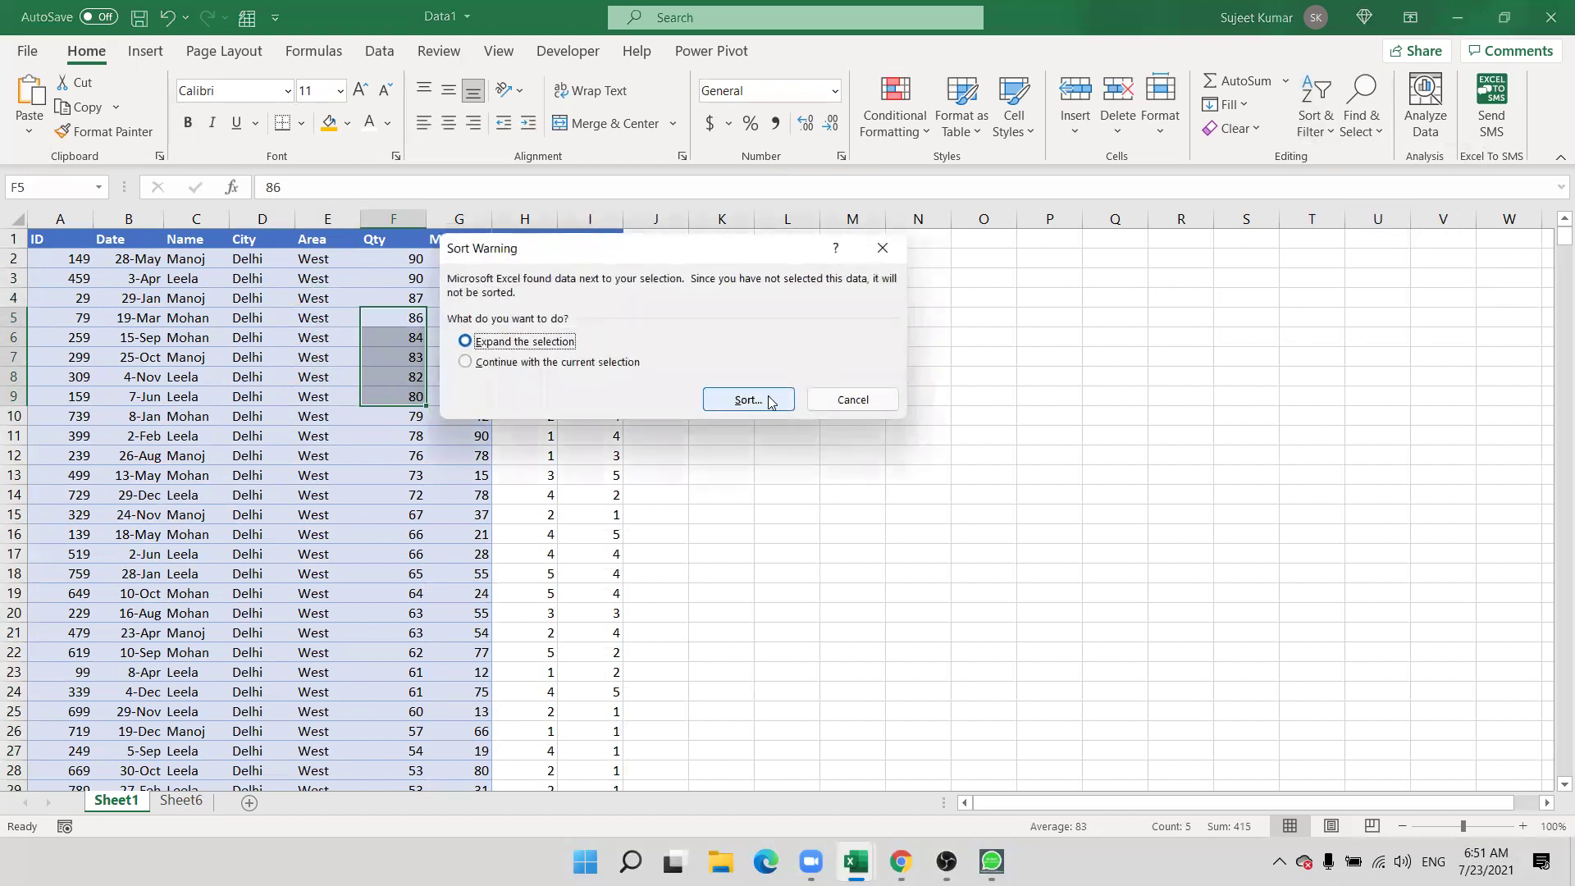
pyautogui.press('Escape')
# - Start a custom sort of the whole table, replacing the existing City level with one on Name, A to Z
pyautogui.click(197, 376)
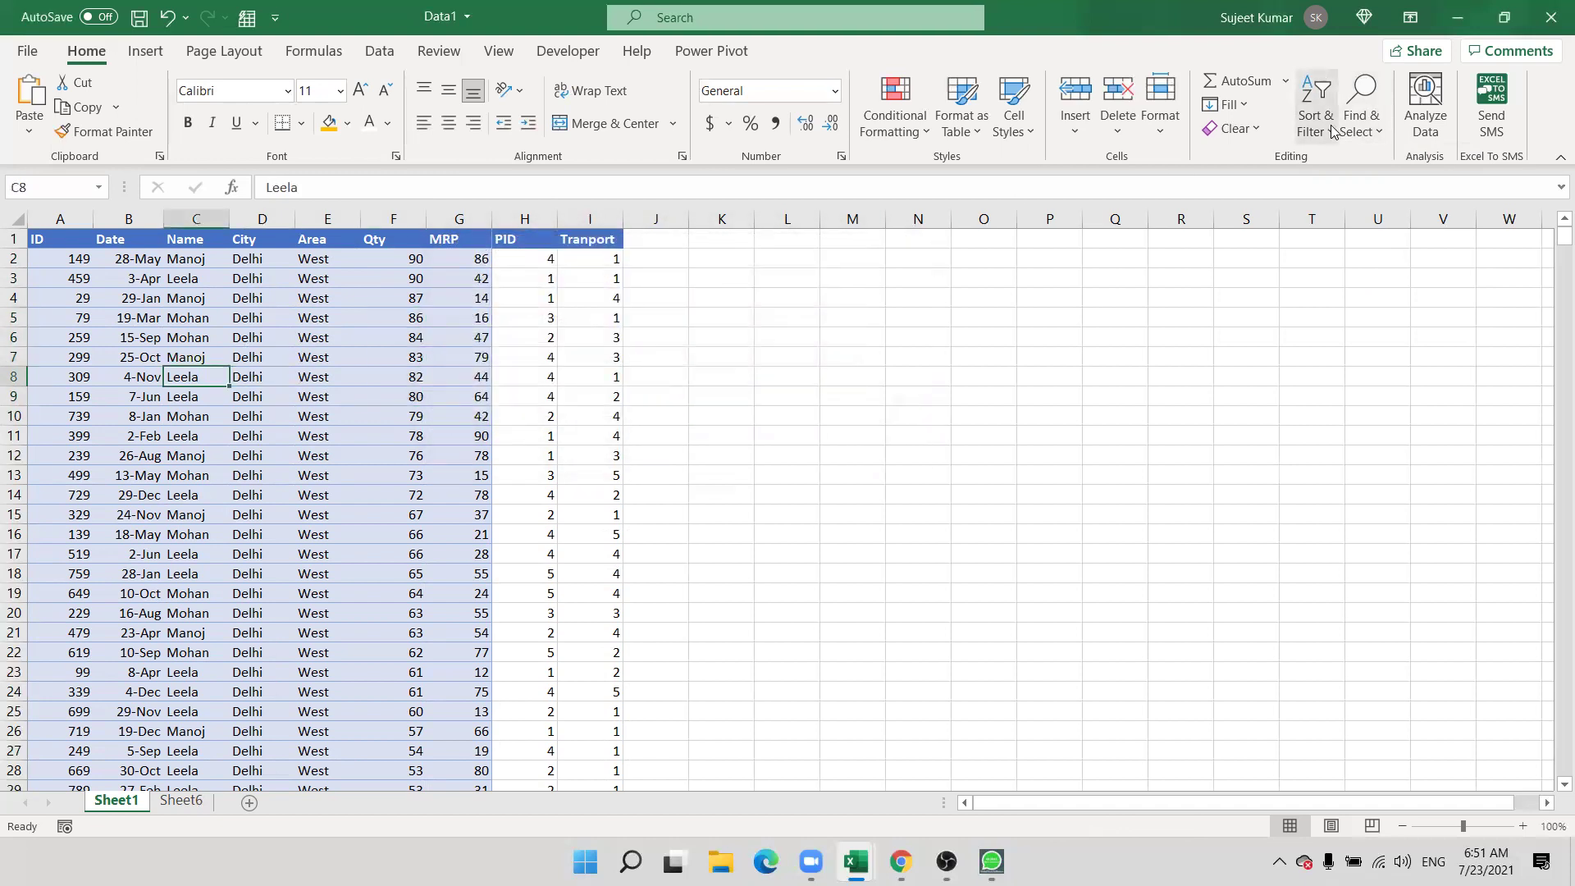
pyautogui.click(1327, 127)
pyautogui.click(1366, 220)
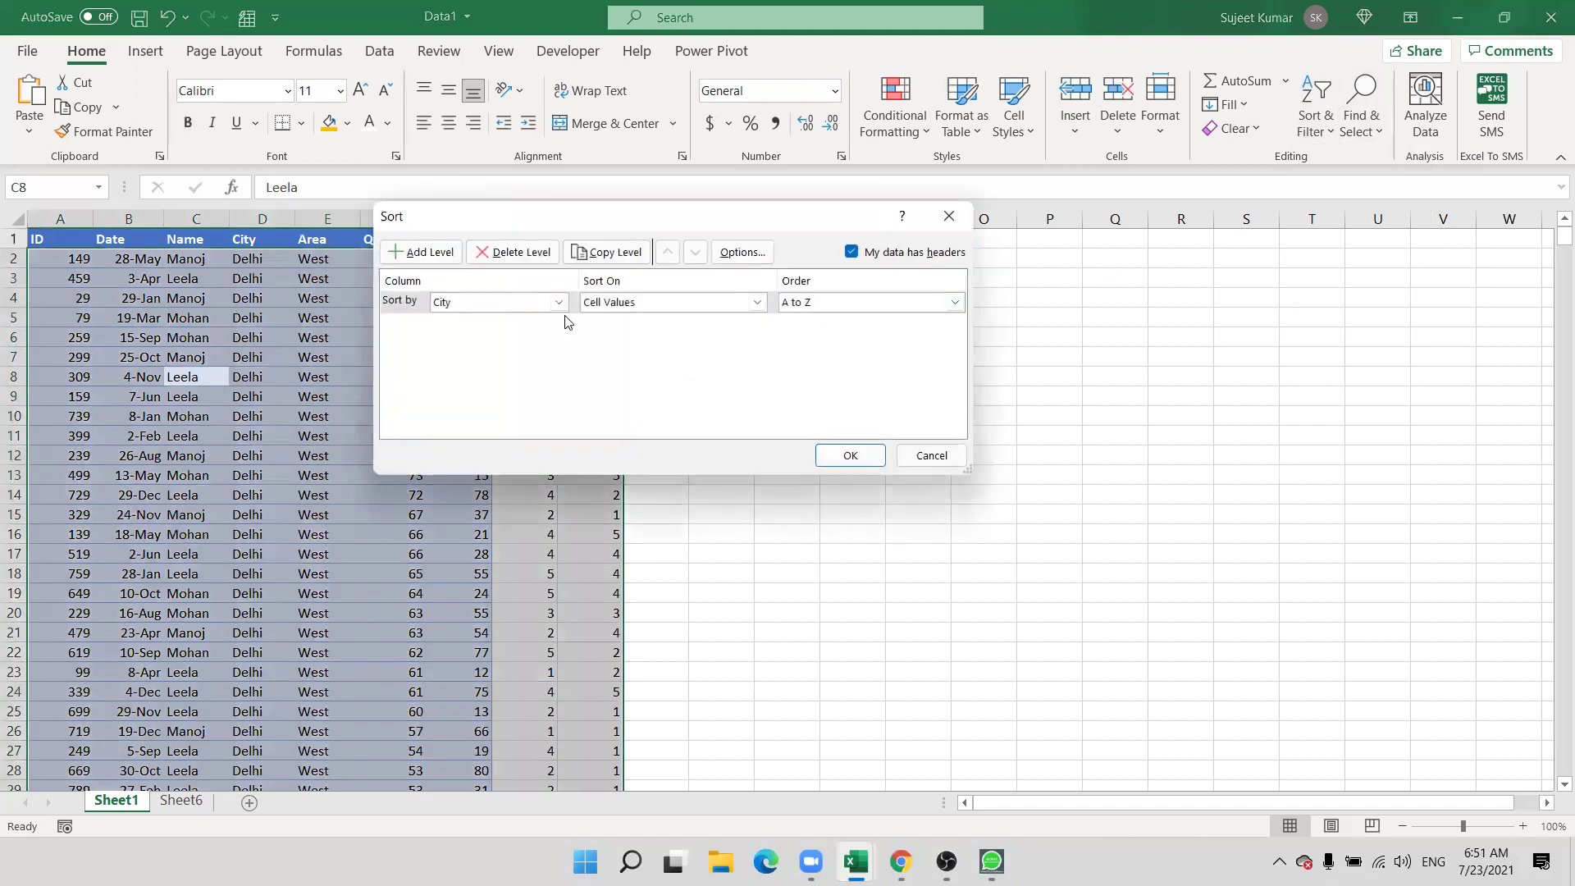
pyautogui.click(385, 302)
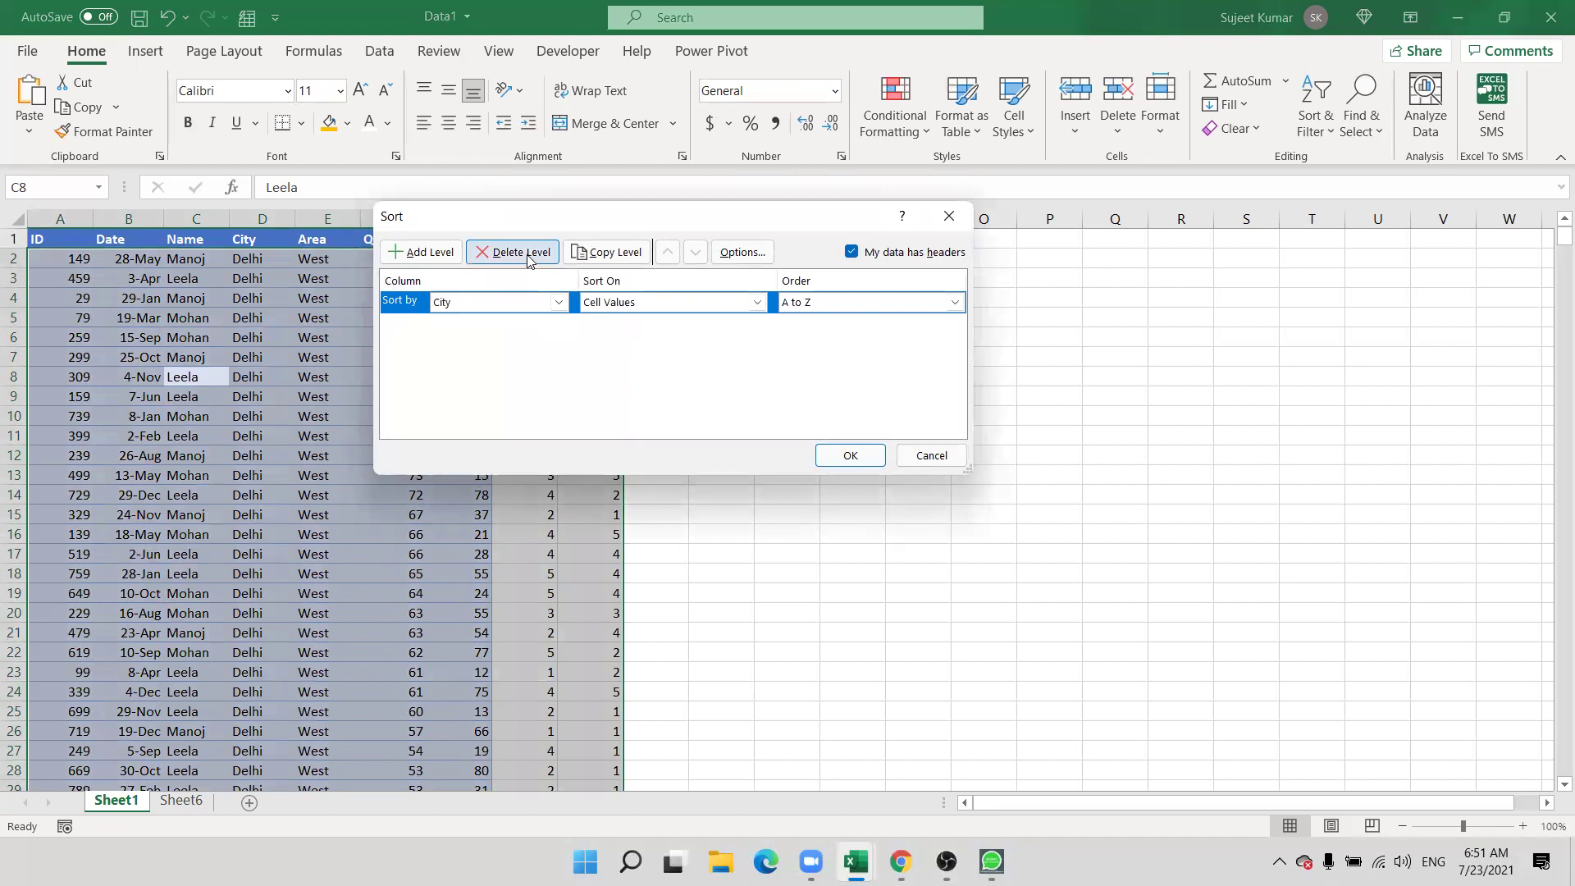
pyautogui.click(515, 252)
pyautogui.click(433, 252)
pyautogui.click(447, 303)
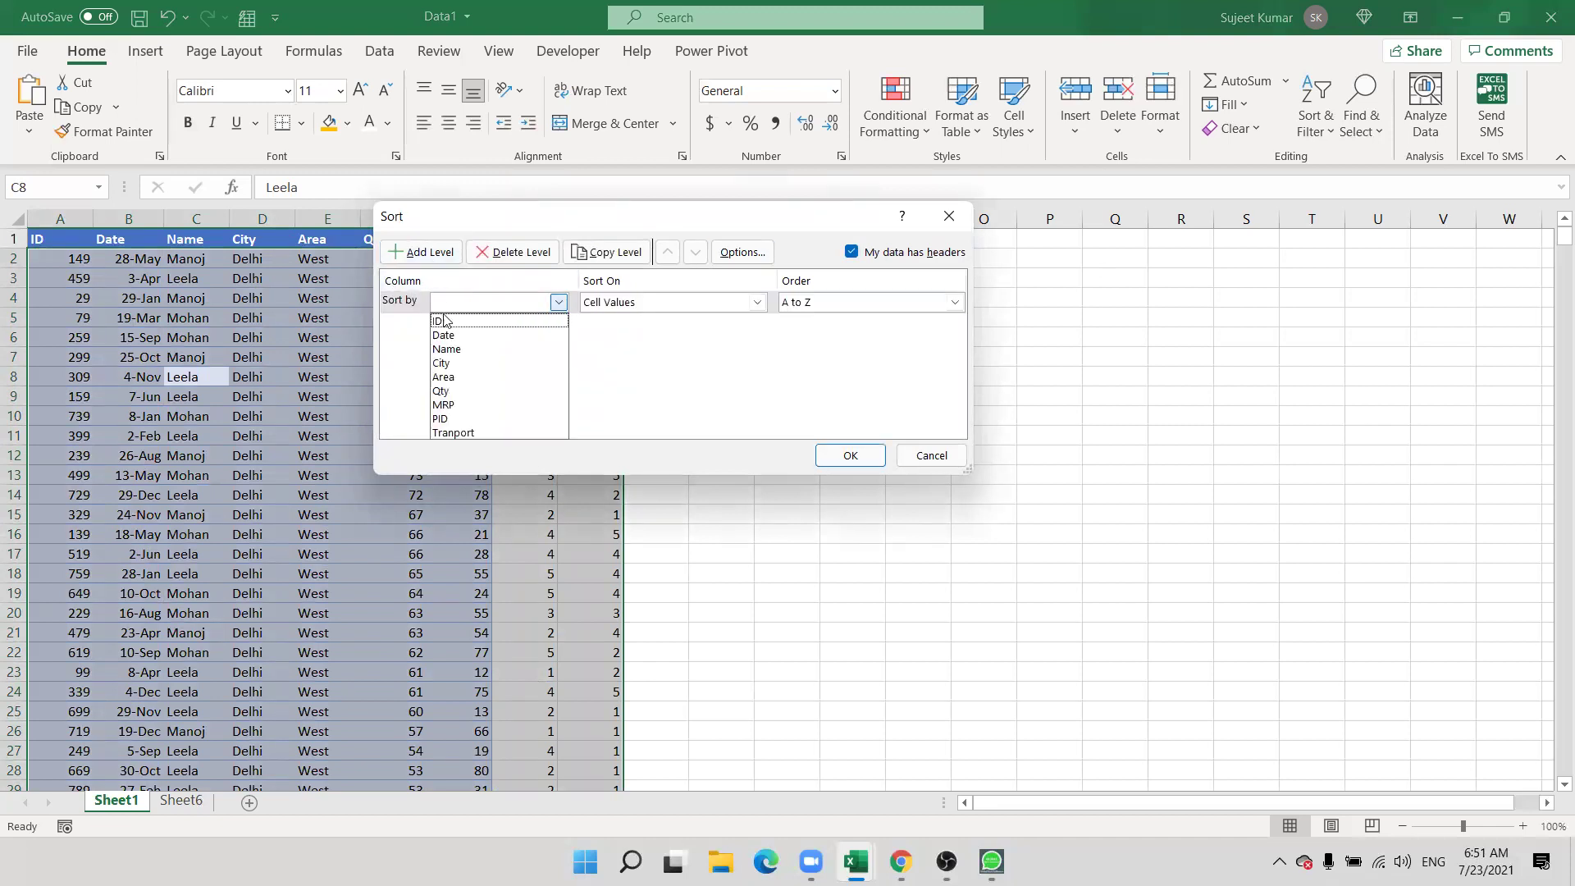
pyautogui.click(450, 350)
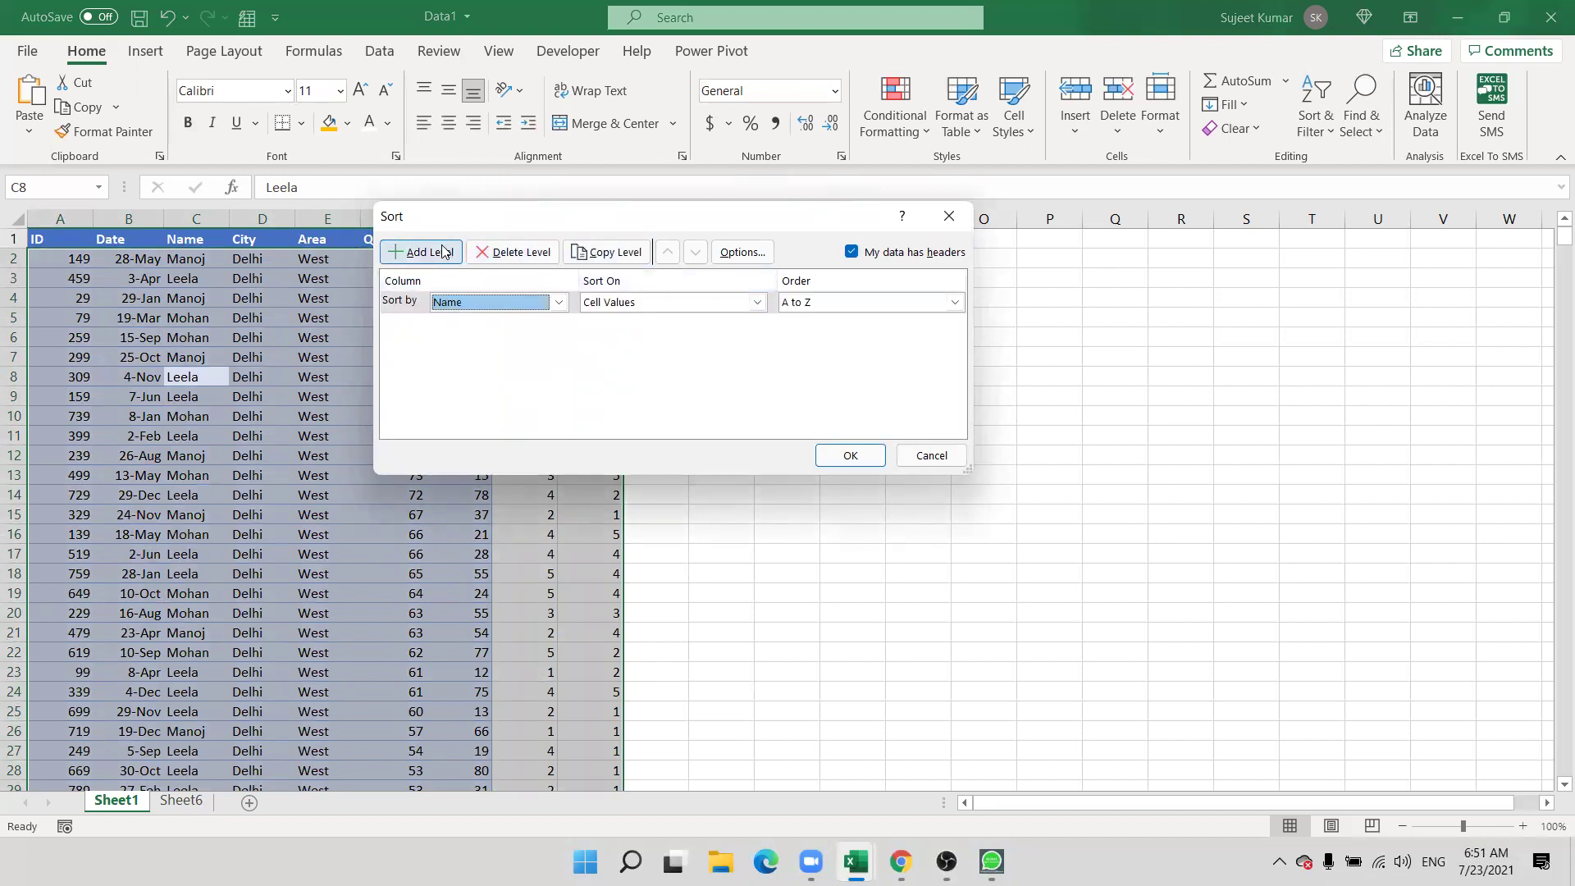
# - Add City and Area as the second and third sort levels, both by cell values from A to Z
pyautogui.click(422, 252)
pyautogui.click(464, 331)
pyautogui.click(452, 383)
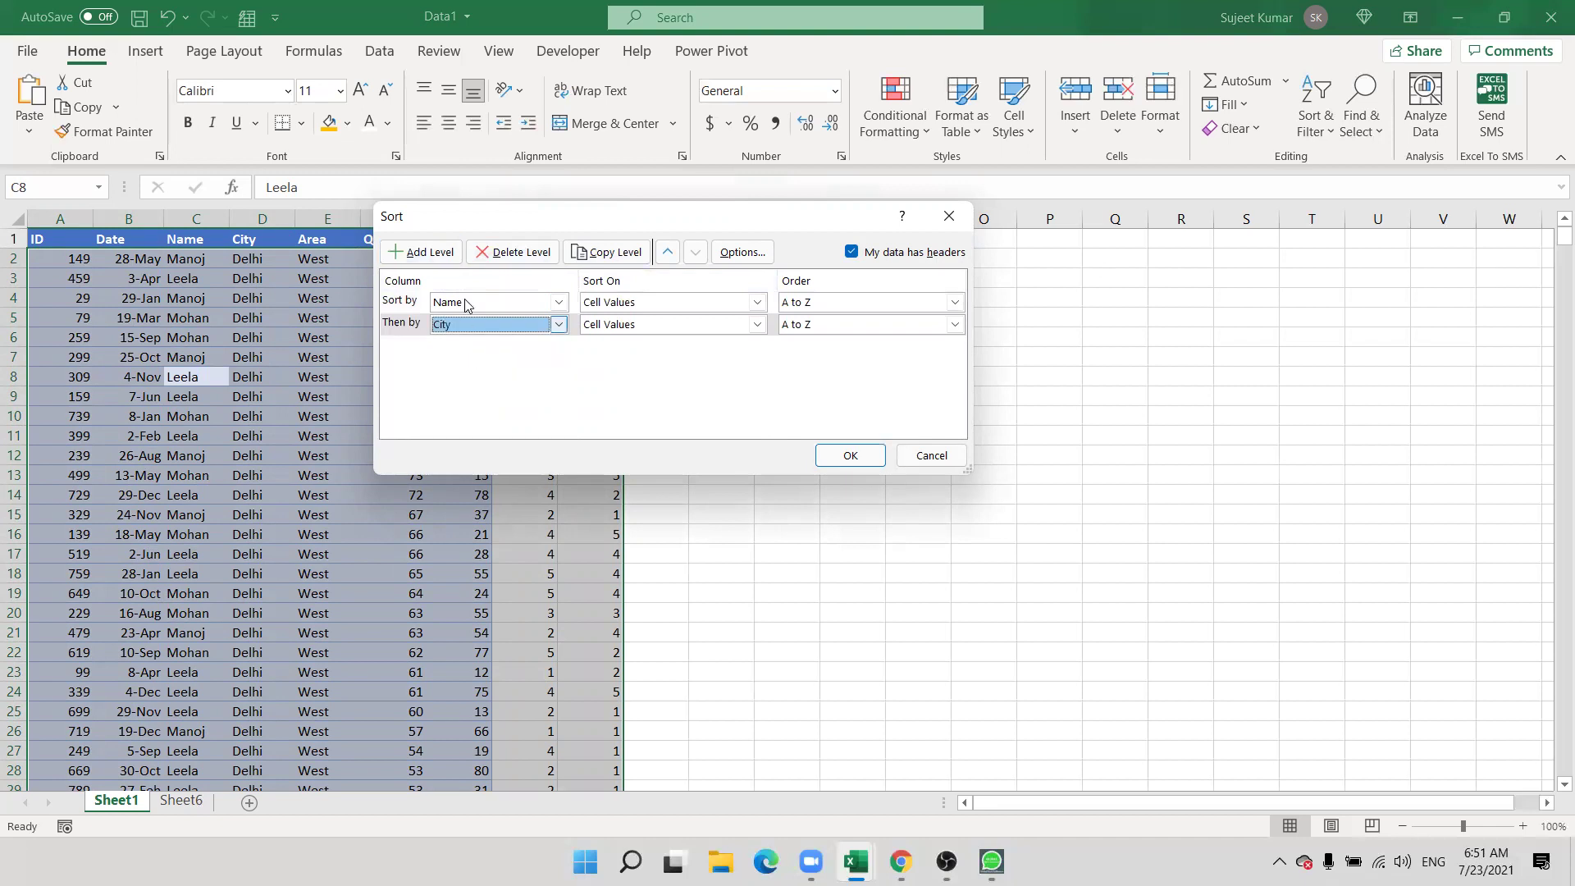
pyautogui.click(444, 252)
pyautogui.click(459, 347)
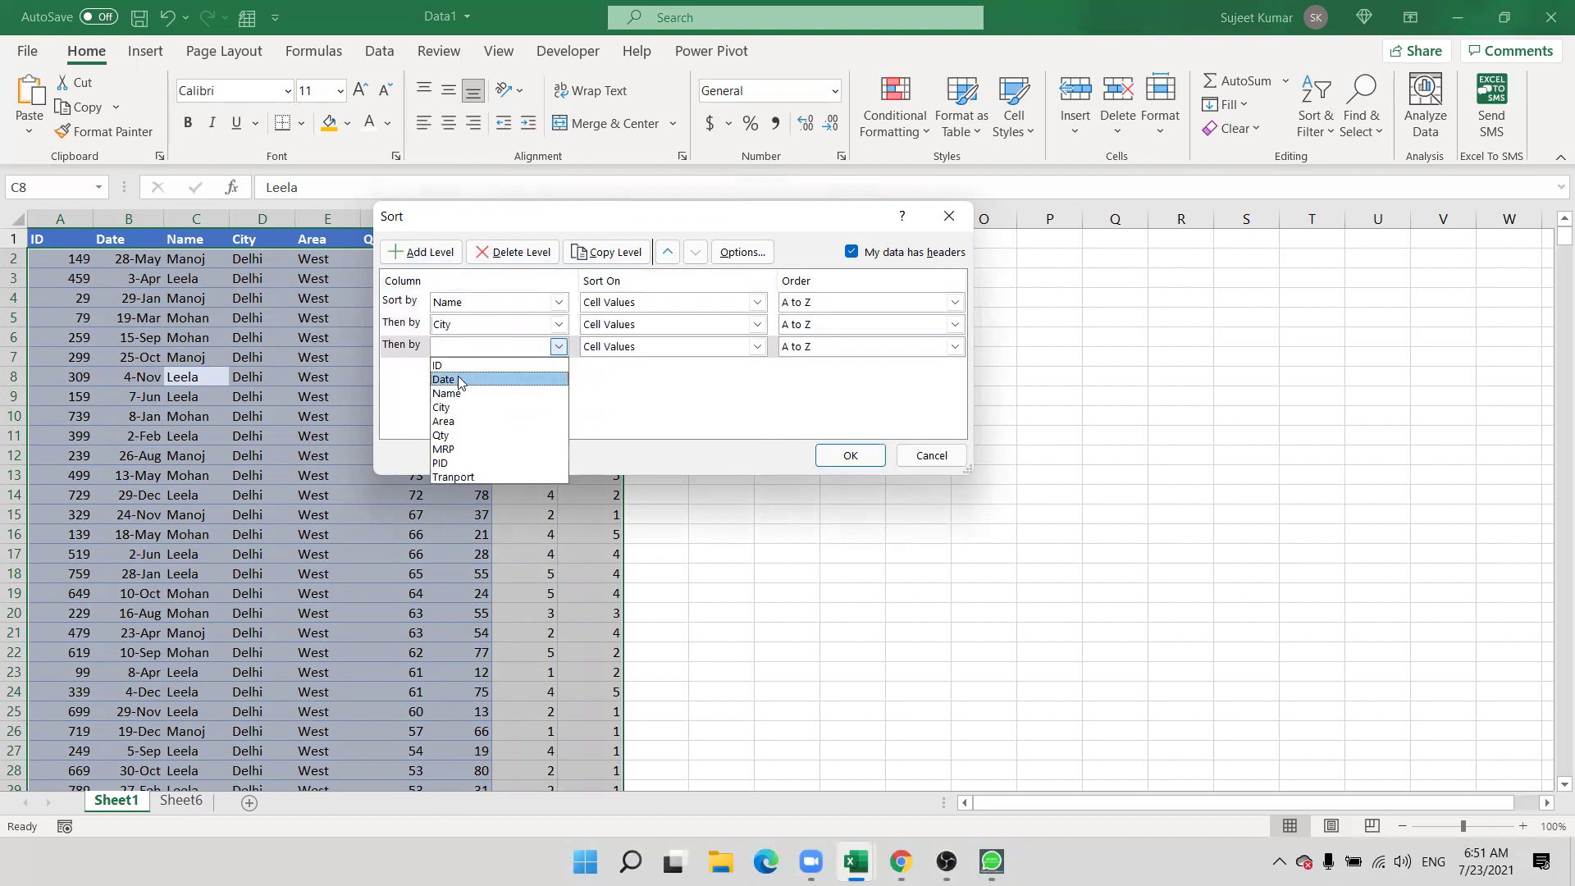
pyautogui.click(460, 421)
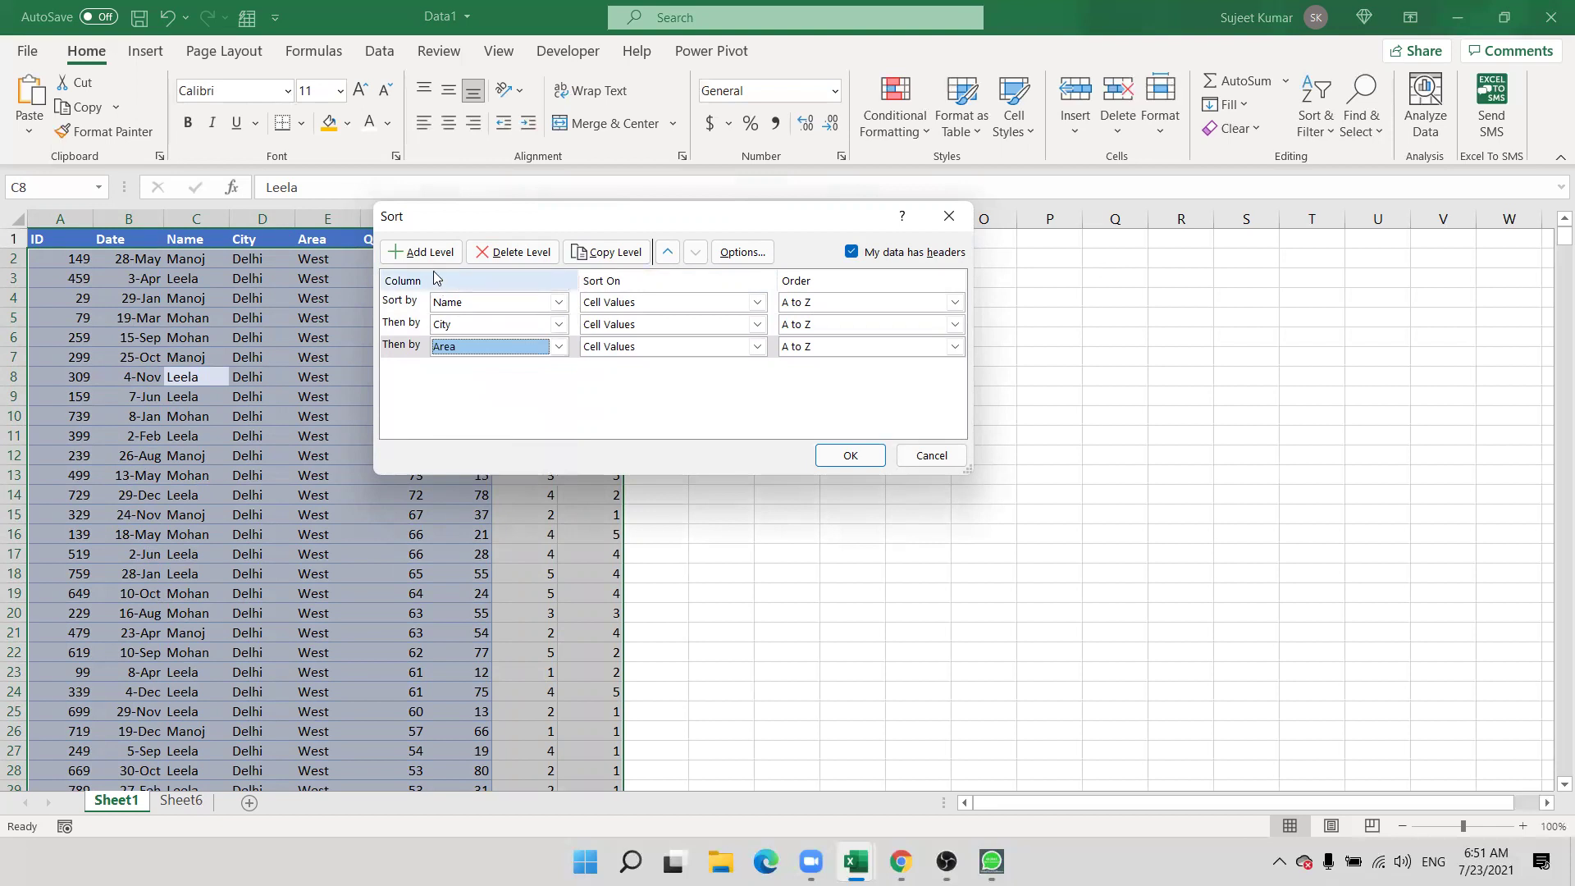
# - Add Qty, Smallest to Largest, as the fourth sort level and apply the custom sort
pyautogui.click(427, 254)
pyautogui.click(469, 369)
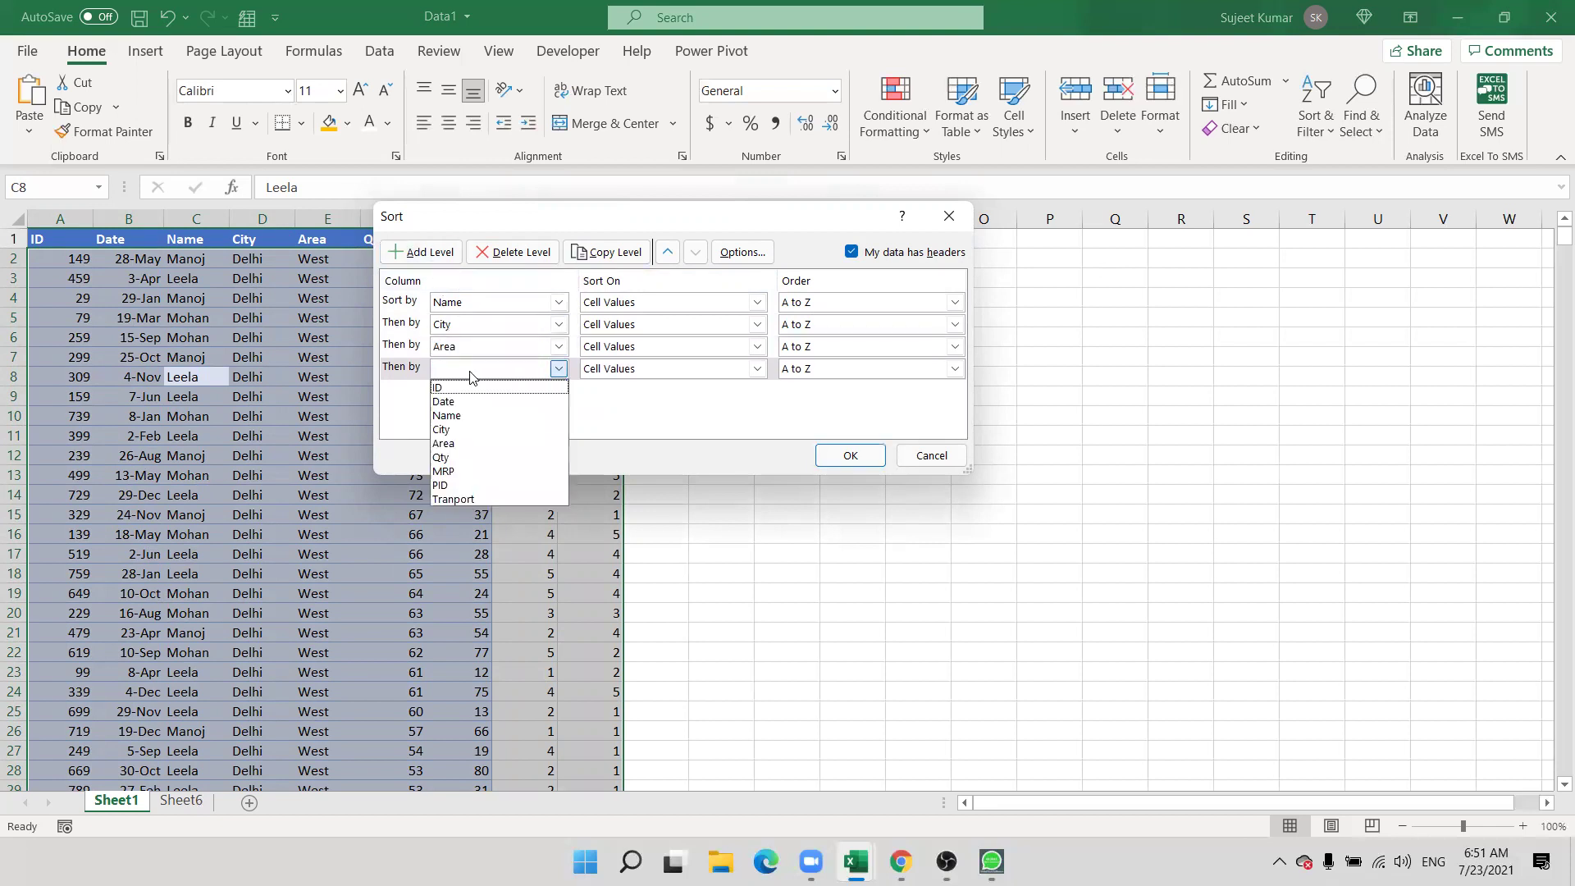
pyautogui.click(464, 457)
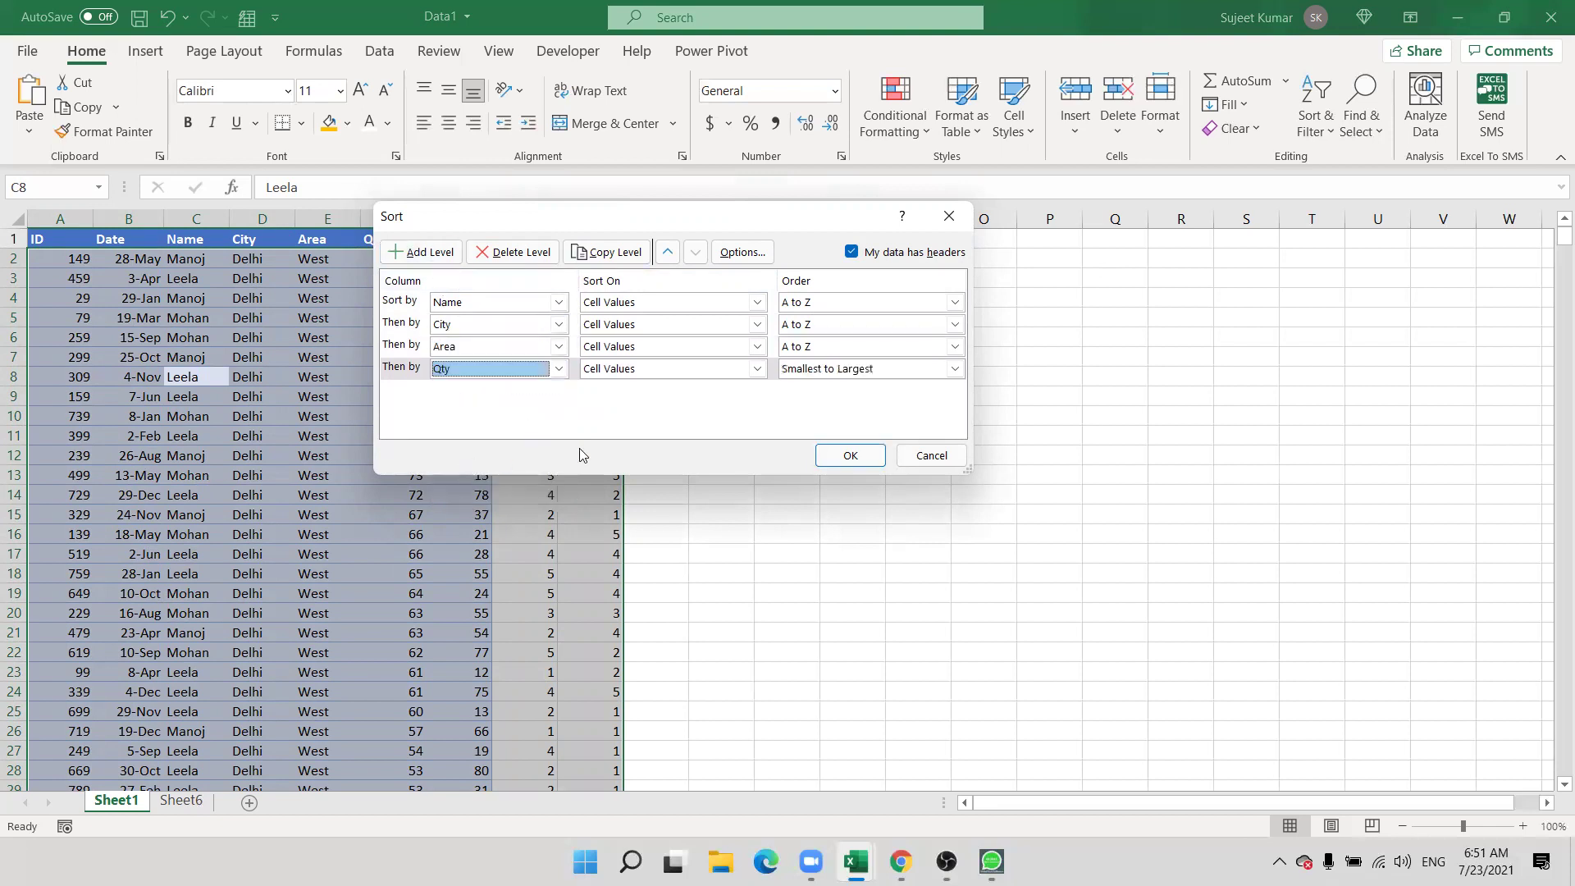
pyautogui.click(851, 457)
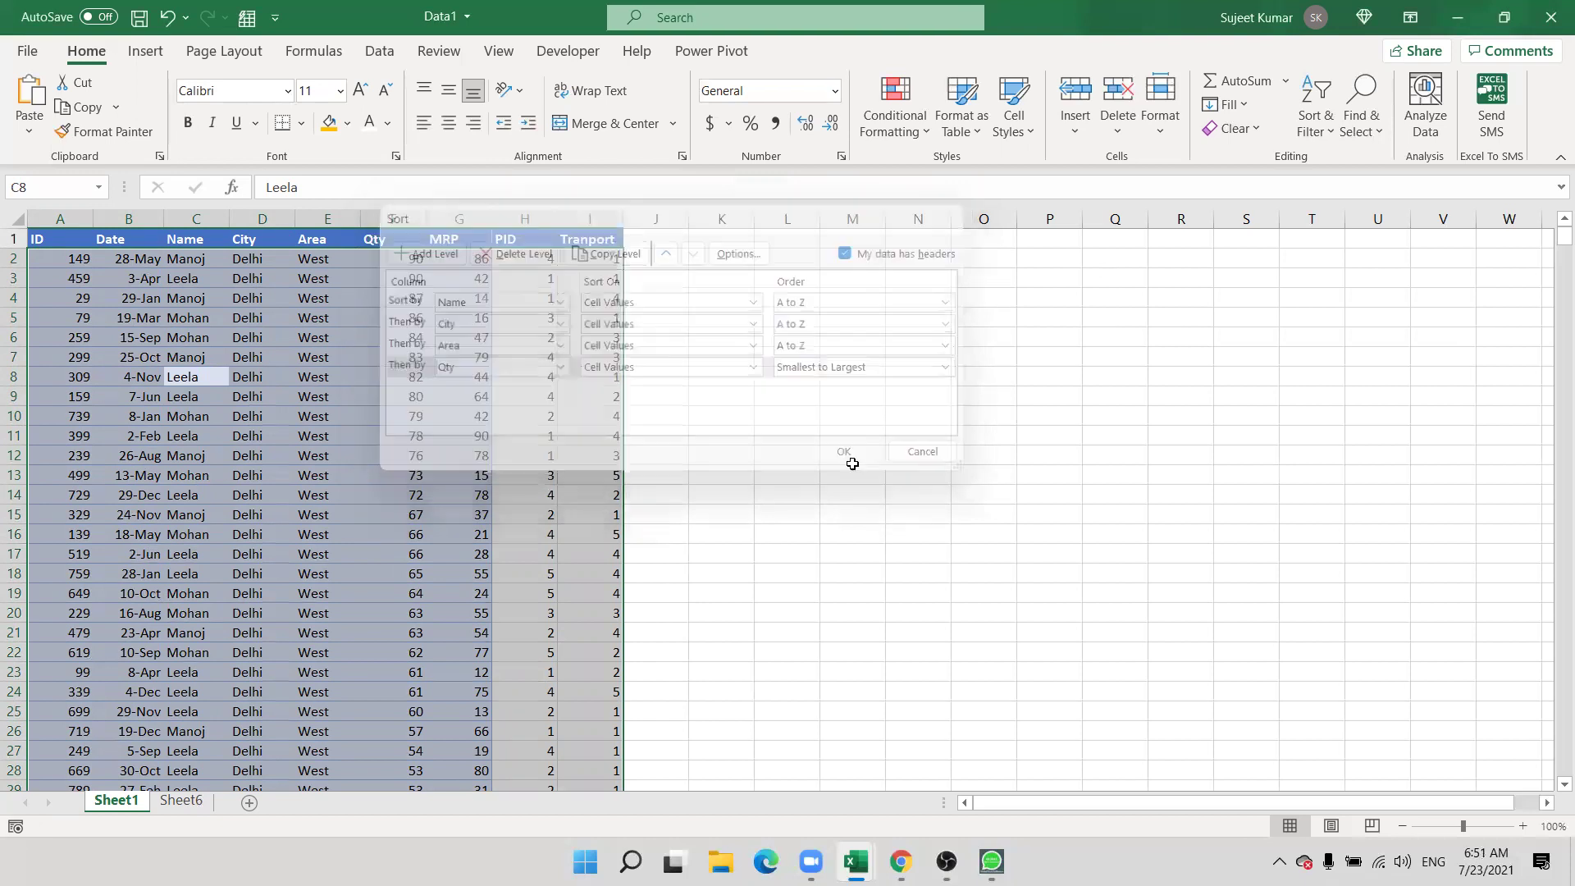
# - Examine the sorted records, checking how City, Area and Qty are ordered within each Name group
pyautogui.click(256, 297)
pyautogui.moveTo(187, 279); pyautogui.dragTo(197, 378)
pyautogui.moveTo(256, 279); pyautogui.dragTo(261, 416)
pyautogui.moveTo(328, 278); pyautogui.dragTo(328, 376)
pyautogui.moveTo(419, 290); pyautogui.dragTo(414, 399)
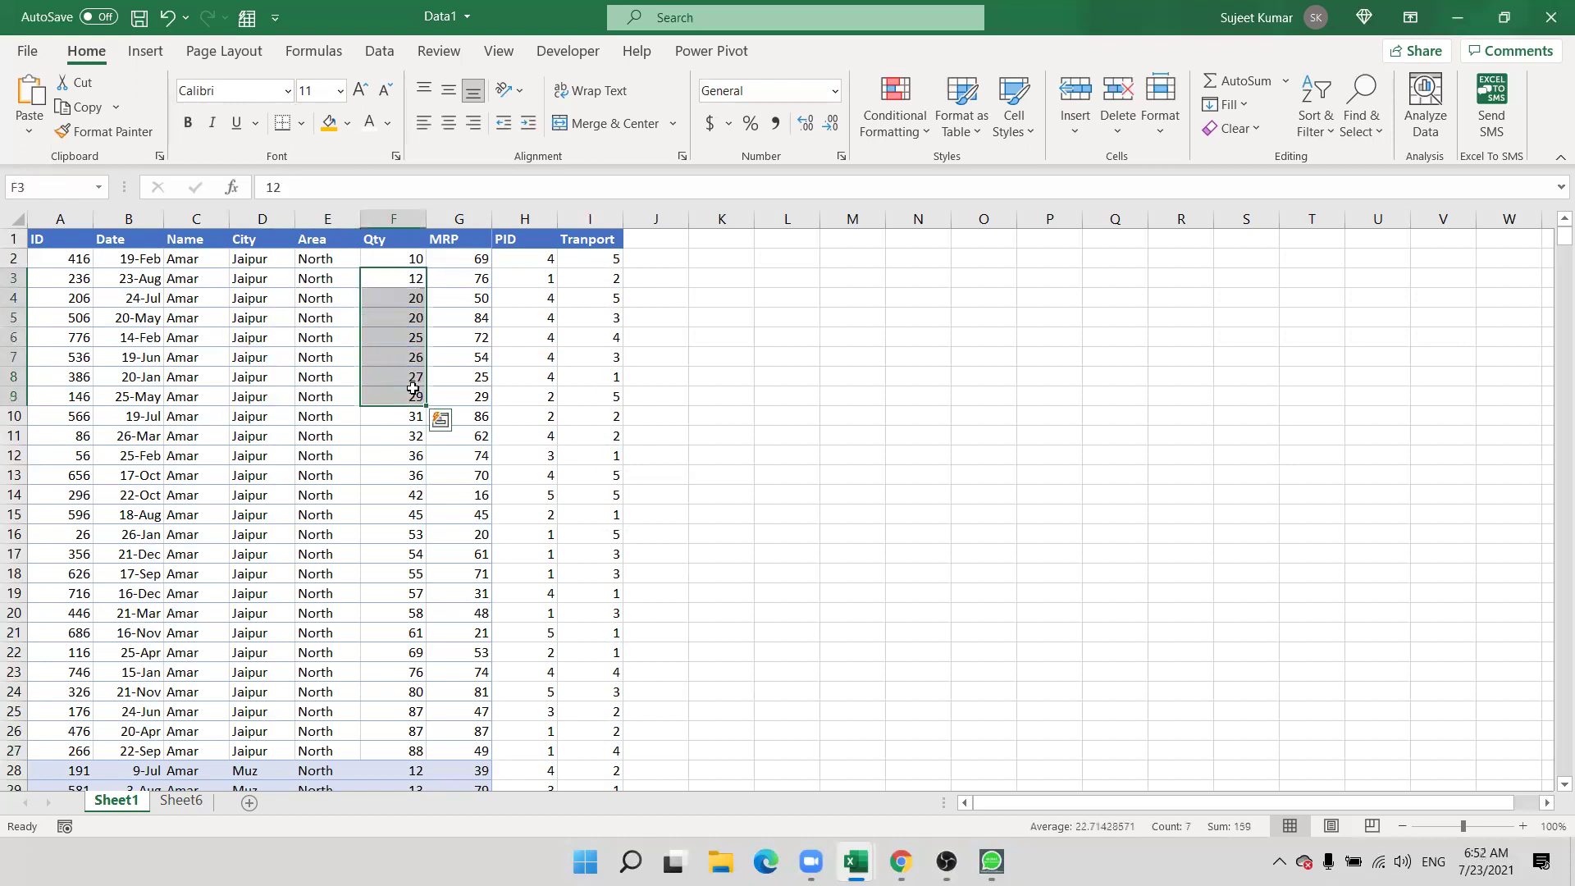
pyautogui.scroll(-4, 412, 389)
pyautogui.scroll(-1, 412, 389)
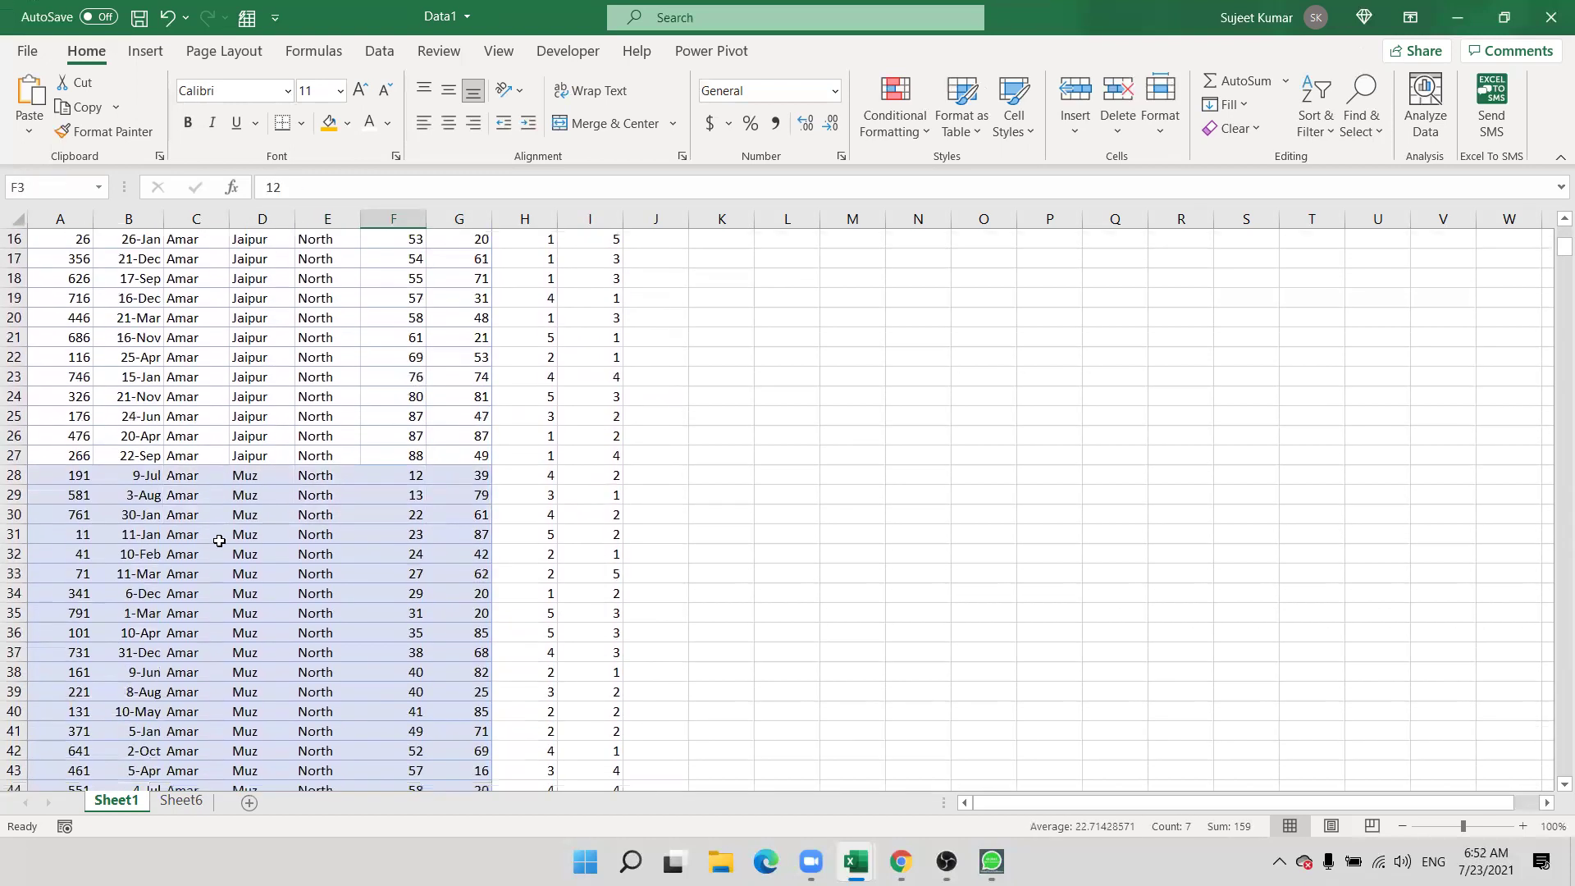
pyautogui.moveTo(241, 396); pyautogui.dragTo(240, 514)
pyautogui.scroll(-13, 246, 492)
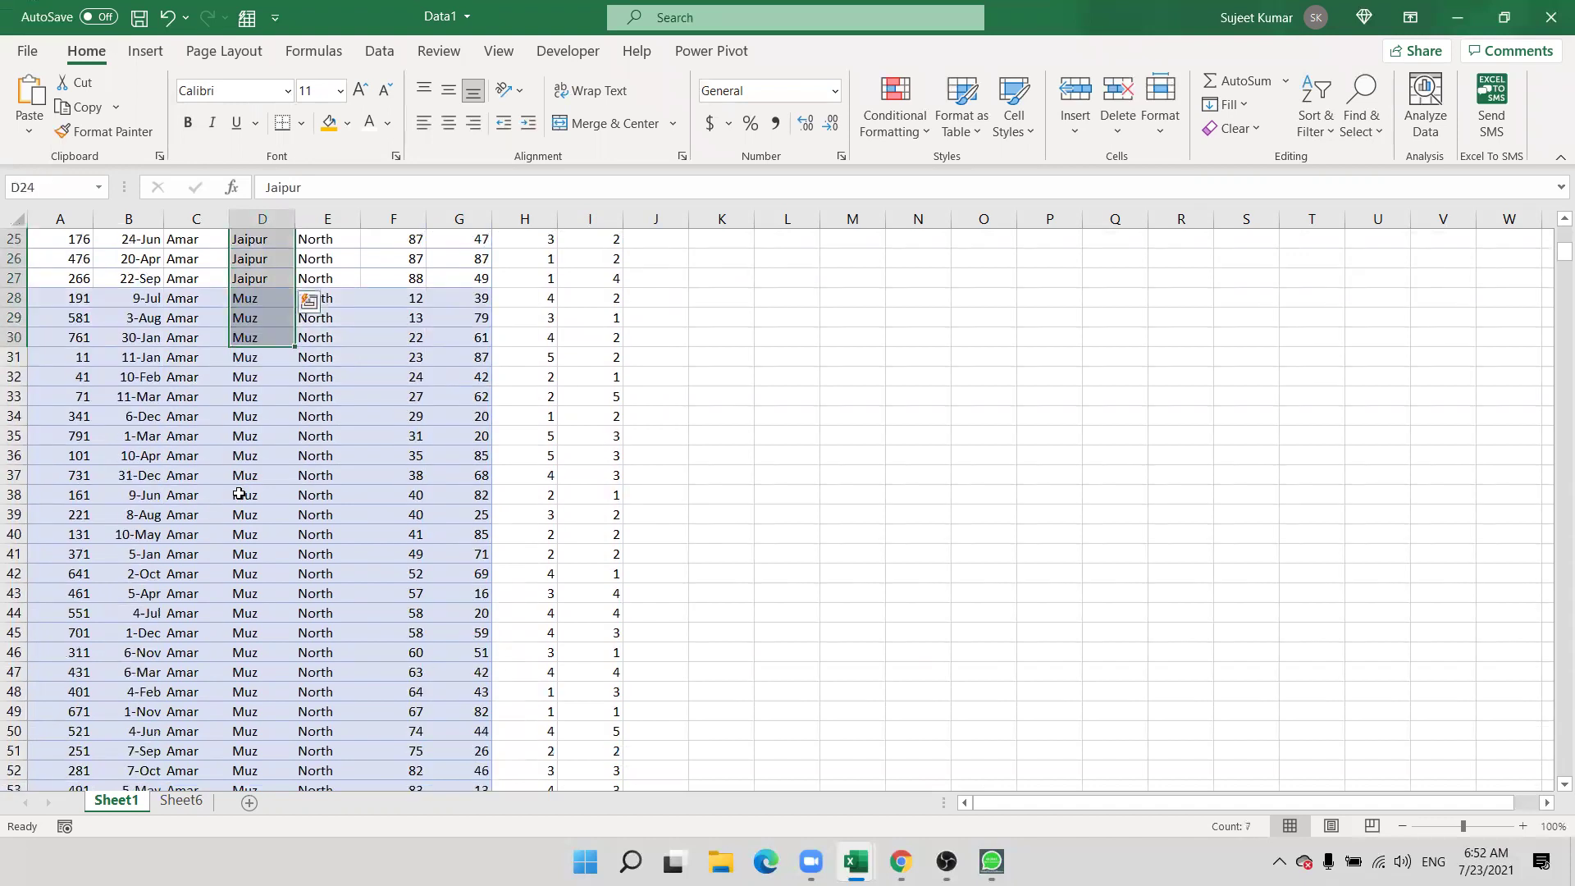
pyautogui.moveTo(251, 421); pyautogui.dragTo(222, 552)
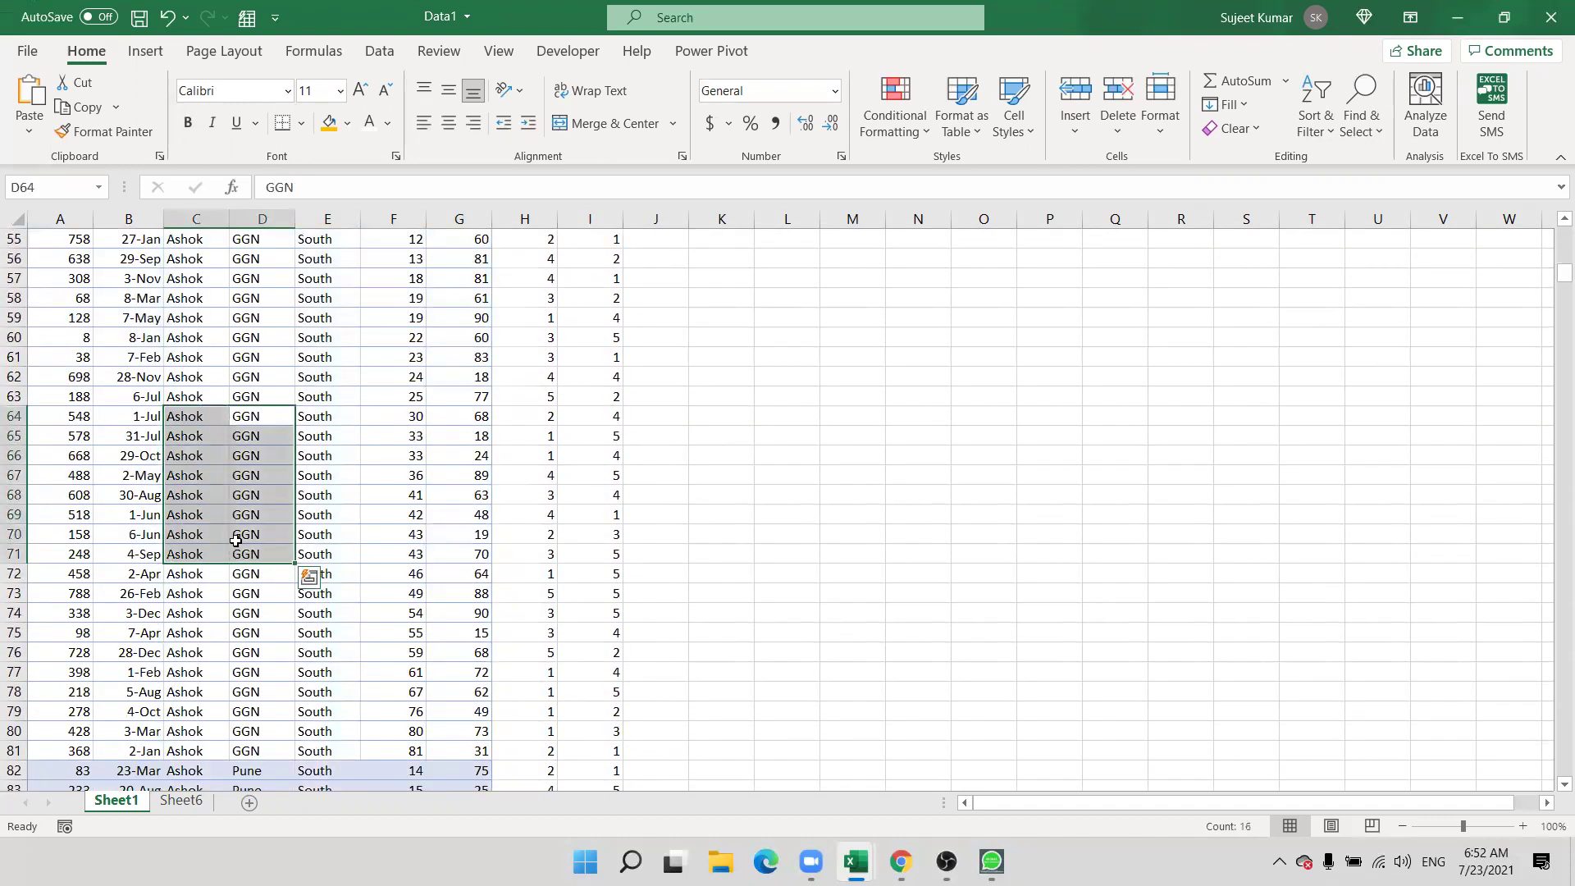
pyautogui.scroll(-5, 238, 533)
pyautogui.moveTo(246, 424); pyautogui.dragTo(251, 532)
pyautogui.scroll(-2, 252, 532)
pyautogui.moveTo(336, 398); pyautogui.dragTo(324, 534)
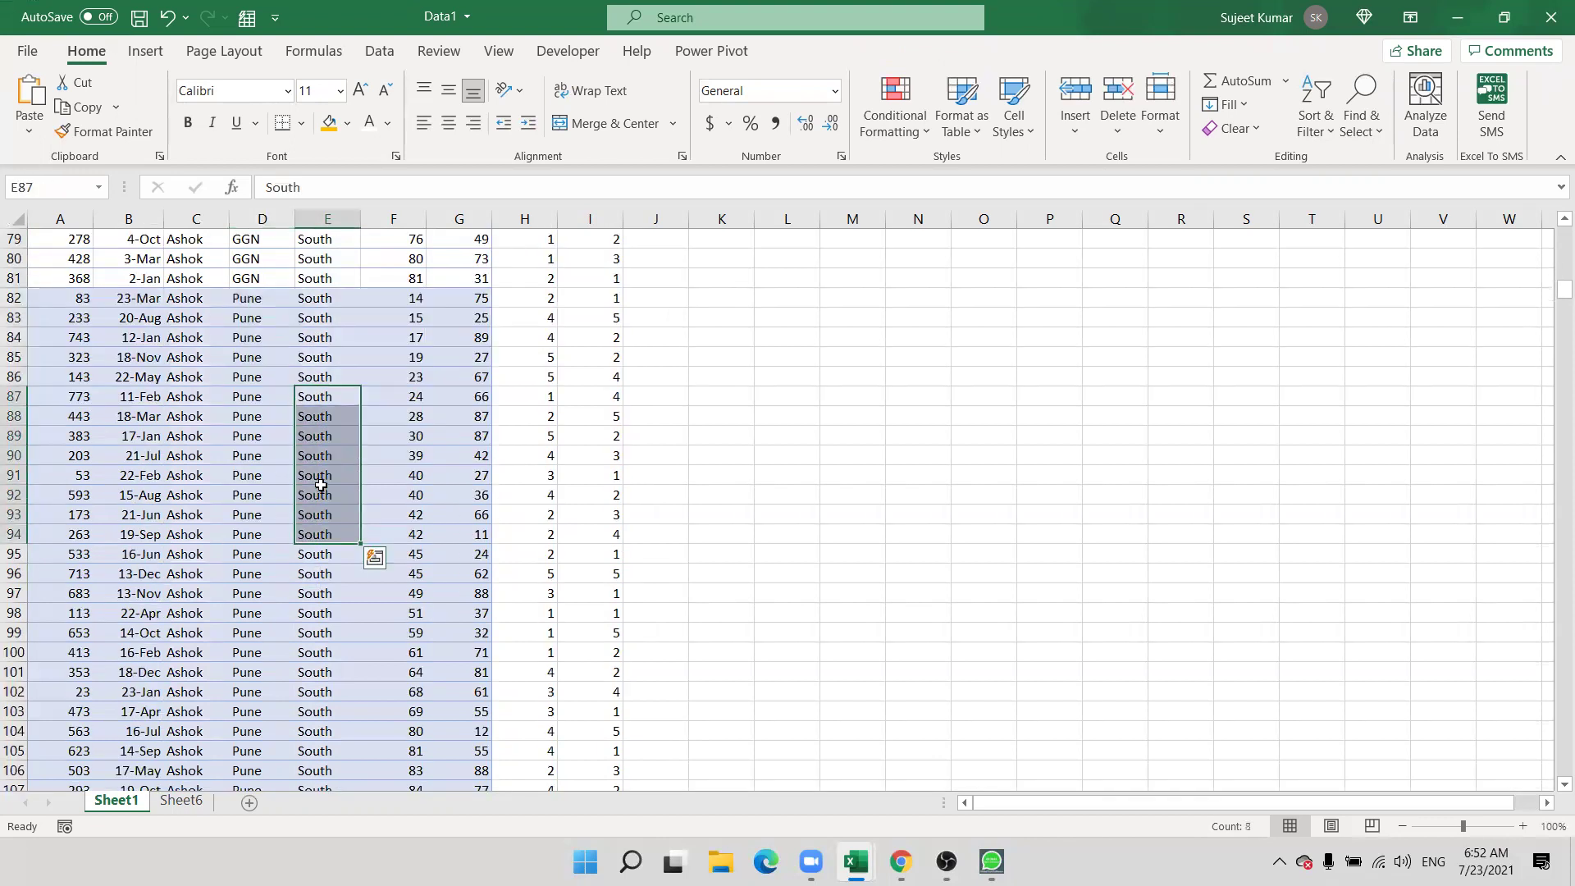
pyautogui.scroll(20, 321, 484)
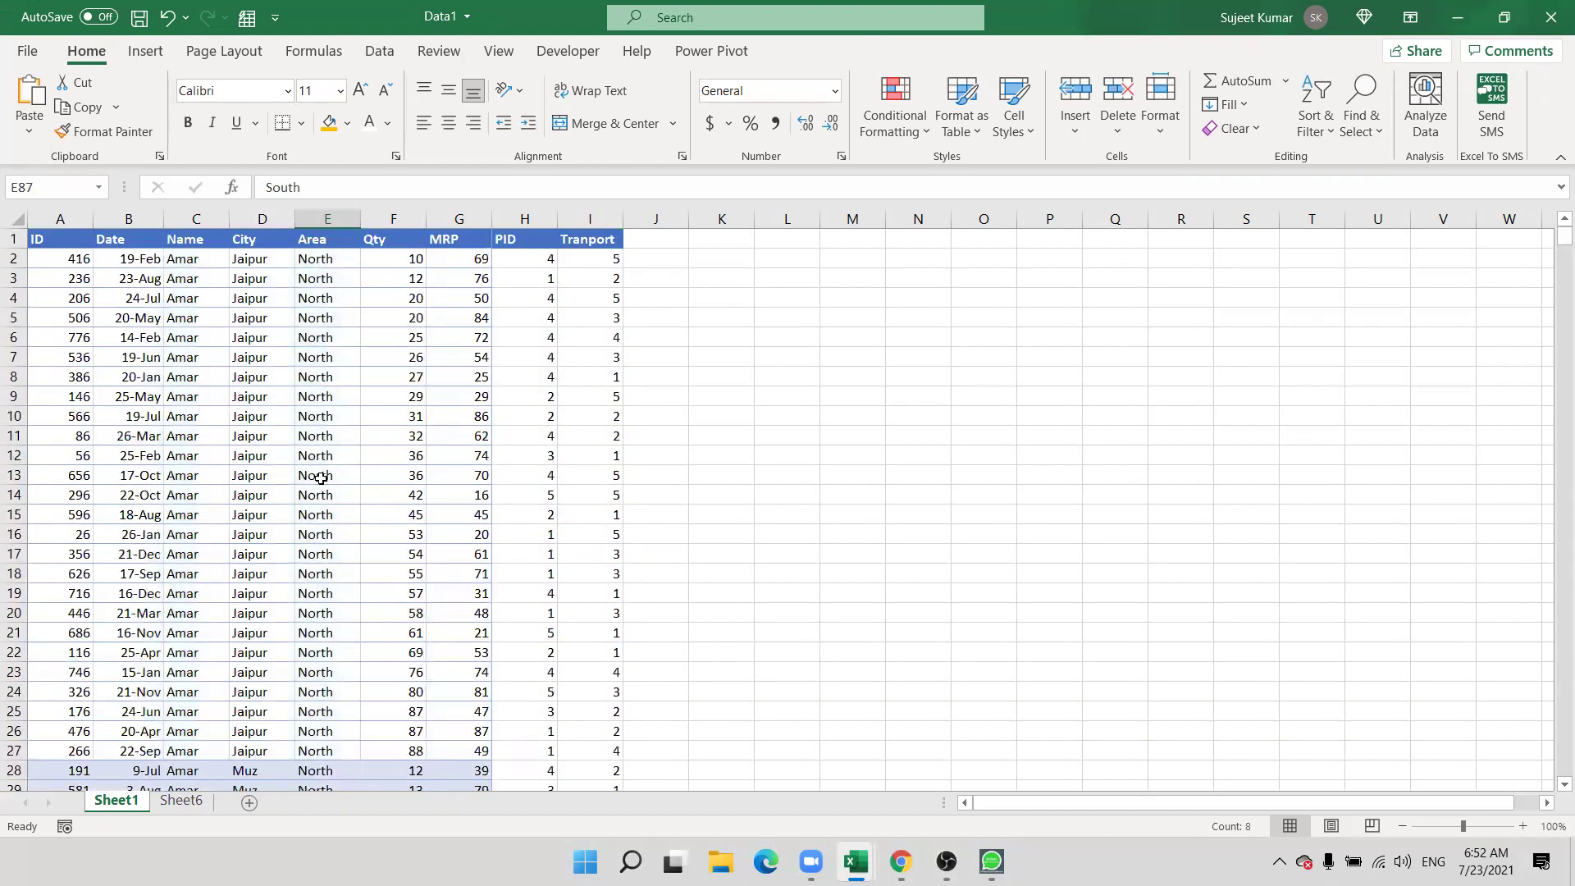
pyautogui.click(316, 339)
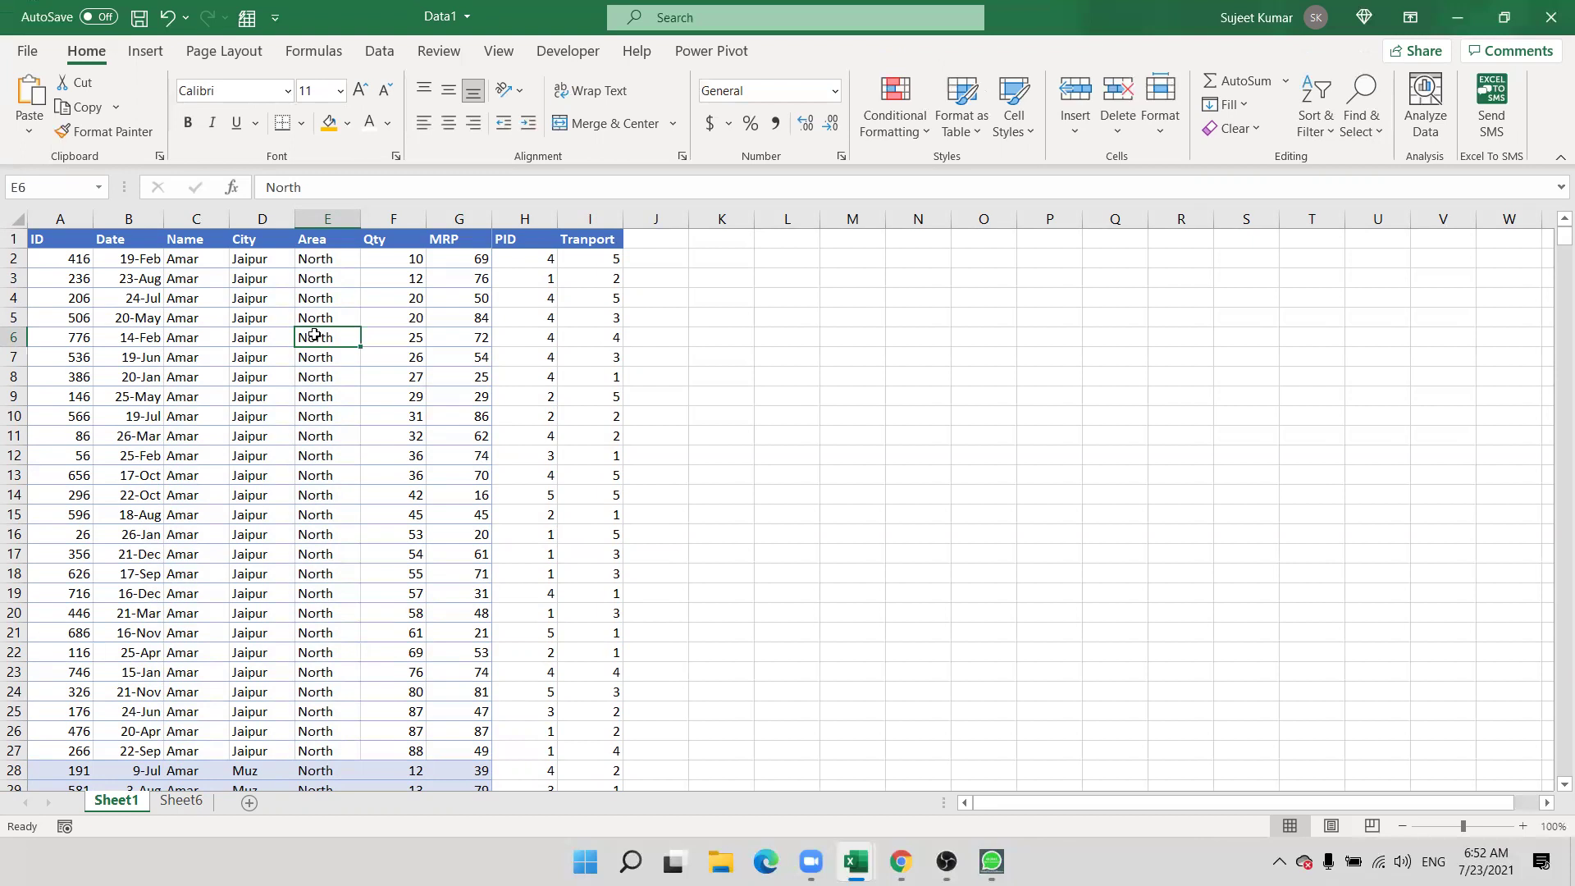
pyautogui.click(612, 402)
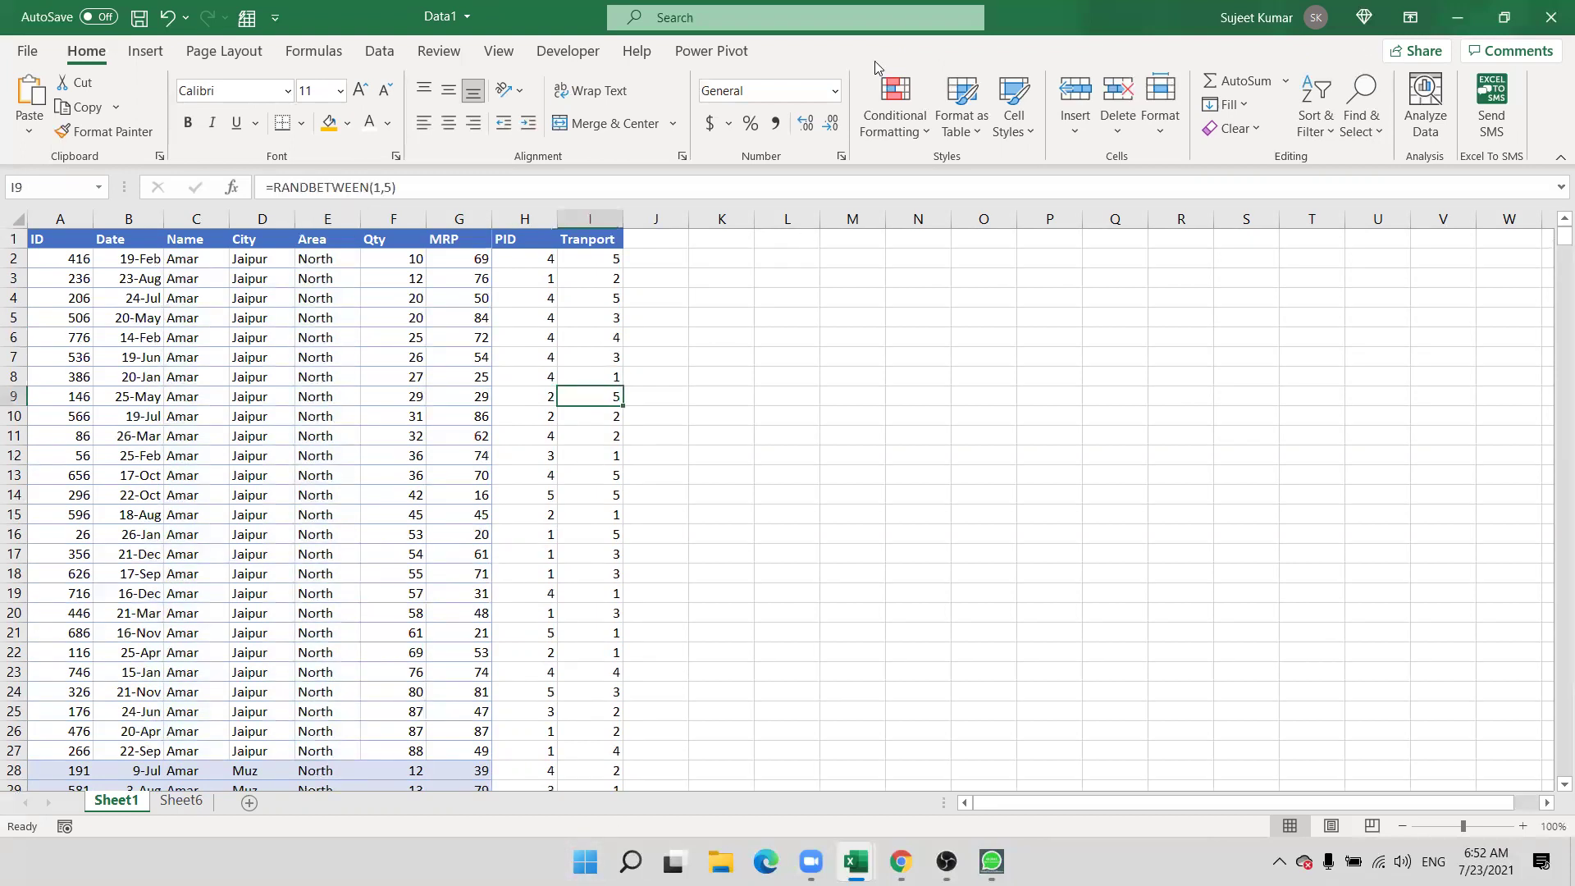
pyautogui.click(1283, 684)
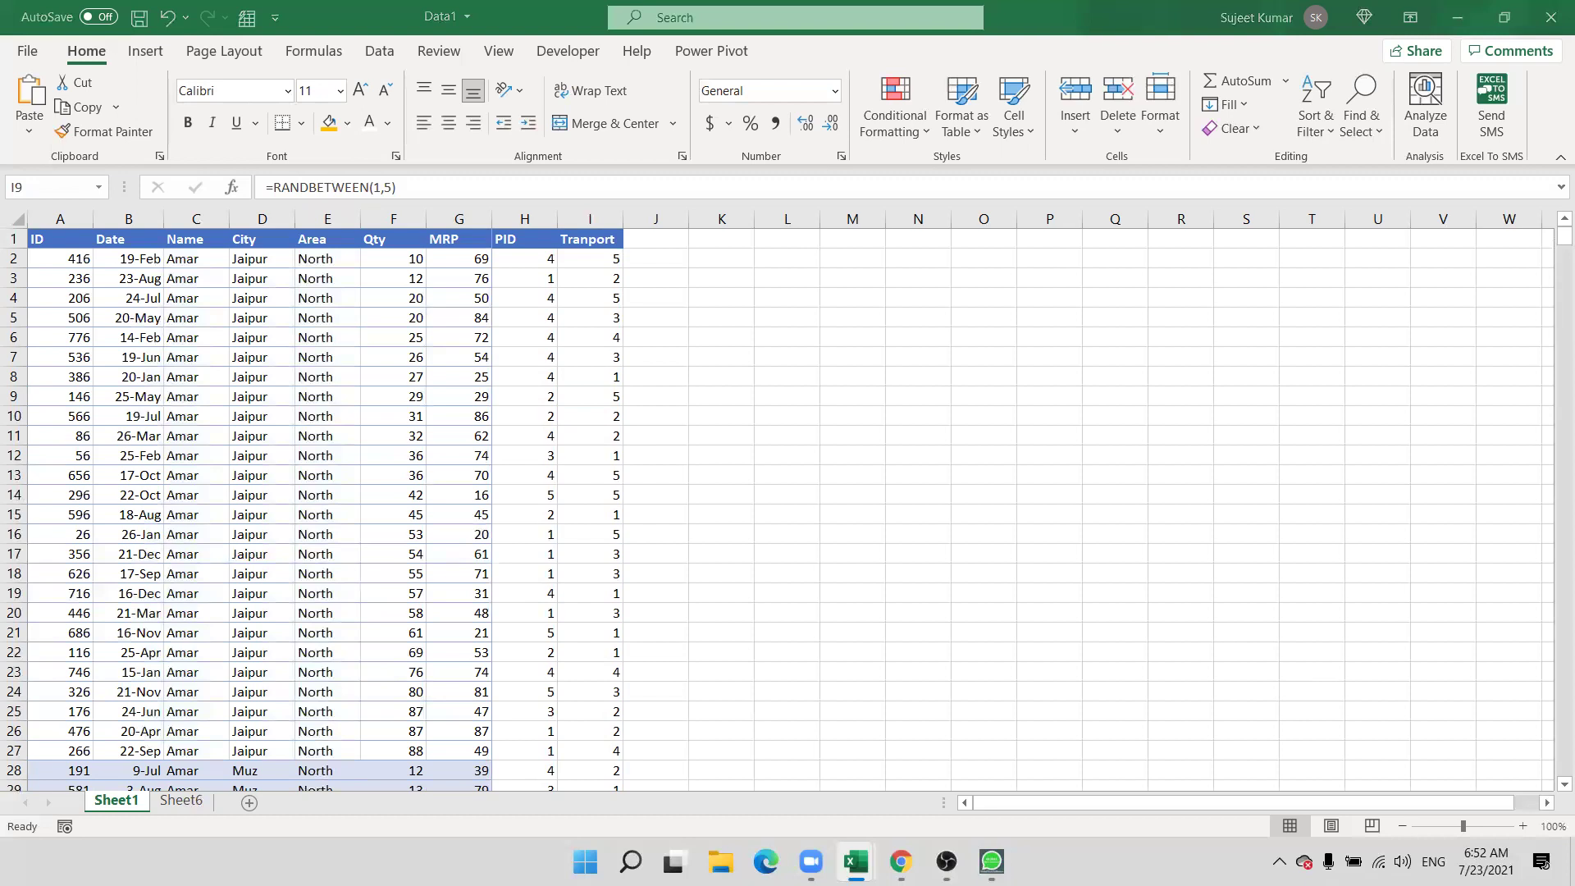
# - Switch to YouTube Studio in Chrome and dismiss the Video published dialog
pyautogui.moveTo(901, 862)
pyautogui.click(900, 771)
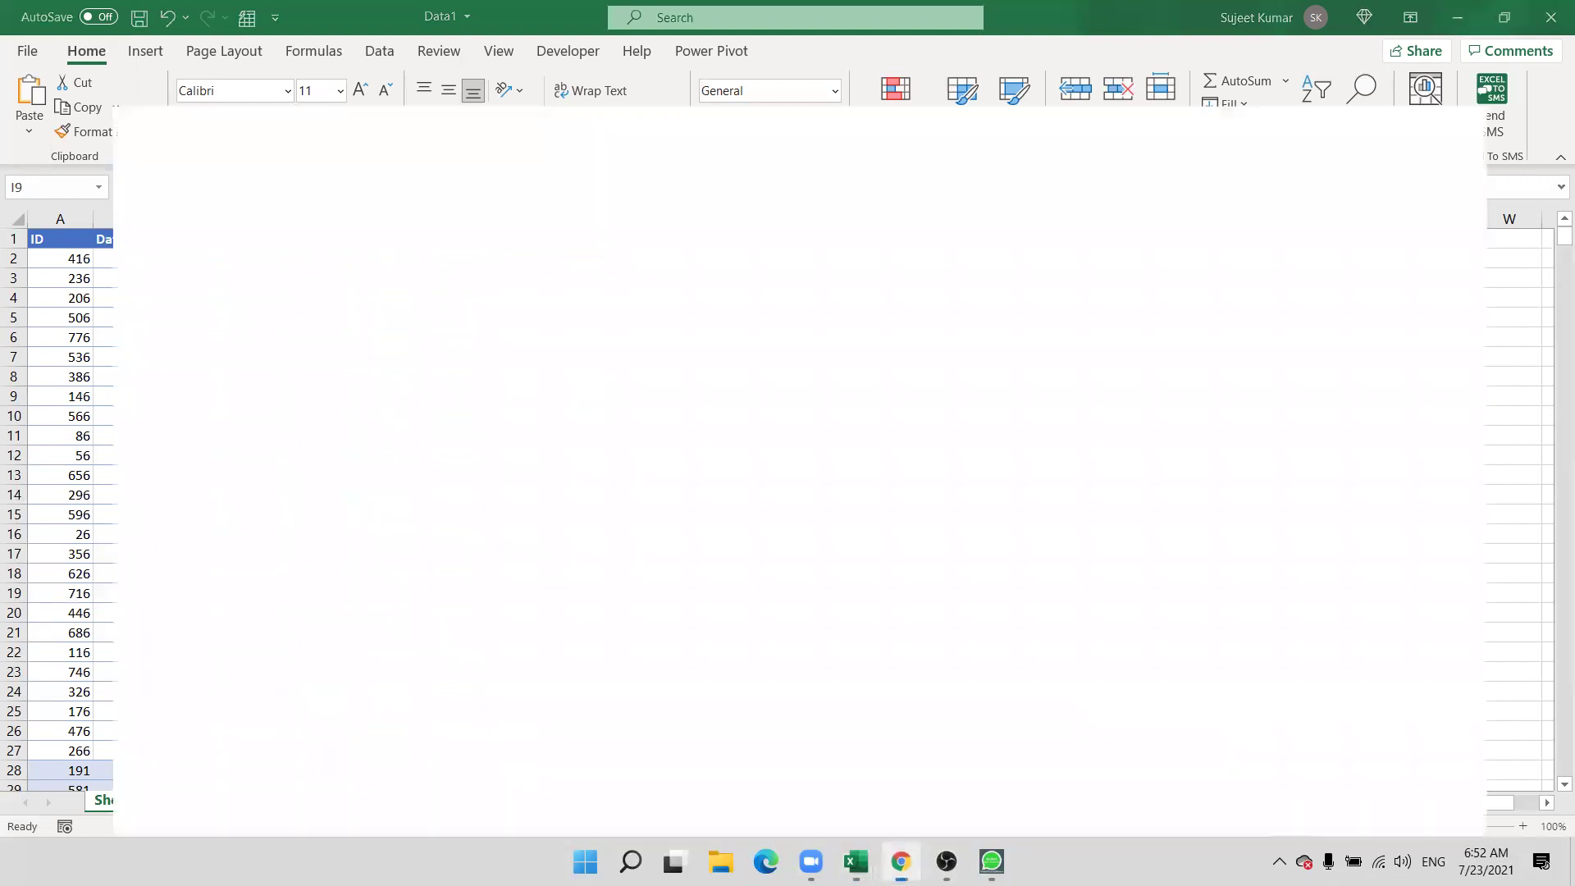
pyautogui.hotkey('ctrl', '1')
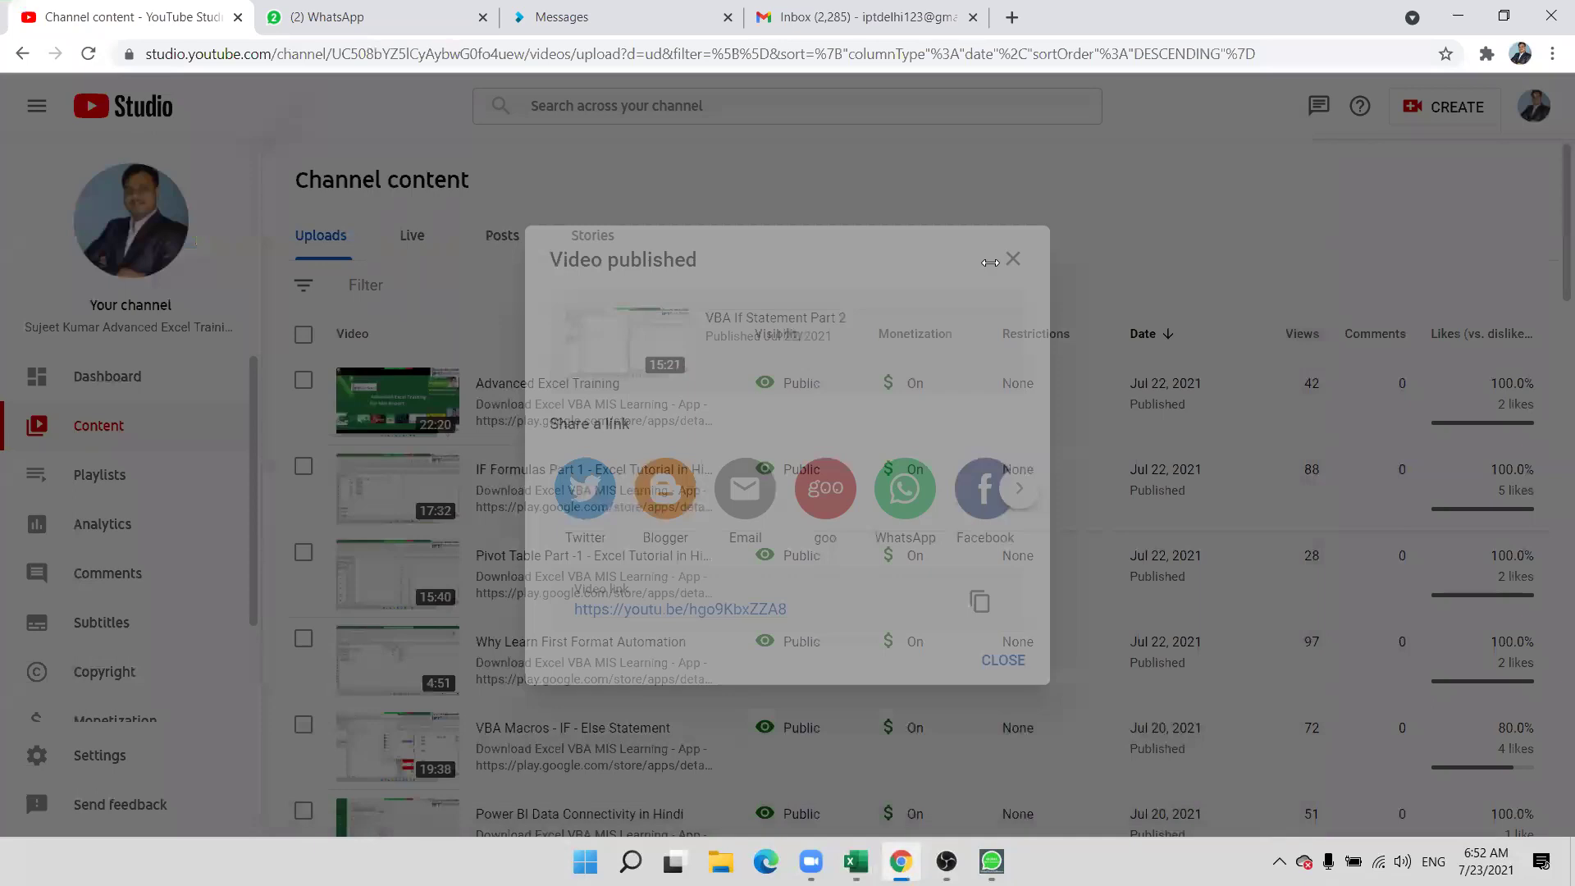
pyautogui.click(1011, 662)
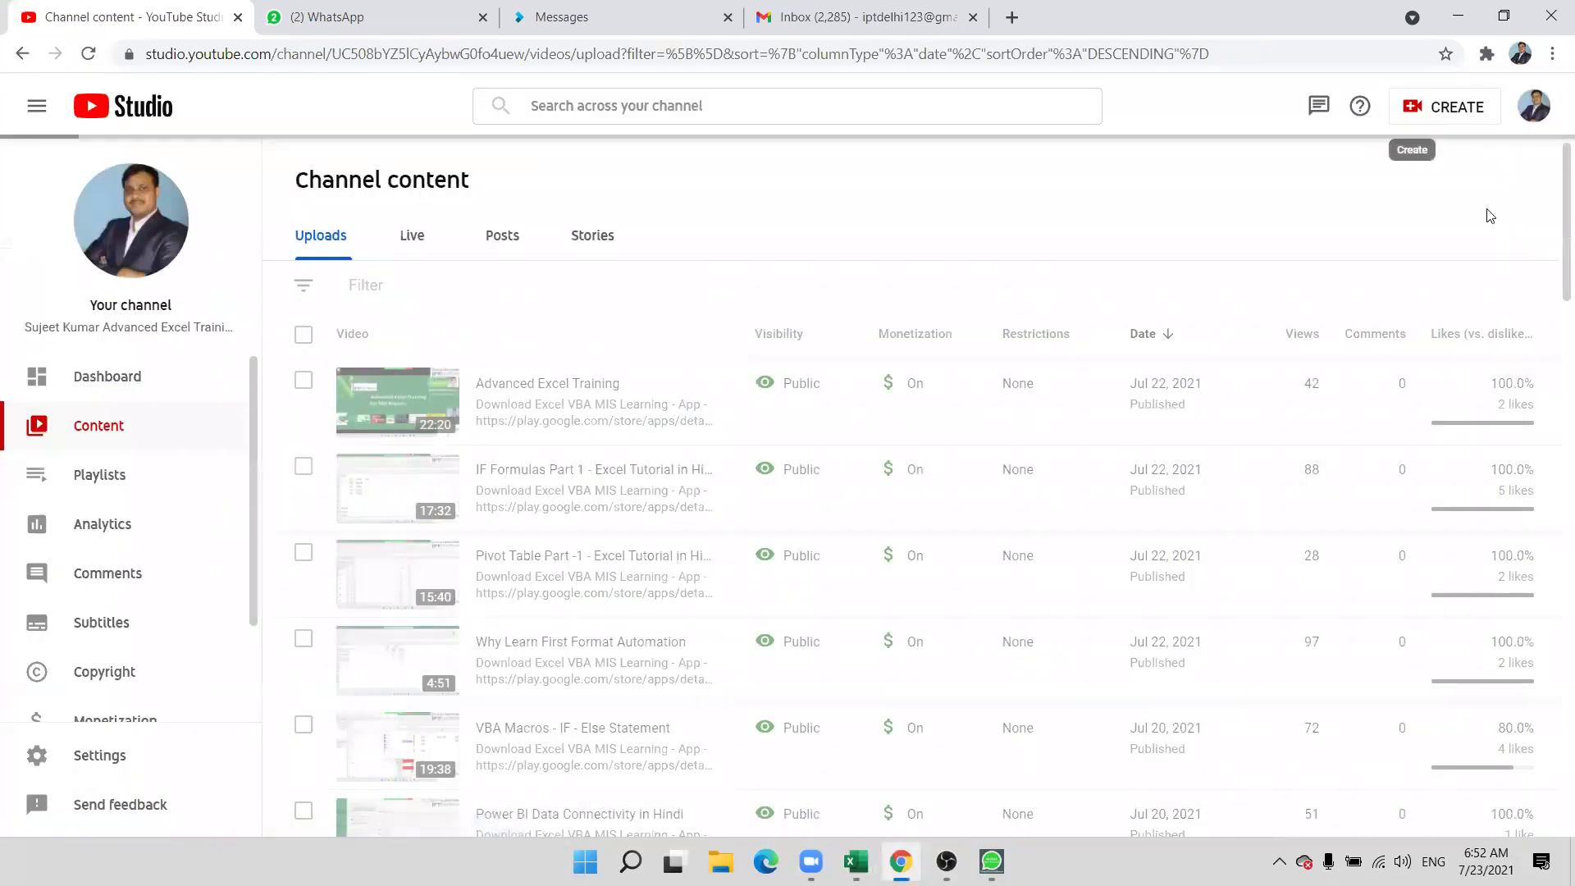
pyautogui.click(1469, 111)
pyautogui.click(1451, 148)
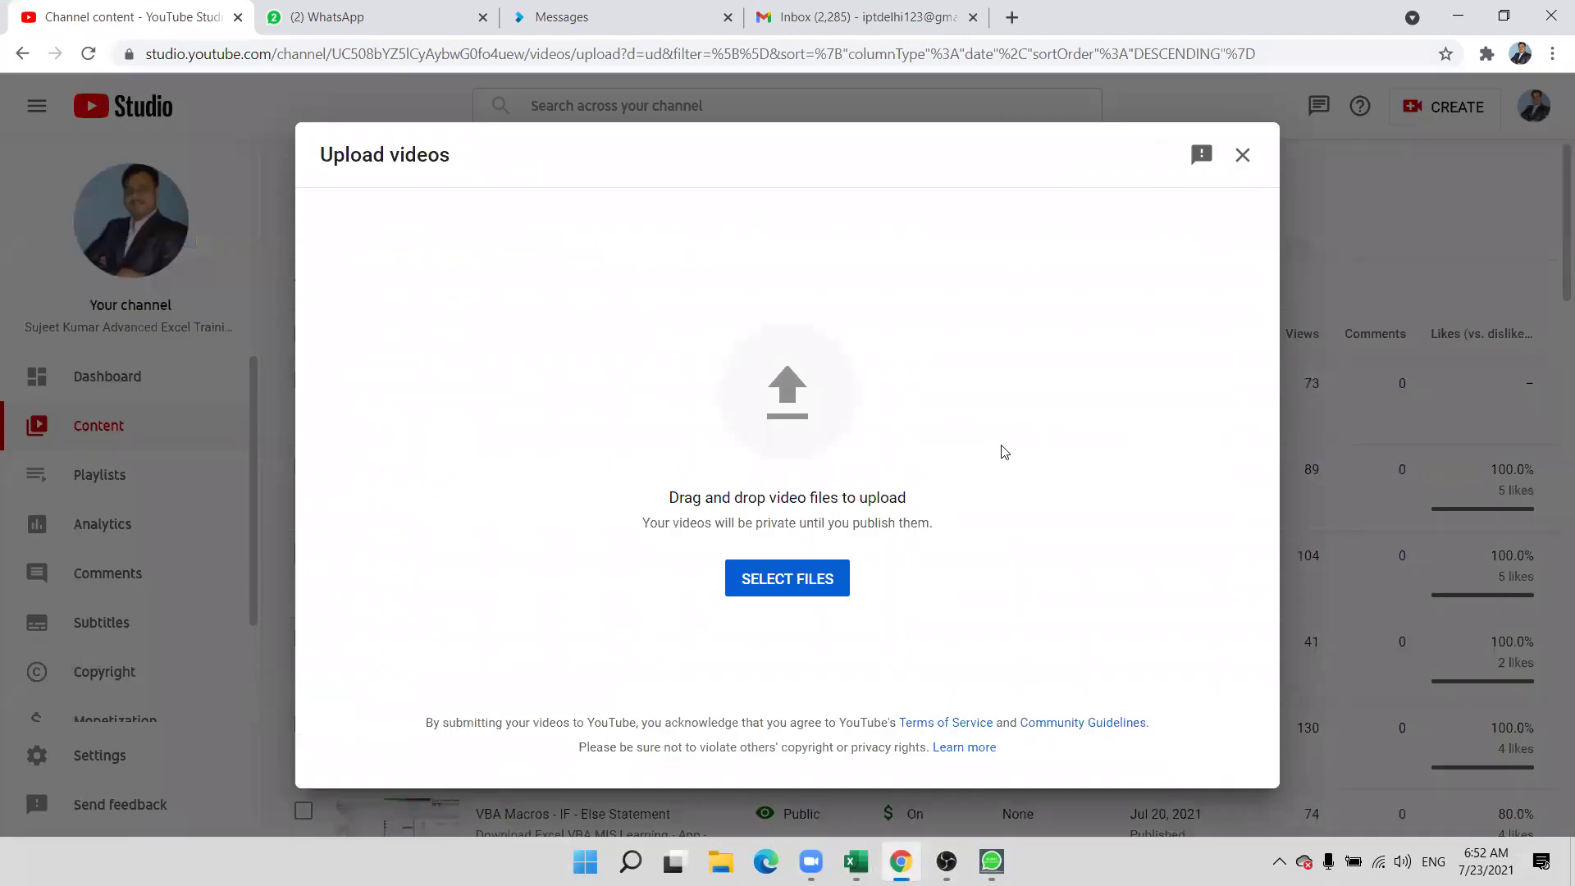
pyautogui.click(805, 577)
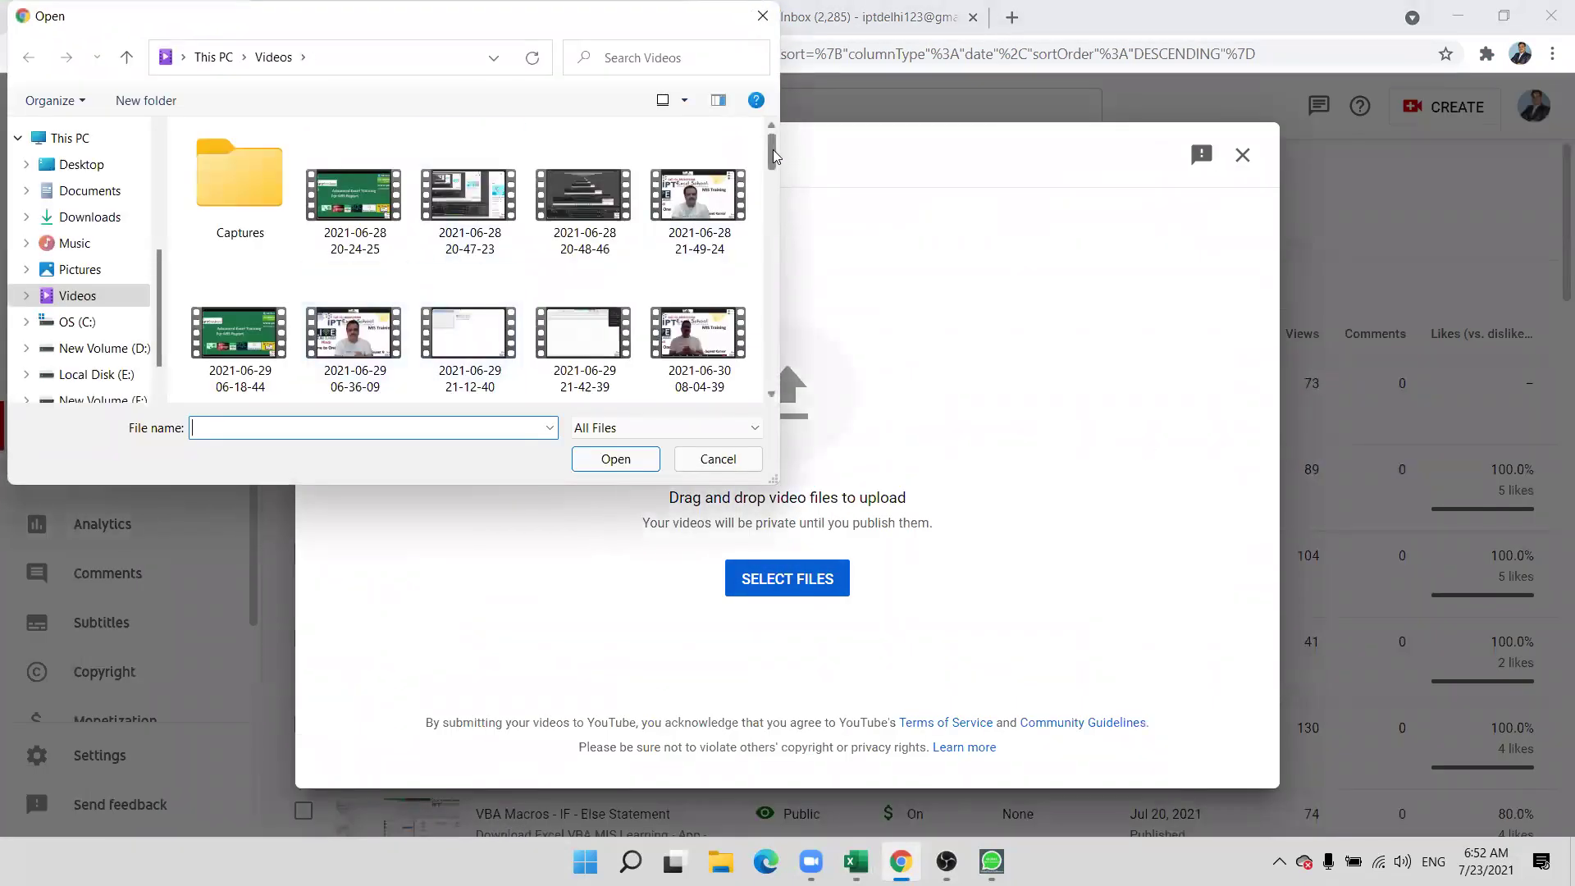
pyautogui.moveTo(773, 156); pyautogui.dragTo(773, 405)
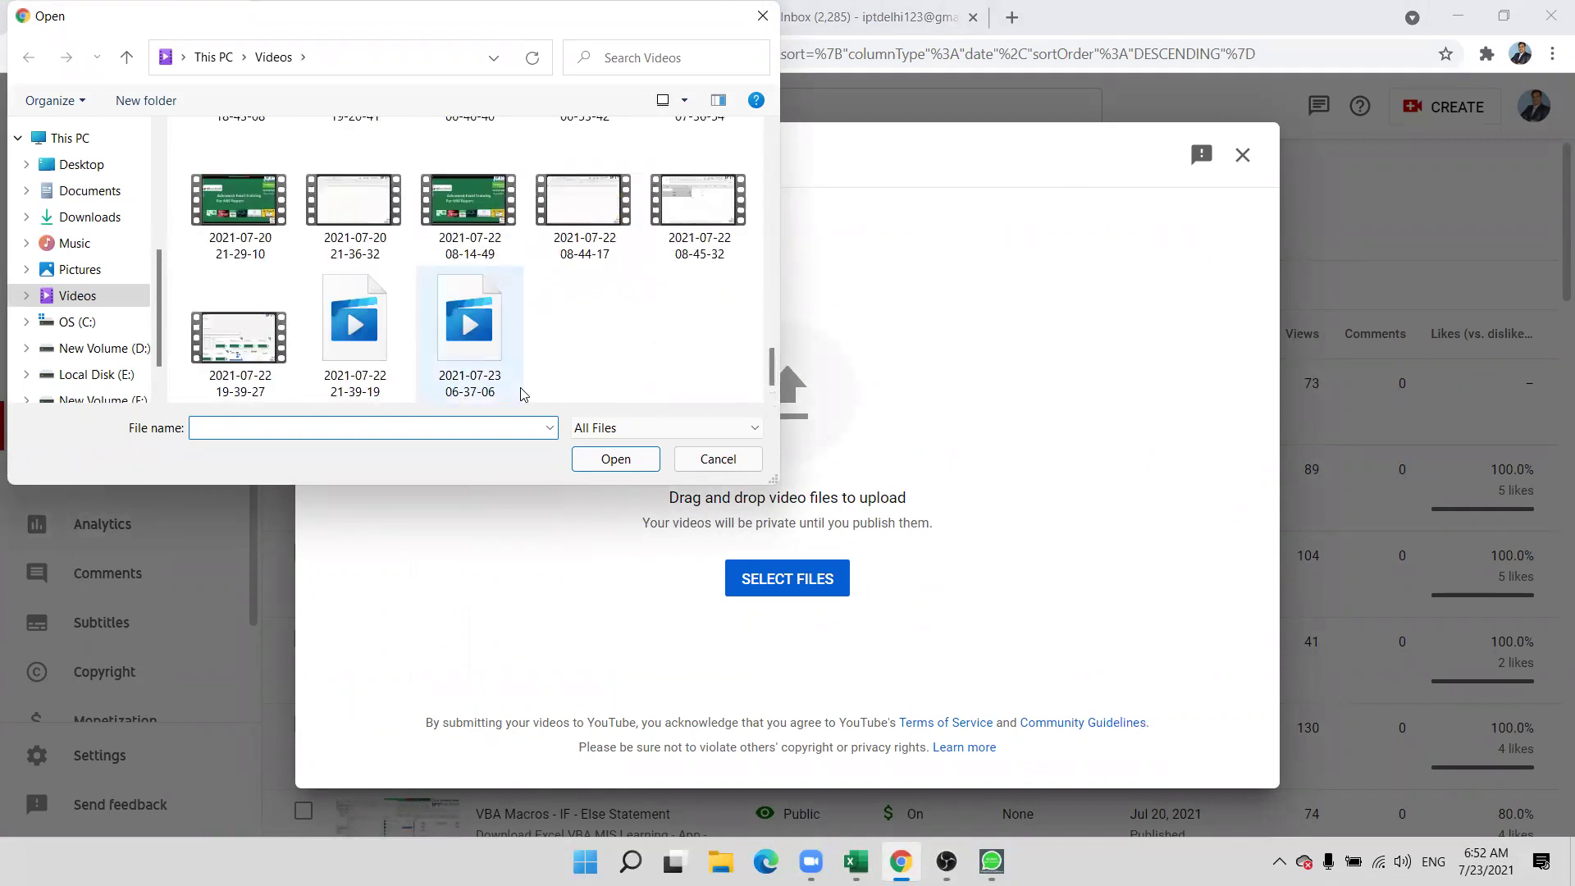
pyautogui.moveTo(521, 395)
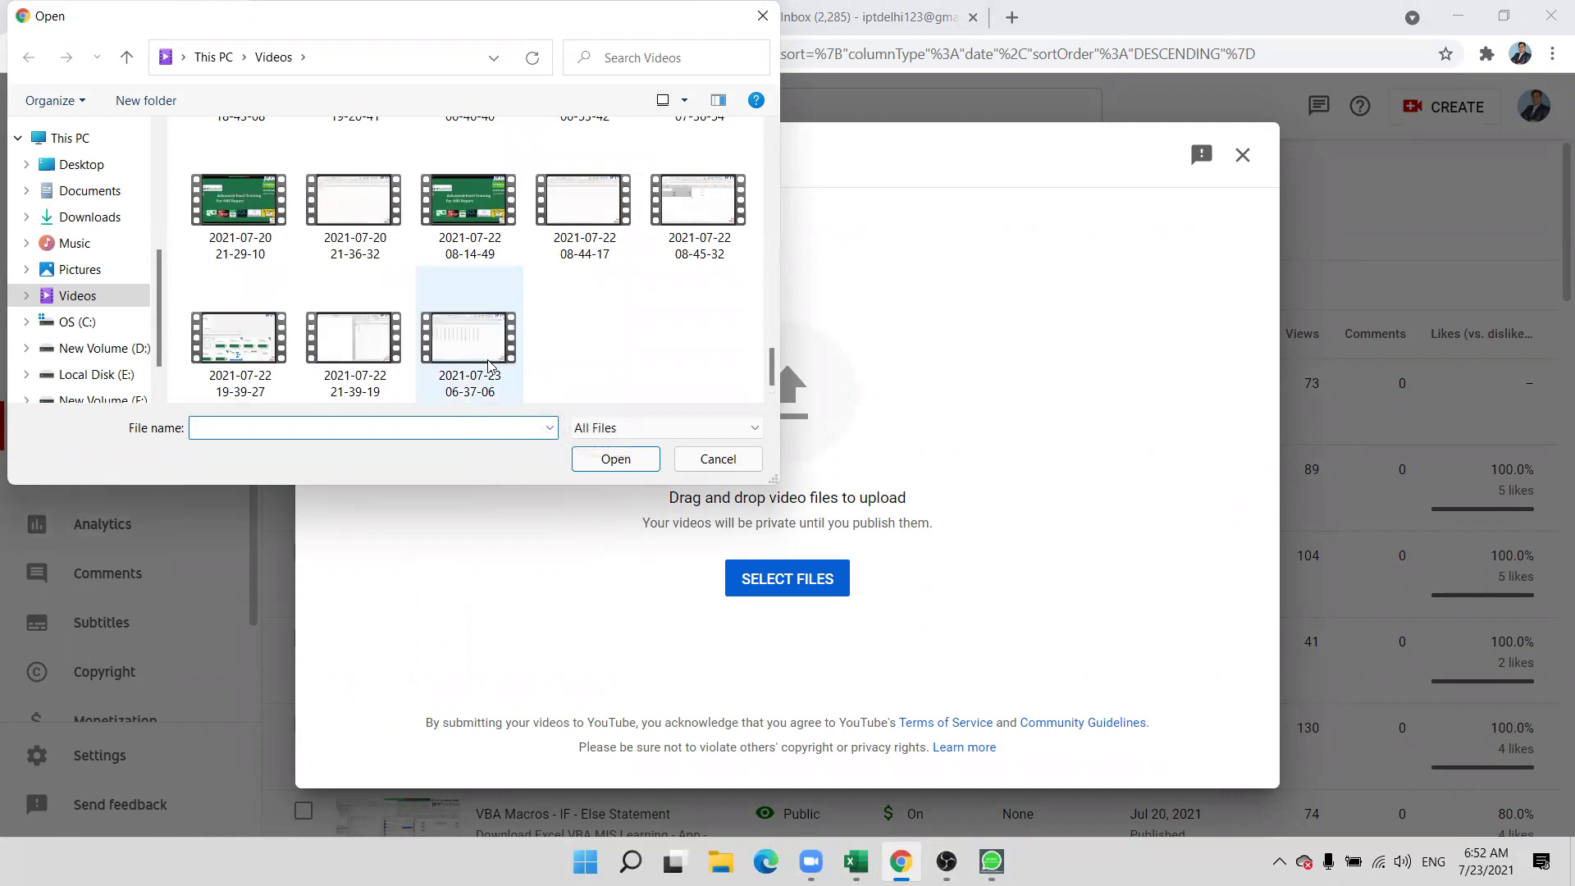
pyautogui.moveTo(489, 366)
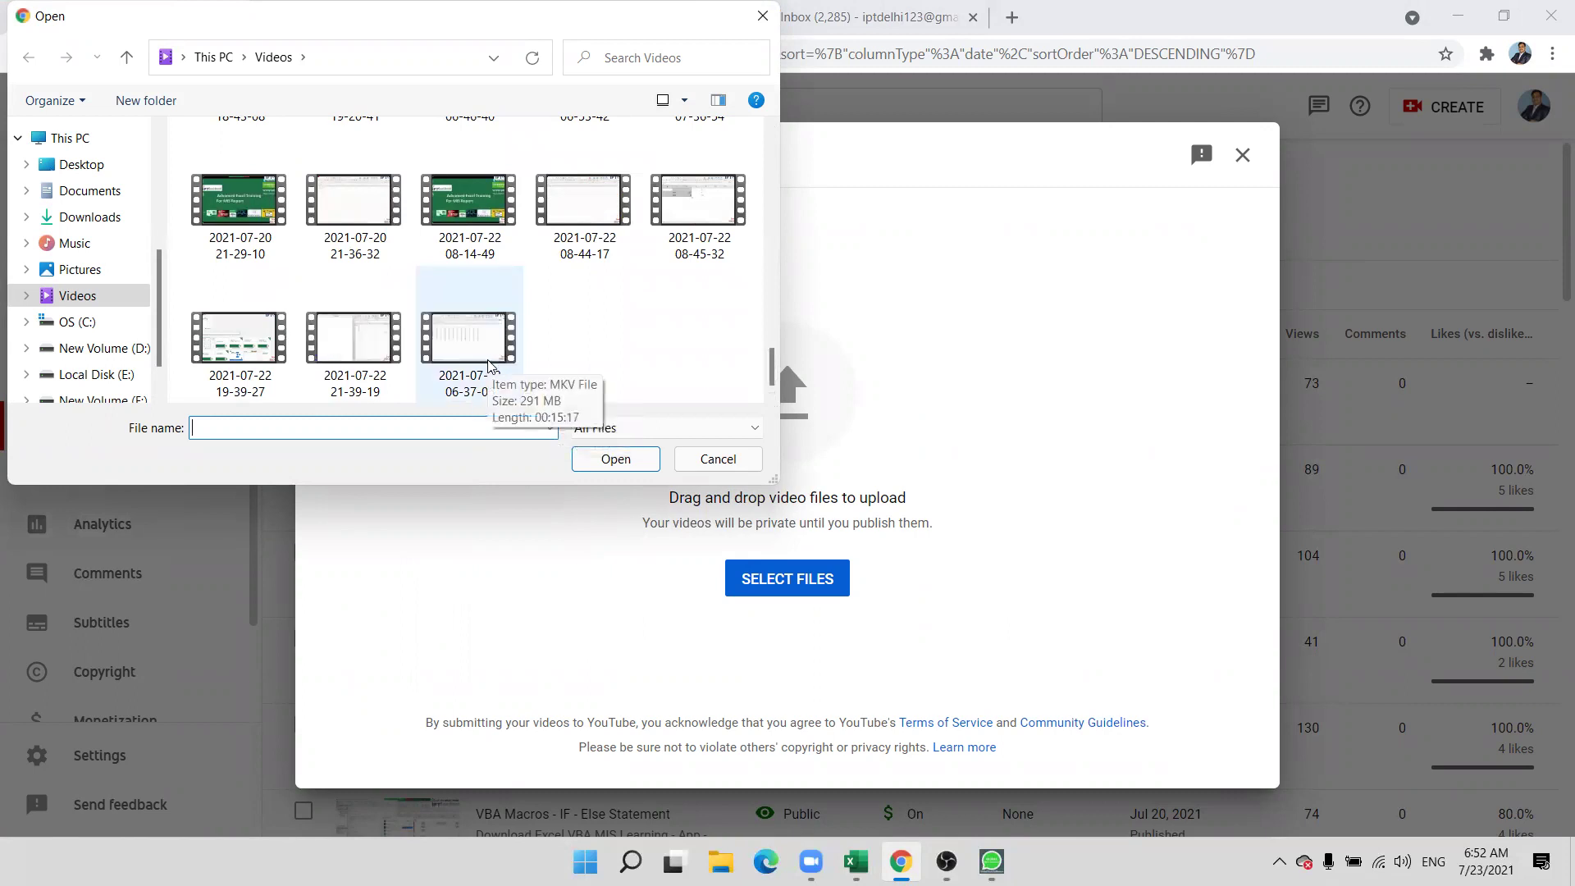
pyautogui.click(489, 366)
pyautogui.click(614, 461)
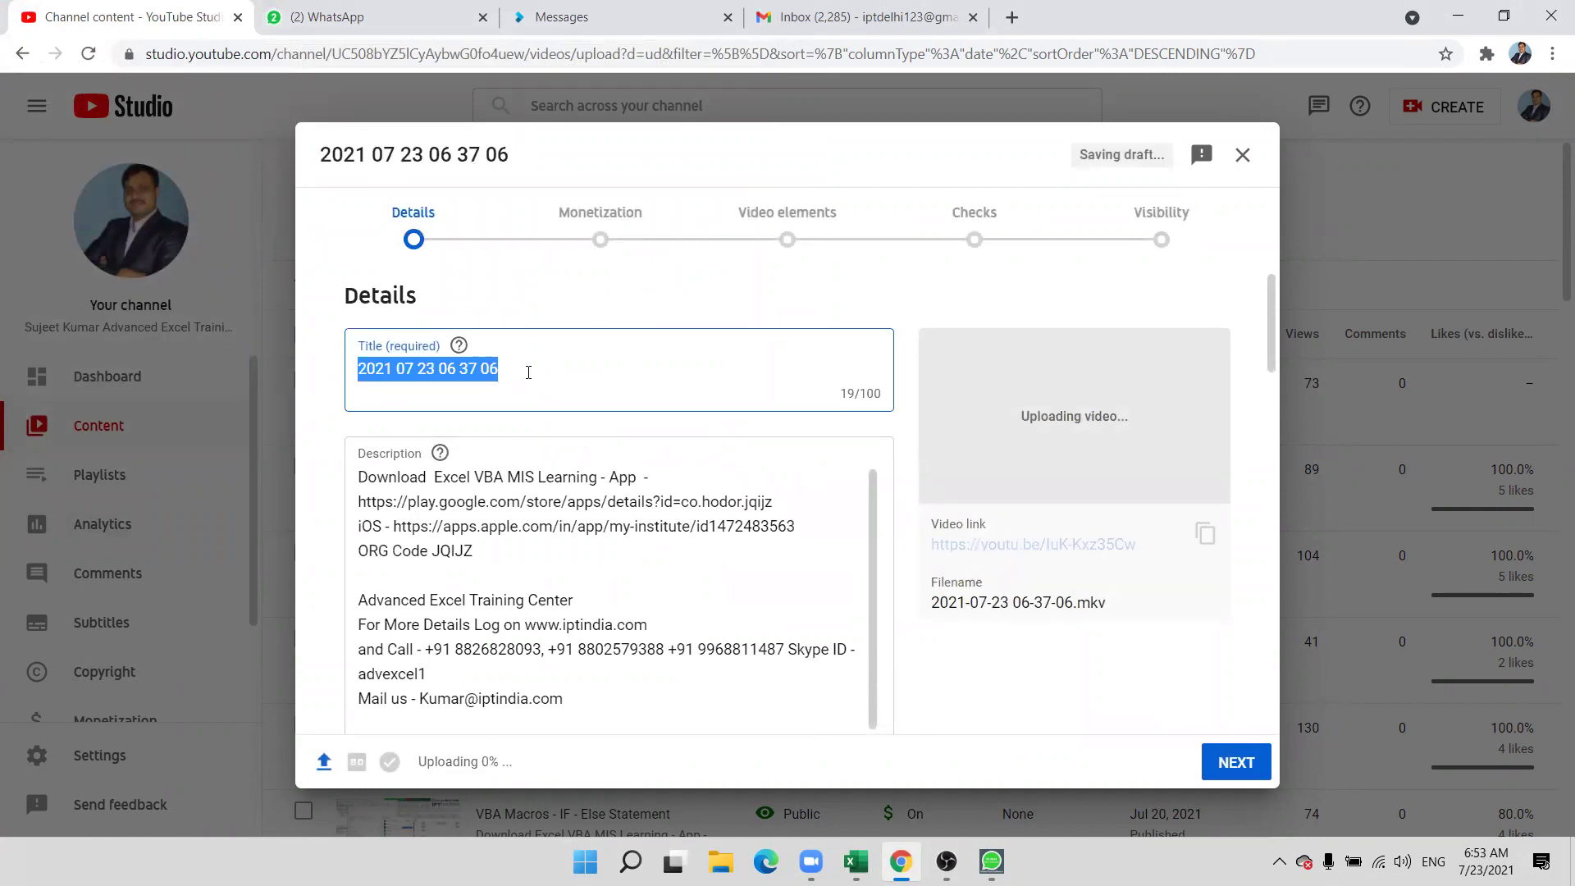
# - Replace the uploaded video's title with "Advanced Excel Training"
pyautogui.write('Advance')
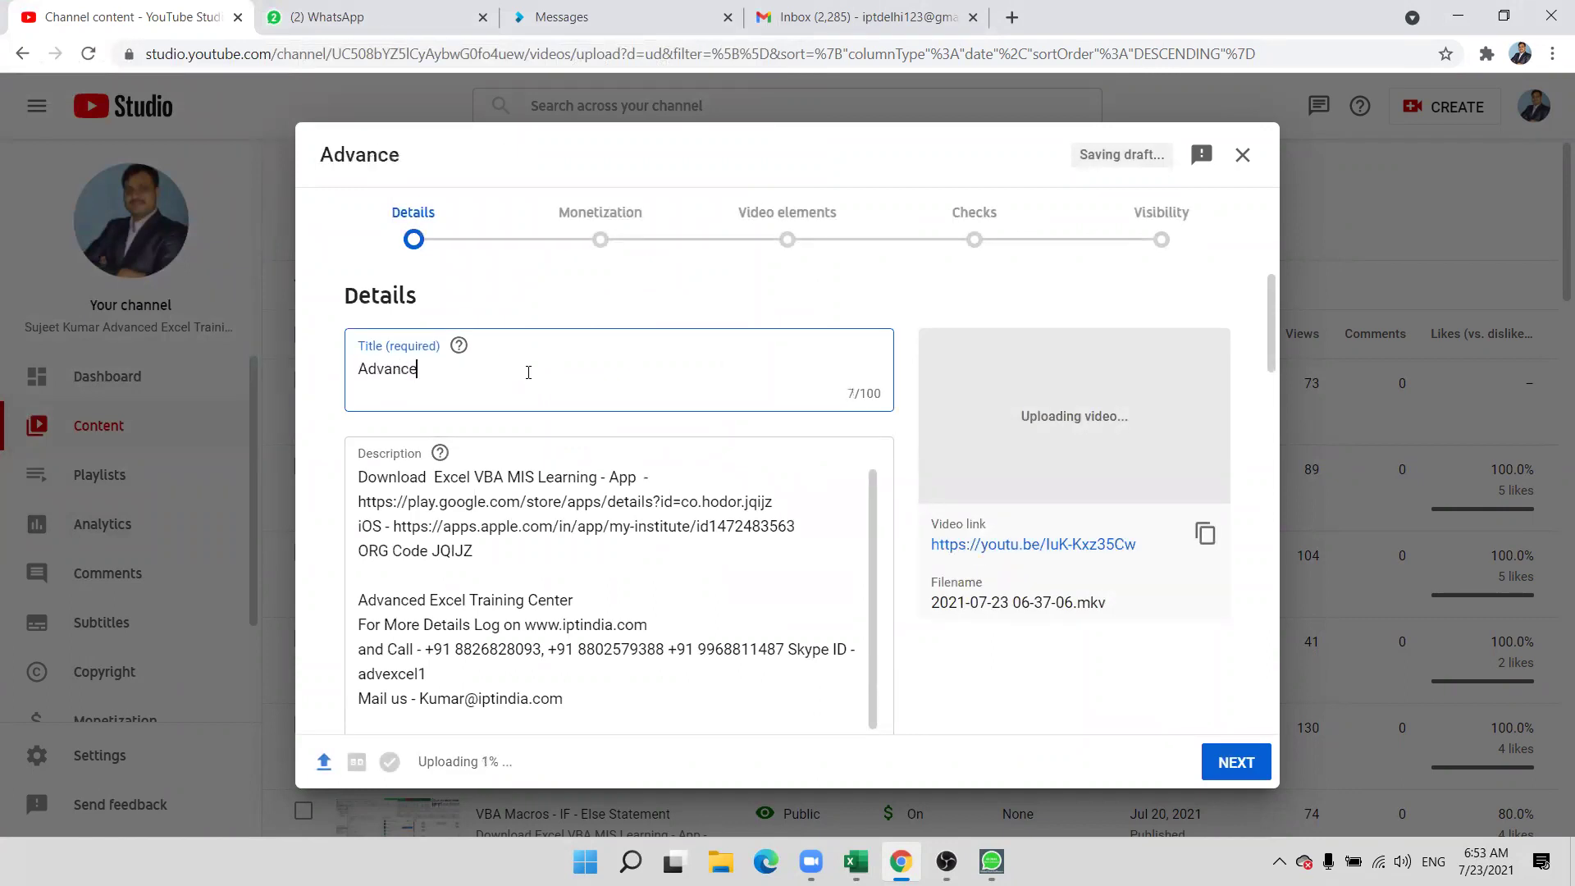
pyautogui.write('d Excel ')
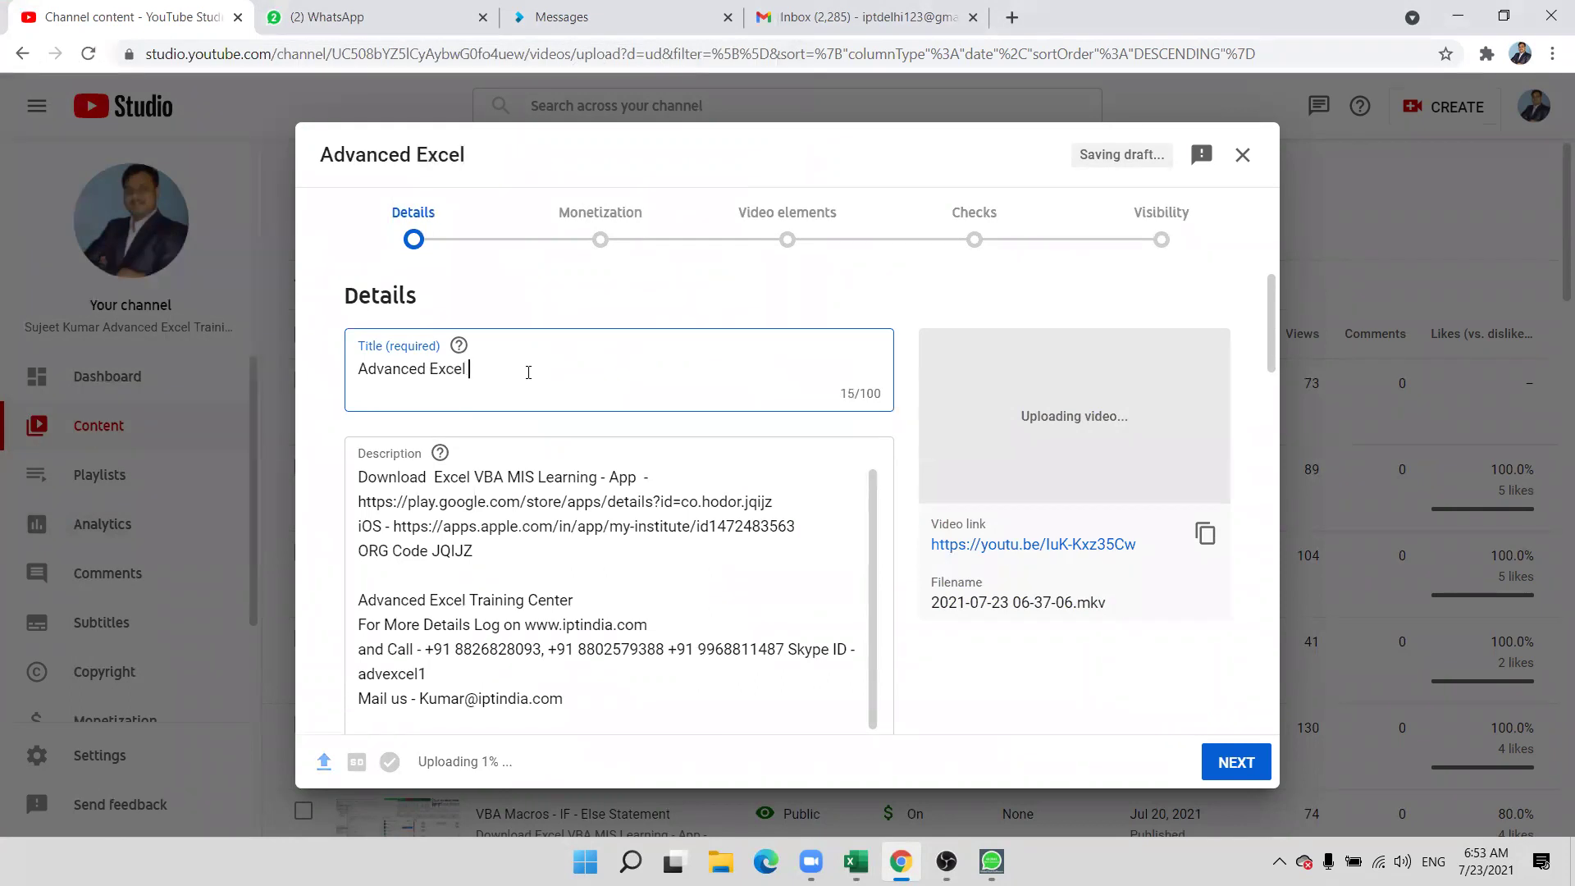
pyautogui.write('Training')
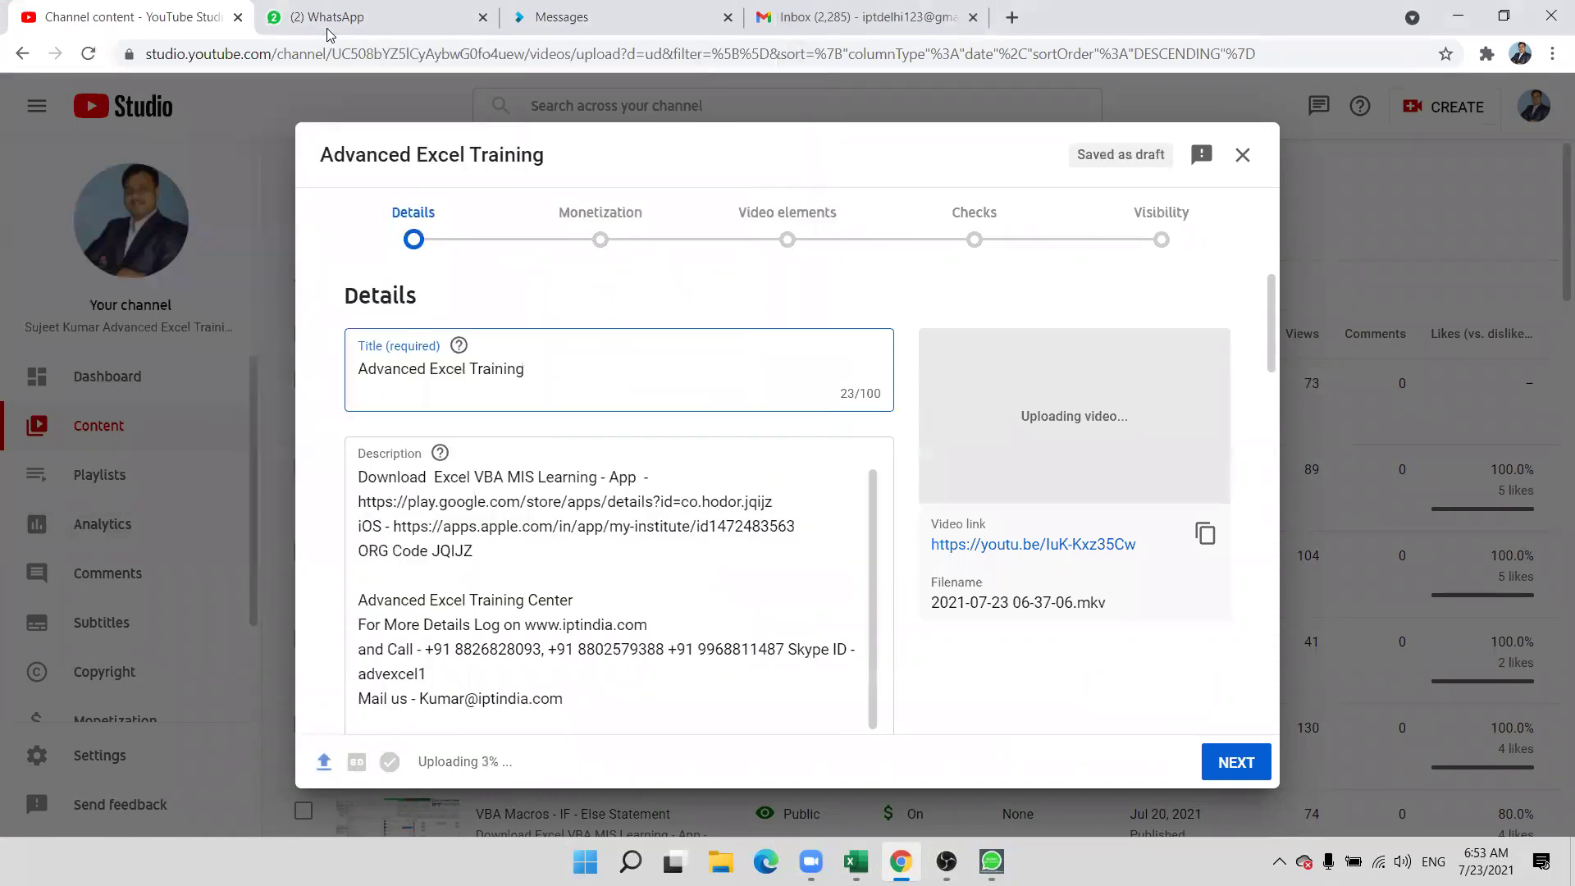
pyautogui.hotkey('alt', 'Tab')
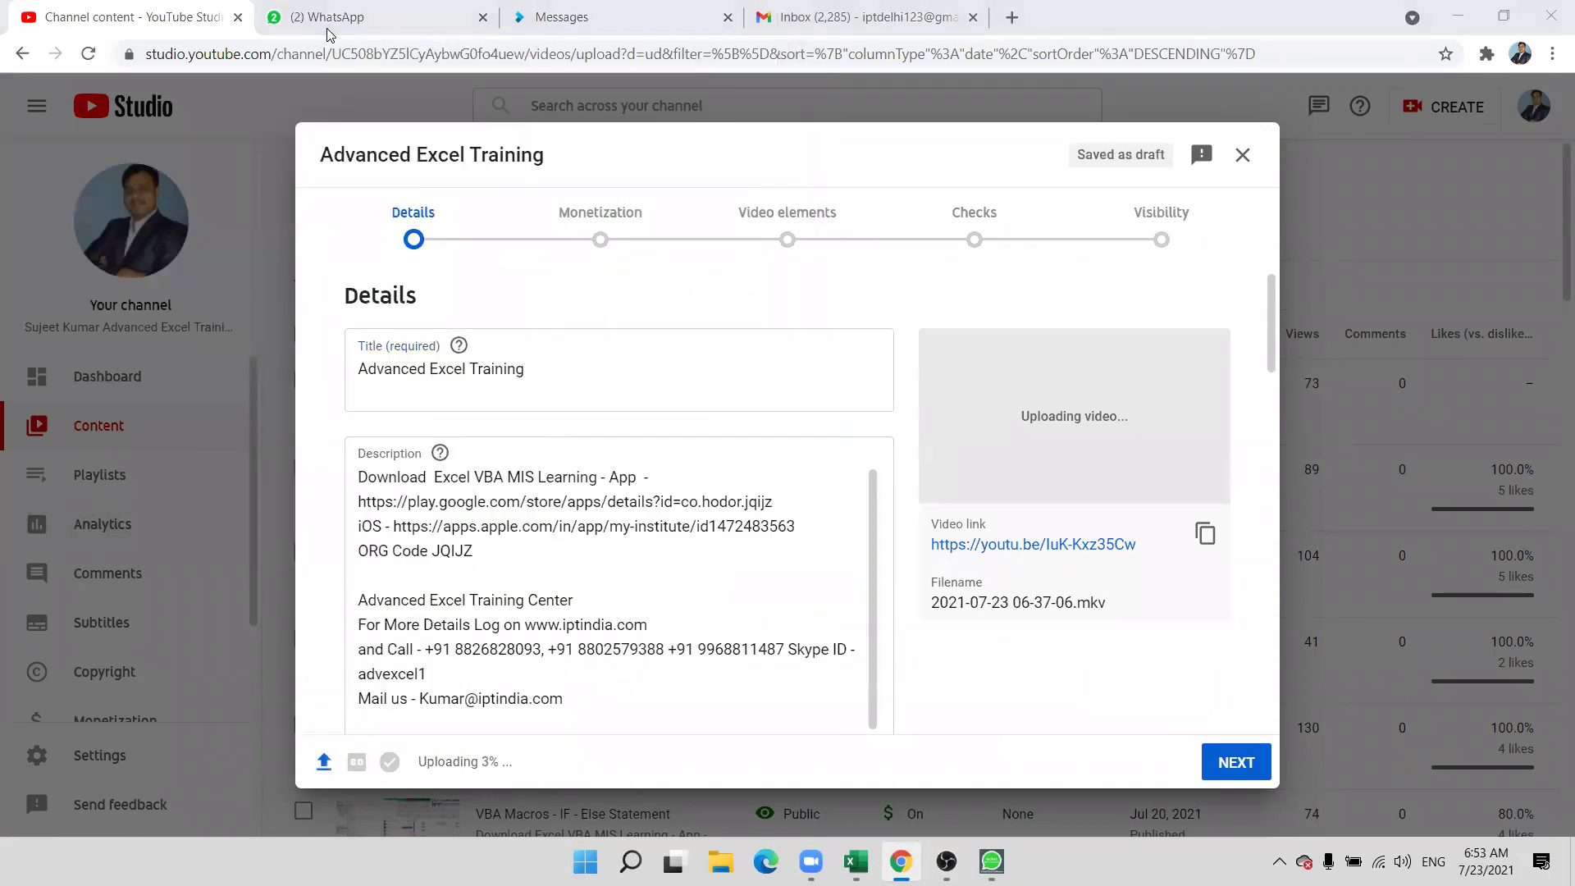